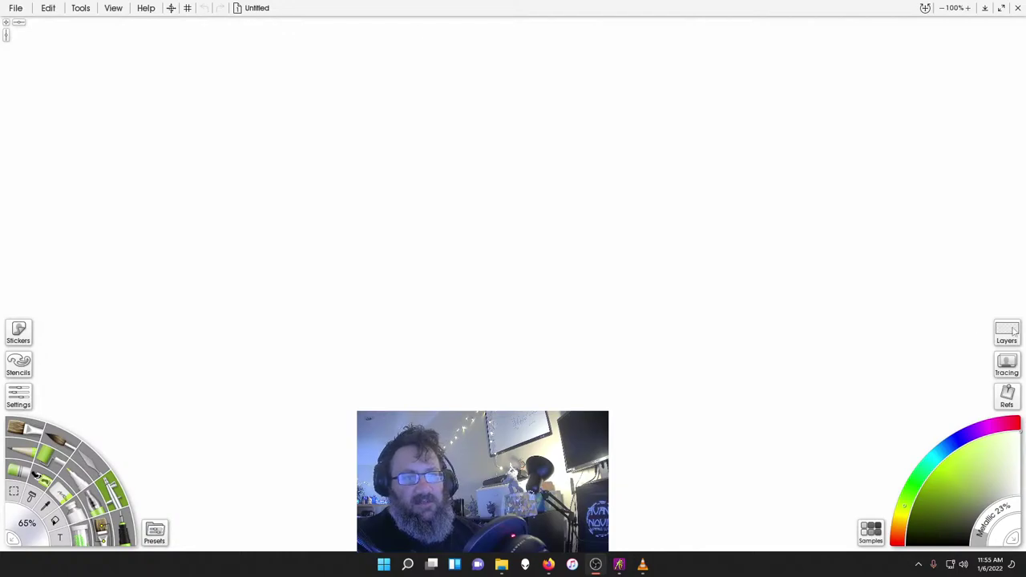
- Open the Sticker Sheets, Stencils and tool Settings panels and spread them out side by side over the canvas
click(18, 331)
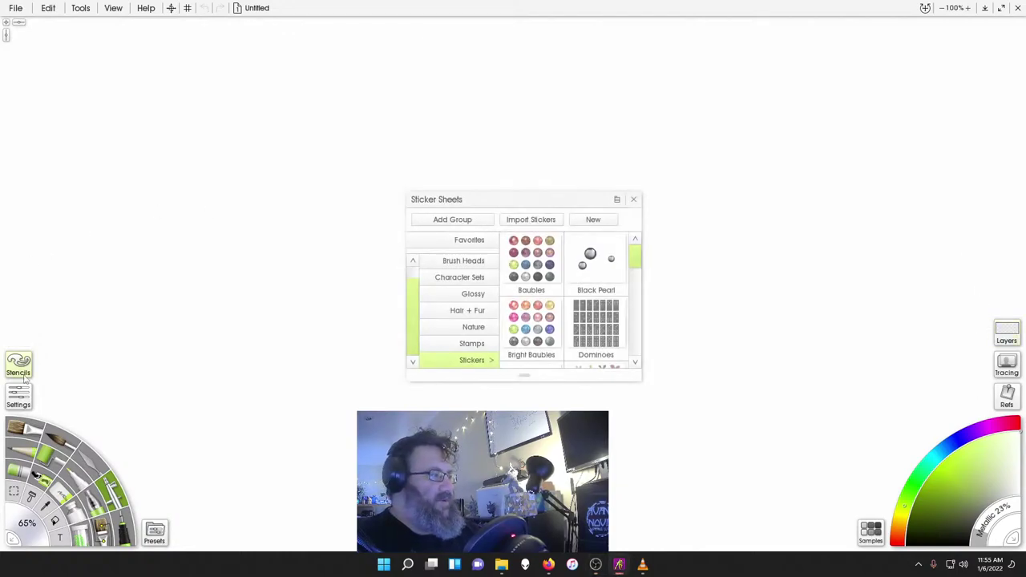
click(18, 363)
click(18, 395)
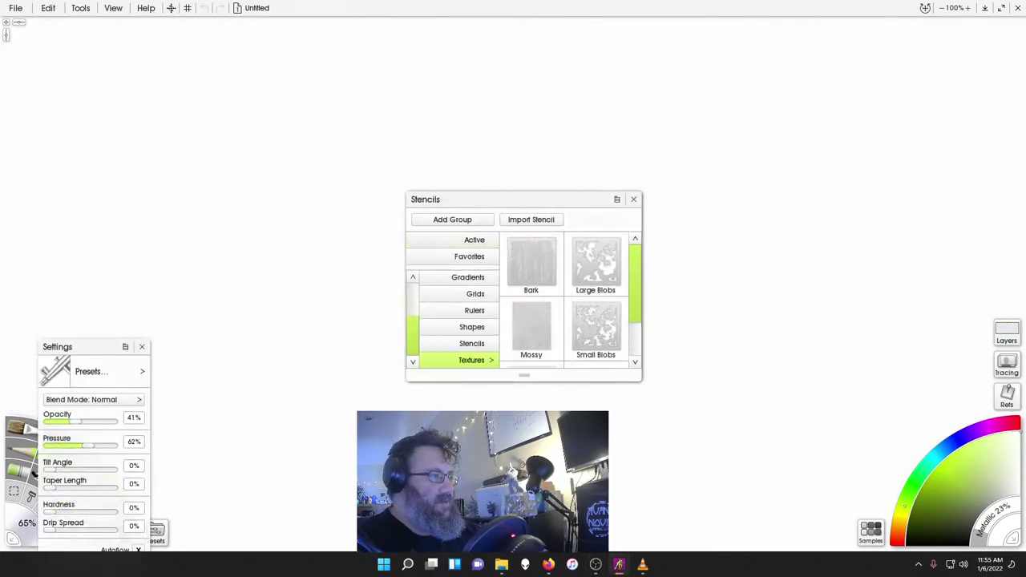
drag(498, 205, 132, 116)
mouse_move(93, 354)
mouse_down()
mouse_move(329, 61)
mouse_move(341, 106)
mouse_up()
drag(490, 206, 542, 113)
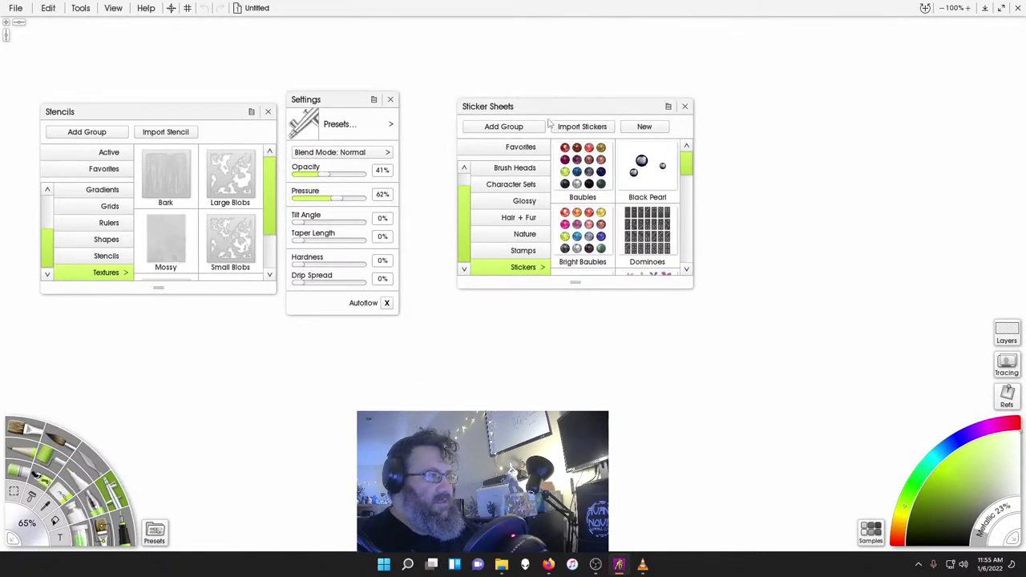
- Open the Tracing image chooser, References and Layers panels in turn, dismissing all but Layers
click(1008, 364)
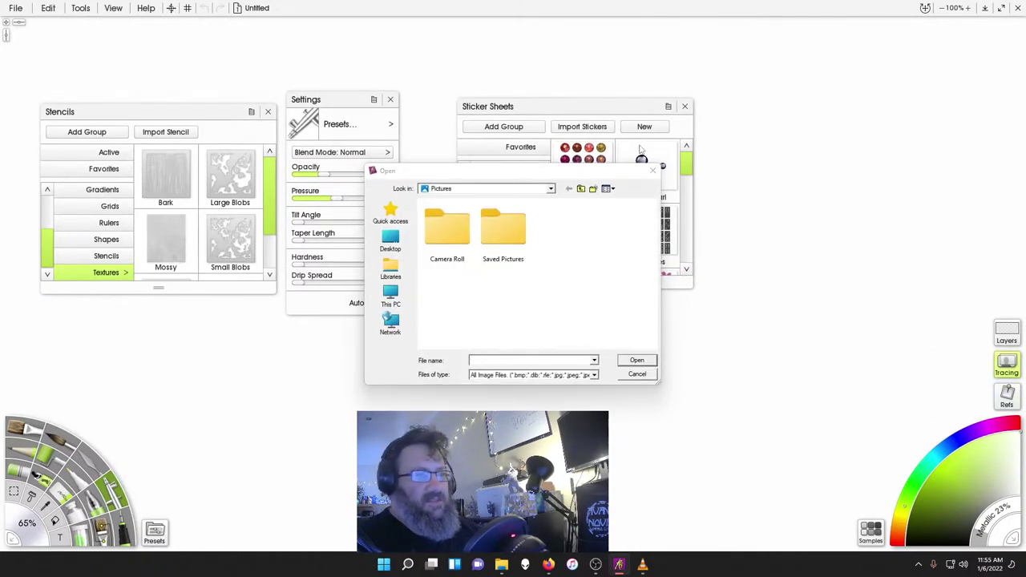
key(Escape)
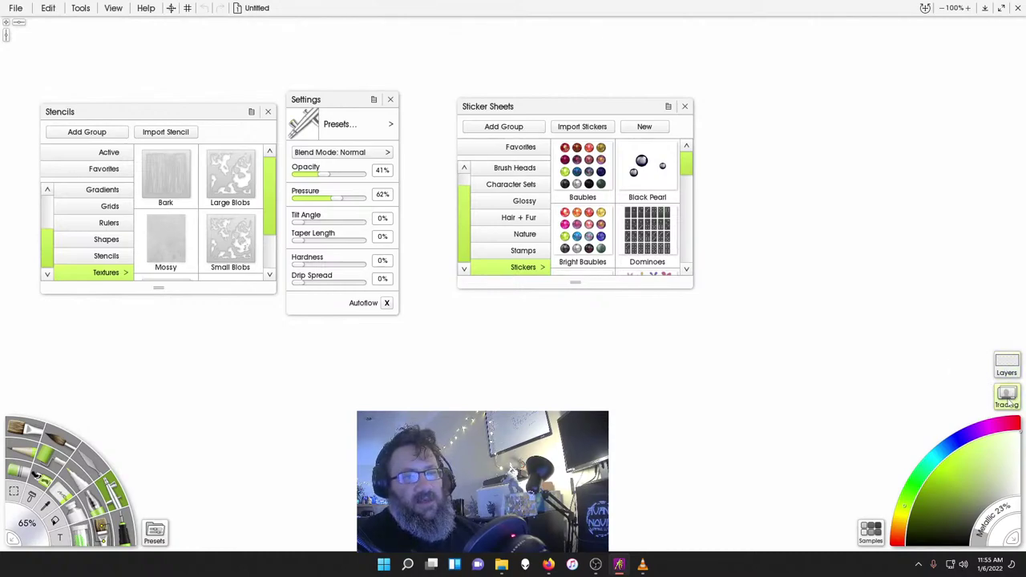
click(1007, 333)
drag(1008, 397, 781, 74)
click(821, 72)
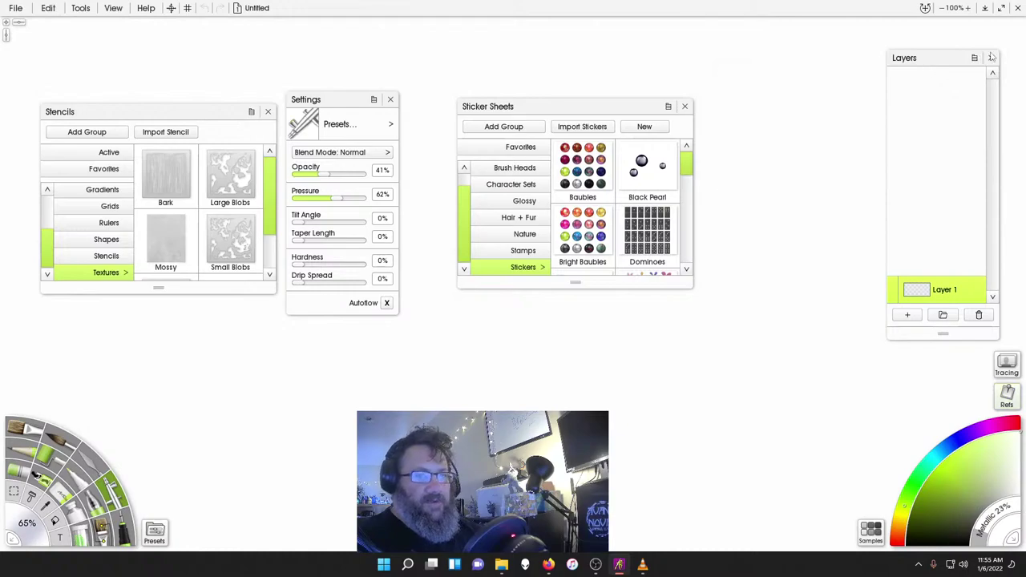
- Close the floating Layers, Sticker Sheets, Settings and Stencils panels to clear the canvas
click(991, 58)
click(686, 106)
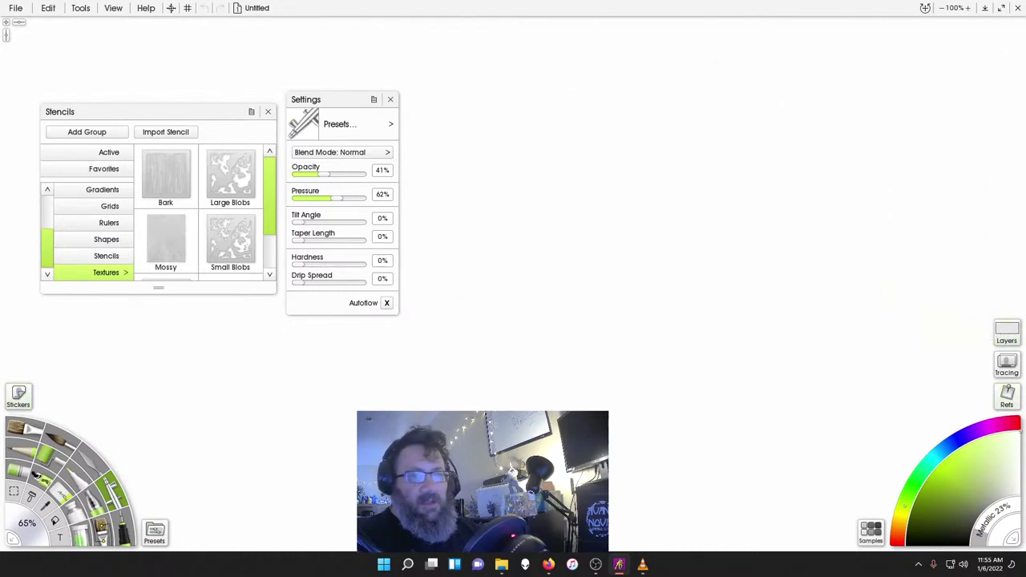
click(390, 99)
click(268, 111)
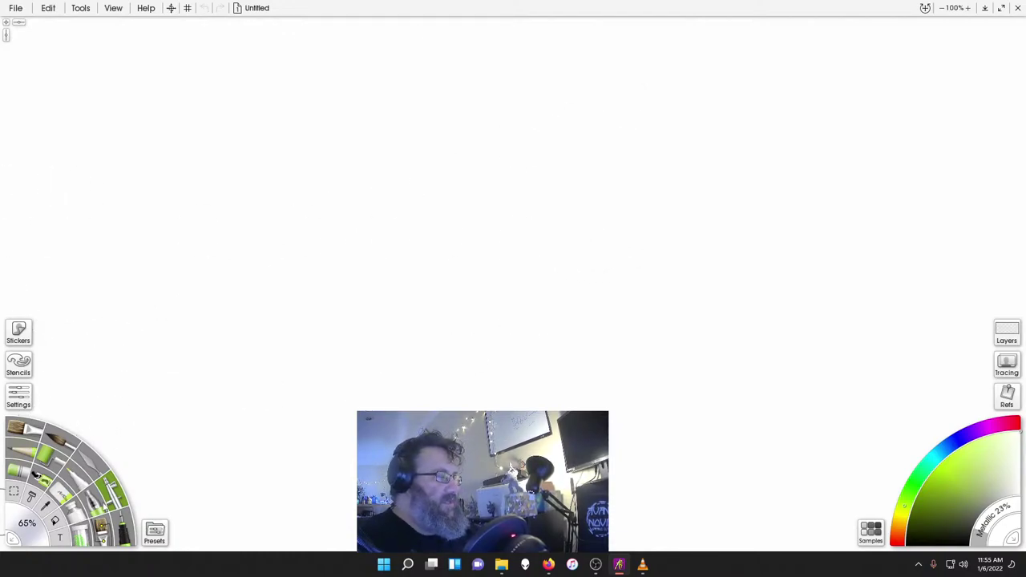
click(113, 8)
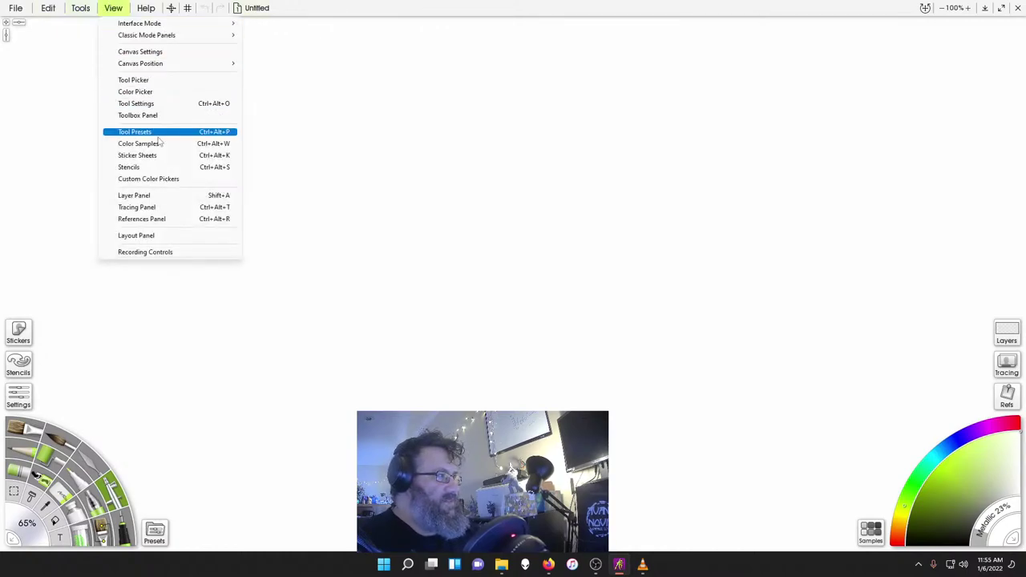
mouse_move(151, 24)
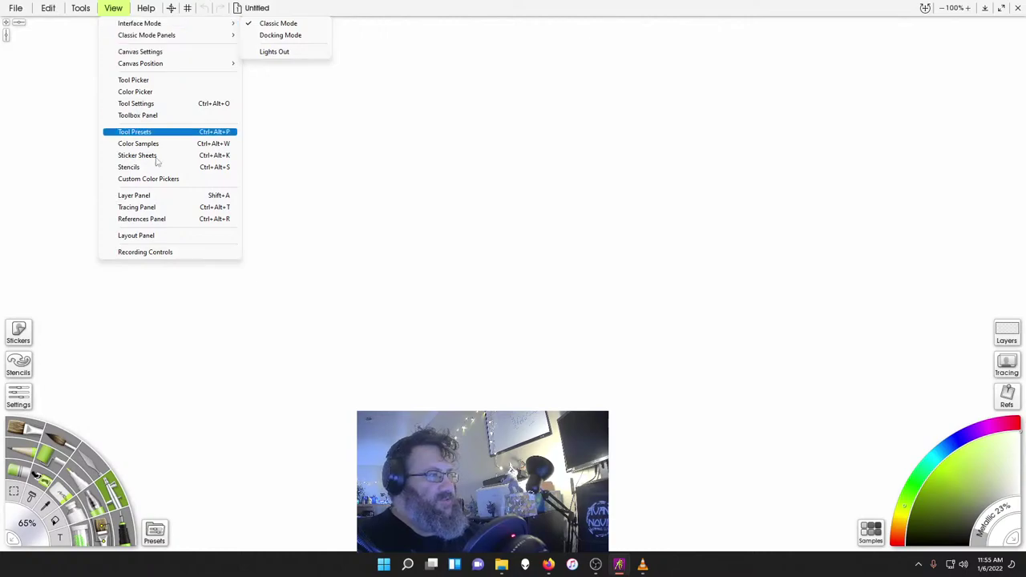
click(640, 6)
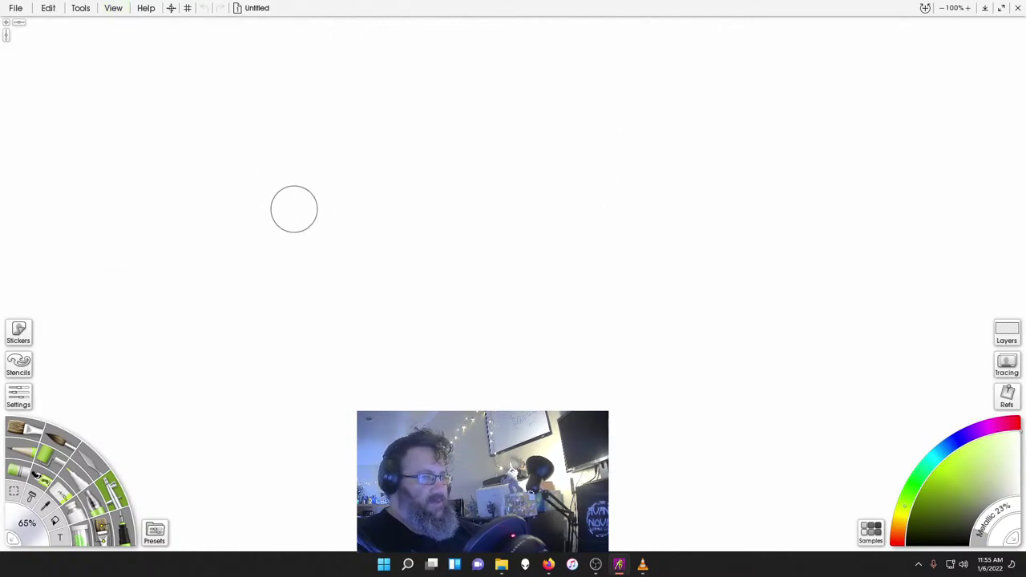
- Switch the interface mode from Classic Mode to Docking Mode
click(114, 8)
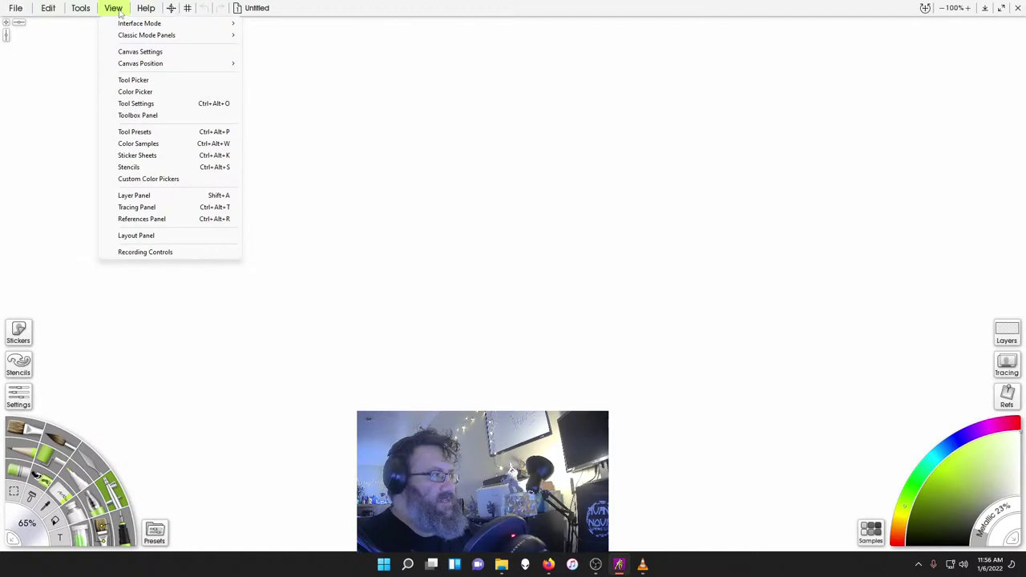
mouse_move(152, 23)
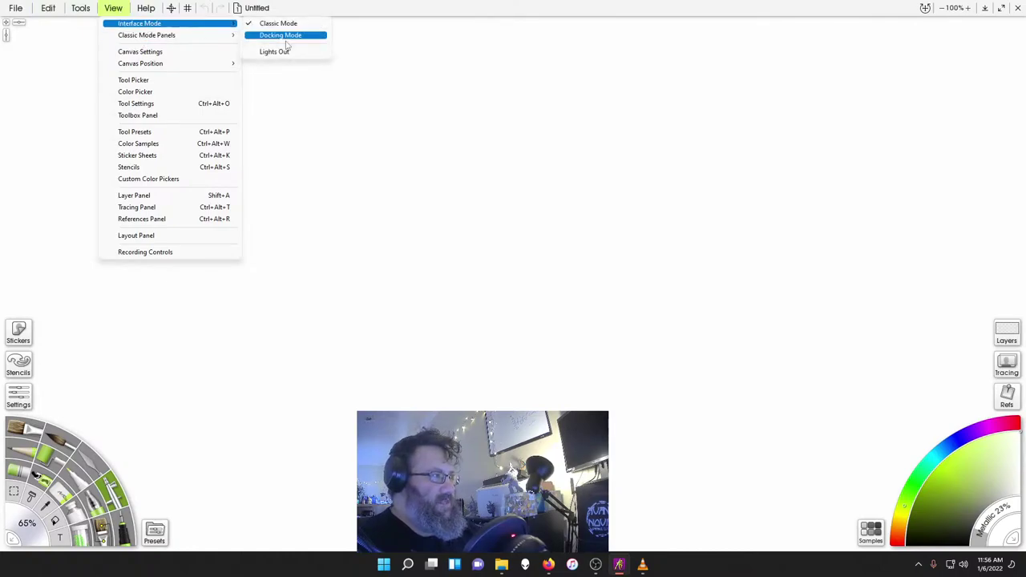
click(291, 36)
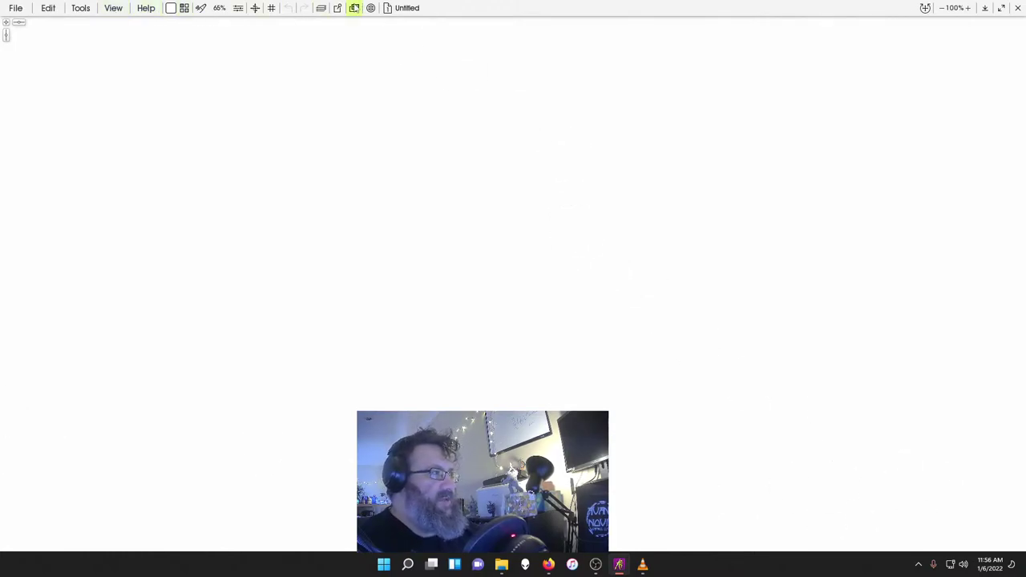
- Show the Tool Picker as a floating panel over the canvas
click(117, 9)
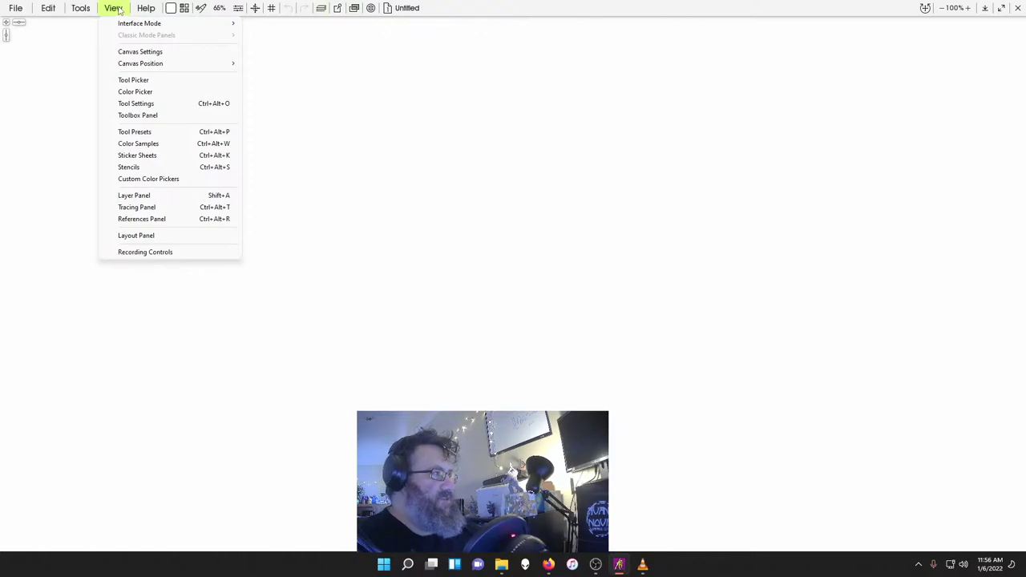
click(150, 81)
drag(517, 235, 505, 205)
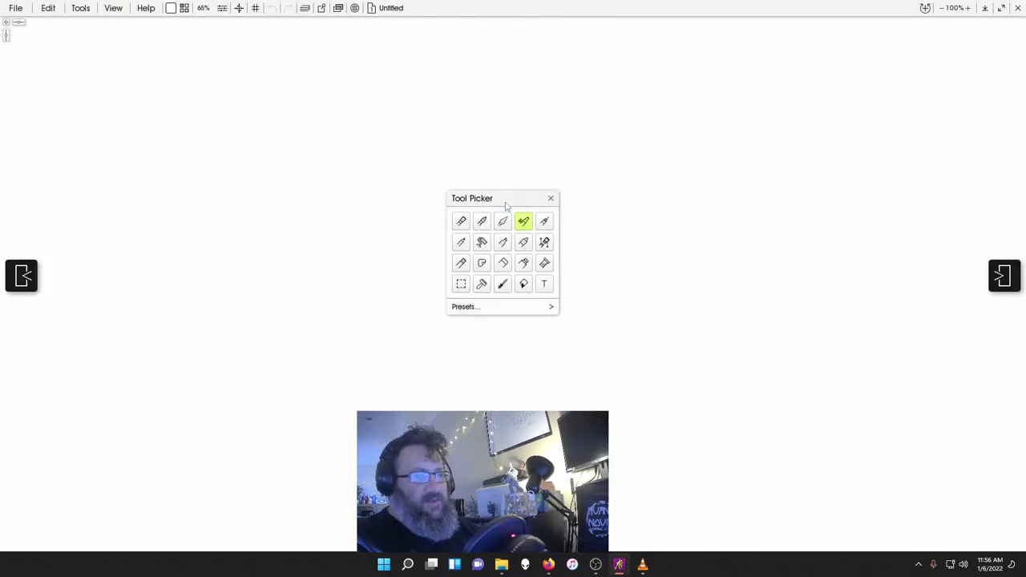
- Turn on the Lights Out interface mode and dock the Tool Picker along the left side of the canvas
click(109, 6)
mouse_move(151, 25)
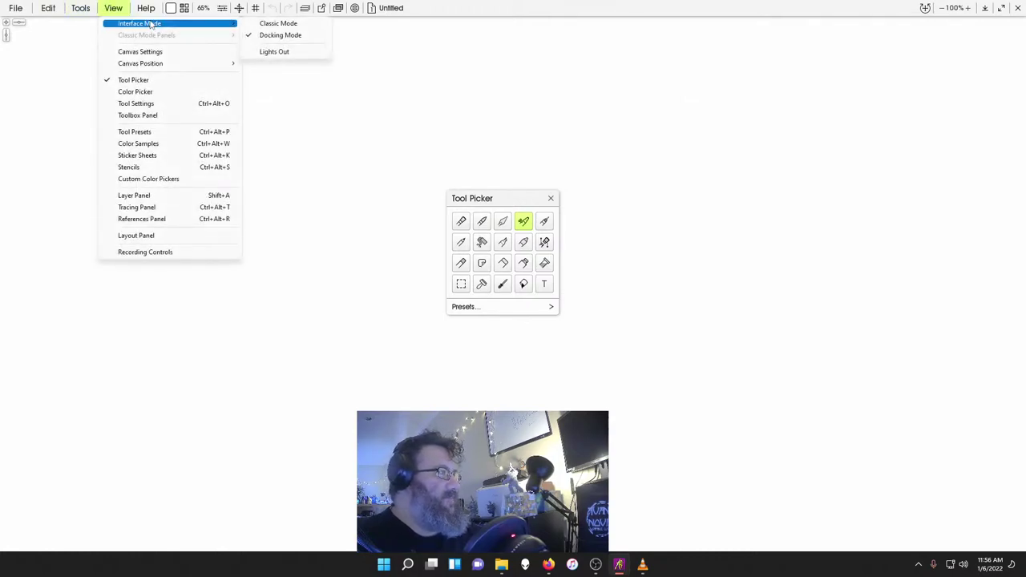
click(279, 51)
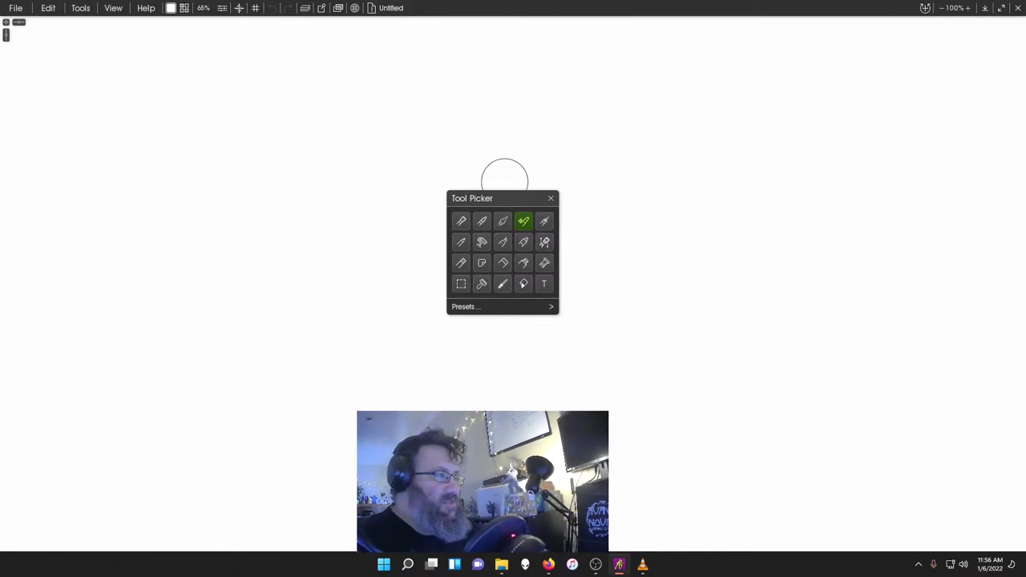
drag(507, 197, 20, 270)
- Show the Color Picker and dock it along the right side of the canvas
click(80, 8)
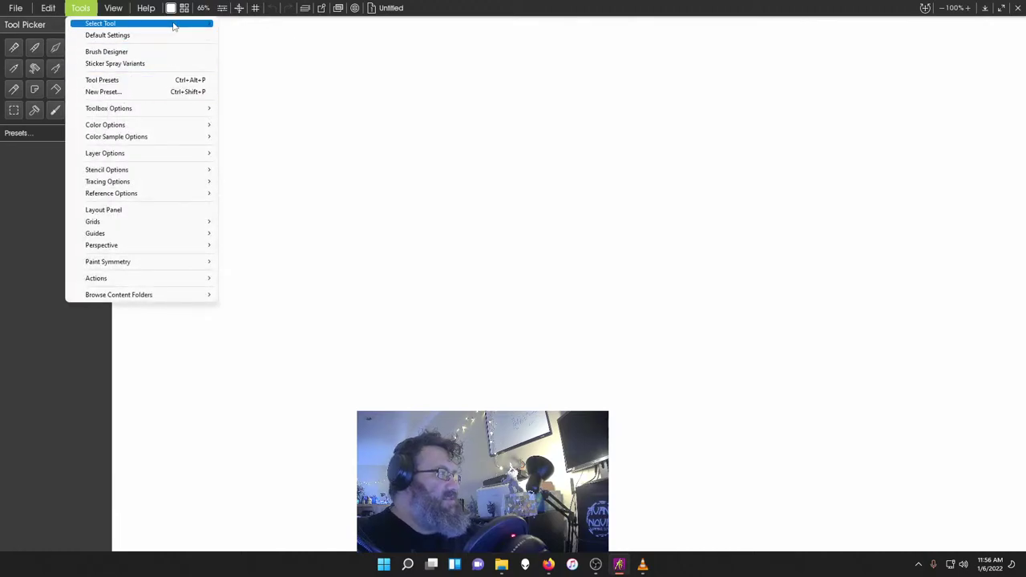
mouse_move(173, 26)
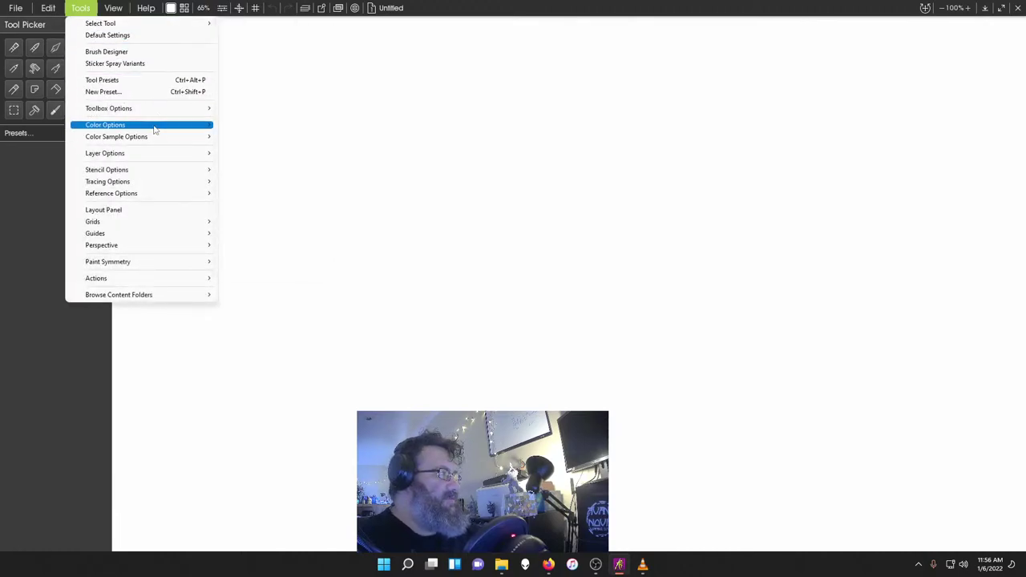
mouse_move(114, 8)
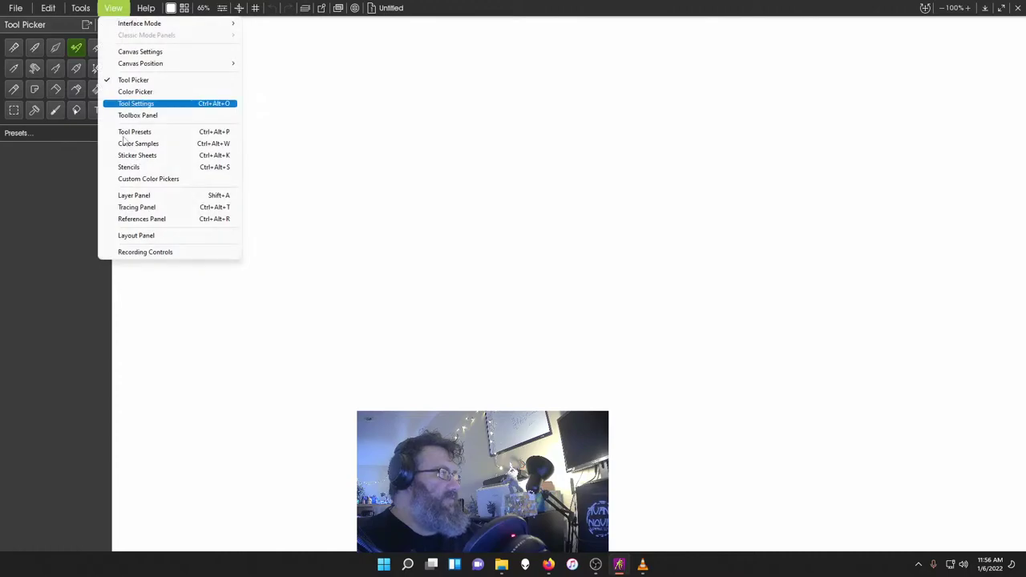
click(152, 91)
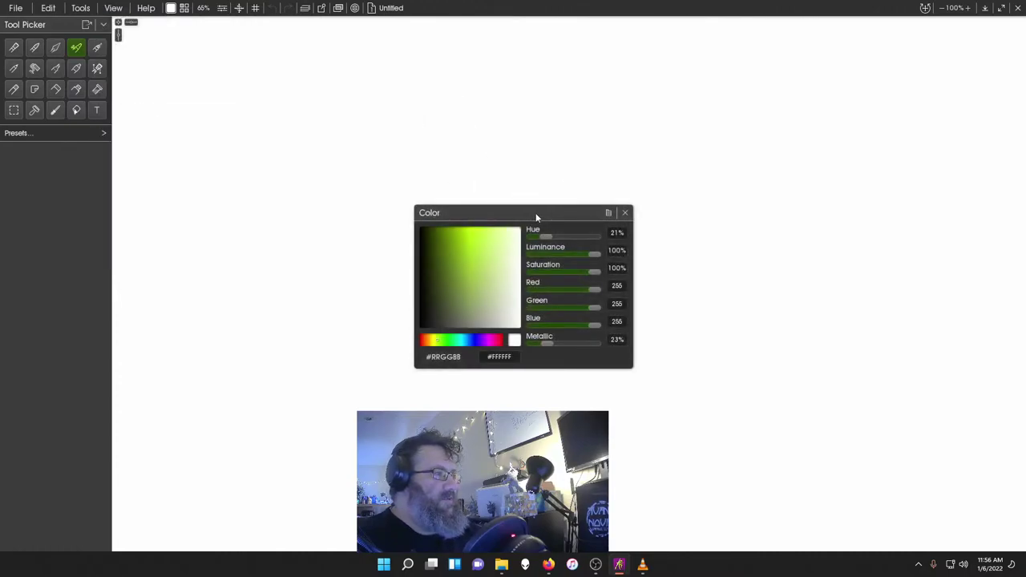
drag(535, 213, 997, 268)
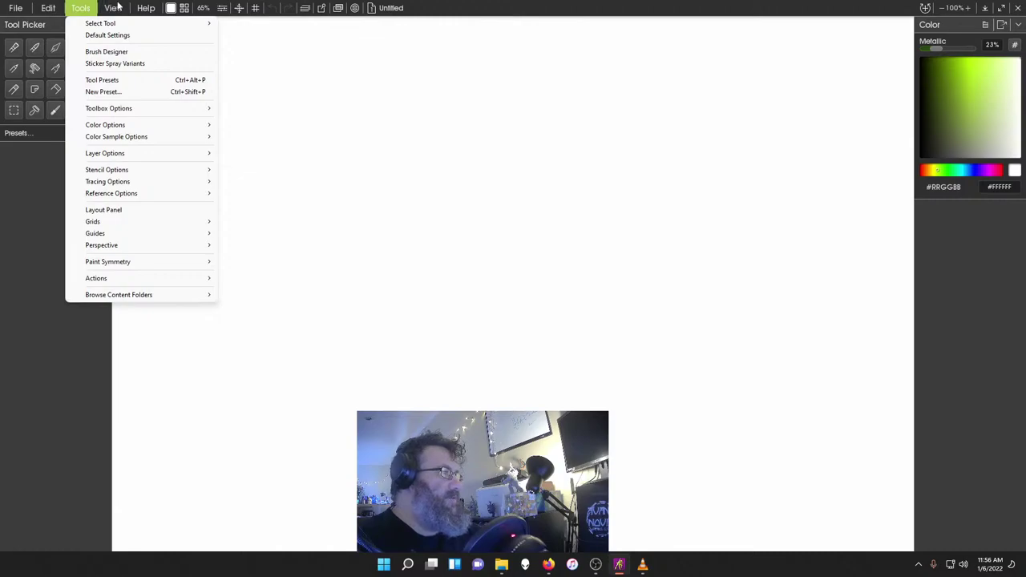
- Show the Tool Settings panel and dock it directly beneath the Tool Picker
mouse_move(81, 7)
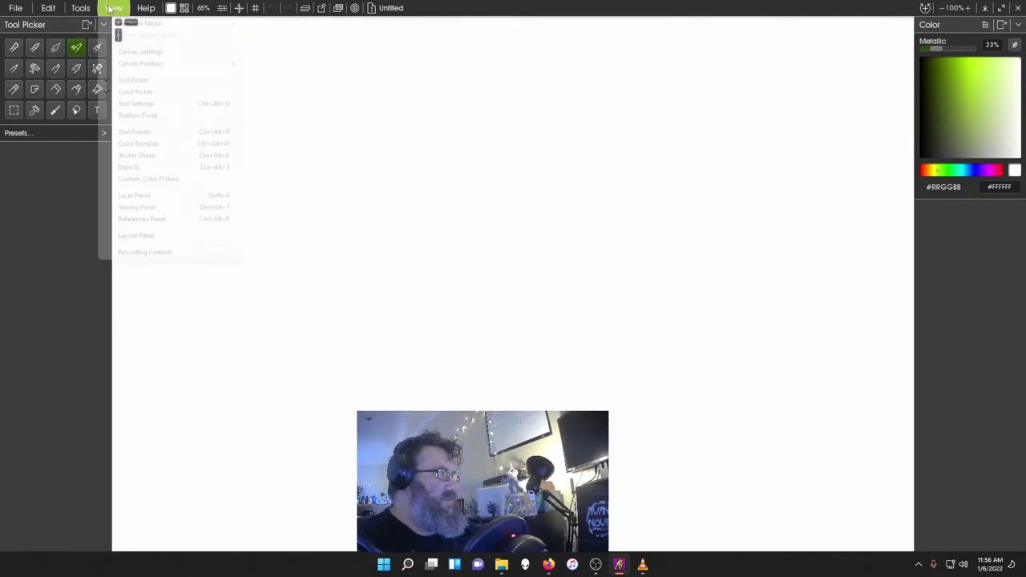
click(137, 104)
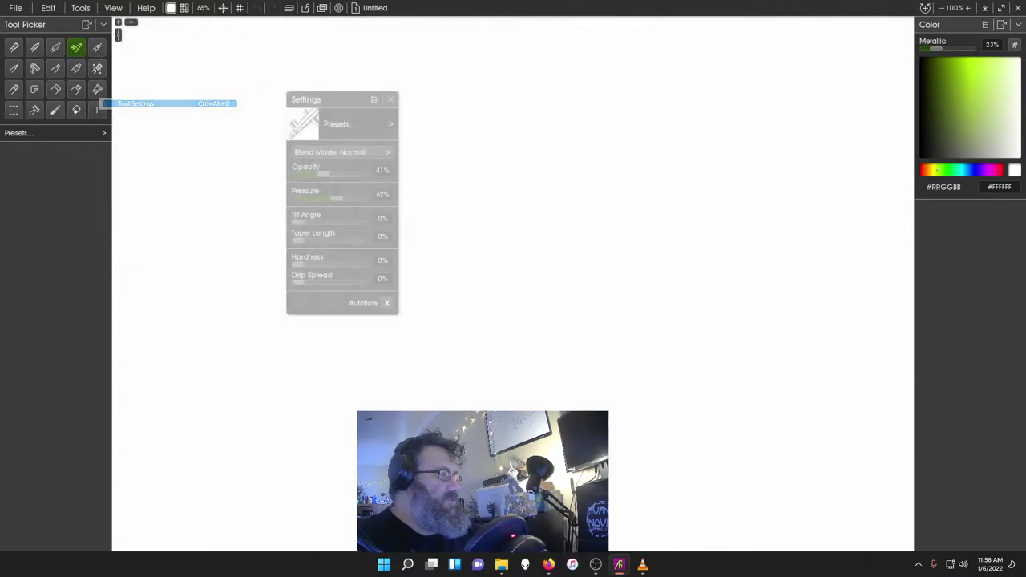
drag(321, 100, 40, 163)
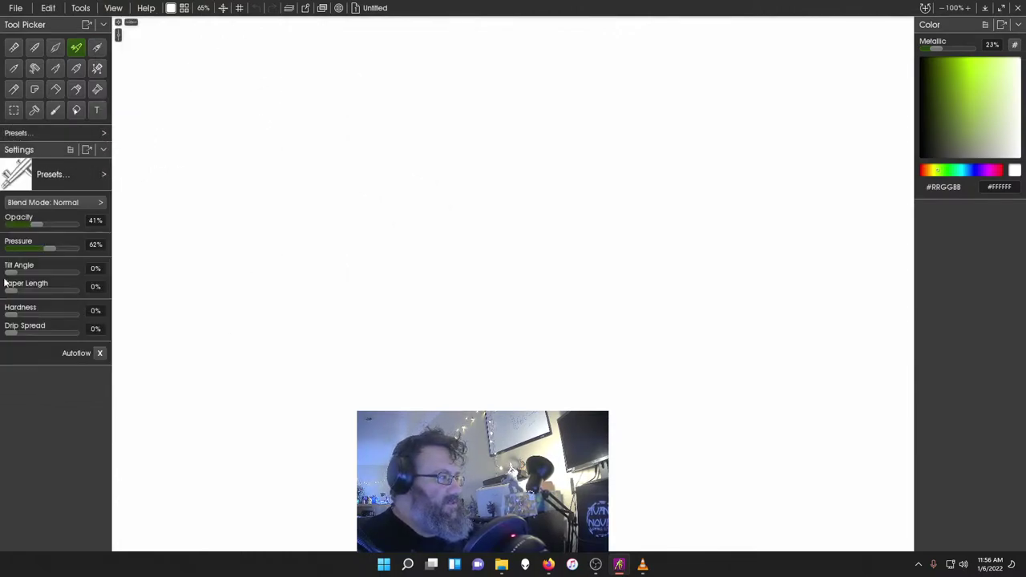
- Show the Toolbox panel and dock it directly beneath the tool Settings panel
click(81, 8)
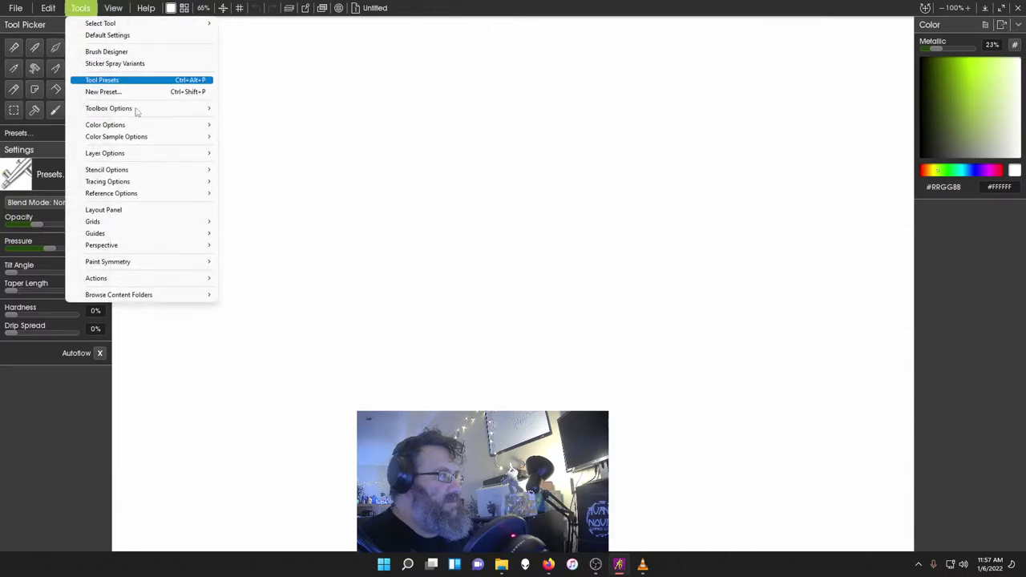
mouse_move(113, 8)
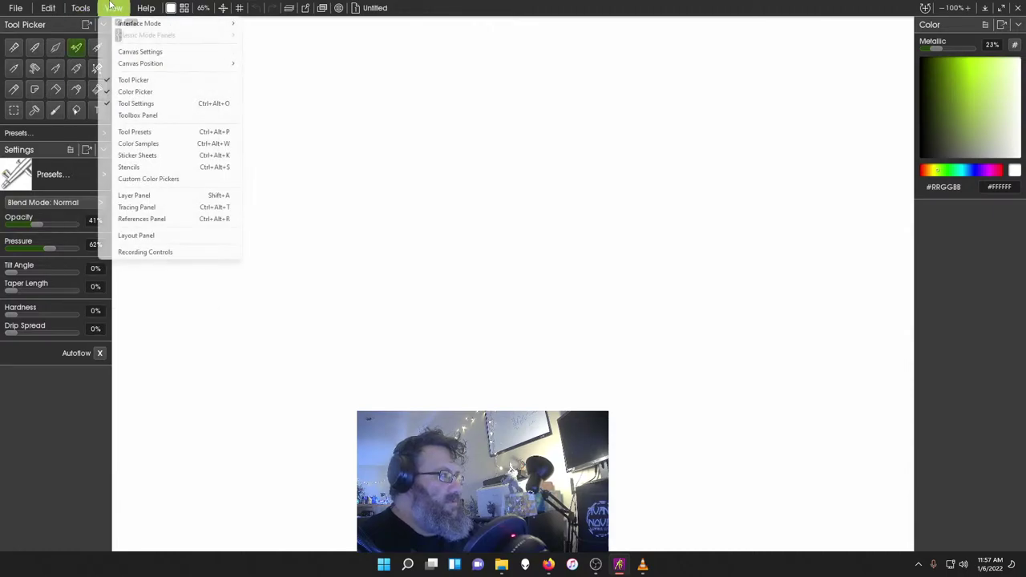
click(144, 115)
drag(220, 141, 42, 374)
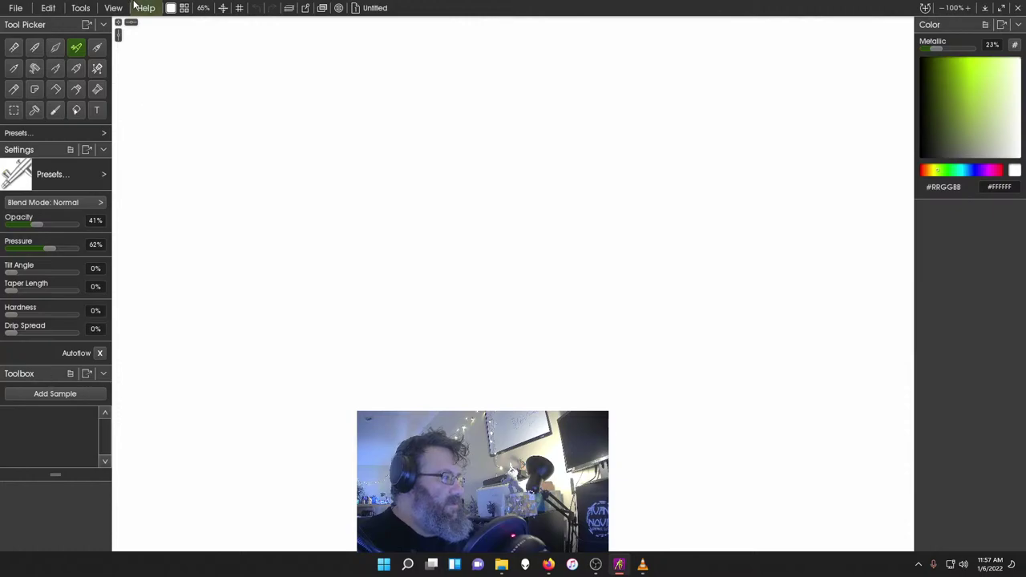
- Open the floating Tool Presets panel, move it over the canvas and close it again
click(103, 7)
mouse_move(80, 7)
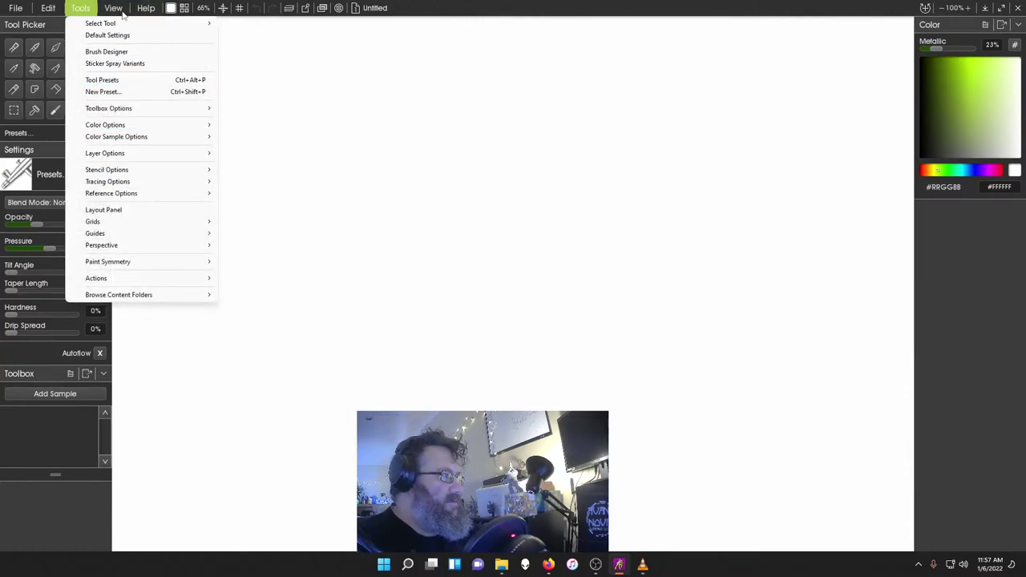
mouse_move(113, 8)
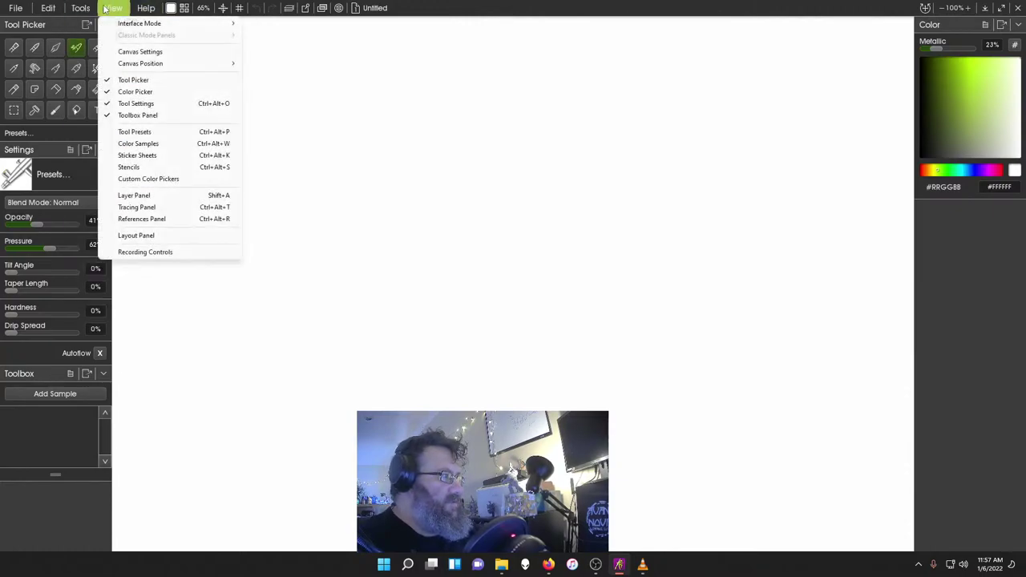
click(161, 133)
drag(511, 207, 428, 249)
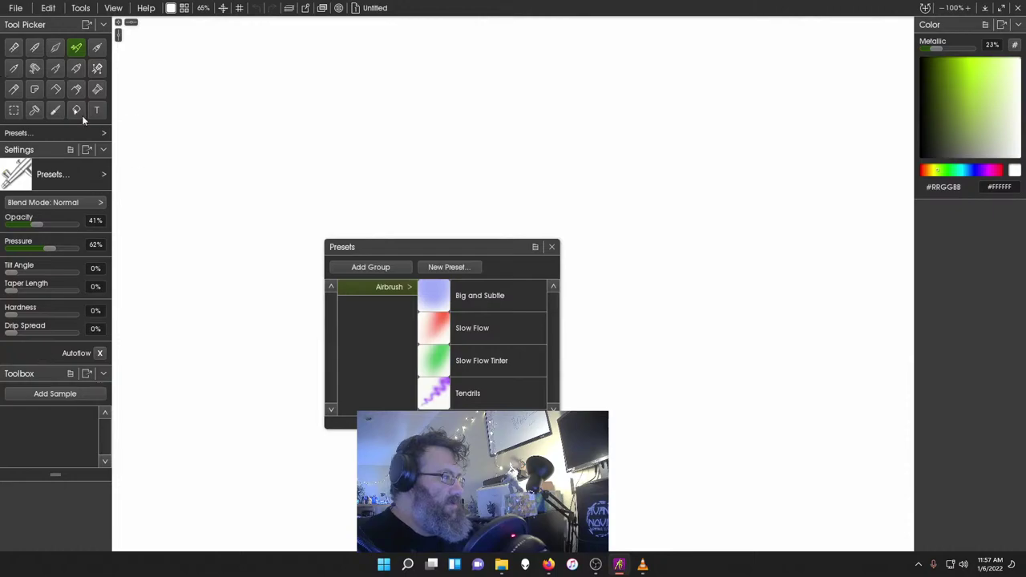
click(552, 249)
- Show the Color Samples panel and dock it directly beneath the Color panel
click(113, 8)
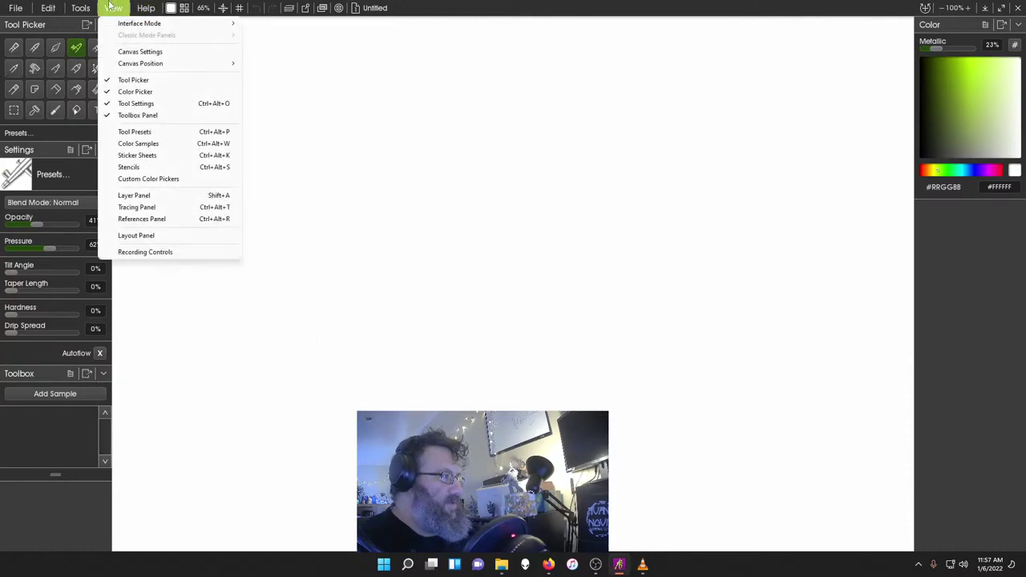
click(195, 144)
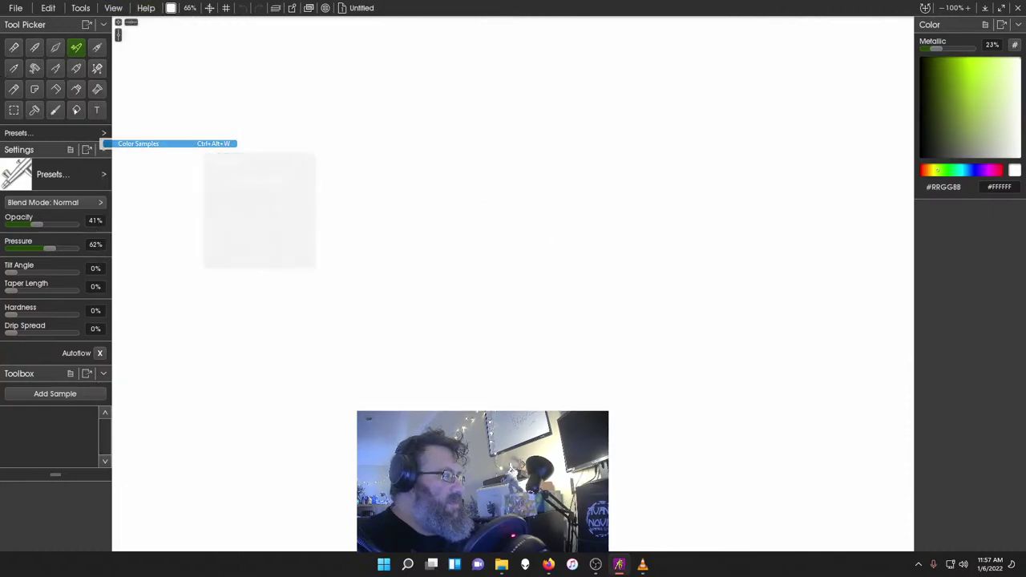
drag(259, 158, 968, 207)
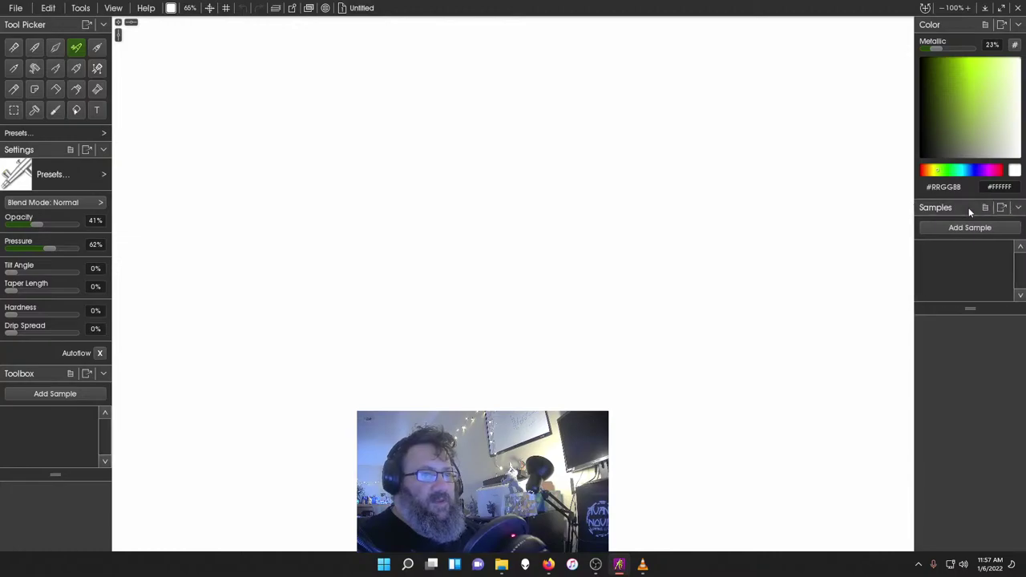
- Show the Sticker Sheets panel docked beneath the color Samples panel
click(81, 7)
mouse_move(104, 6)
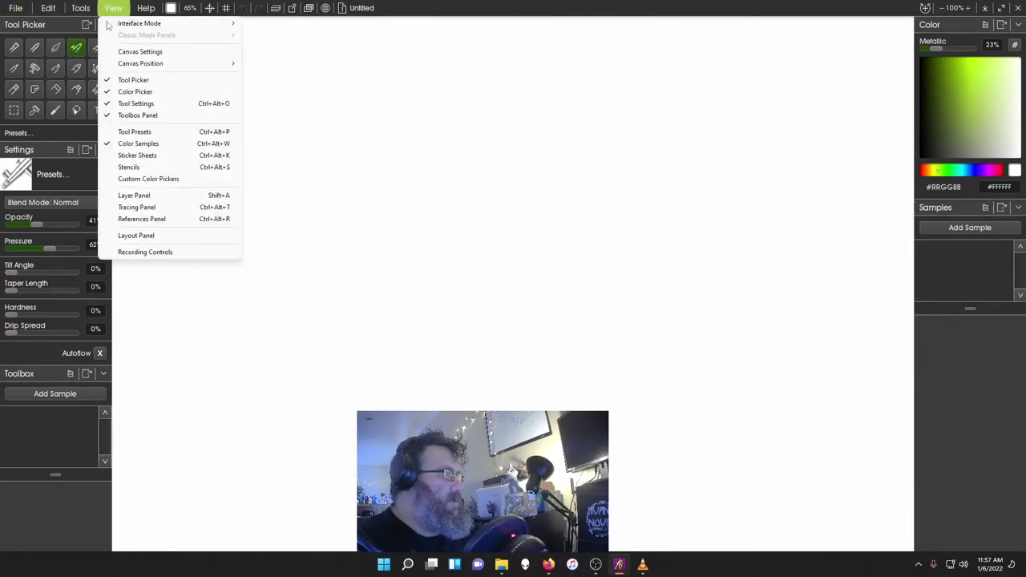
click(164, 155)
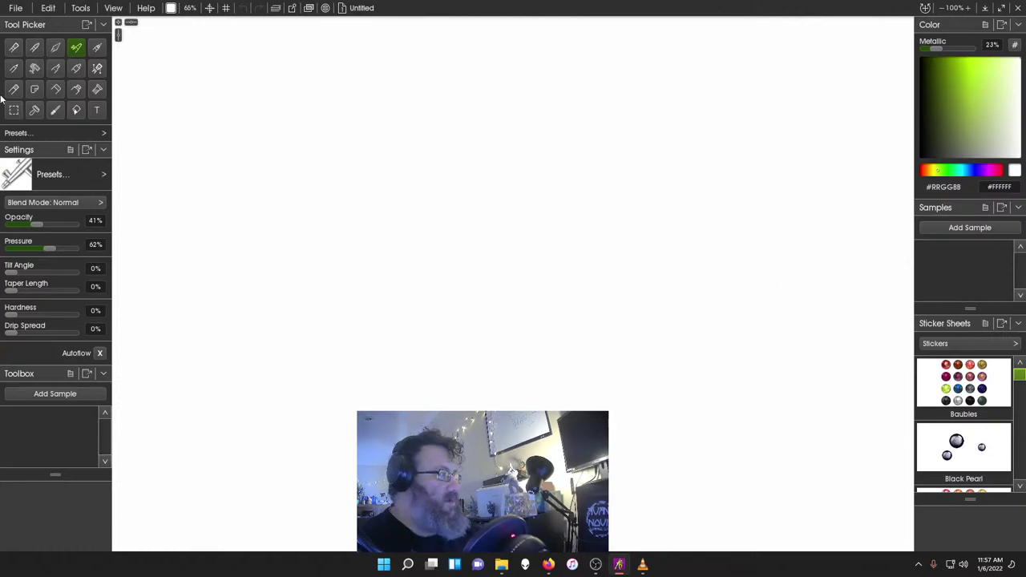
- Paint Oil Brush strokes in white and in green #92B434 across the canvas, and smear them with the Palette Knife
click(13, 47)
mouse_move(317, 152)
mouse_down()
mouse_move(373, 233)
mouse_move(581, 371)
mouse_up()
click(965, 102)
drag(626, 150, 504, 309)
drag(613, 302, 523, 345)
drag(664, 205, 520, 295)
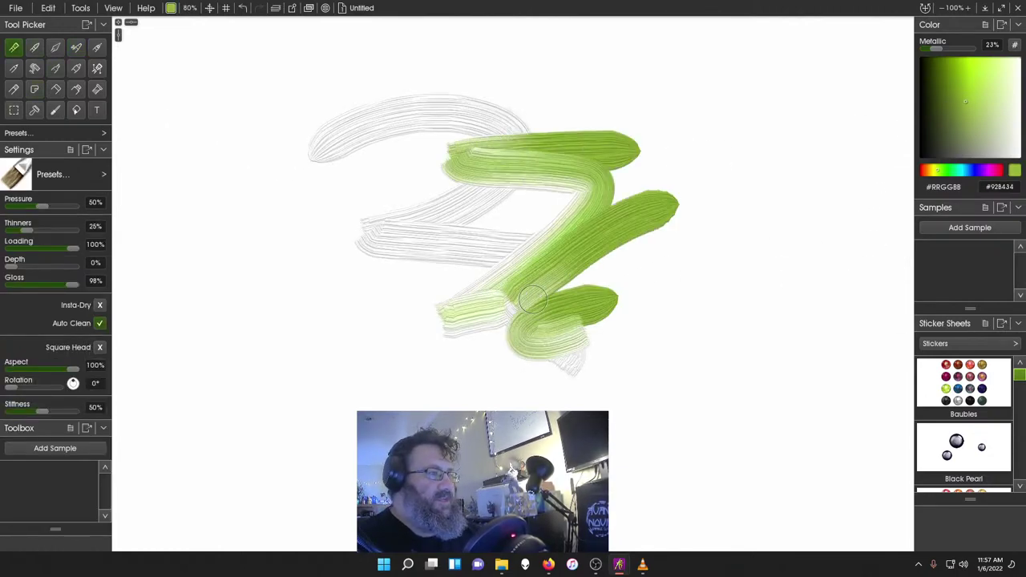
drag(588, 297, 364, 399)
mouse_move(523, 291)
mouse_down()
mouse_move(449, 355)
mouse_move(442, 252)
mouse_move(312, 295)
mouse_move(439, 373)
mouse_move(433, 204)
mouse_move(470, 270)
mouse_move(559, 214)
mouse_move(551, 149)
mouse_up()
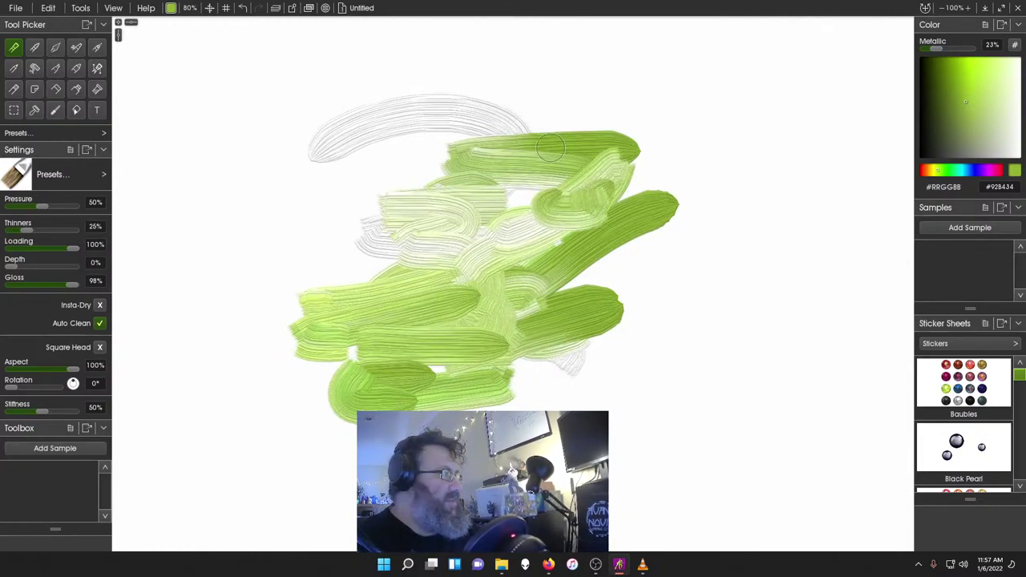
click(55, 48)
mouse_move(465, 248)
mouse_down()
mouse_move(577, 200)
mouse_move(650, 140)
mouse_move(475, 120)
mouse_move(541, 205)
mouse_move(505, 401)
mouse_move(337, 417)
mouse_move(305, 301)
mouse_move(565, 250)
mouse_up()
- Show the Layer panel and dock it beneath the Sticker Sheets panel
click(113, 7)
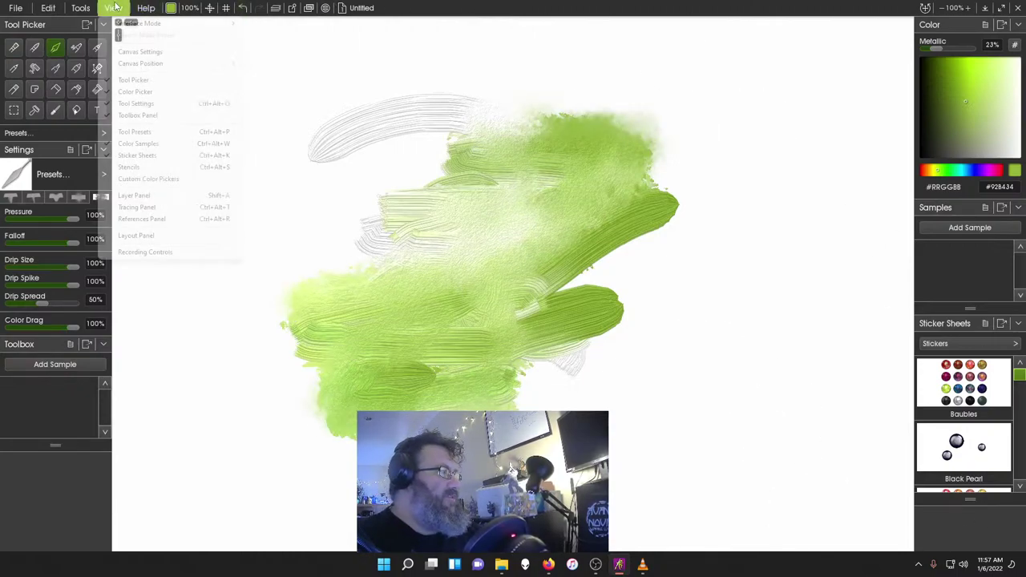
click(171, 195)
drag(938, 58, 1003, 510)
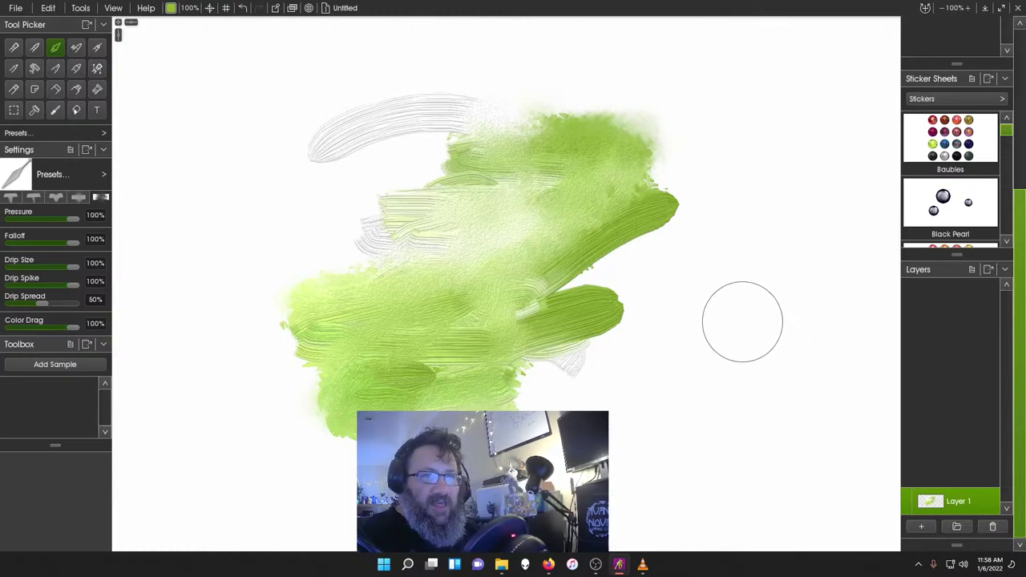
- Blend the remaining brush marks on Layer 1 with the Palette Knife and add a new layer above it
mouse_move(563, 256)
mouse_down()
mouse_move(665, 193)
mouse_move(626, 155)
mouse_move(578, 345)
mouse_move(518, 388)
mouse_move(465, 336)
mouse_move(340, 420)
mouse_move(277, 337)
mouse_up()
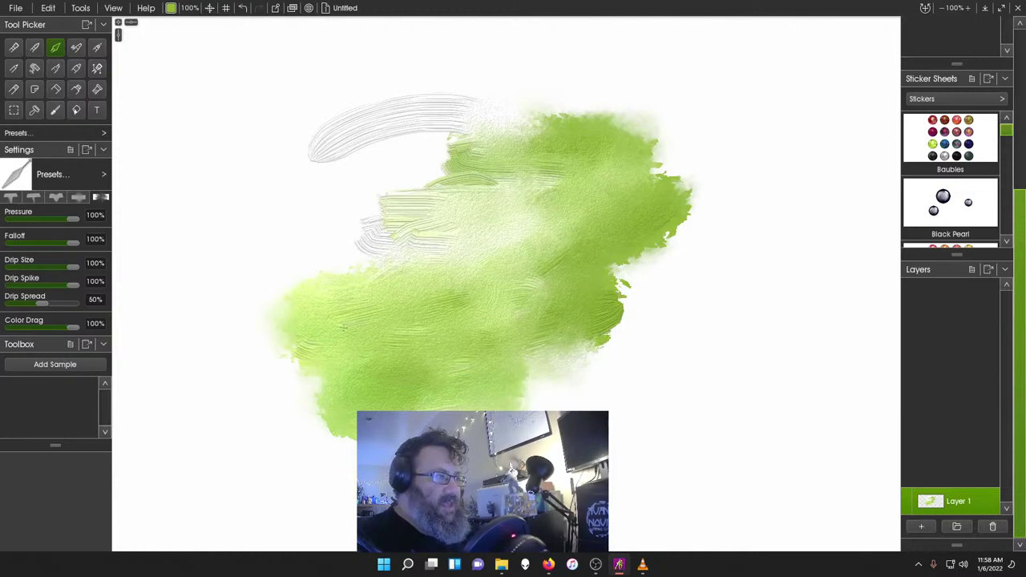
mouse_move(531, 283)
mouse_down()
mouse_move(409, 258)
mouse_move(432, 198)
mouse_move(496, 149)
mouse_move(401, 172)
mouse_move(433, 159)
mouse_move(469, 114)
mouse_move(369, 147)
mouse_move(359, 132)
mouse_move(332, 144)
mouse_up()
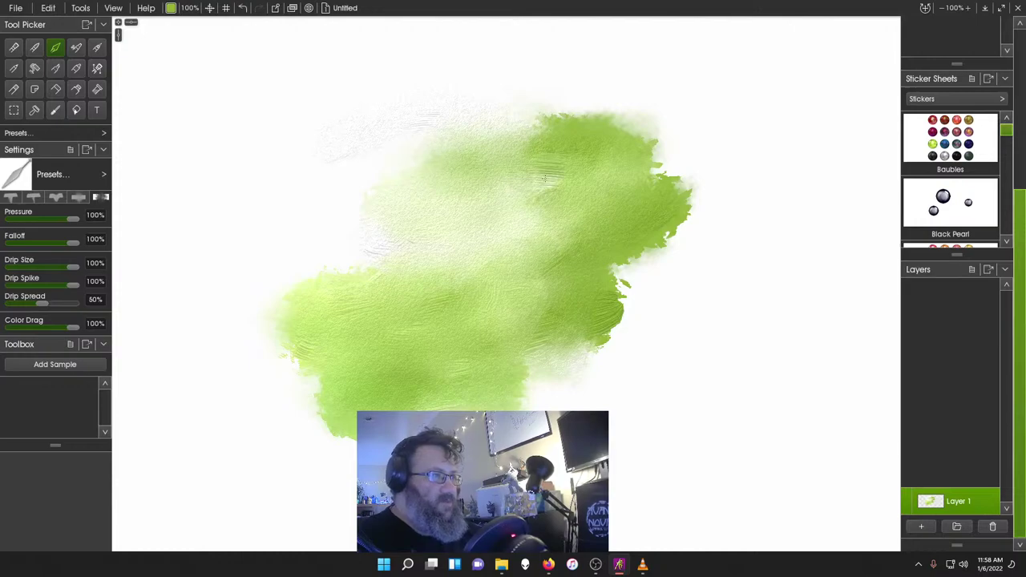
mouse_move(544, 178)
mouse_down()
mouse_move(613, 204)
mouse_move(681, 211)
mouse_move(675, 238)
mouse_move(578, 343)
mouse_move(555, 331)
mouse_move(518, 347)
mouse_move(521, 376)
mouse_up()
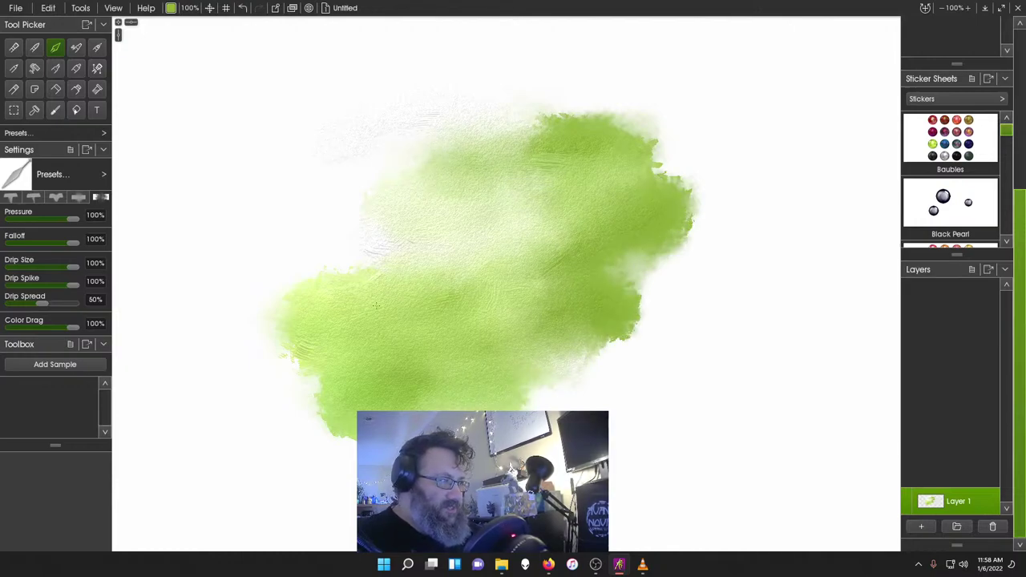
mouse_move(601, 317)
mouse_down()
mouse_move(637, 341)
mouse_move(690, 215)
mouse_up()
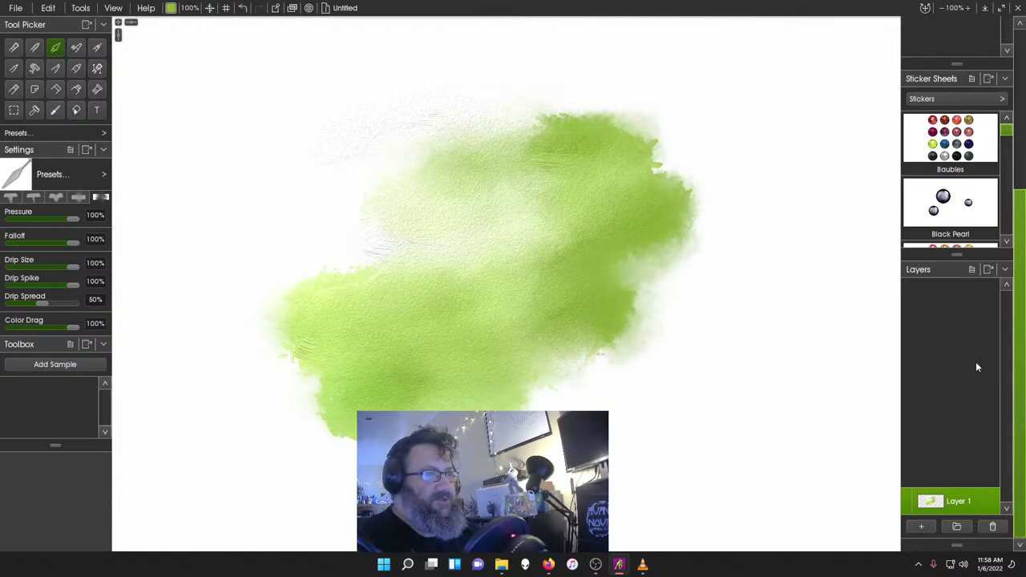
click(923, 527)
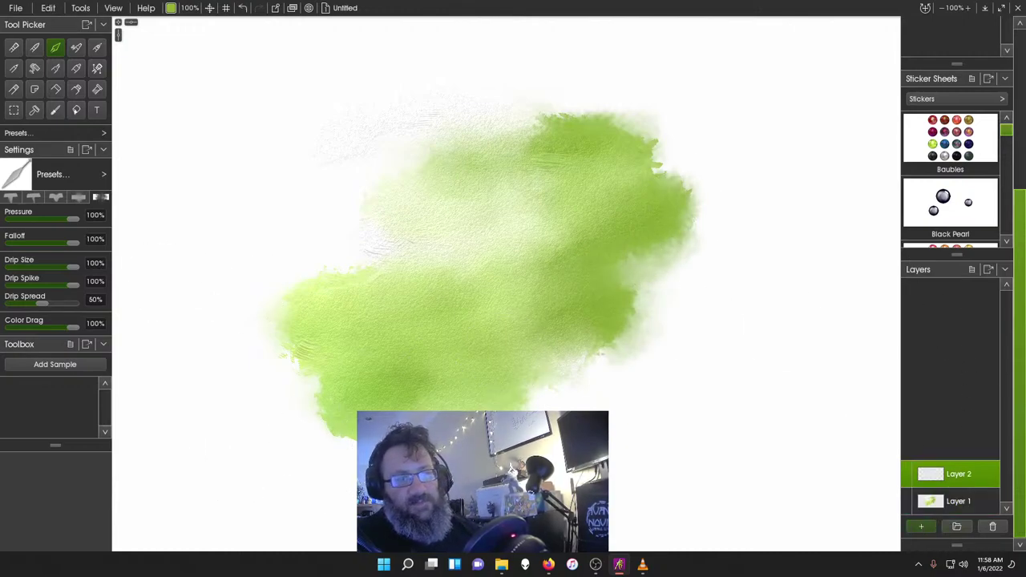
- Lengthen the Sticker Sheets panel slightly, undock it from between Samples and Layers, and close it
drag(958, 256, 959, 282)
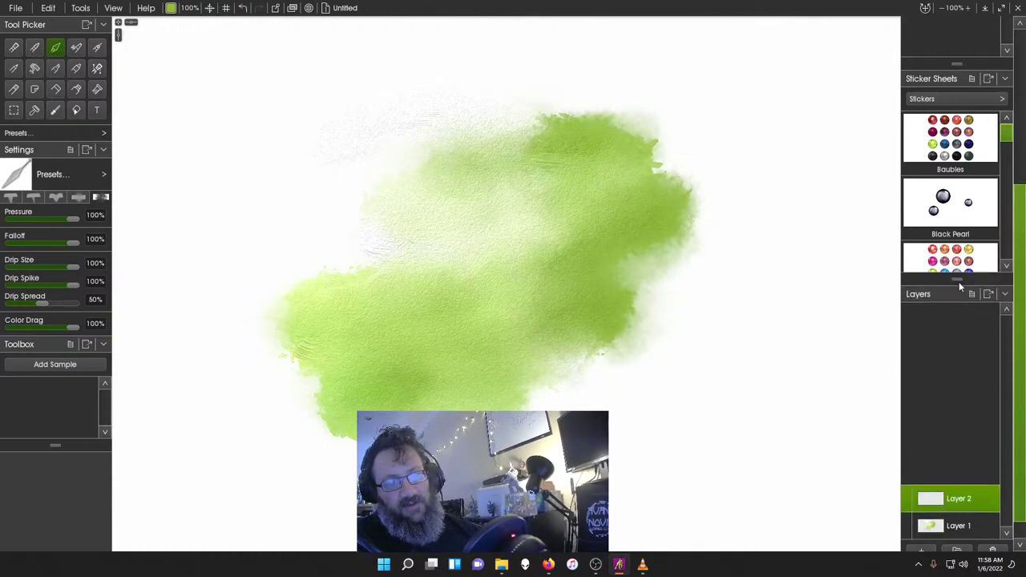
click(990, 79)
click(685, 106)
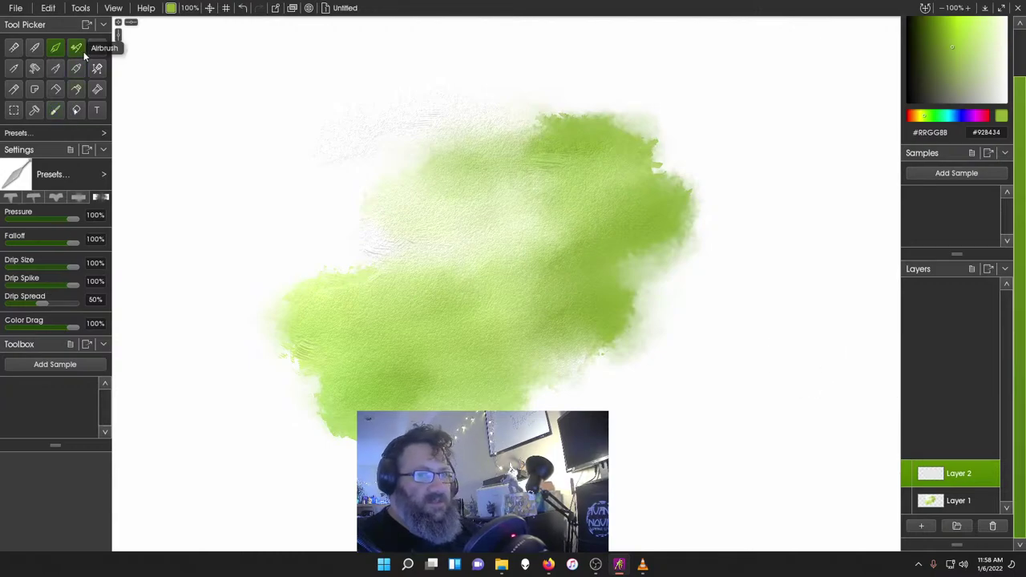
- Paint a large solid green shape on Layer 2 with the Ink Pen
click(14, 71)
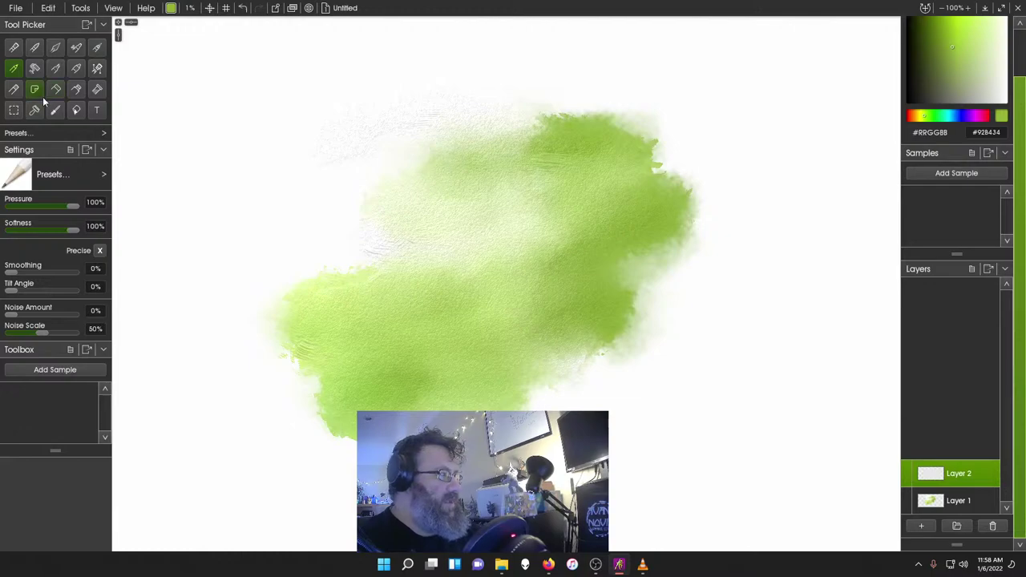
click(96, 49)
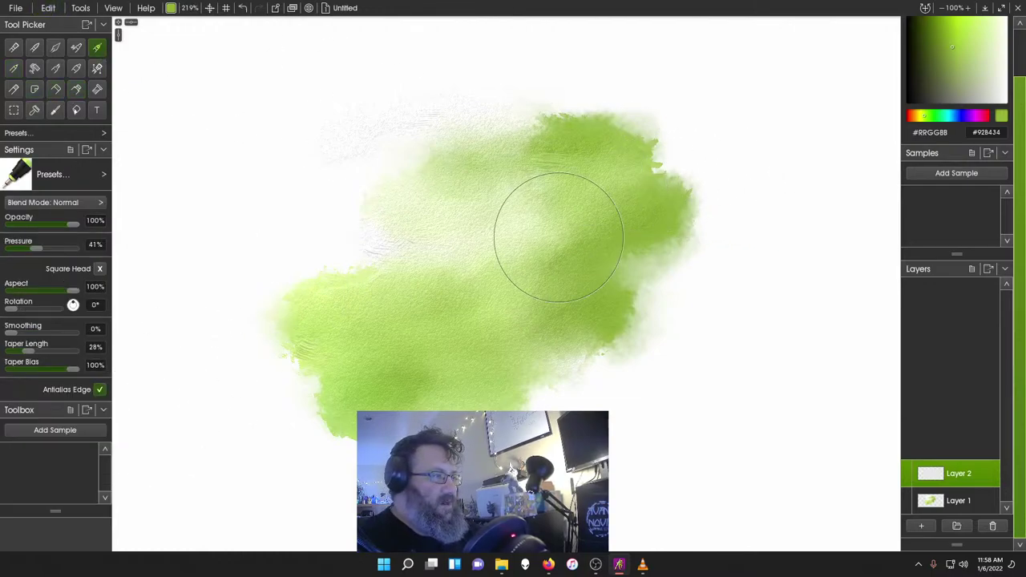
drag(551, 241, 617, 349)
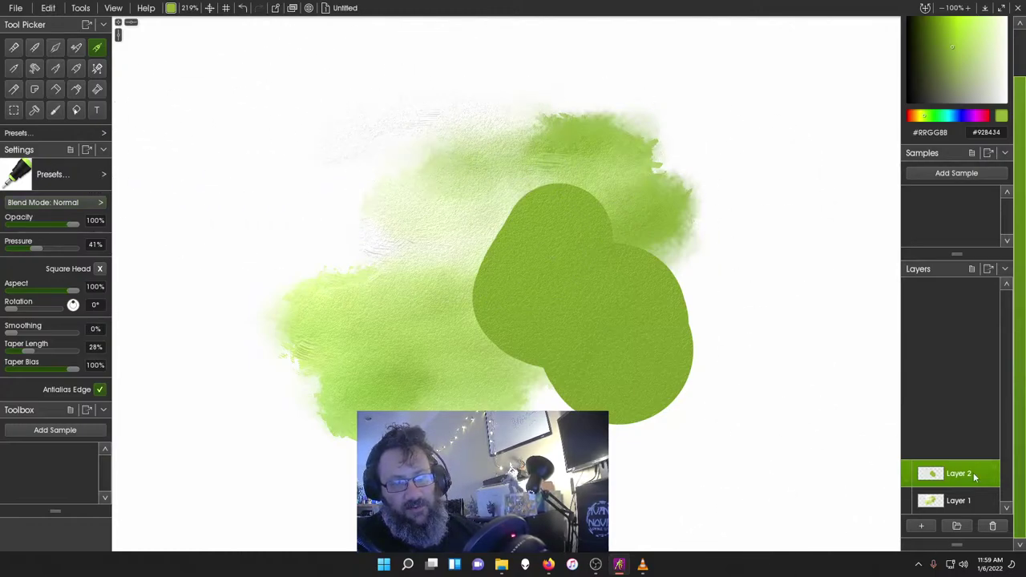
- Add a new empty layer and delete both painted layers, Layer 2 and Layer 1
click(922, 526)
click(995, 528)
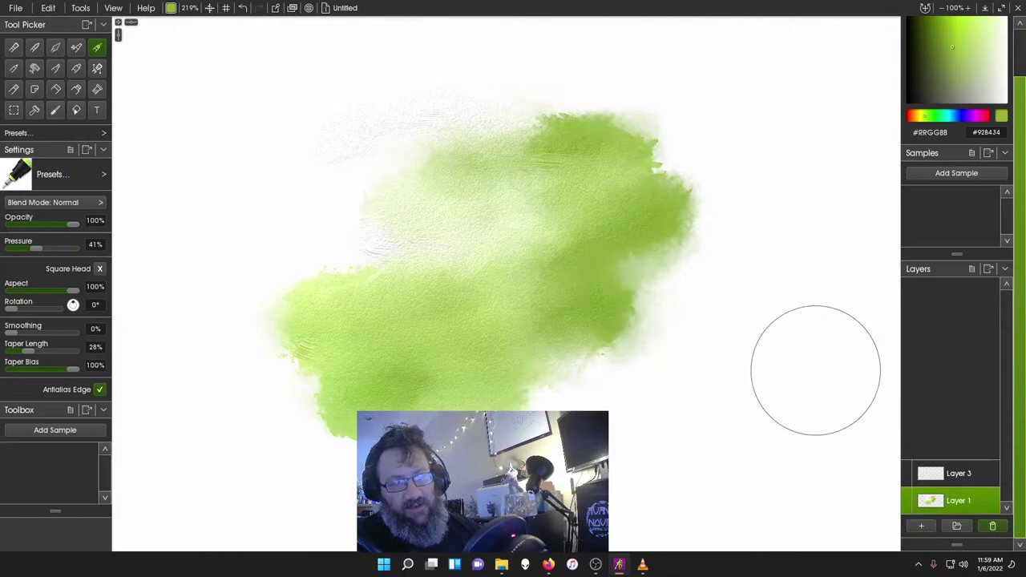
click(989, 527)
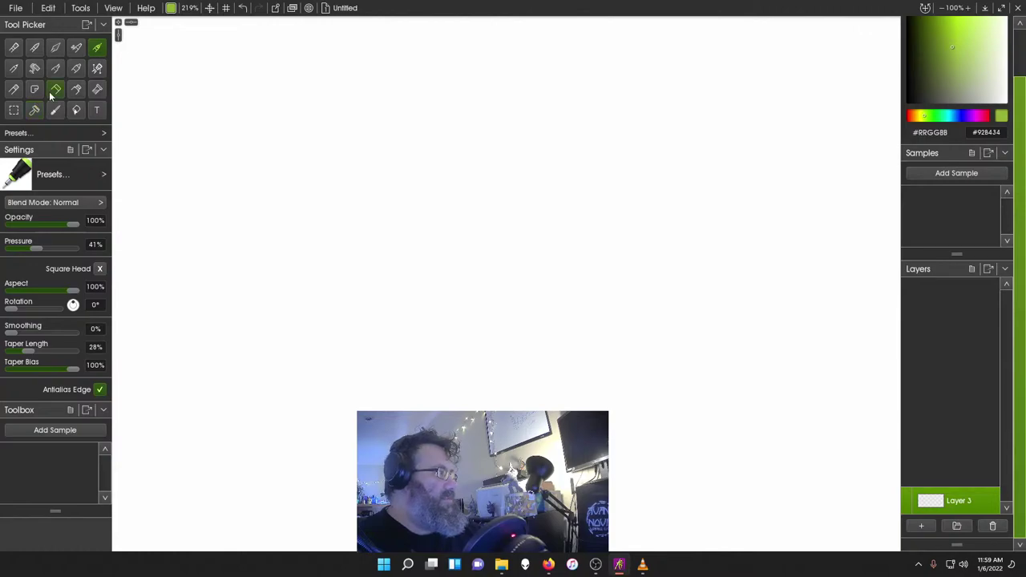
- Paint a green Oil Brush stroke on Layer 3 and a short teal #3499B4 stroke just below it
click(13, 49)
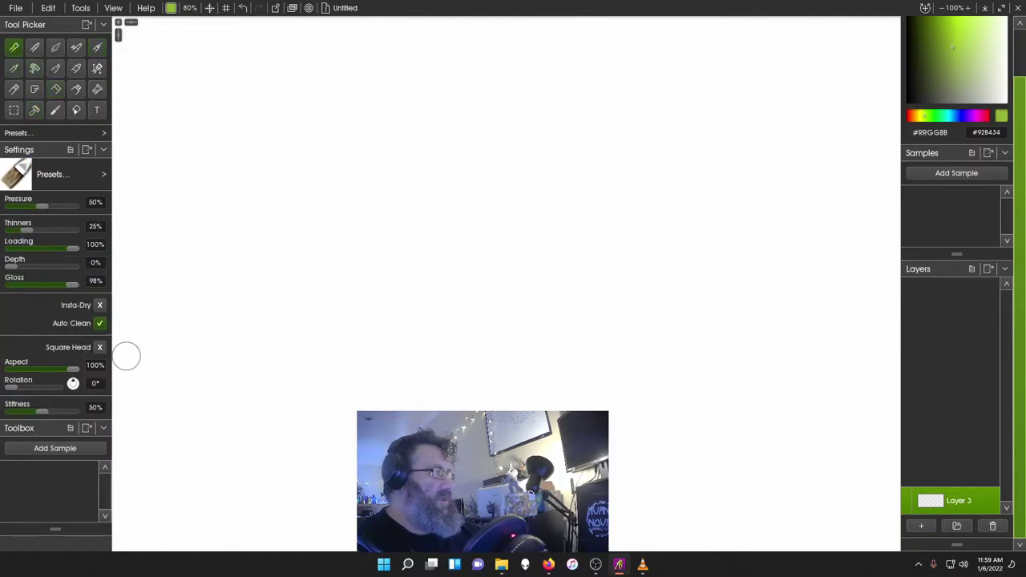
mouse_move(223, 175)
mouse_down()
mouse_move(350, 152)
mouse_move(390, 222)
mouse_up()
click(955, 117)
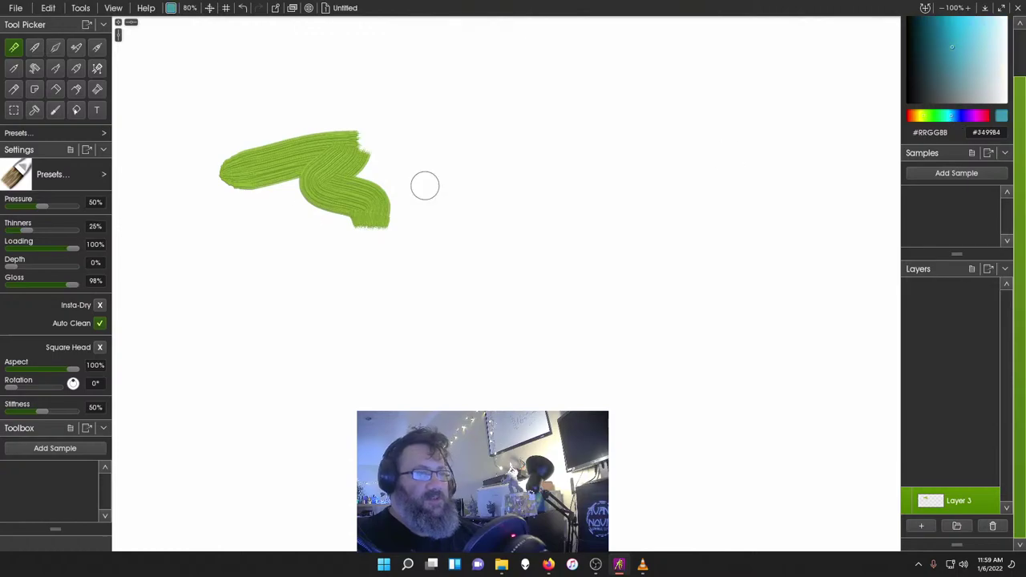
mouse_move(321, 234)
mouse_down()
mouse_move(377, 256)
mouse_move(385, 280)
mouse_move(367, 276)
mouse_up()
right_click(365, 275)
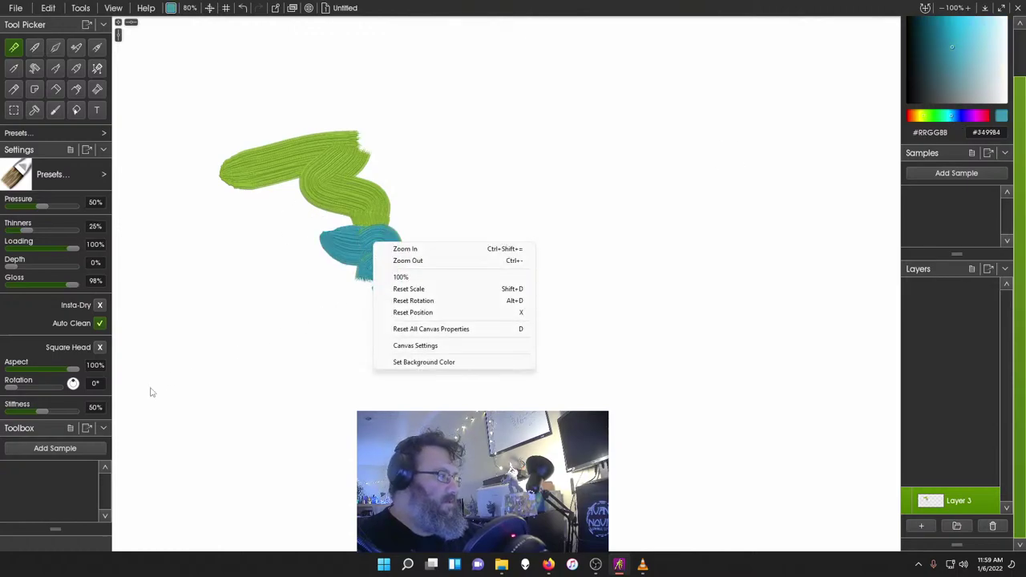
- Set the Oil Brush stiffness to 78% and paint teal strokes over and below the green stroke
click(59, 406)
mouse_move(361, 229)
mouse_down()
mouse_move(394, 202)
mouse_move(359, 116)
mouse_up()
mouse_move(349, 289)
mouse_down()
mouse_move(304, 382)
mouse_move(311, 390)
mouse_up()
mouse_move(399, 270)
mouse_down()
mouse_move(337, 309)
mouse_move(300, 277)
mouse_move(365, 241)
mouse_move(321, 225)
mouse_up()
- Set the brush pressure to 100% and paint several more teal strokes around the existing ones
drag(30, 202, 143, 203)
mouse_move(422, 184)
mouse_down()
mouse_move(421, 200)
mouse_move(526, 128)
mouse_move(401, 172)
mouse_up()
drag(443, 219, 459, 244)
mouse_move(542, 212)
mouse_down()
mouse_move(465, 323)
mouse_move(519, 297)
mouse_move(484, 344)
mouse_move(429, 381)
mouse_move(423, 362)
mouse_move(459, 347)
mouse_move(505, 300)
mouse_up()
click(29, 181)
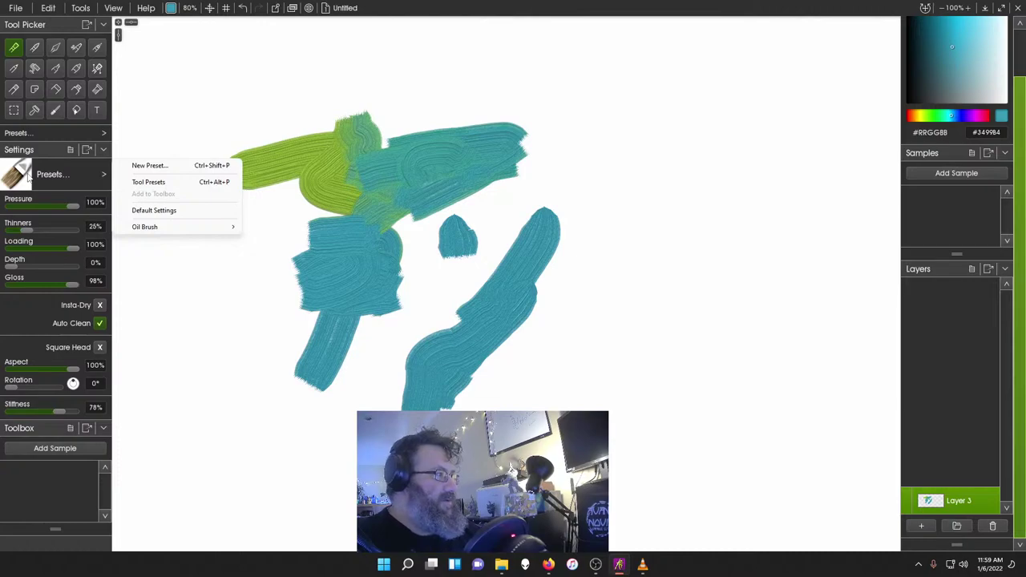
click(401, 97)
mouse_move(408, 98)
mouse_down()
mouse_move(388, 117)
mouse_move(350, 110)
mouse_move(393, 141)
mouse_move(405, 201)
mouse_up()
- Load the Unclean Brush preset from the Oil Brush tool presets, paint across the strokes with it, and close the presets
click(20, 176)
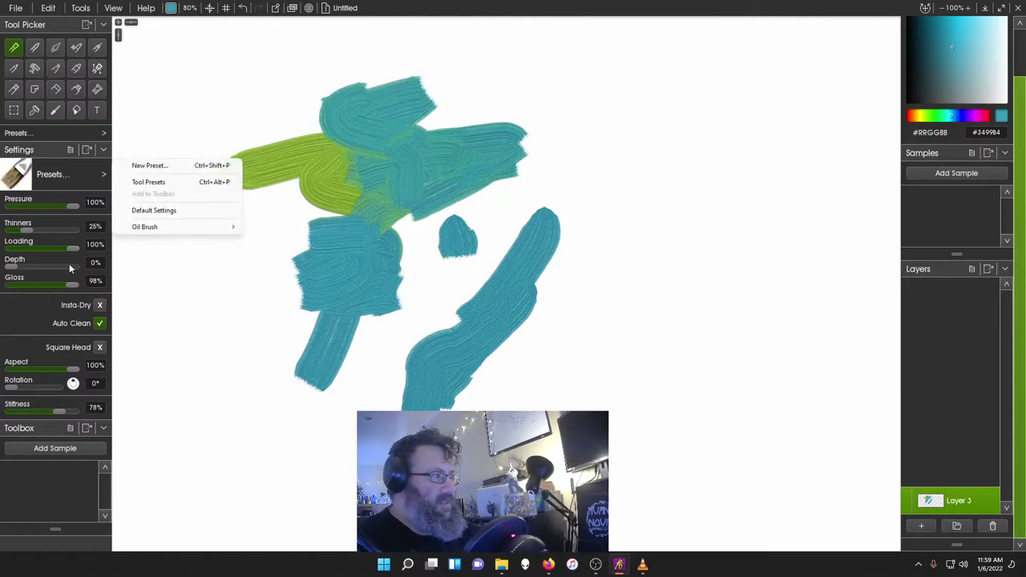
click(196, 182)
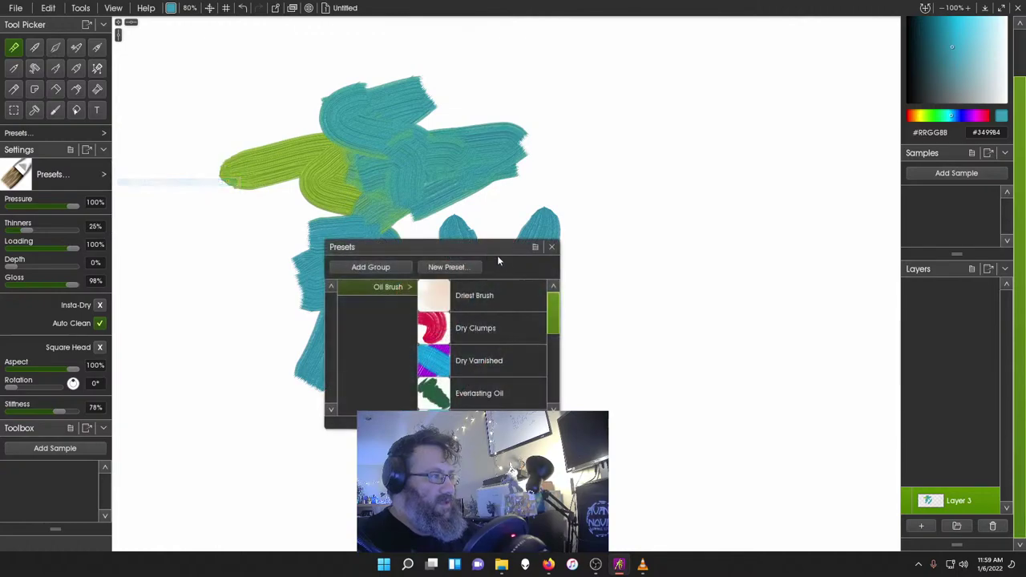
mouse_move(556, 312)
mouse_down()
mouse_move(559, 328)
mouse_move(555, 266)
mouse_move(566, 396)
mouse_up()
click(479, 398)
mouse_move(479, 146)
mouse_down()
mouse_move(531, 115)
mouse_move(481, 96)
mouse_move(268, 205)
mouse_move(373, 197)
mouse_up()
click(552, 248)
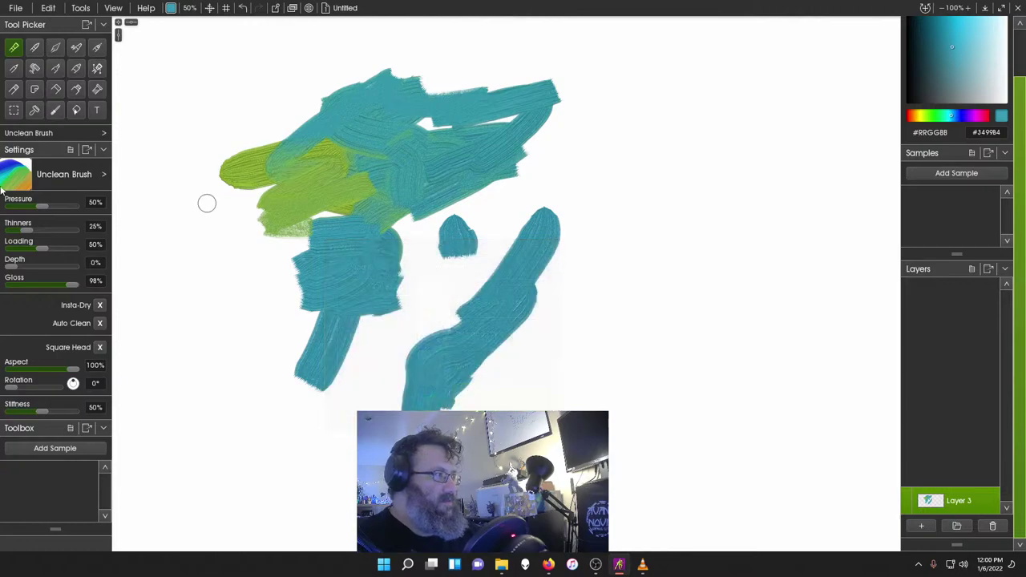
- Switch the Oil Brush to the Normal Square preset
click(11, 178)
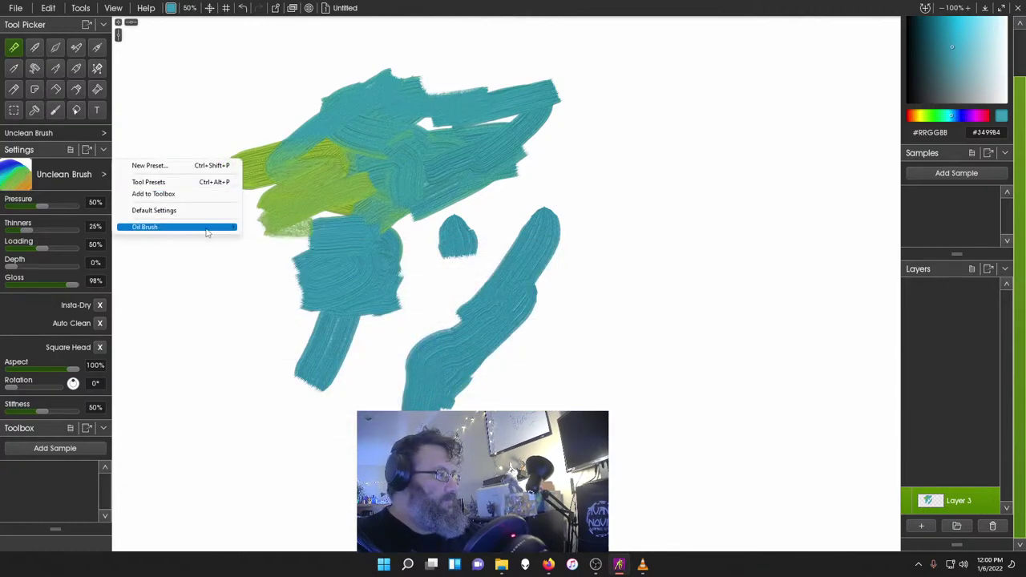
mouse_move(212, 228)
click(296, 286)
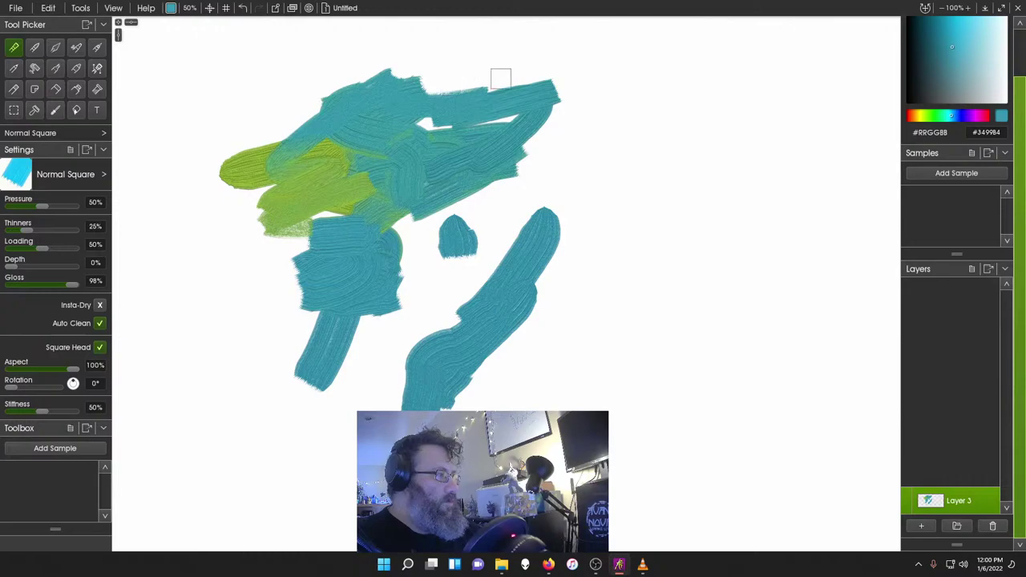
click(28, 180)
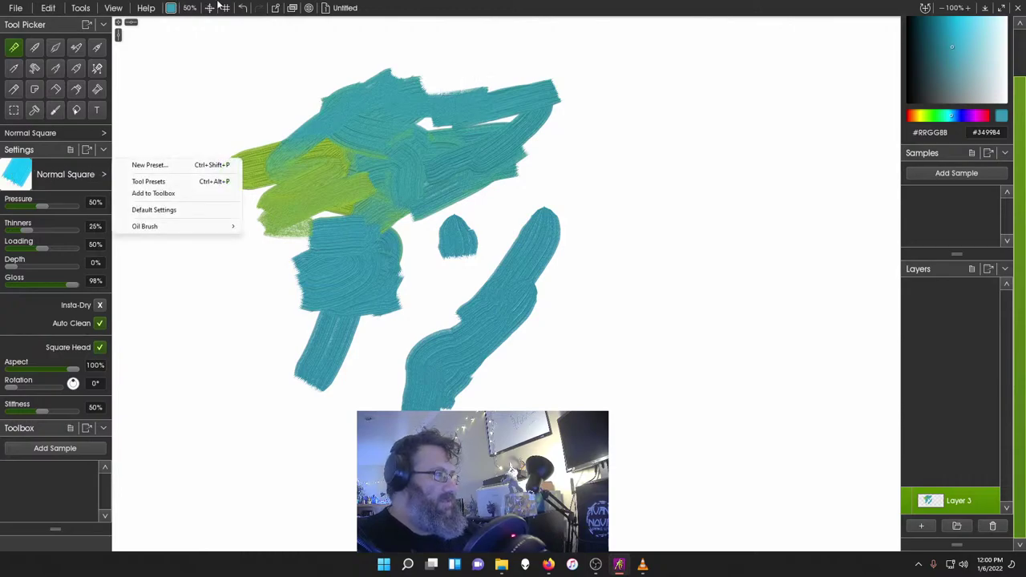
click(413, 5)
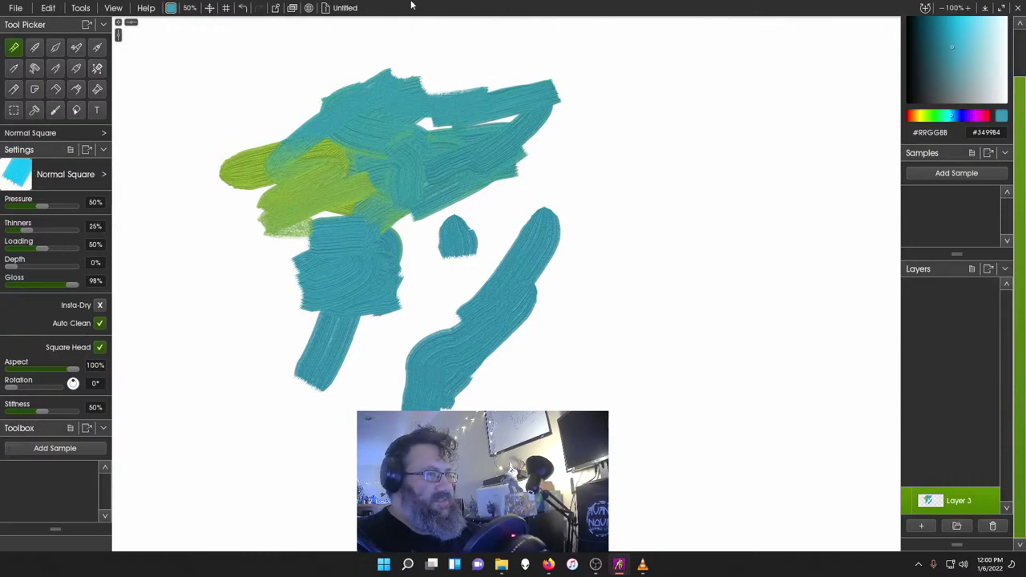
- Switch the interface from Docking Mode to Classic Mode
click(114, 12)
mouse_move(177, 23)
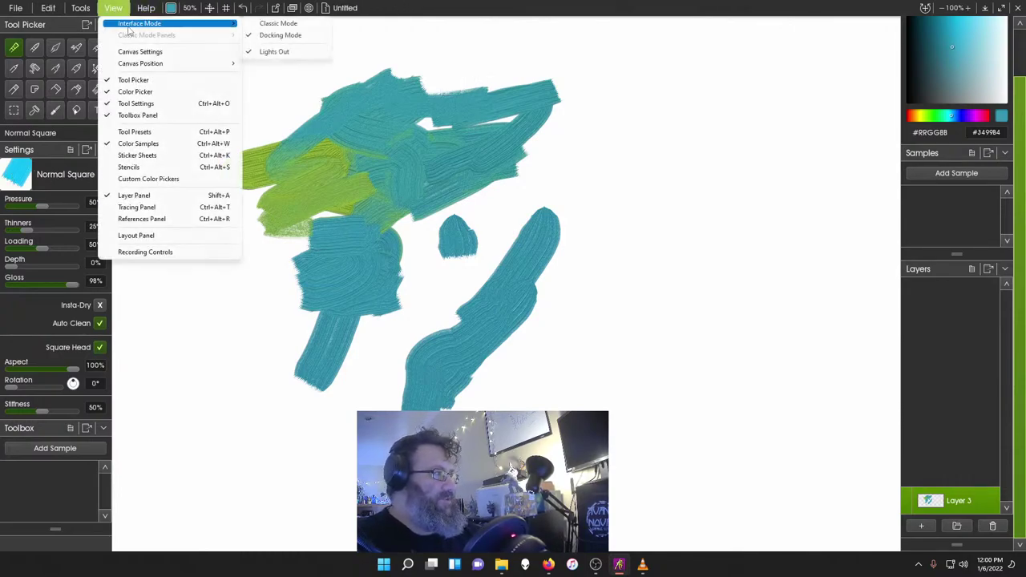
click(308, 27)
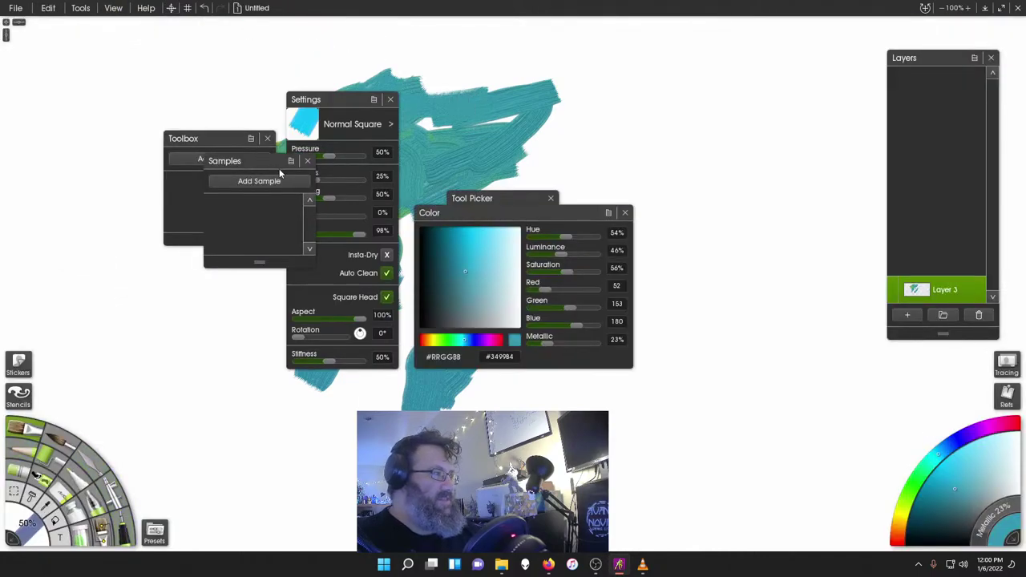
- Close the floating Samples, Toolbox, Settings, Color, Tool Picker and Layers panels to clear the canvas
drag(280, 171, 183, 271)
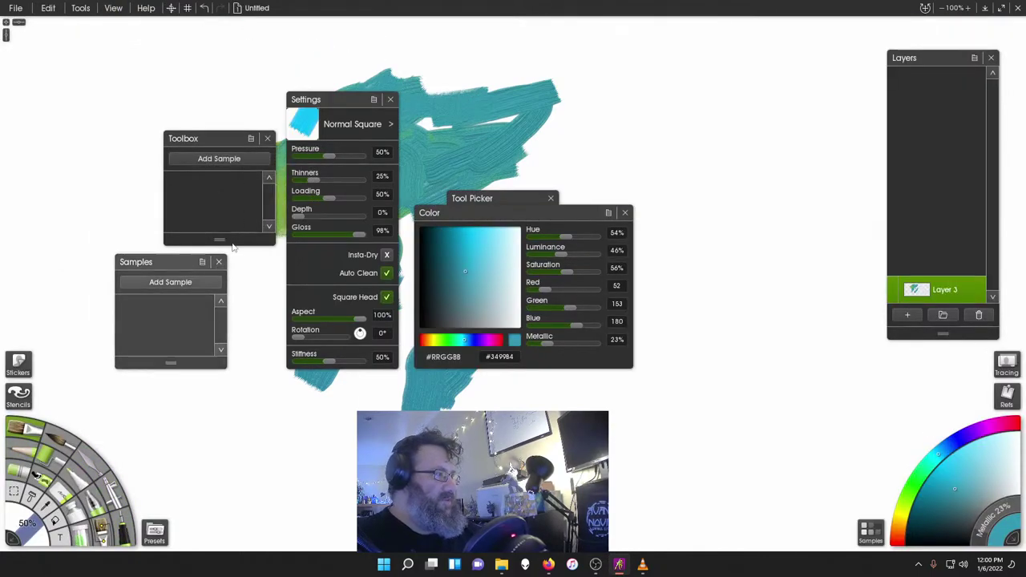
click(218, 262)
click(267, 137)
click(391, 100)
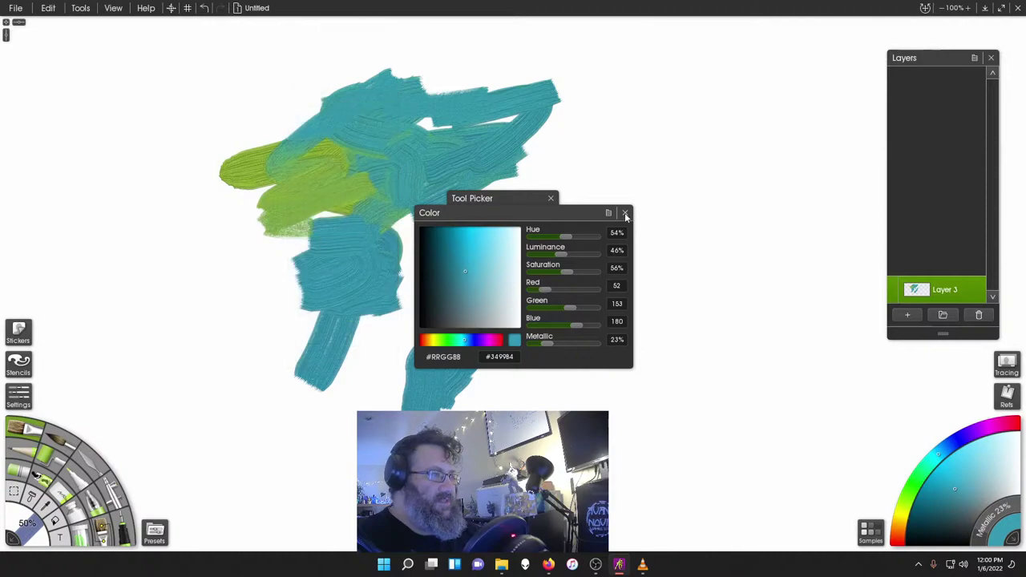
click(624, 214)
click(551, 198)
click(989, 59)
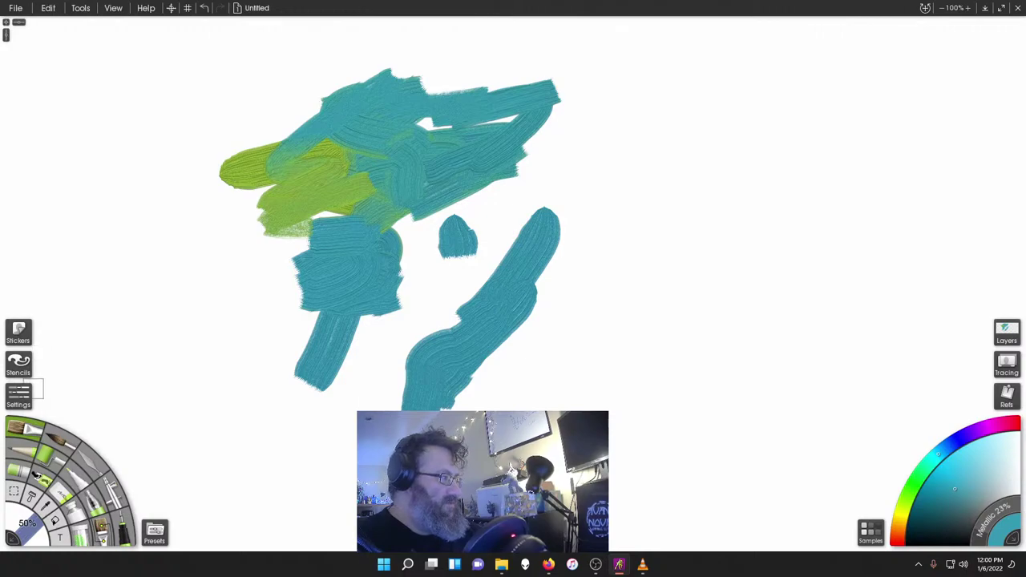
- Open the Settings panel, reposition it over the canvas, and set the brush's pressure and thinners to 100%
click(34, 393)
drag(352, 102, 309, 84)
drag(318, 145, 336, 140)
drag(262, 170, 317, 168)
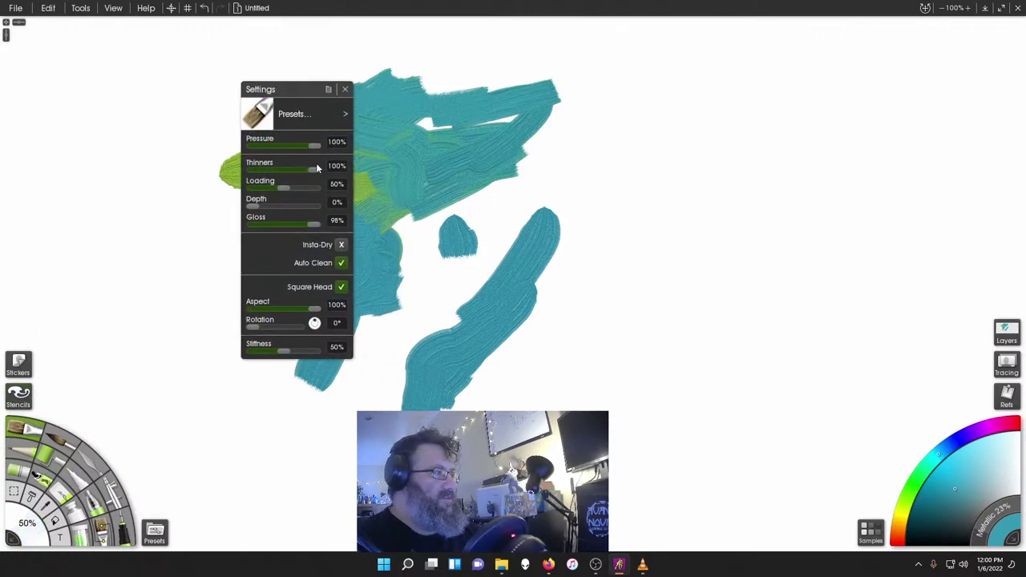
- Set the oil brush's loading to 87% and depth to 49% with Square Head off, and paint strokes beside the teal patches
drag(255, 205, 282, 205)
mouse_move(531, 161)
mouse_down()
mouse_move(567, 111)
mouse_move(489, 185)
mouse_move(491, 210)
mouse_move(539, 199)
mouse_move(516, 176)
mouse_move(511, 214)
mouse_move(483, 231)
mouse_up()
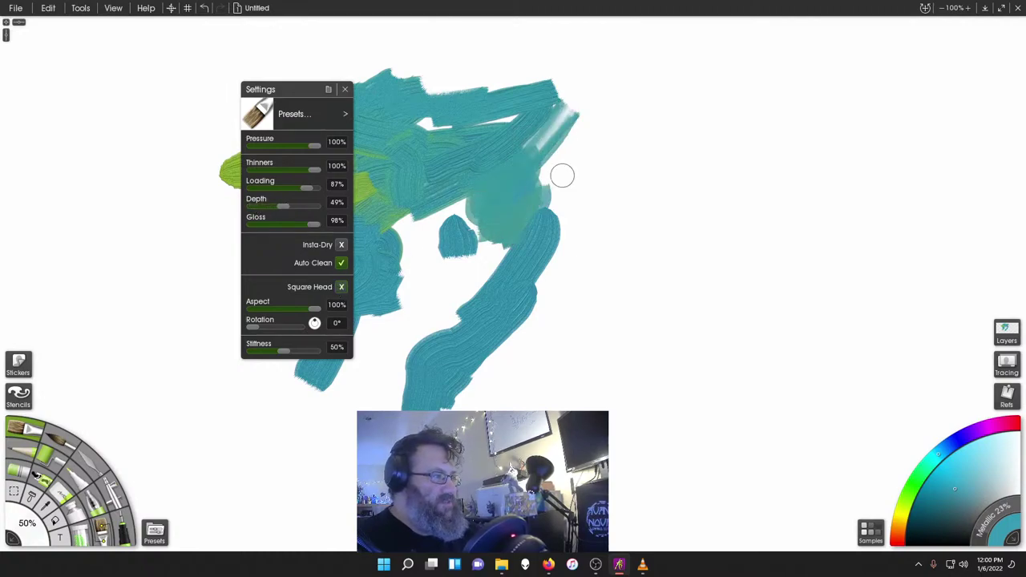
mouse_move(562, 175)
mouse_down()
mouse_move(543, 256)
mouse_move(616, 323)
mouse_move(607, 337)
mouse_move(620, 263)
mouse_move(643, 277)
mouse_move(614, 227)
mouse_move(614, 237)
mouse_move(680, 253)
mouse_move(647, 267)
mouse_move(667, 273)
mouse_move(679, 253)
mouse_move(603, 270)
mouse_move(581, 198)
mouse_move(599, 150)
mouse_move(620, 181)
mouse_move(619, 206)
mouse_move(635, 213)
mouse_move(642, 243)
mouse_move(688, 298)
mouse_move(615, 270)
mouse_move(621, 318)
mouse_move(565, 392)
mouse_move(601, 334)
mouse_move(571, 331)
mouse_move(557, 310)
mouse_move(581, 260)
mouse_move(563, 257)
mouse_move(542, 272)
mouse_move(539, 341)
mouse_up()
- Turn off Auto Clean, move the Settings panel off the painted area, and blend strokes through the teal and green paint
click(342, 263)
mouse_move(417, 217)
mouse_down()
mouse_move(359, 229)
mouse_move(267, 196)
mouse_move(315, 204)
mouse_move(319, 190)
mouse_move(326, 226)
mouse_move(352, 220)
mouse_up()
drag(302, 89, 518, 49)
mouse_move(212, 173)
mouse_down()
mouse_move(289, 160)
mouse_move(313, 85)
mouse_move(354, 59)
mouse_move(412, 76)
mouse_move(328, 155)
mouse_up()
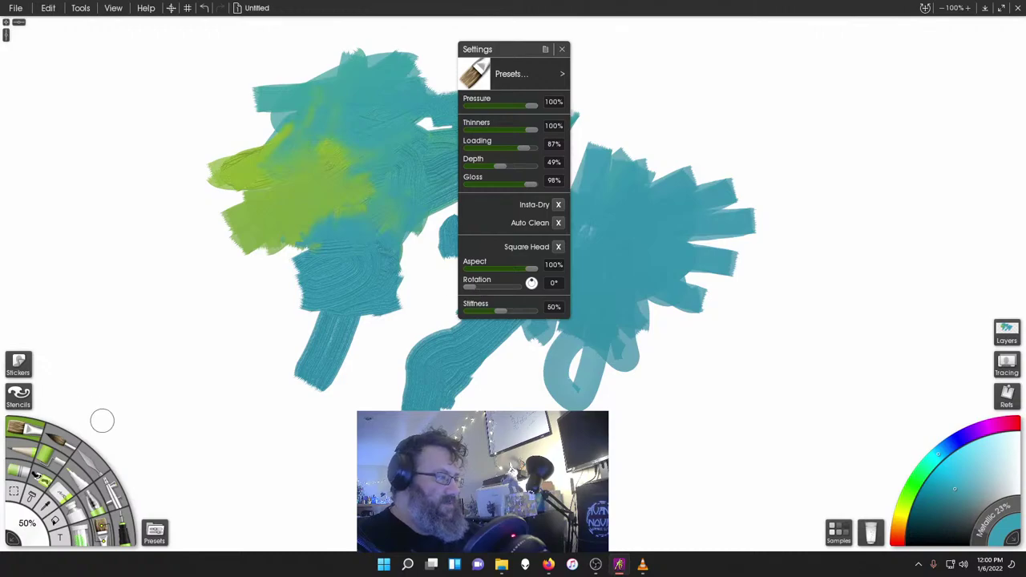
- Switch to the Watercolor brush at a size of about 296% and paint broad pale washes over the lower teal strokes
click(73, 444)
right_click(74, 443)
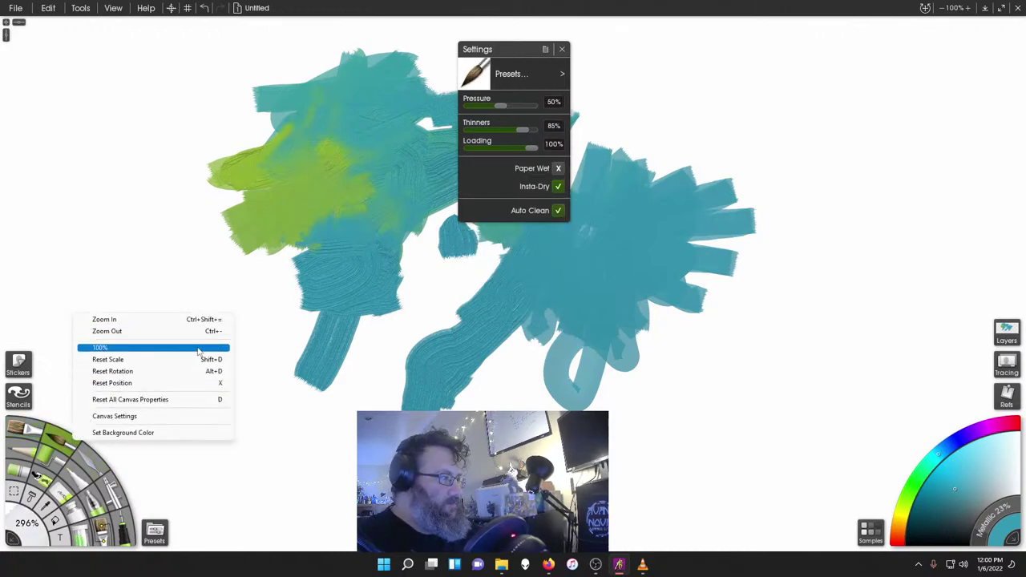
click(273, 300)
mouse_move(231, 310)
mouse_down()
mouse_move(294, 302)
mouse_move(333, 258)
mouse_move(294, 303)
mouse_move(291, 394)
mouse_move(315, 440)
mouse_up()
- Set the watercolor size to 293%, pressure to 100% and thinners to 0%, and paint solid teal blobs on blank canvas
drag(34, 525, 32, 524)
drag(529, 132, 469, 130)
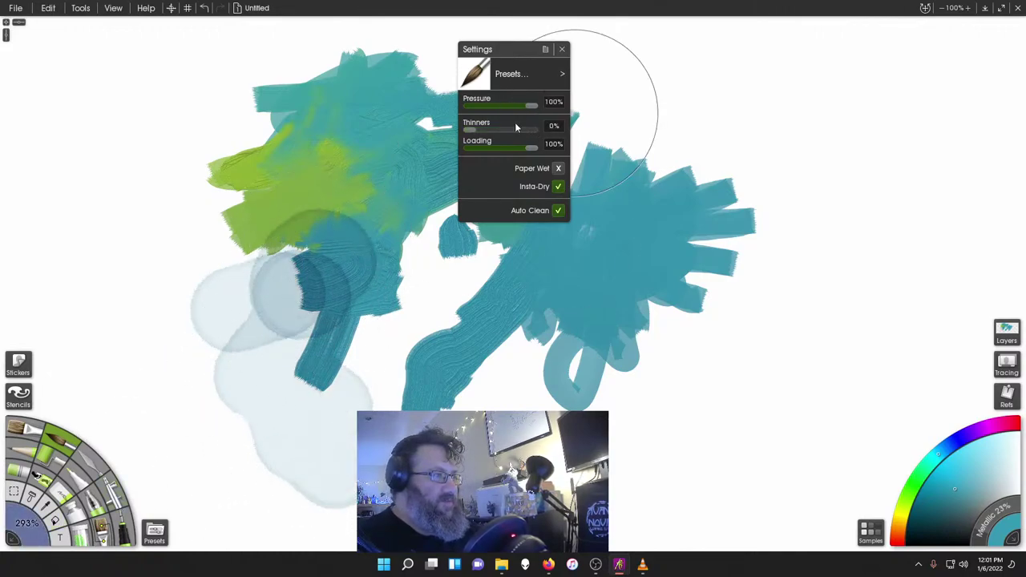
mouse_move(791, 91)
mouse_down()
mouse_move(778, 184)
mouse_move(867, 225)
mouse_move(756, 359)
mouse_move(848, 217)
mouse_move(813, 247)
mouse_move(818, 218)
mouse_up()
- Set the watercolor thinners to 52%, choose a bright green, and paint overlapping washes across the teal blobs
drag(495, 127, 502, 126)
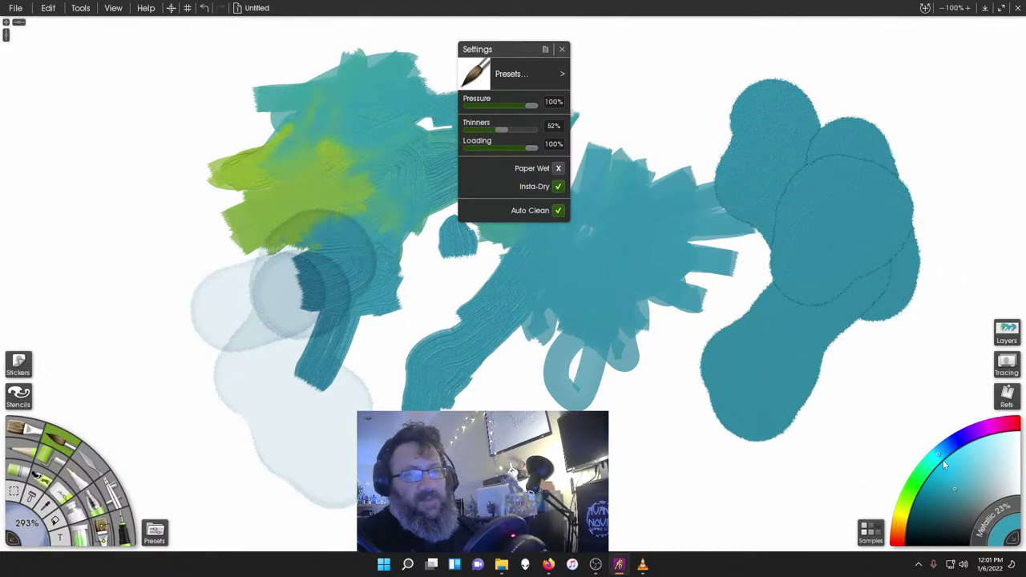
click(919, 475)
mouse_move(834, 321)
mouse_down()
mouse_move(814, 286)
mouse_move(687, 184)
mouse_move(785, 192)
mouse_move(705, 273)
mouse_move(746, 321)
mouse_move(682, 321)
mouse_move(804, 337)
mouse_move(750, 313)
mouse_up()
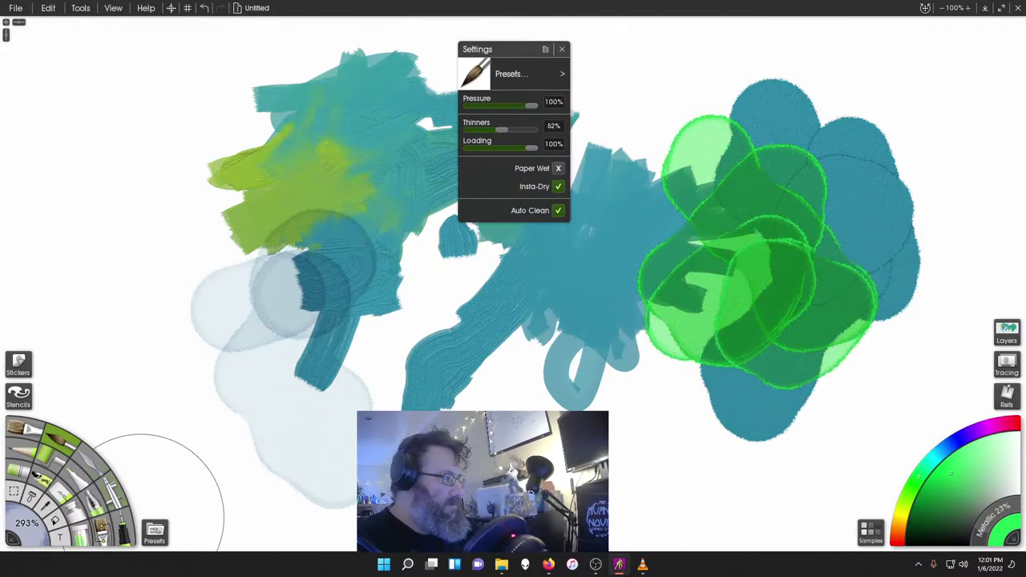
- Open the Presets panel, move it clear of the strokes, and paint a light green stroke with the Dried Strokes preset
click(155, 532)
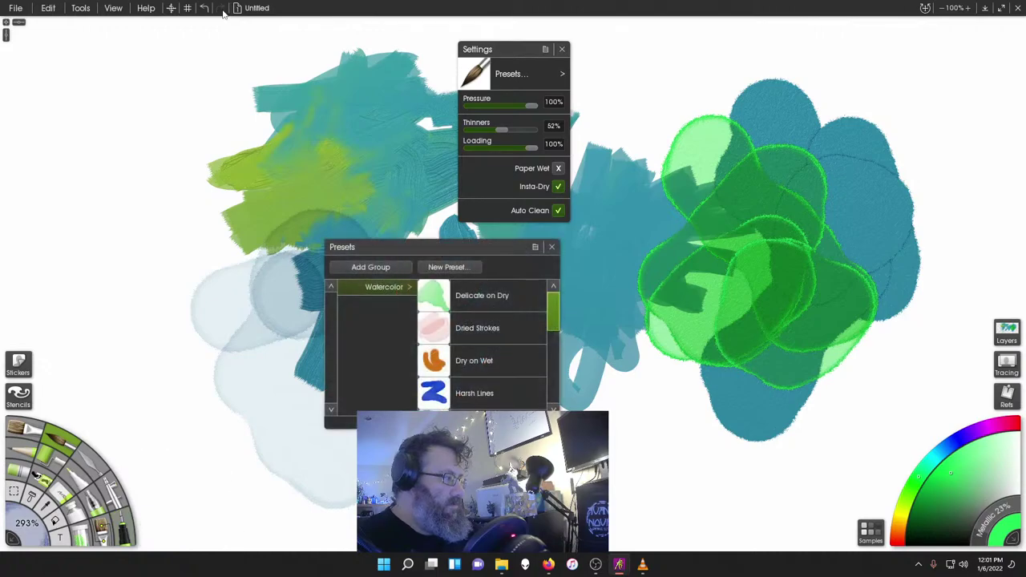
drag(479, 248, 234, 24)
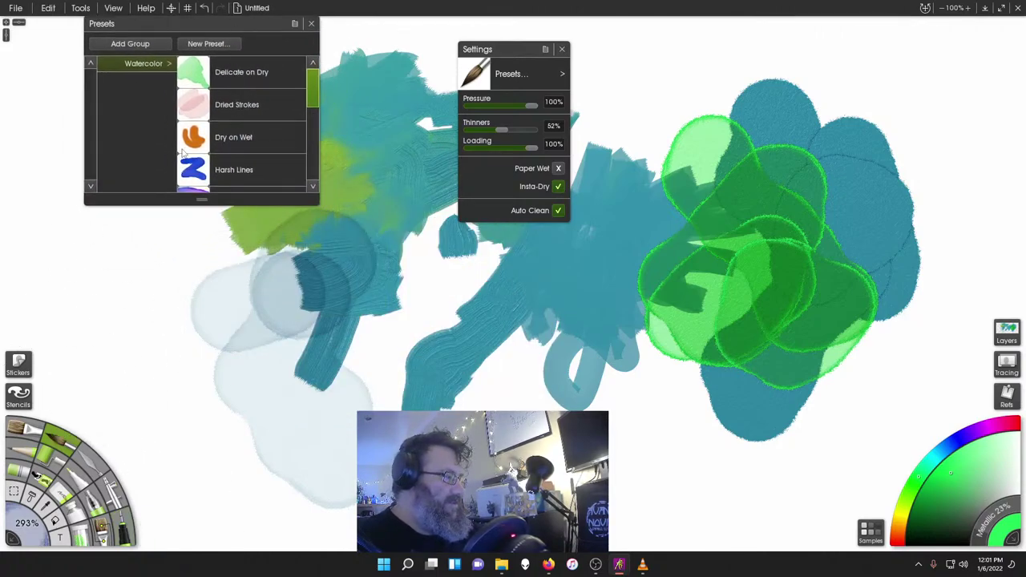
click(237, 109)
mouse_move(619, 400)
mouse_down()
mouse_move(686, 367)
mouse_move(607, 471)
mouse_up()
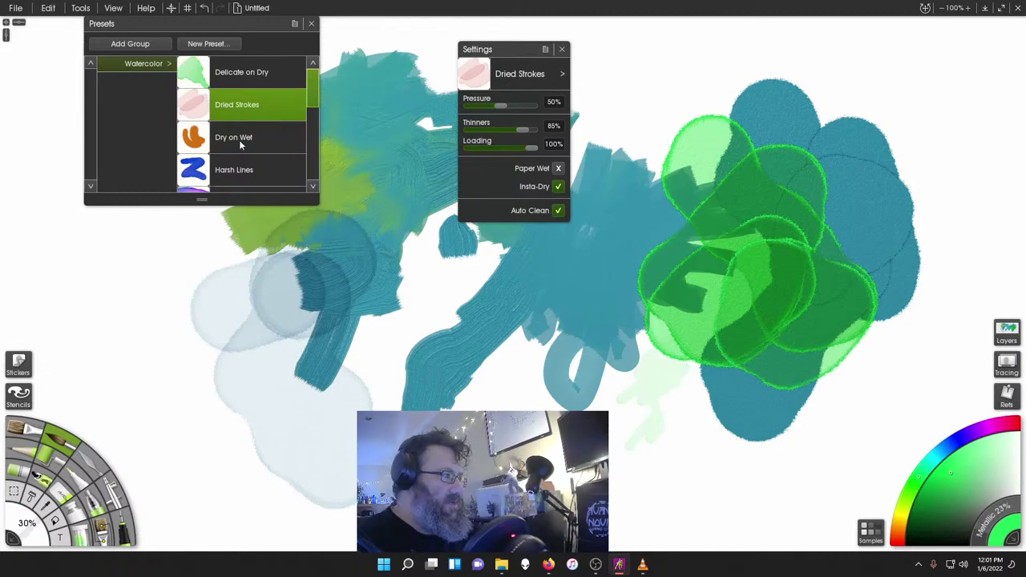
- Apply the Heavy Bleed watercolor preset and paint short strokes in magenta and a near-white tint
scroll(240, 140, down, 1)
click(236, 165)
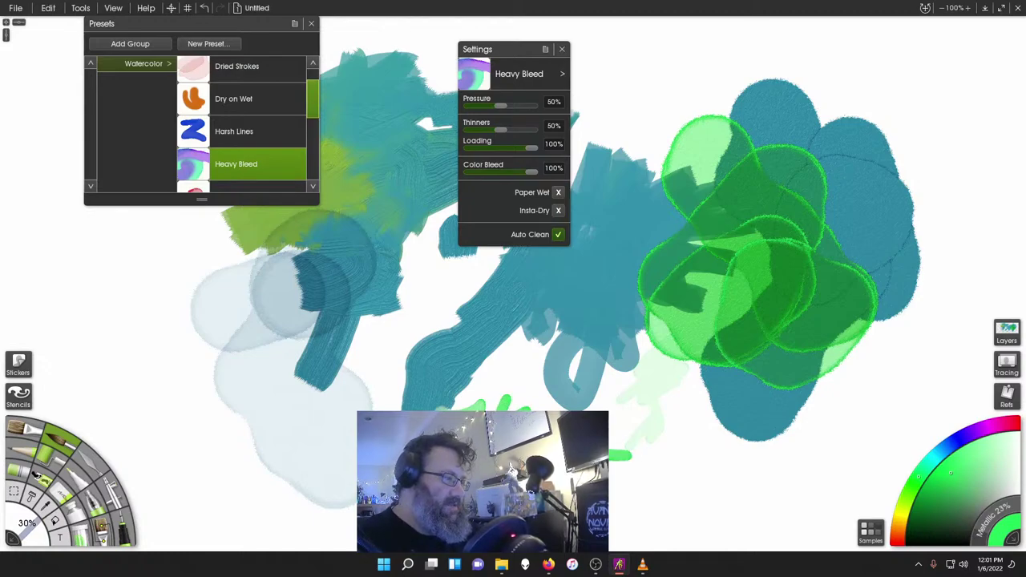
click(988, 426)
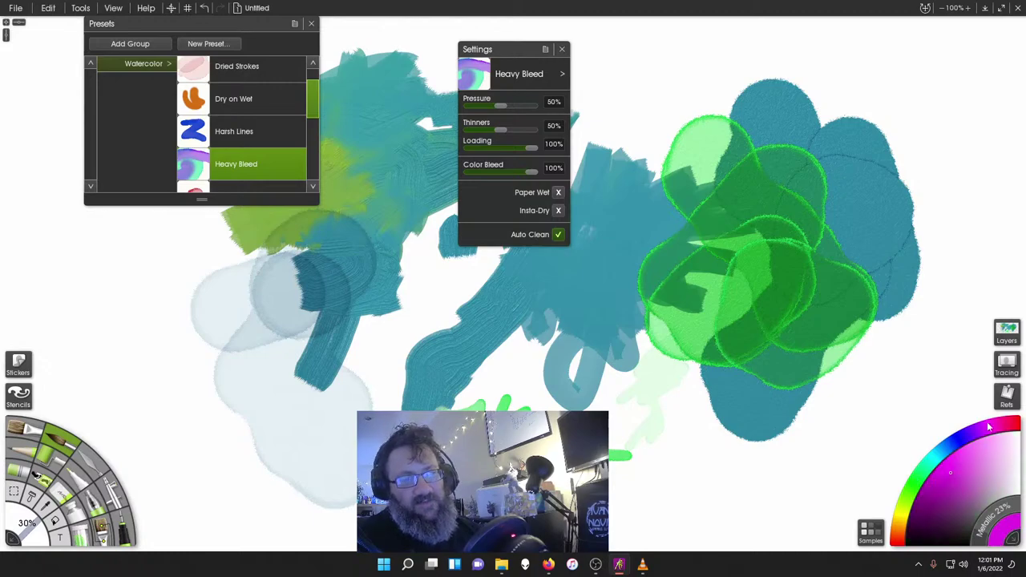
mouse_move(558, 363)
mouse_down()
mouse_move(497, 373)
mouse_move(492, 406)
mouse_up()
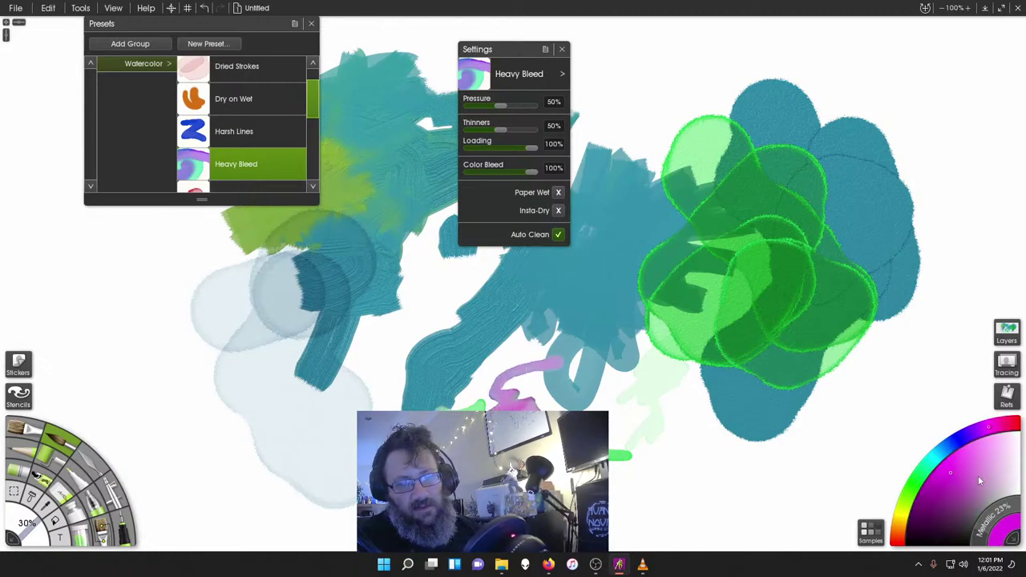
click(1017, 461)
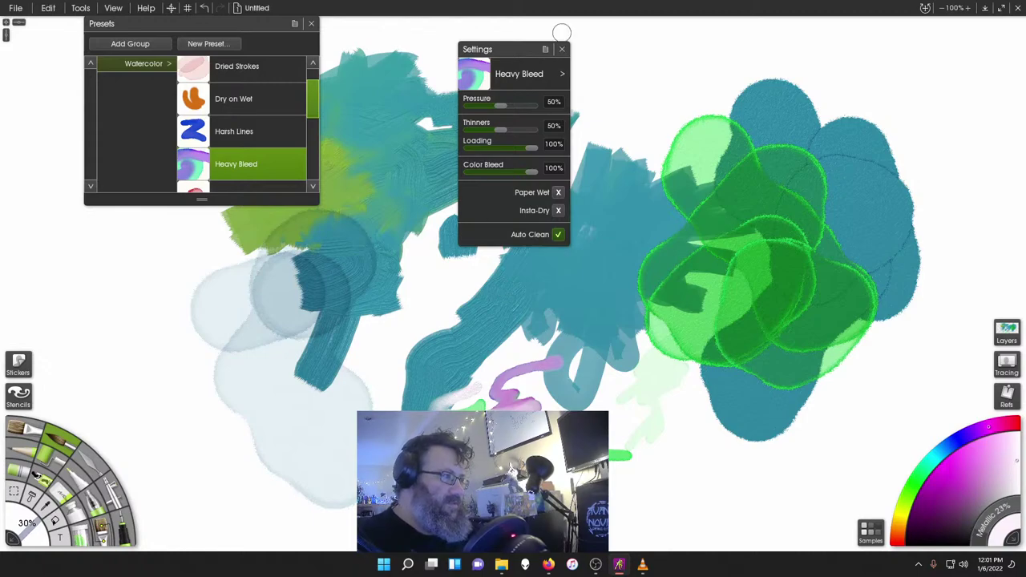
- Set the watercolor thinners to 98%, change the color to saturated blue, and paint strokes through the wet paint
drag(499, 126, 536, 127)
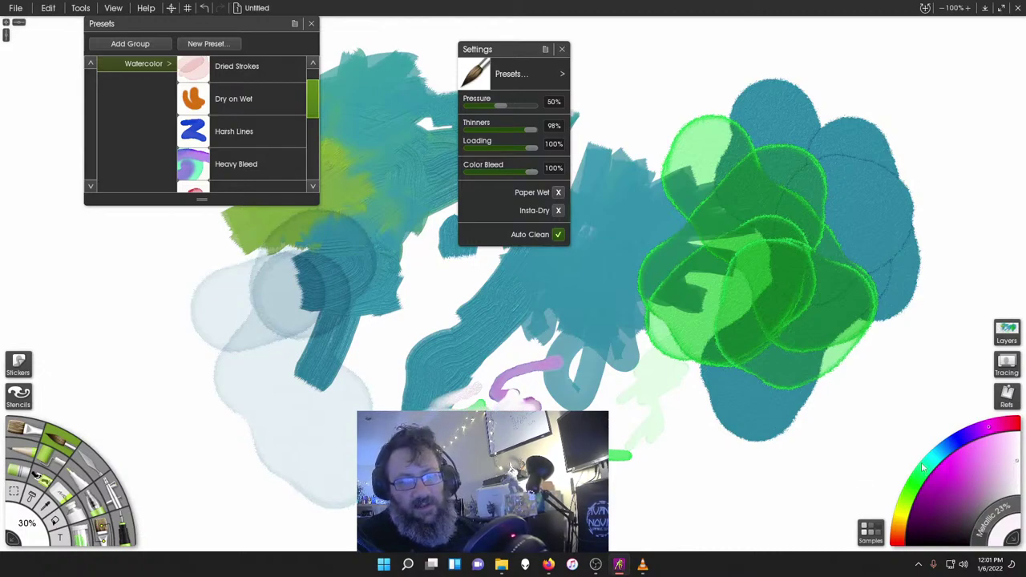
click(955, 445)
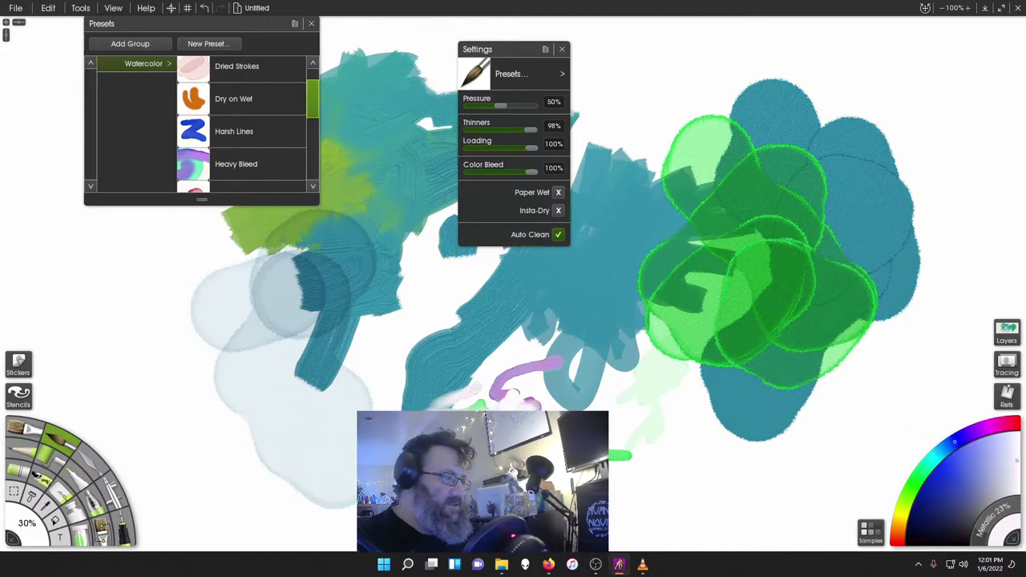
drag(964, 465, 917, 462)
drag(585, 376, 475, 416)
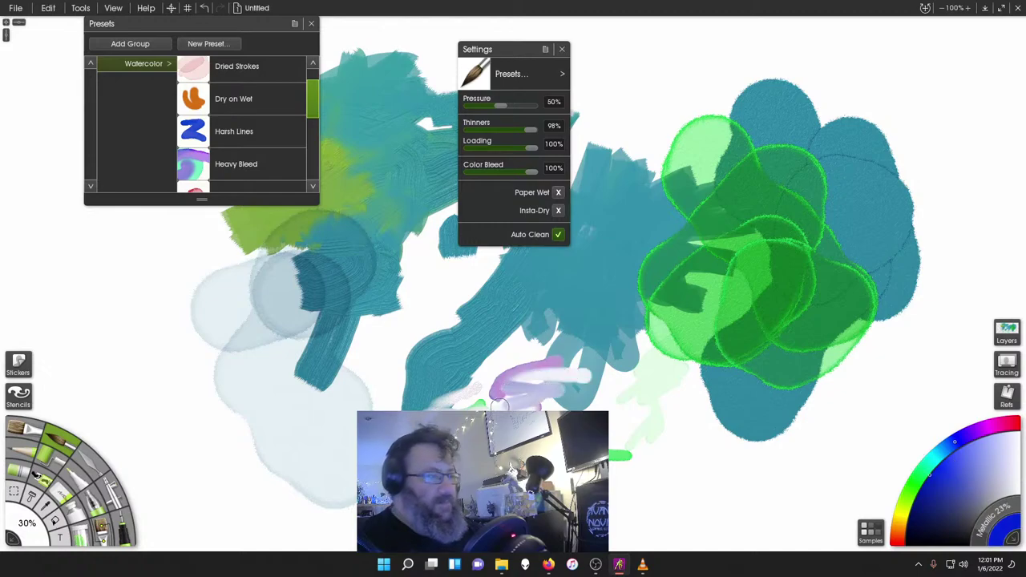
drag(400, 447, 282, 432)
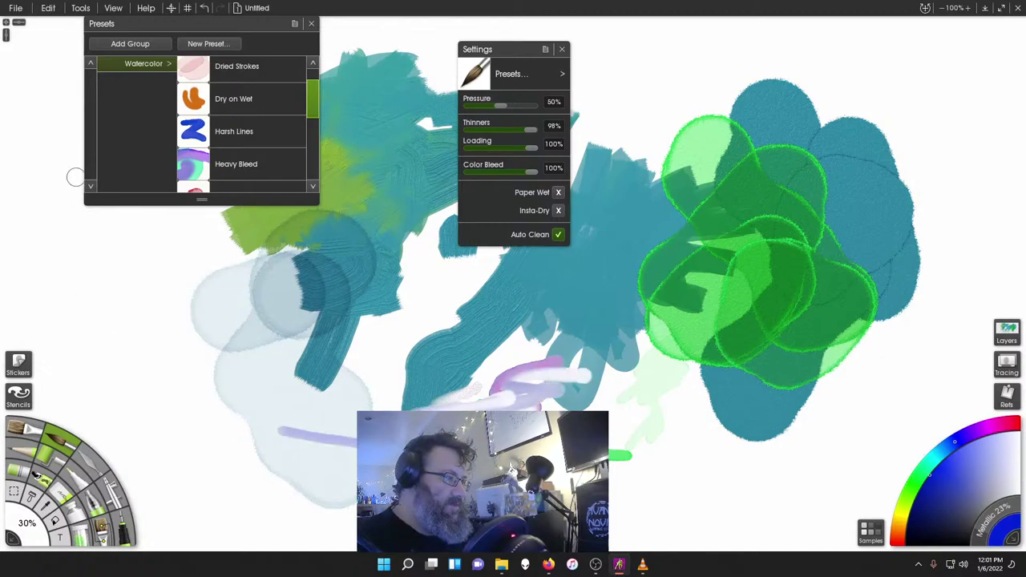
- Reposition the Presets and Settings panels and lay thick blue paint across the canvas with the Paint Tube at 800% size
click(88, 455)
mouse_move(203, 28)
mouse_down()
mouse_move(100, 70)
mouse_move(216, 91)
mouse_up()
drag(504, 52, 344, 95)
click(79, 520)
mouse_move(558, 329)
mouse_down()
mouse_move(577, 303)
mouse_move(325, 465)
mouse_move(485, 313)
mouse_up()
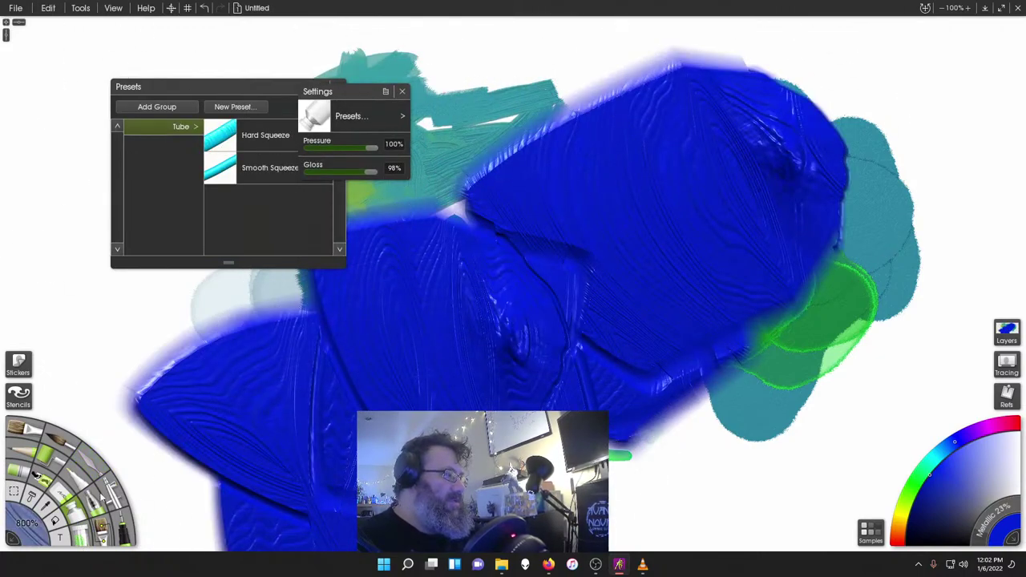
- Switch to the Palette Knife and separate the overlapping Presets and Settings panels
click(91, 462)
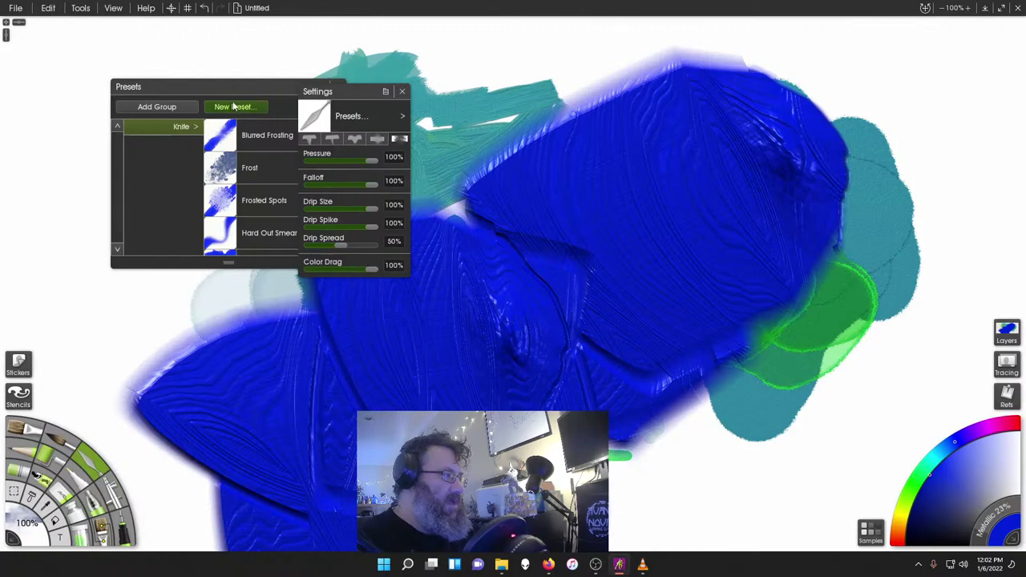
drag(241, 83, 170, 50)
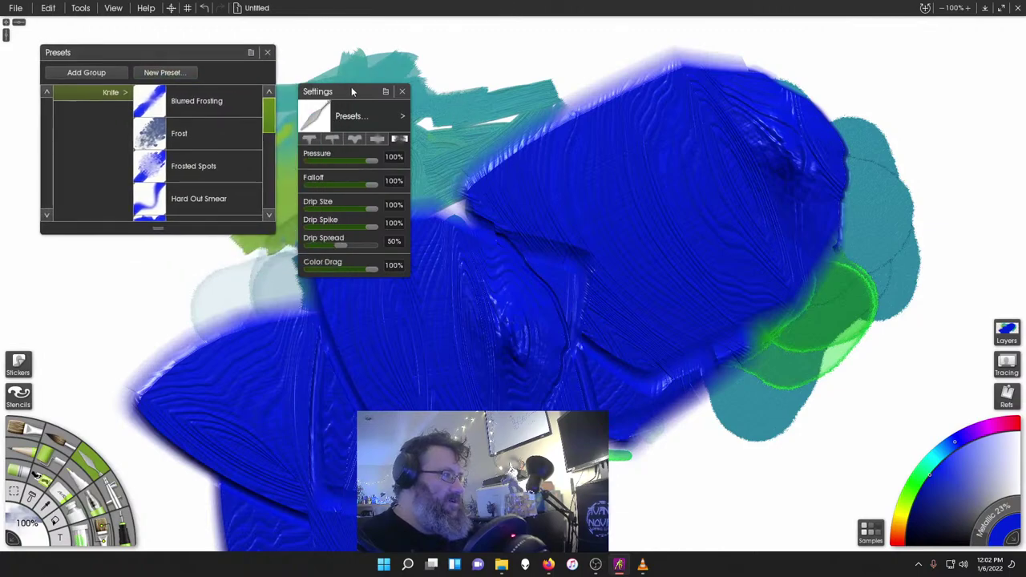
drag(351, 92, 351, 61)
- Apply the Harsh Chaos knife preset and roughen the edges and middle of the thick blue paint
scroll(189, 150, down, 3)
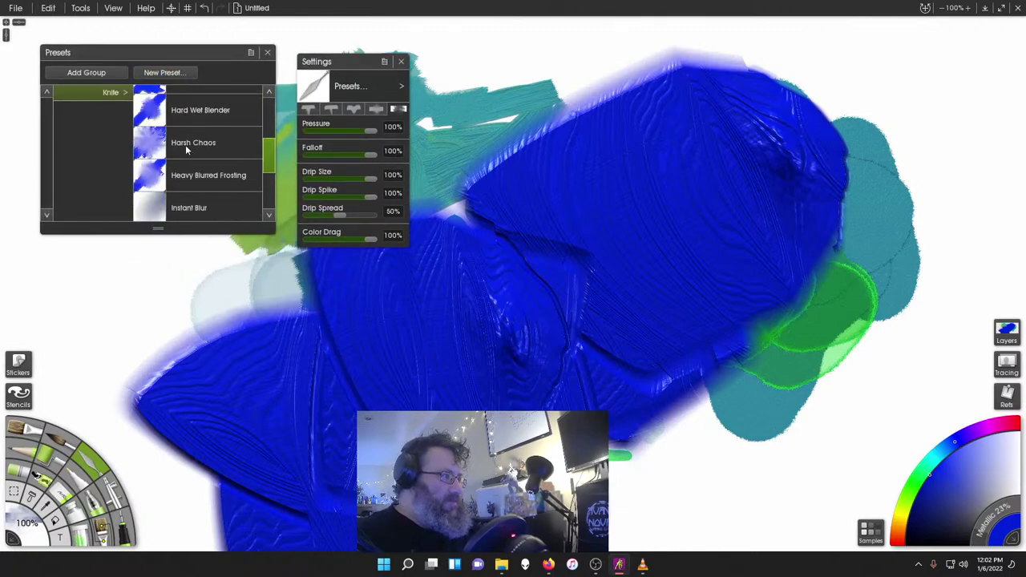
click(186, 150)
mouse_move(850, 152)
mouse_down()
mouse_move(754, 60)
mouse_move(681, 76)
mouse_move(785, 168)
mouse_move(774, 160)
mouse_move(793, 303)
mouse_move(641, 449)
mouse_move(629, 545)
mouse_up()
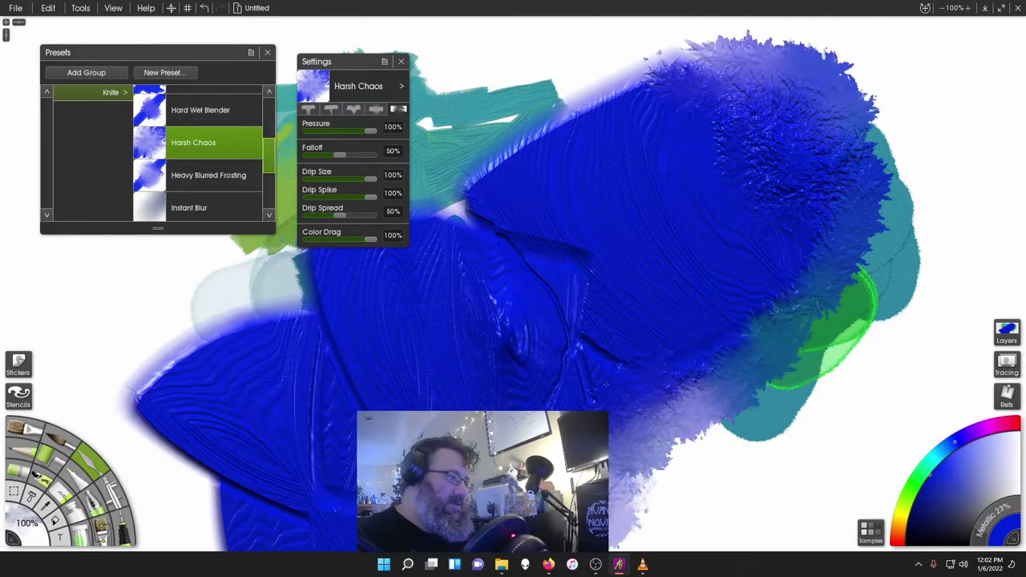
drag(573, 353, 526, 281)
drag(617, 88, 485, 176)
- Apply the Instant Blur knife preset and smooth the middle of the blue paint
scroll(198, 184, down, 1)
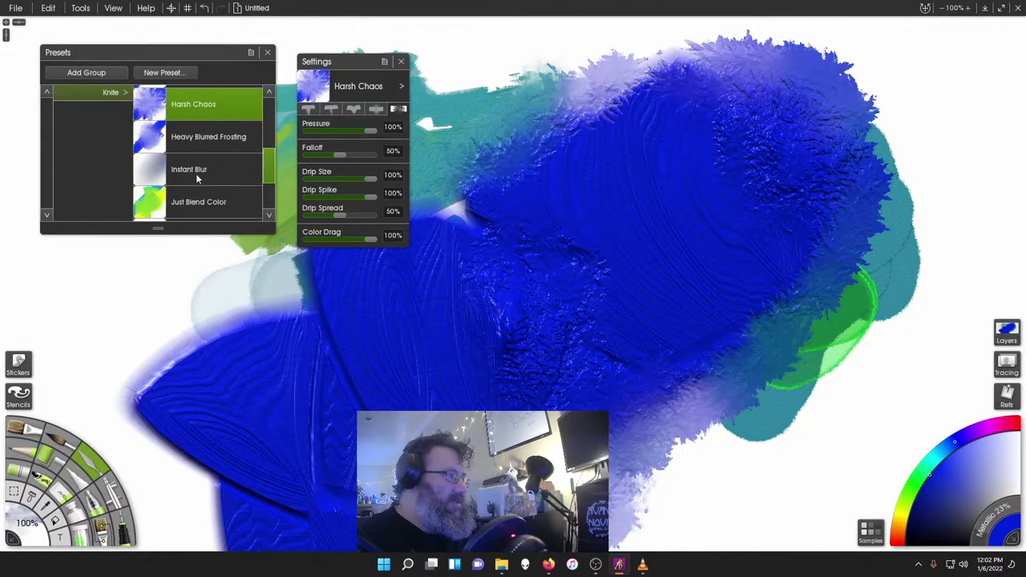
click(195, 178)
mouse_move(493, 300)
mouse_down()
mouse_move(505, 324)
mouse_move(485, 297)
mouse_up()
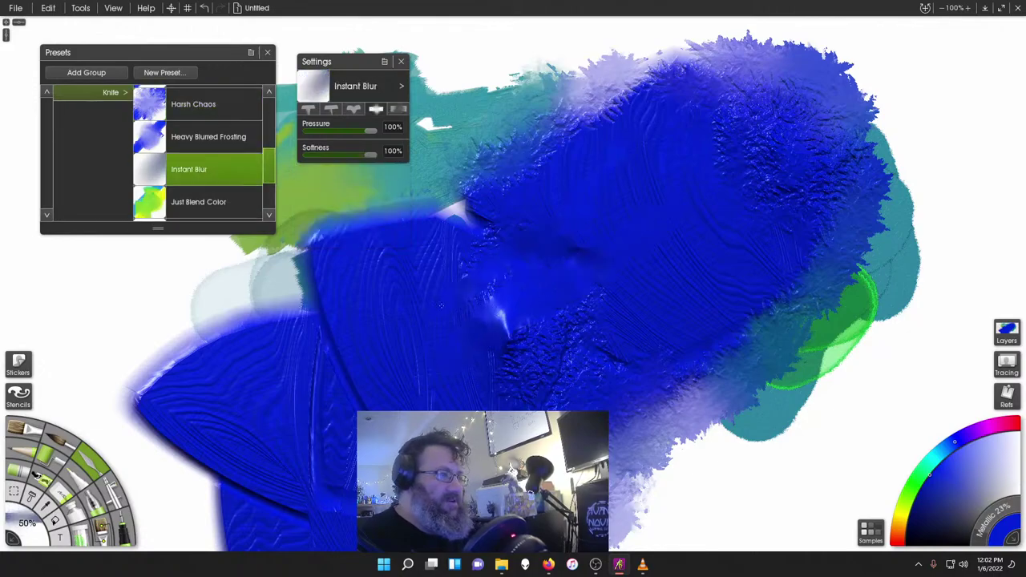
- Apply the Just Blend Color knife preset and drag color outward along the outer edges of the blue paint
click(179, 213)
drag(634, 385, 758, 473)
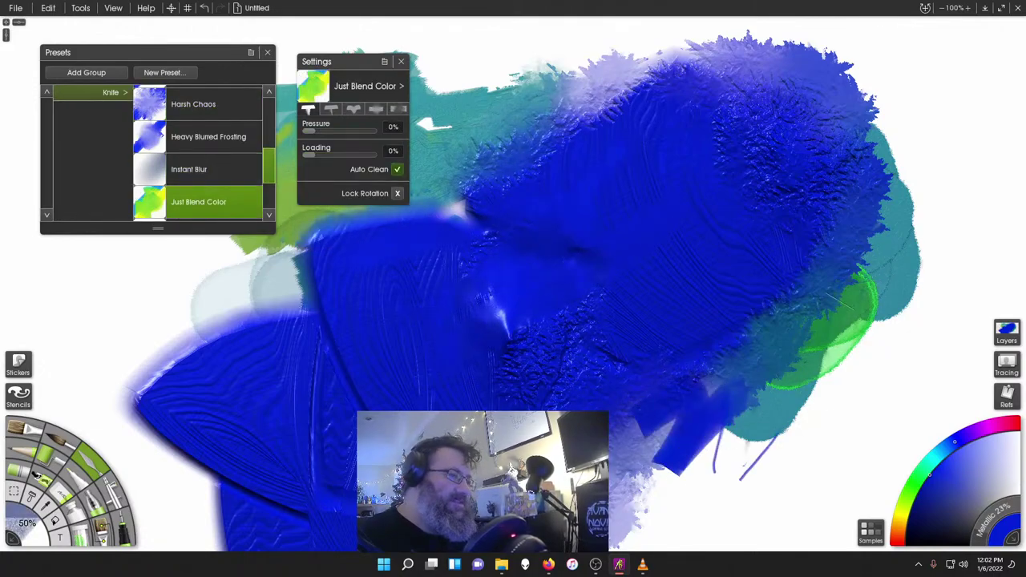
mouse_move(859, 304)
mouse_down()
mouse_move(886, 173)
mouse_move(810, 120)
mouse_move(802, 68)
mouse_move(673, 32)
mouse_move(626, 80)
mouse_move(461, 89)
mouse_up()
- Apply the Knife Edge Trail preset and carve repeated ridged strokes across the blue paint
scroll(208, 148, down, 3)
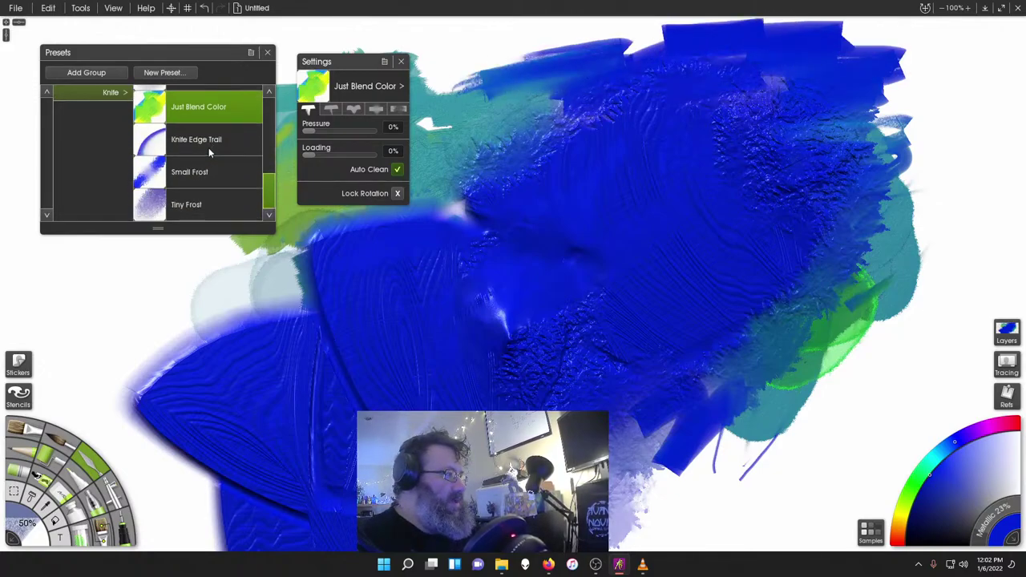
click(209, 148)
mouse_move(713, 152)
mouse_down()
mouse_move(926, 124)
mouse_move(770, 273)
mouse_move(790, 321)
mouse_up()
mouse_move(708, 102)
mouse_down()
mouse_move(778, 173)
mouse_move(795, 241)
mouse_up()
drag(706, 81, 834, 154)
mouse_move(742, 231)
mouse_down()
mouse_move(723, 210)
mouse_move(731, 186)
mouse_move(581, 152)
mouse_up()
drag(417, 221, 273, 261)
drag(553, 305, 272, 297)
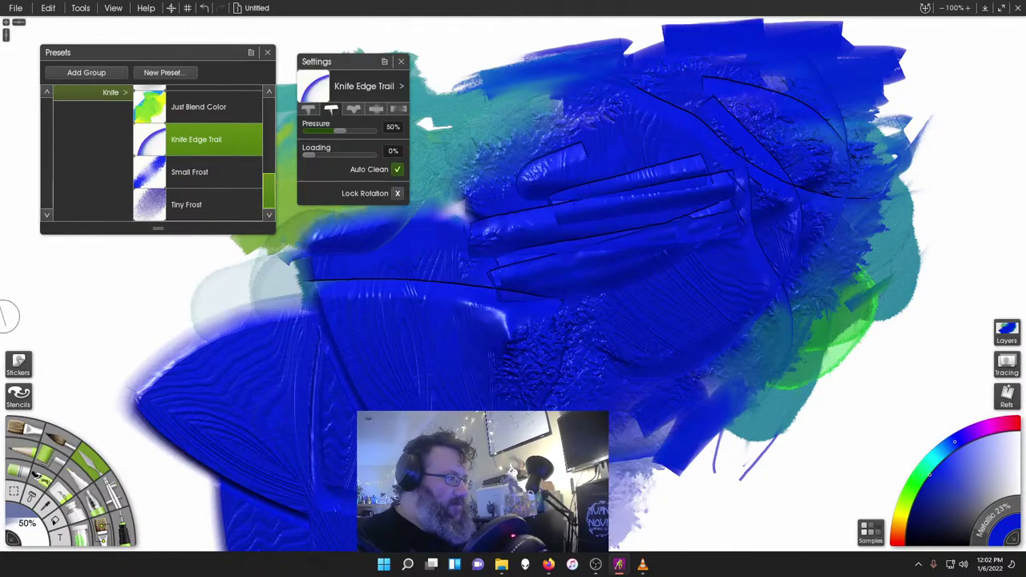
drag(565, 327, 201, 316)
drag(584, 381, 148, 357)
drag(423, 390, 129, 356)
drag(353, 405, 167, 385)
- Apply the Small Frost knife preset and add fine frosted texture diagonally across the blue paint
click(186, 173)
mouse_move(203, 353)
mouse_down()
mouse_move(529, 365)
mouse_move(703, 212)
mouse_up()
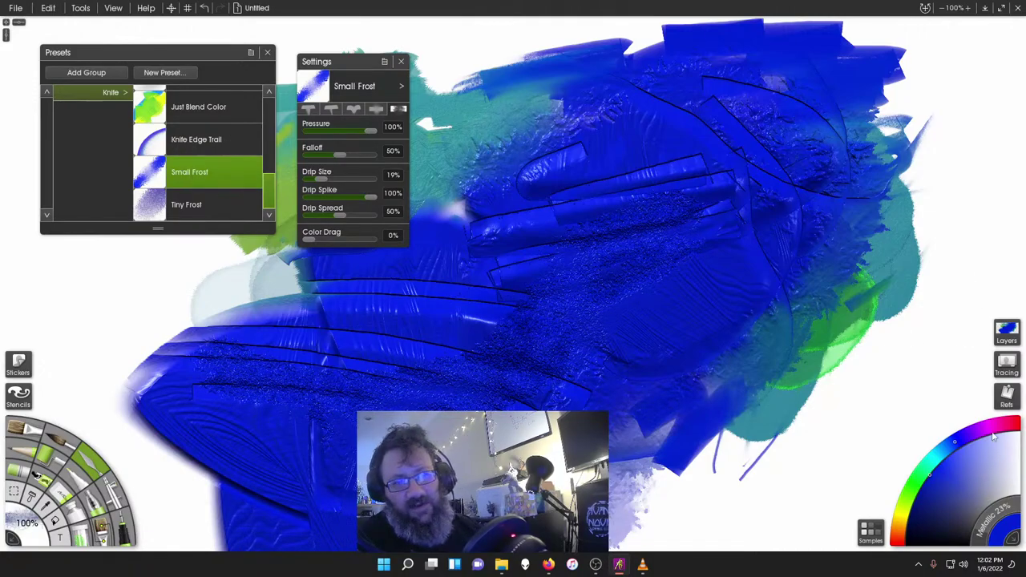
- Open the Layers panel, add a new layer, and delete the painted layer
click(1010, 335)
click(911, 316)
click(965, 287)
click(978, 315)
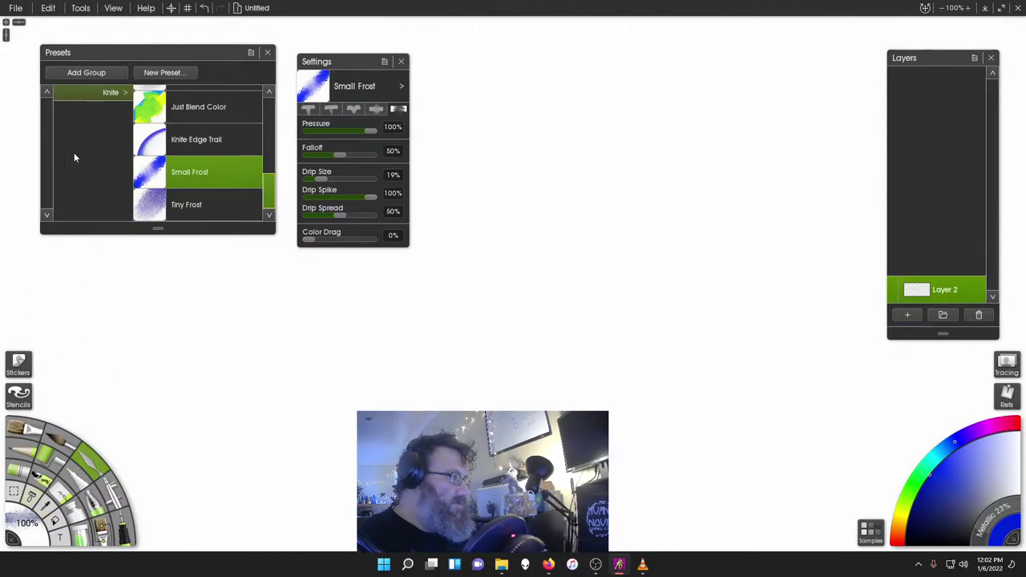
- Look through the Palette Knife presets and bring up the Glitter tool's presets and settings
scroll(356, 176, down, 3)
scroll(593, 385, up, 5)
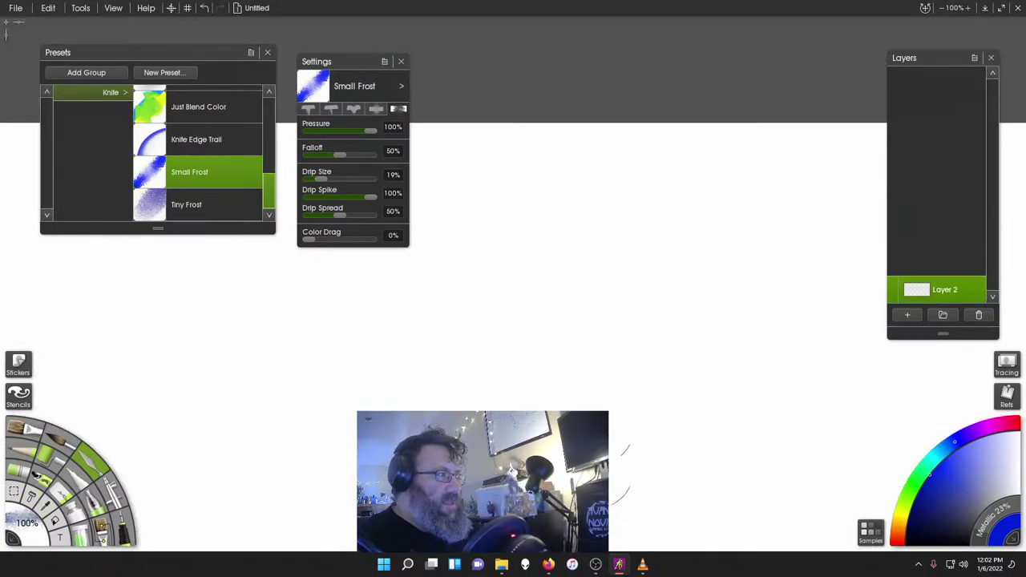
scroll(186, 155, up, 5)
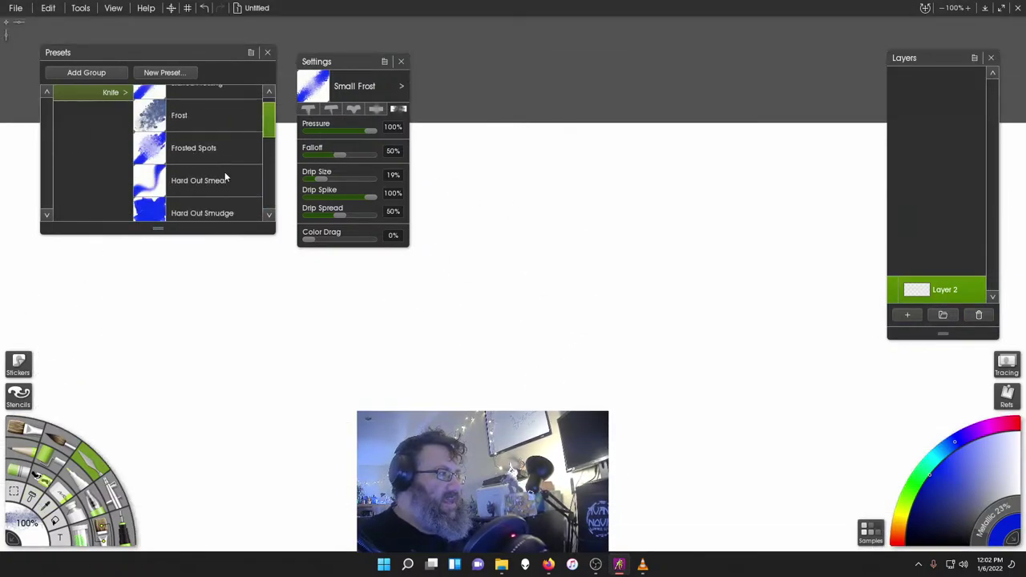
click(78, 536)
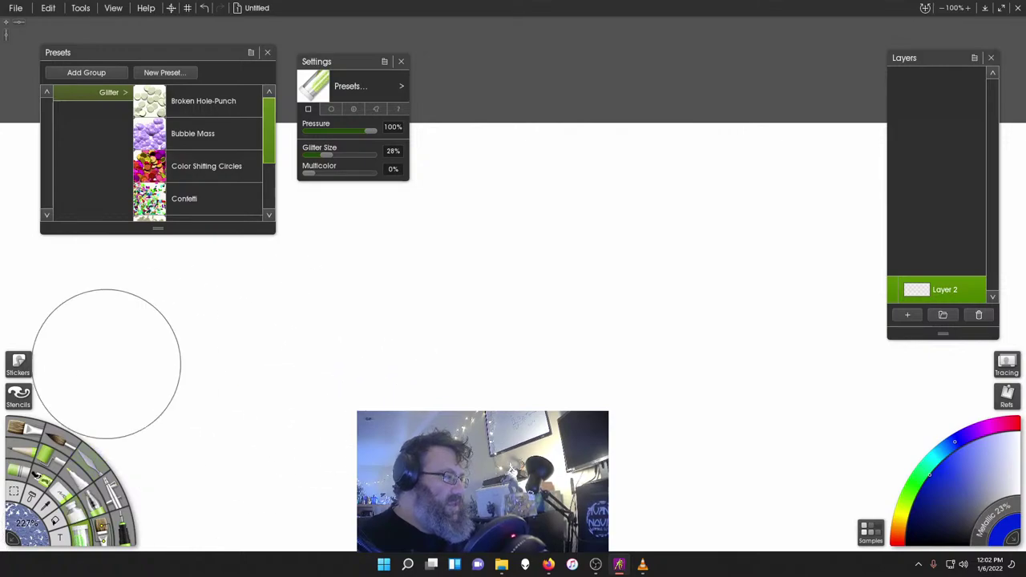
- Switch to the Paint Tube and set its tool size to 250%
click(45, 539)
drag(44, 539, 34, 543)
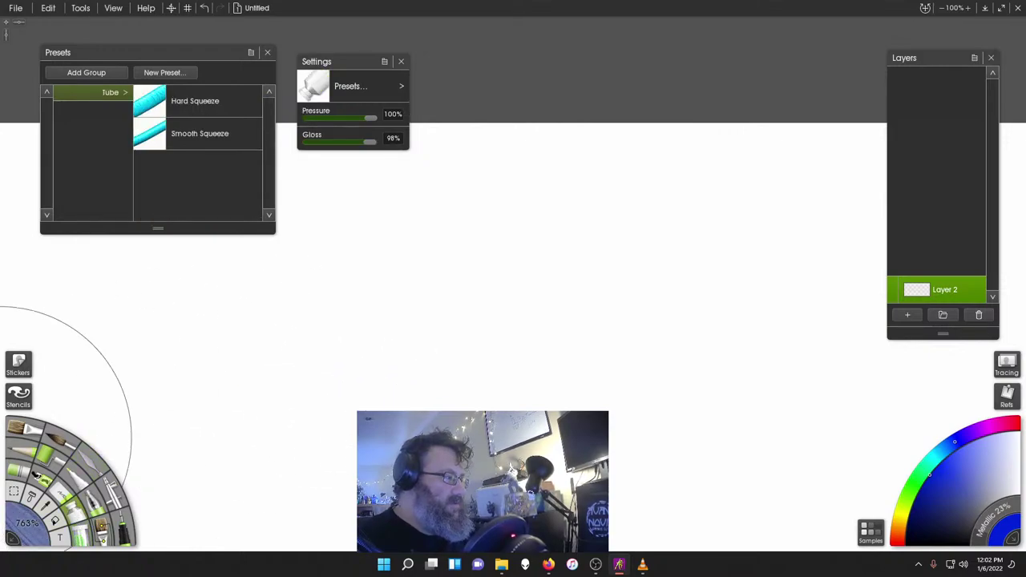
right_click(36, 543)
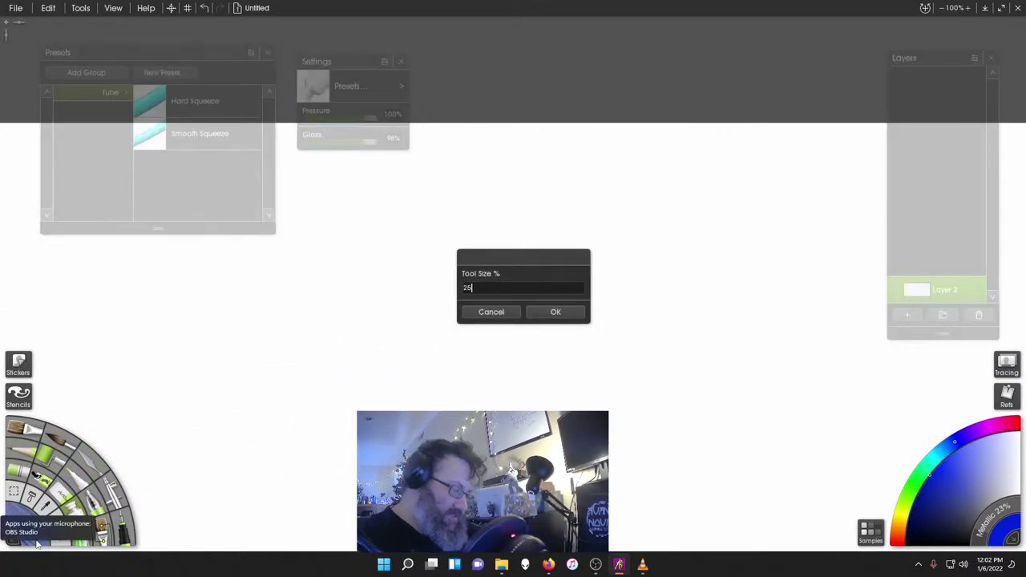
key(Return)
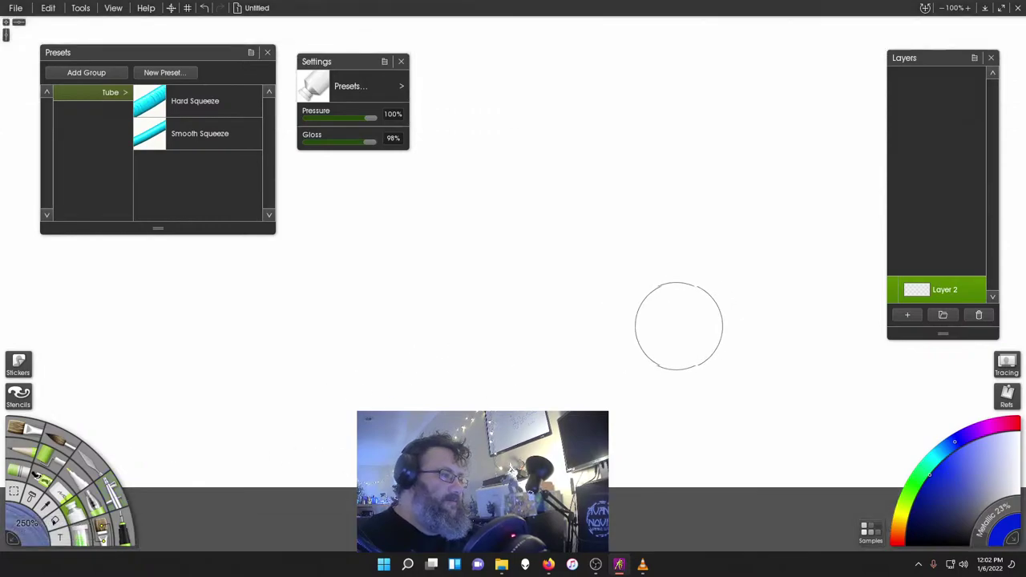
- Squeeze three thick blue paint tube strokes onto the blank layer: a short one and two long ones
drag(466, 270, 729, 172)
drag(515, 377, 732, 305)
drag(350, 303, 256, 351)
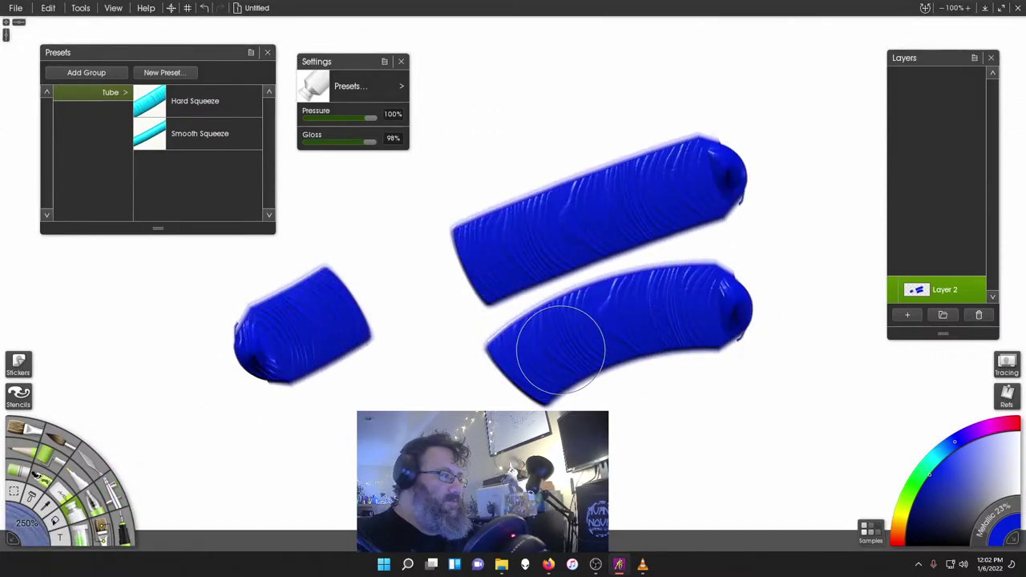
- Switch to the Palette Knife with the Blurred Frosting preset and frost the edges of the upper long blue stroke
scroll(517, 330, down, 2)
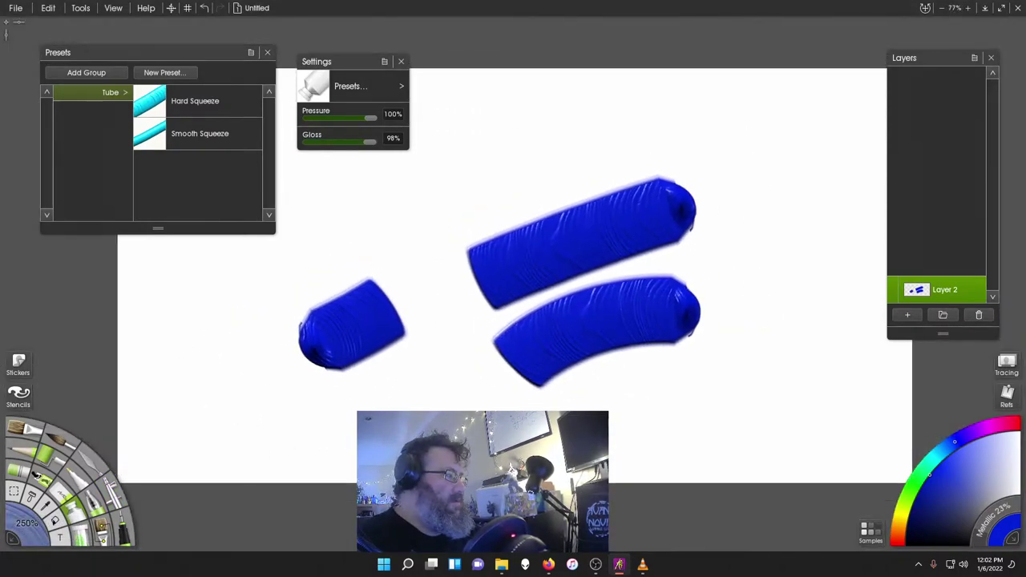
click(91, 454)
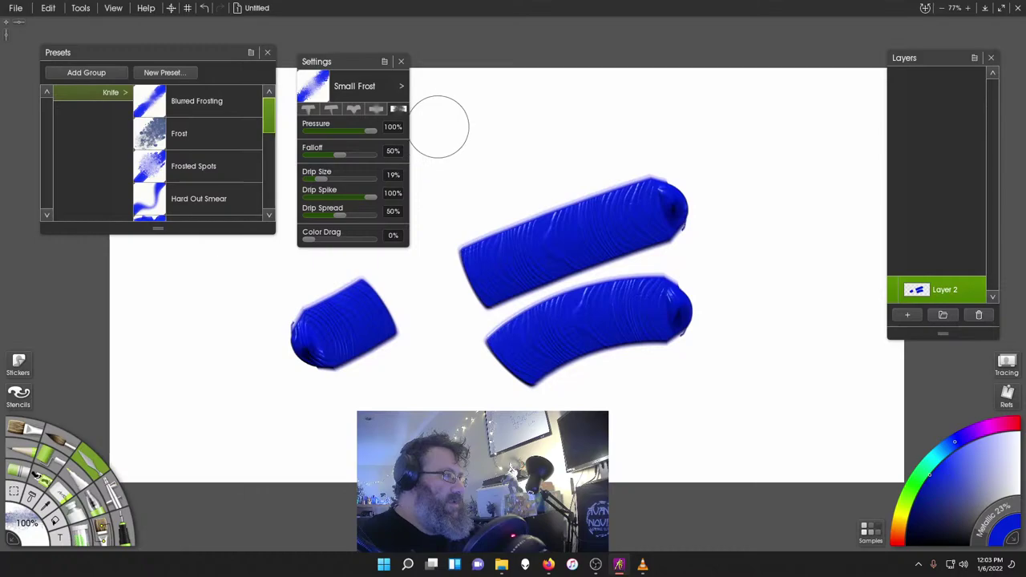
click(226, 104)
mouse_move(517, 223)
mouse_down()
mouse_move(566, 202)
mouse_move(578, 163)
mouse_move(681, 187)
mouse_move(697, 229)
mouse_move(690, 234)
mouse_up()
drag(594, 258, 570, 272)
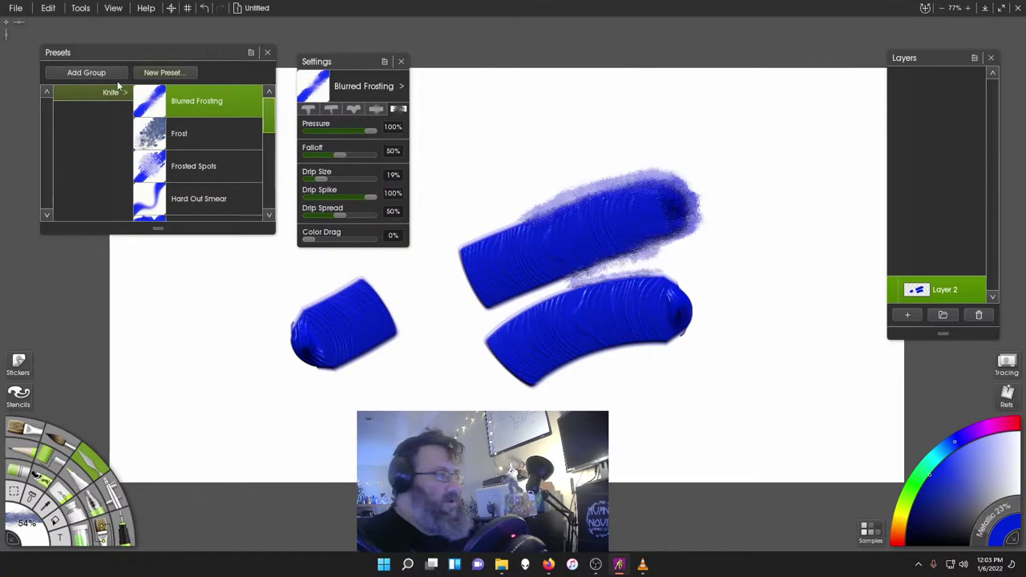
- Apply the Hard Out Smear knife preset and pull spiky smears outward from the edges of the upper blue stroke
click(200, 166)
click(202, 201)
drag(547, 191, 423, 166)
mouse_move(536, 231)
mouse_down()
mouse_move(473, 183)
mouse_move(461, 188)
mouse_up()
drag(499, 244, 440, 191)
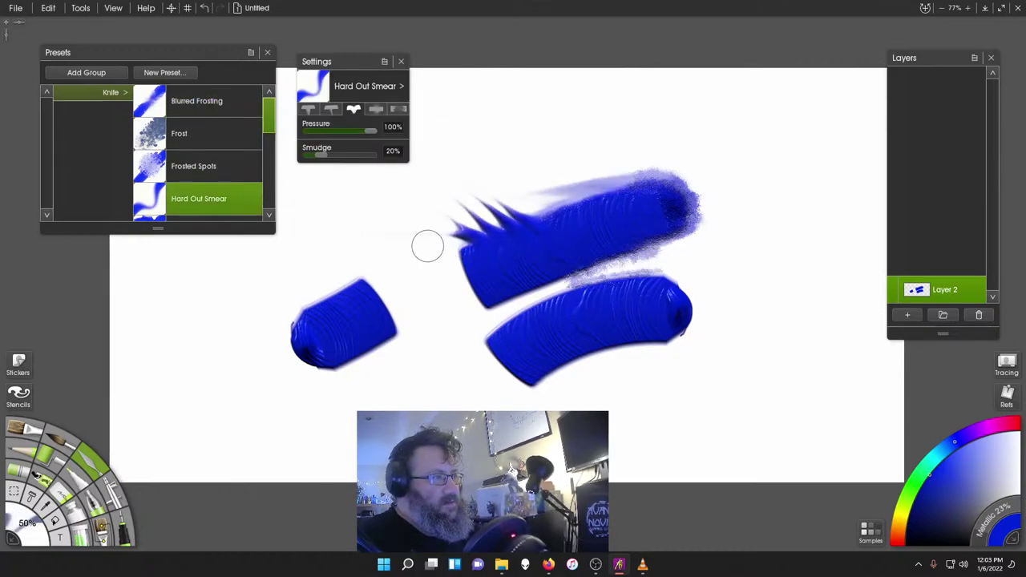
mouse_move(439, 223)
mouse_down()
mouse_move(477, 229)
mouse_move(577, 212)
mouse_move(683, 158)
mouse_move(750, 226)
mouse_move(574, 280)
mouse_move(461, 360)
mouse_move(466, 311)
mouse_move(497, 271)
mouse_move(363, 210)
mouse_up()
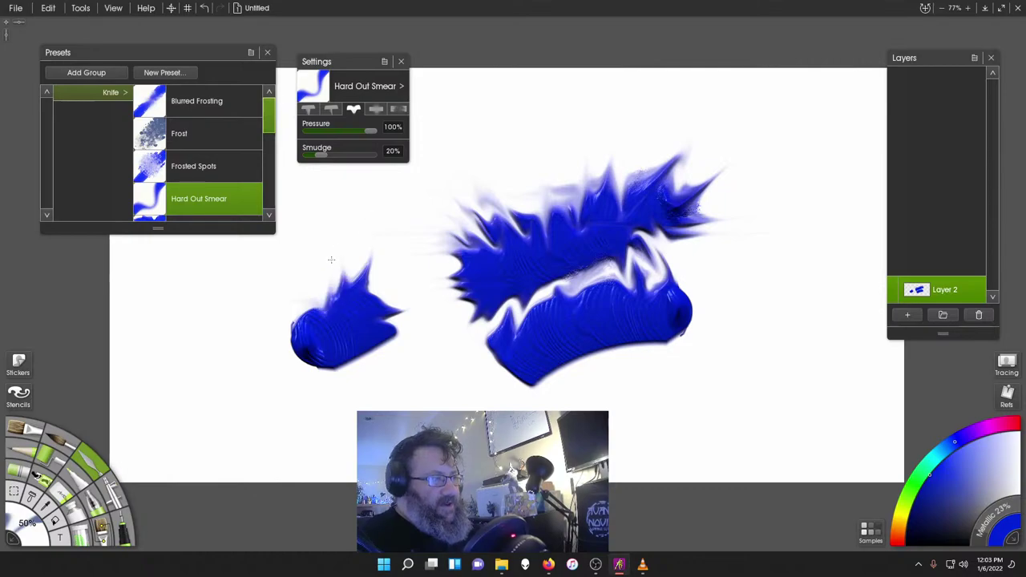
- Smear the short blue stroke outward into spikes along its lower and outer edges with Hard Out Smear
mouse_move(331, 260)
mouse_down()
mouse_move(317, 300)
mouse_move(275, 321)
mouse_move(288, 365)
mouse_move(233, 366)
mouse_up()
drag(312, 350, 221, 349)
drag(343, 359, 305, 411)
drag(359, 359, 337, 404)
drag(372, 341, 419, 365)
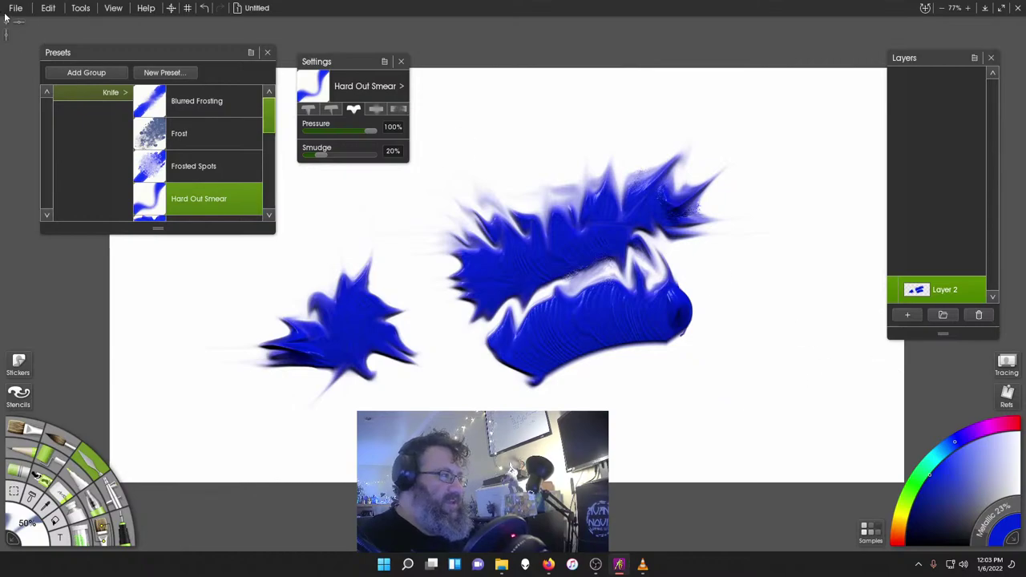
- Apply the Hard Out Smudge knife preset and drag the blue paint diagonally upward from the short stroke across the upper one
scroll(155, 160, down, 1)
scroll(155, 160, down, 1)
click(168, 142)
drag(336, 321, 385, 210)
drag(335, 292, 405, 221)
drag(357, 284, 433, 225)
drag(359, 326, 508, 221)
drag(517, 267, 546, 181)
drag(544, 285, 590, 208)
drag(573, 285, 652, 224)
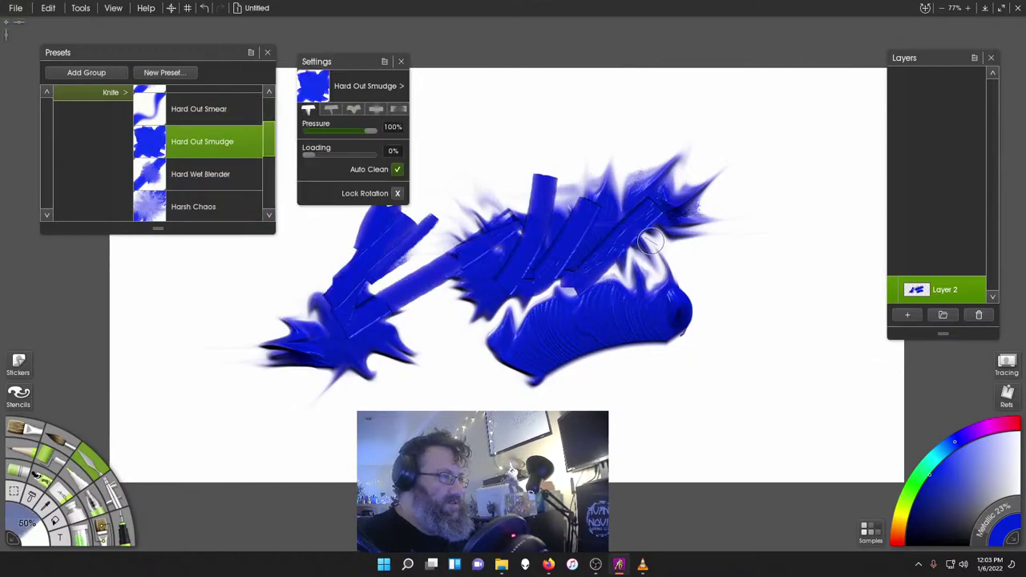
drag(611, 291, 710, 222)
drag(542, 202, 670, 156)
drag(568, 236, 706, 187)
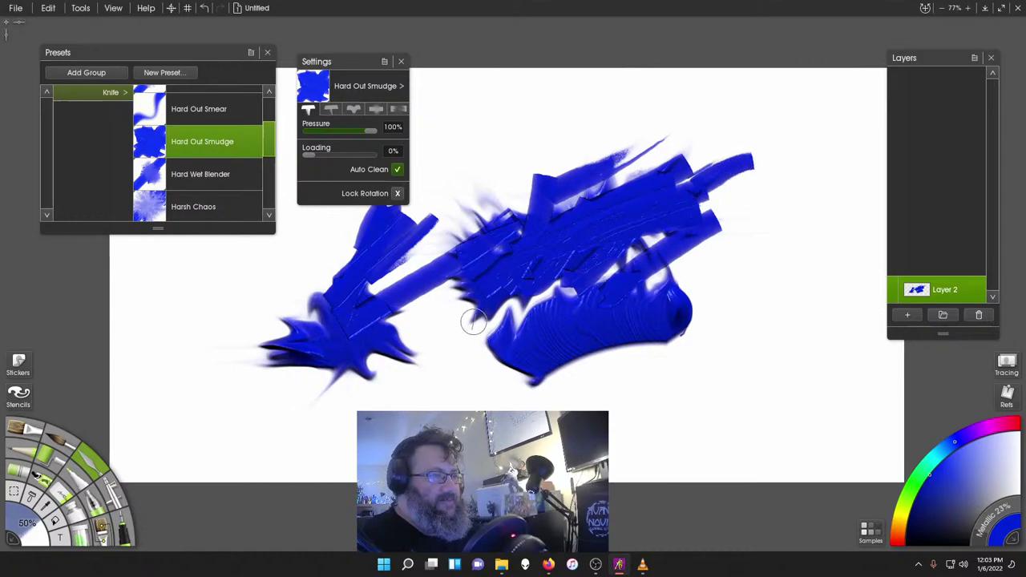
- Smudge the lower long blue stroke sideways into the upper one and pull one streak diagonally toward the canvas's lower edge
mouse_move(484, 329)
mouse_down()
mouse_move(682, 328)
mouse_move(632, 352)
mouse_up()
drag(490, 359, 646, 363)
drag(489, 299, 680, 266)
drag(489, 322, 733, 258)
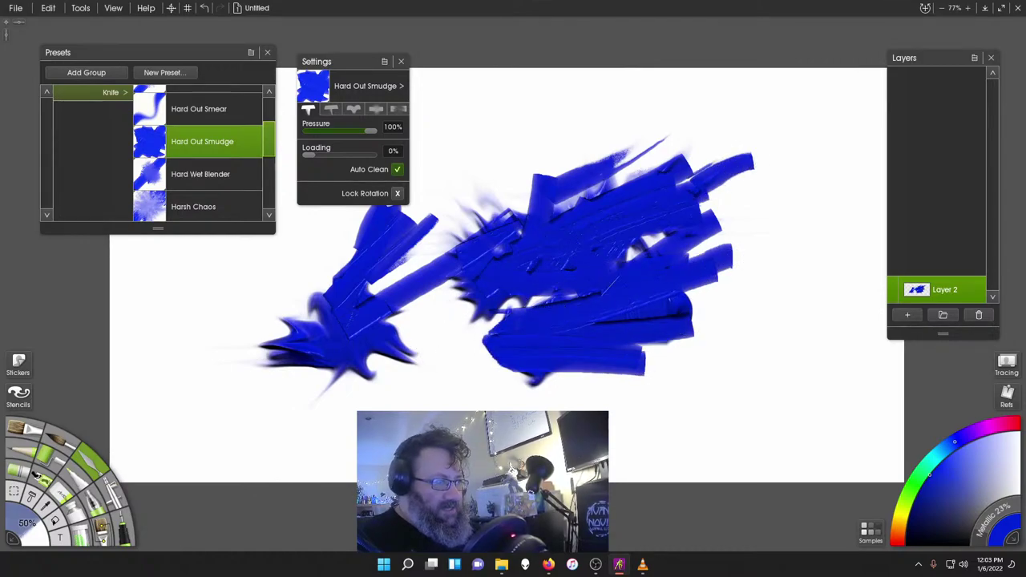
drag(618, 292, 751, 426)
- Apply the Hard Wet Blender knife preset and blend the edges of the blue paint into soft, cloudy texture
click(189, 173)
mouse_move(345, 266)
mouse_down()
mouse_move(273, 349)
mouse_move(296, 353)
mouse_move(340, 398)
mouse_move(518, 373)
mouse_move(401, 309)
mouse_move(464, 298)
mouse_move(440, 280)
mouse_move(513, 304)
mouse_move(488, 316)
mouse_move(467, 296)
mouse_up()
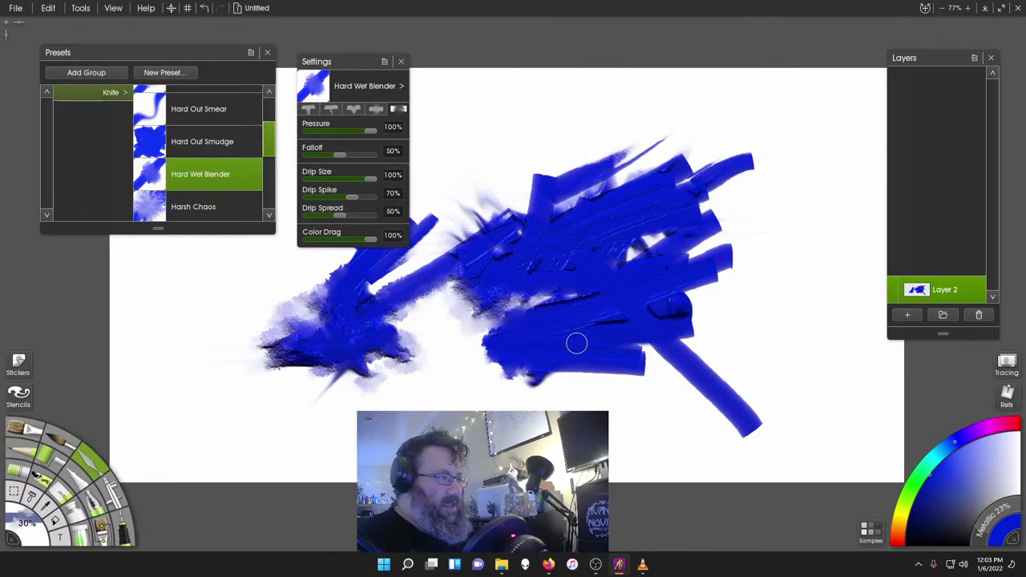
mouse_move(561, 348)
mouse_down()
mouse_move(479, 329)
mouse_move(433, 368)
mouse_up()
drag(532, 354, 489, 365)
- Look through the remaining knife presets, loading Heavy Blurred Frosting and Just Blend Color to view their settings
scroll(193, 162, down, 5)
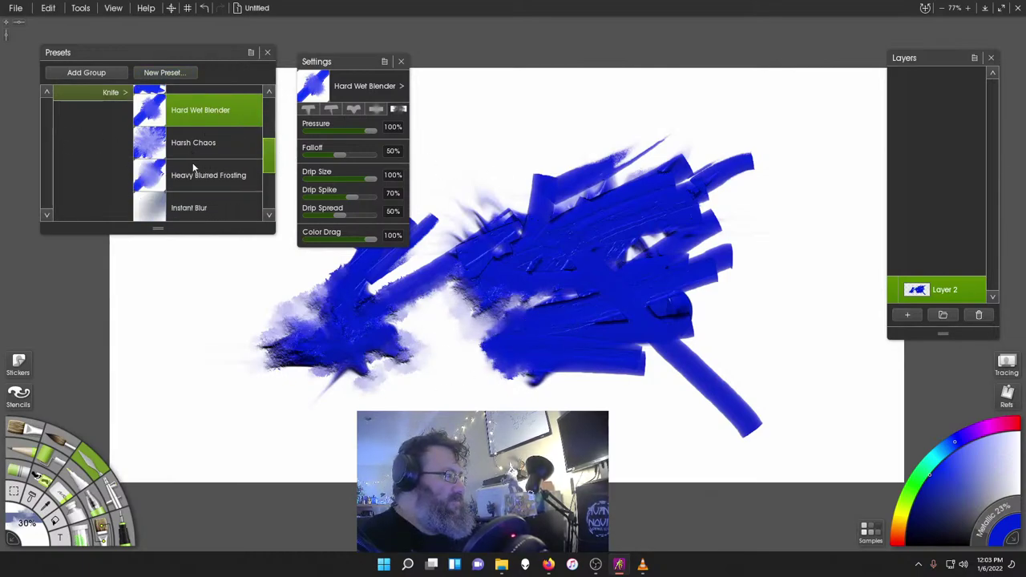
scroll(192, 162, down, 1)
click(198, 190)
click(196, 163)
scroll(199, 195, down, 4)
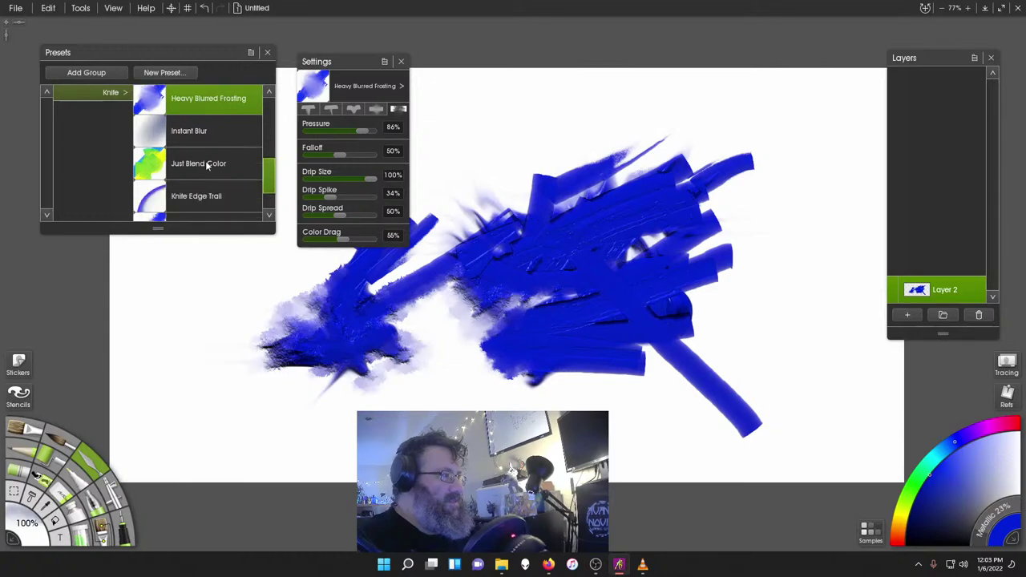
click(206, 163)
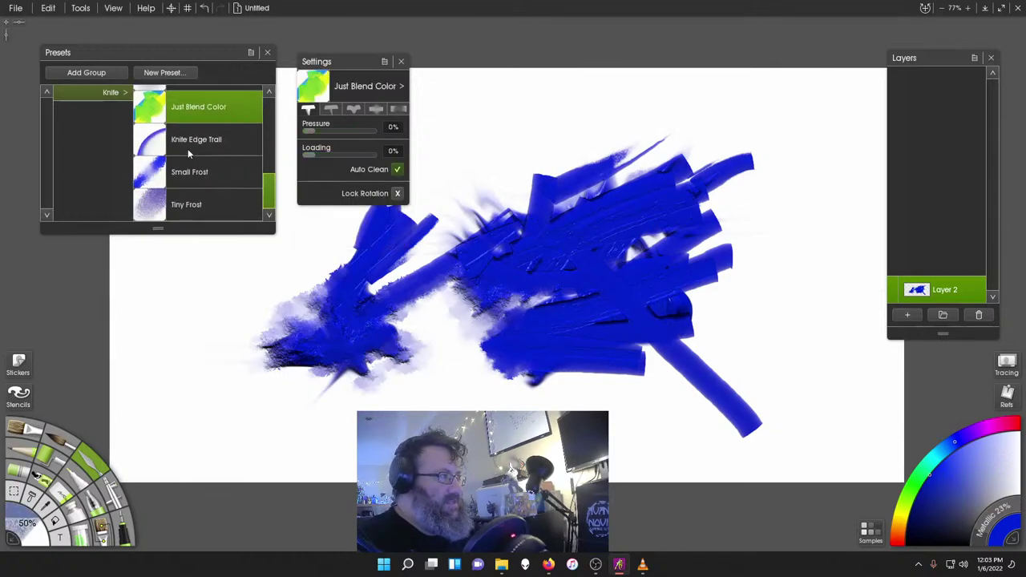
- Examine the New Preset dialog's group choices and extra options, and close it without saving a preset
click(159, 73)
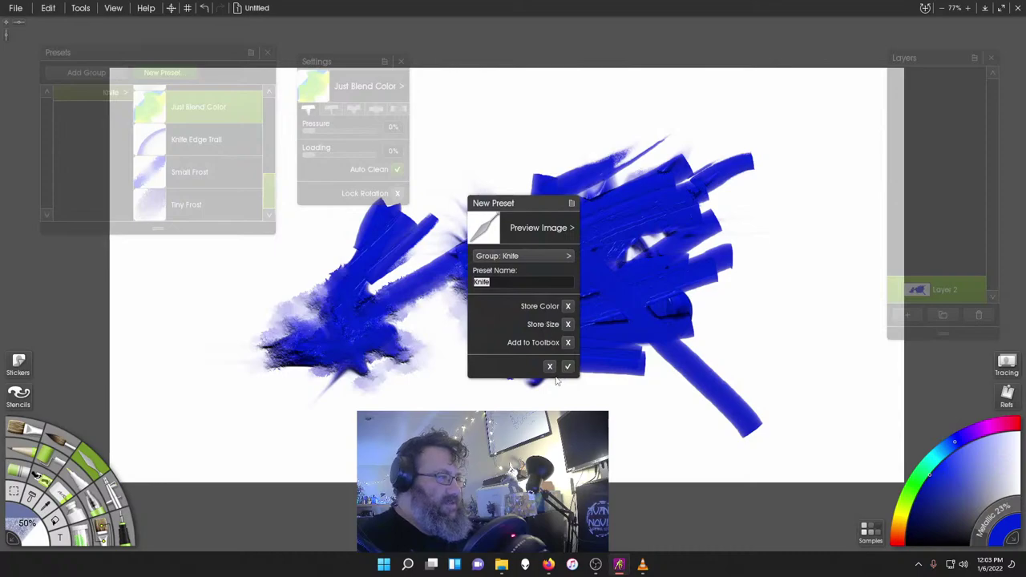
click(539, 255)
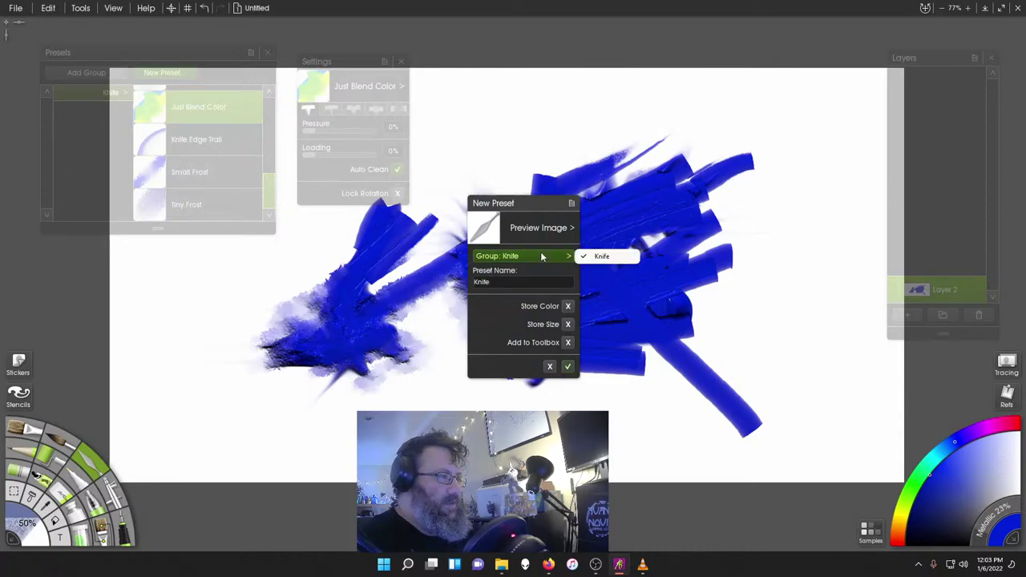
click(573, 203)
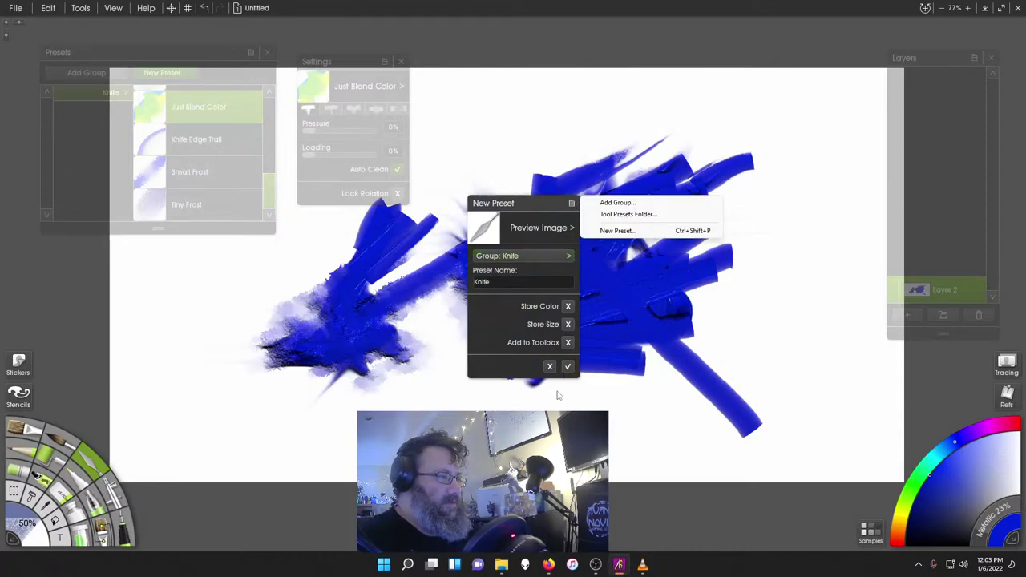
click(550, 367)
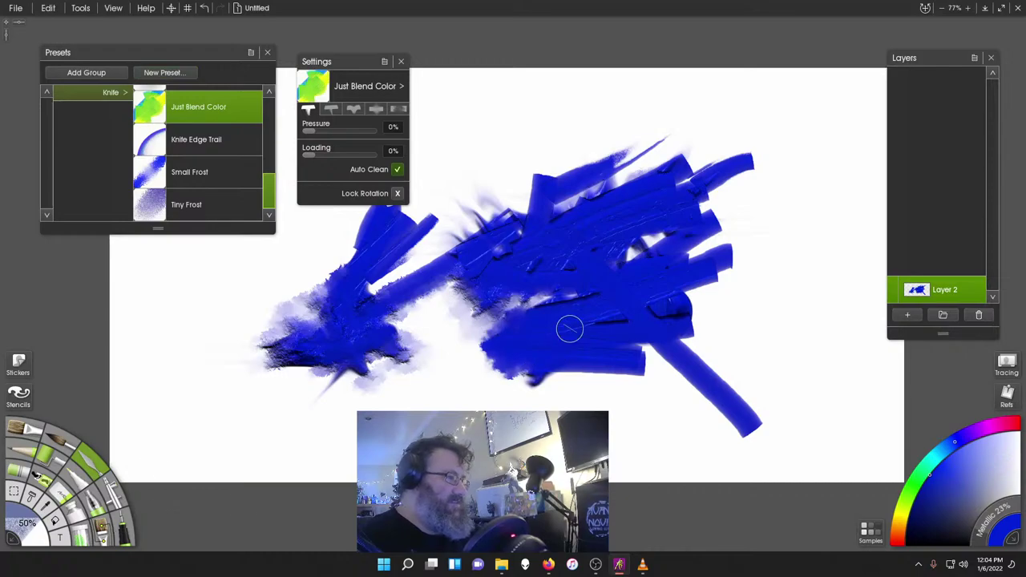
- Switch to the Airbrush and set opacity to 66%, pressure to 40% and hardness to 50%
click(117, 495)
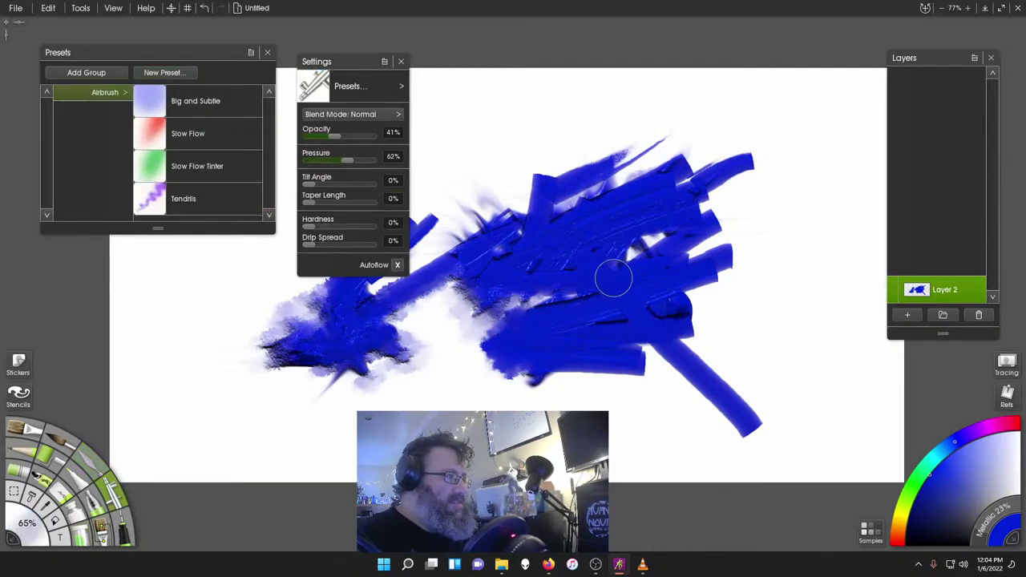
drag(340, 137, 335, 164)
drag(304, 224, 341, 227)
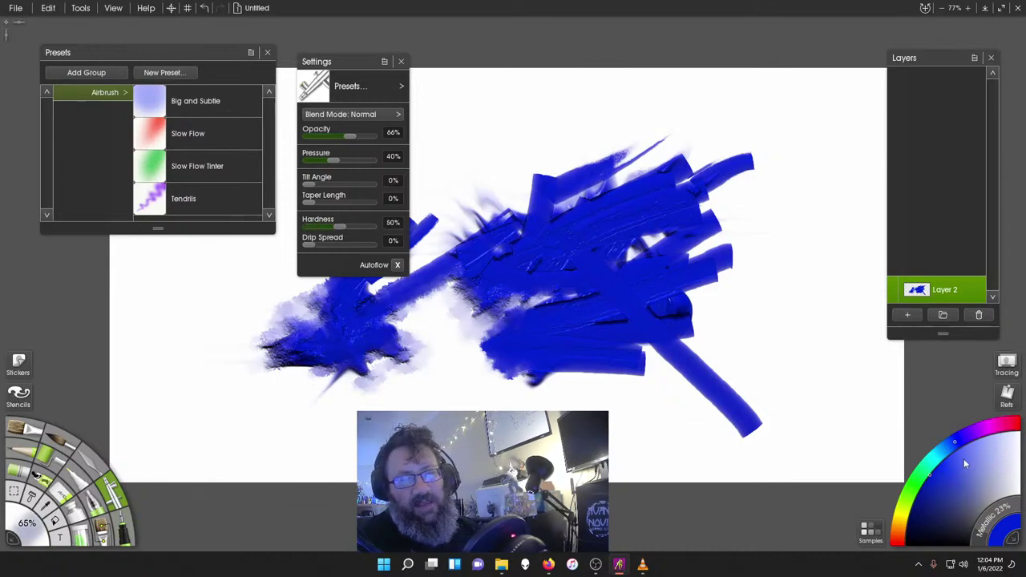
- Choose a magenta color and airbrush soft strokes around and over the smaller mass of blue paint
click(988, 433)
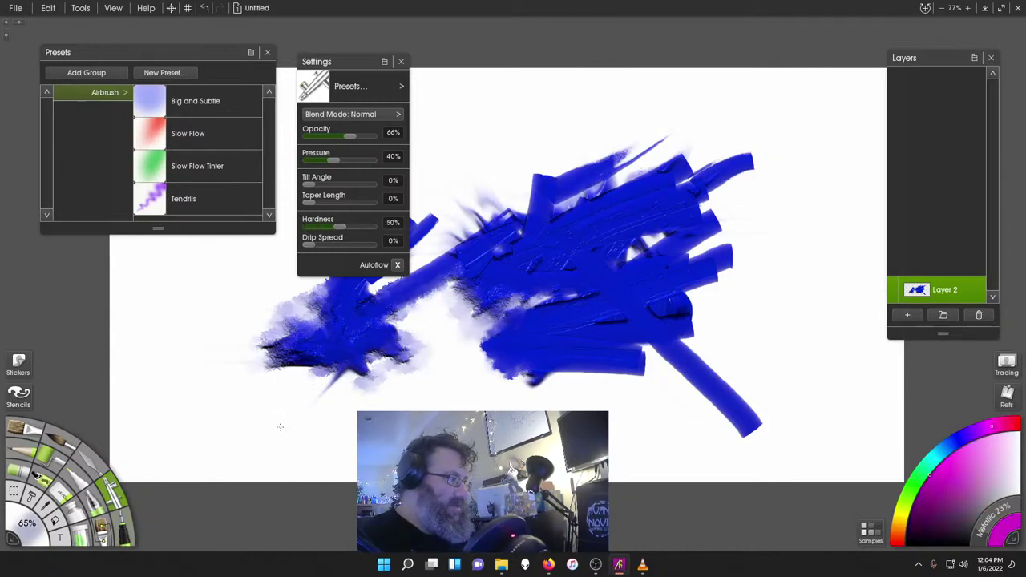
mouse_move(272, 429)
mouse_down()
mouse_move(333, 437)
mouse_move(328, 425)
mouse_up()
mouse_move(179, 353)
mouse_down()
mouse_move(181, 317)
mouse_move(199, 286)
mouse_up()
mouse_move(253, 337)
mouse_down()
mouse_move(296, 354)
mouse_move(308, 381)
mouse_move(287, 374)
mouse_move(429, 353)
mouse_move(324, 307)
mouse_move(403, 287)
mouse_up()
mouse_move(321, 313)
mouse_down()
mouse_move(405, 261)
mouse_move(429, 196)
mouse_up()
- Move the Settings panel beside Layers and spray magenta over the upper blue paint using 99% pressure and a 57% tilt angle
mouse_move(357, 65)
mouse_down()
mouse_move(433, 76)
mouse_move(738, 64)
mouse_up()
drag(714, 152, 753, 151)
mouse_move(428, 183)
mouse_down()
mouse_move(504, 130)
mouse_move(533, 121)
mouse_move(471, 126)
mouse_move(445, 173)
mouse_move(537, 215)
mouse_move(545, 247)
mouse_up()
drag(690, 172, 724, 172)
mouse_move(457, 132)
mouse_down()
mouse_move(593, 120)
mouse_move(633, 257)
mouse_move(705, 353)
mouse_up()
- Airbrush magenta over the lower paint with hardness at 100%, and add grainy strokes with drip spread at 96%
drag(722, 217, 784, 216)
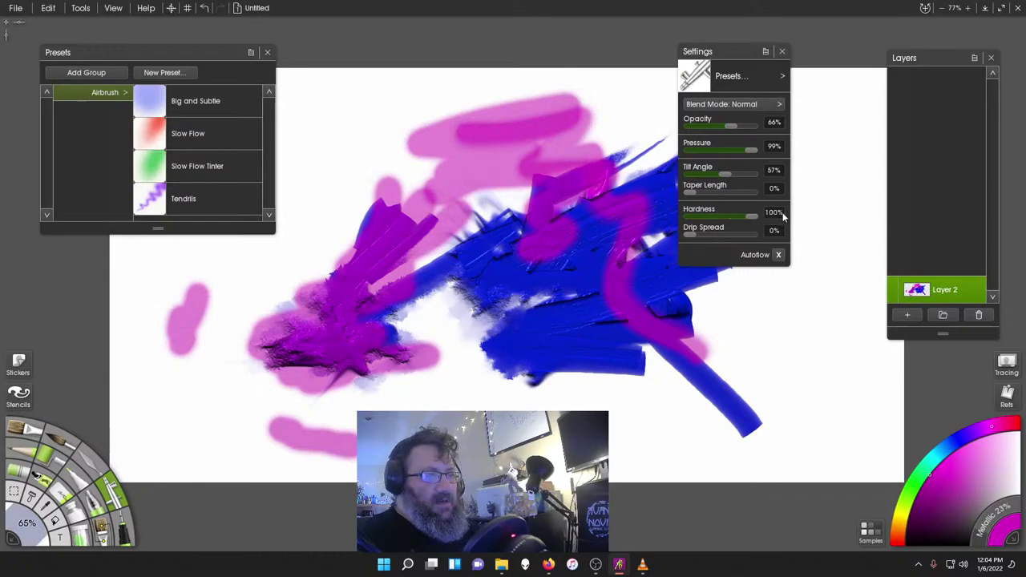
mouse_move(520, 382)
mouse_down()
mouse_move(546, 344)
mouse_move(556, 387)
mouse_move(605, 377)
mouse_move(432, 342)
mouse_move(482, 392)
mouse_move(570, 345)
mouse_up()
drag(712, 230, 753, 231)
mouse_move(642, 421)
mouse_down()
mouse_move(673, 429)
mouse_move(729, 316)
mouse_move(746, 337)
mouse_move(782, 325)
mouse_move(750, 325)
mouse_move(718, 345)
mouse_move(782, 373)
mouse_up()
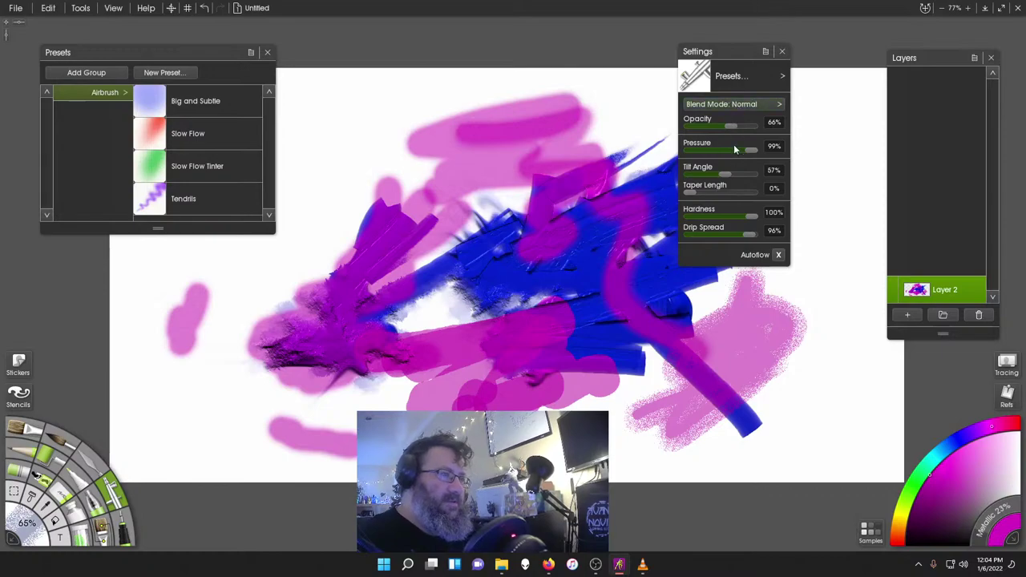
- Set airbrush pressure to 51% and hardness to 33%, spraying speckled magenta strokes up the canvas edge near the Layers panel
drag(743, 150, 719, 150)
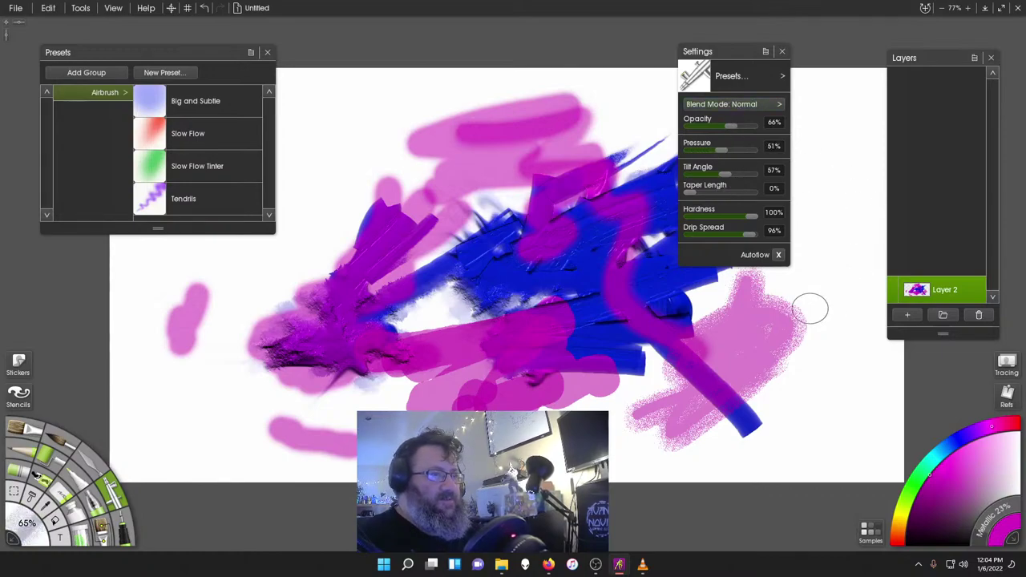
mouse_move(834, 265)
mouse_down()
mouse_move(802, 312)
mouse_move(826, 321)
mouse_up()
drag(748, 213, 710, 215)
mouse_move(834, 186)
mouse_down()
mouse_move(814, 205)
mouse_move(830, 237)
mouse_move(842, 193)
mouse_move(828, 212)
mouse_move(810, 160)
mouse_move(851, 180)
mouse_move(870, 210)
mouse_move(844, 274)
mouse_move(808, 268)
mouse_move(802, 280)
mouse_up()
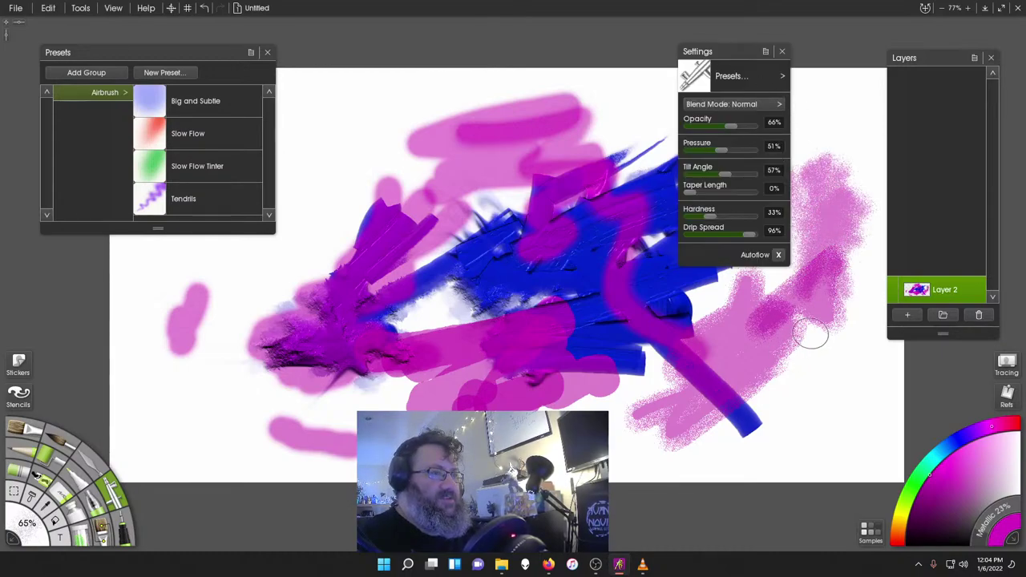
- Close the Settings panel, add a new layer, and delete the layer holding the blue and magenta paint
click(784, 52)
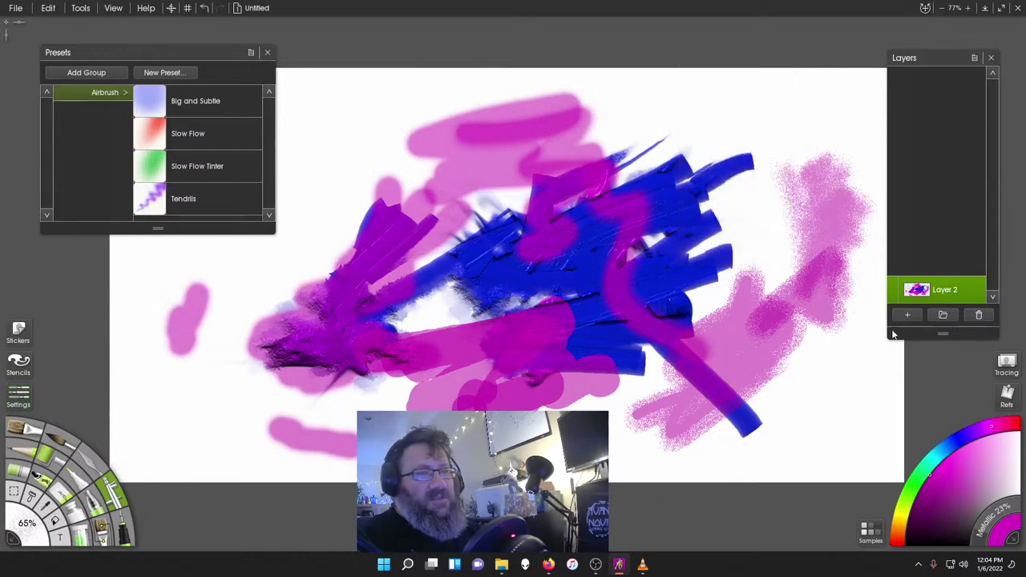
click(907, 315)
click(942, 297)
click(979, 315)
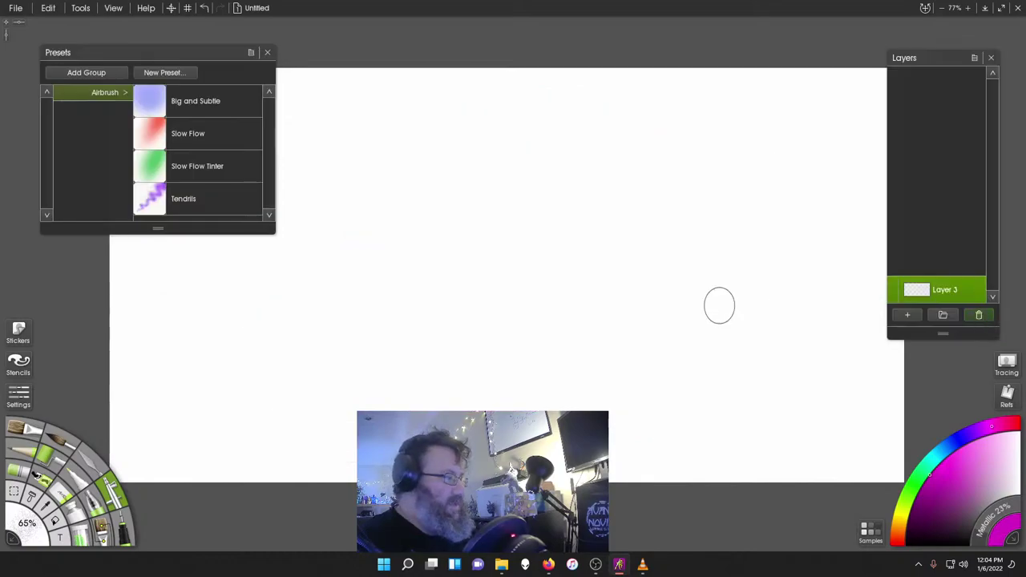
- Switch to the Ink Pen with the Billboard preset and draw one large magenta curve on the blank canvas
click(125, 530)
click(179, 101)
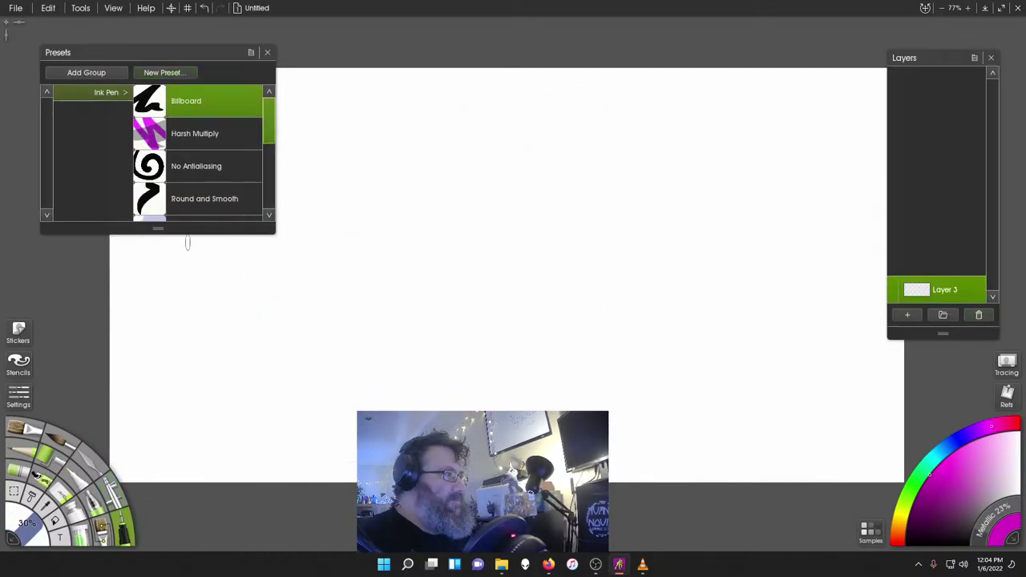
scroll(201, 142, down, 5)
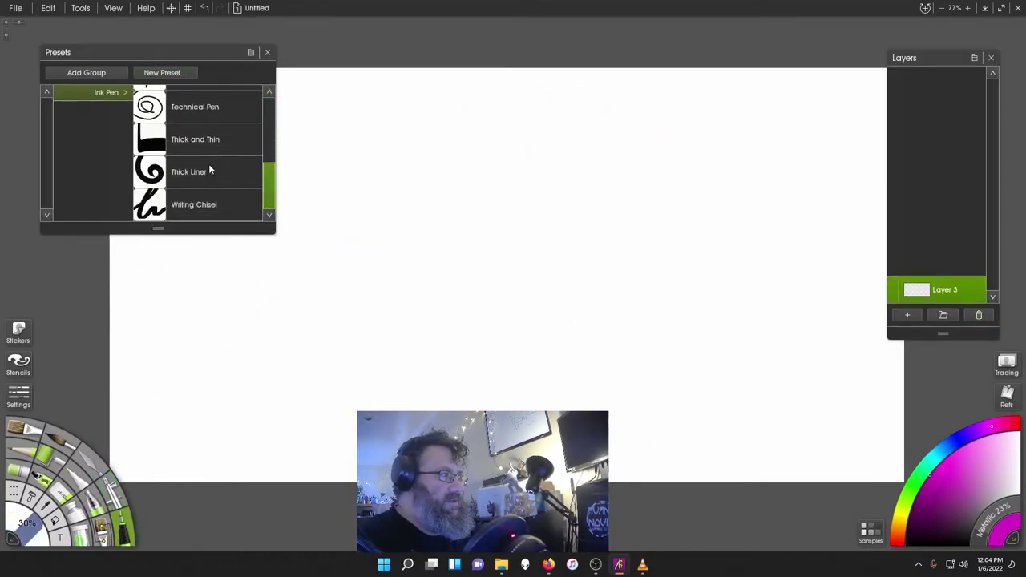
scroll(214, 193, up, 5)
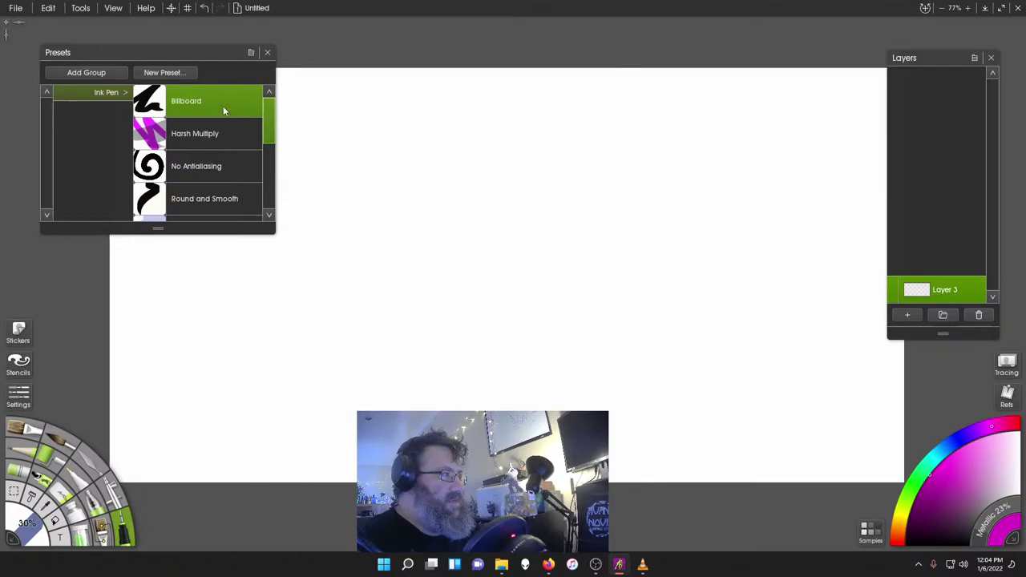
mouse_move(414, 218)
mouse_down()
mouse_move(529, 165)
mouse_move(420, 397)
mouse_up()
- Try more Billboard pen strokes inside and beside the large curve and undo them
mouse_move(590, 241)
mouse_down()
mouse_move(878, 421)
mouse_move(842, 445)
mouse_up()
mouse_move(560, 321)
mouse_down()
mouse_move(433, 270)
mouse_move(416, 343)
mouse_up()
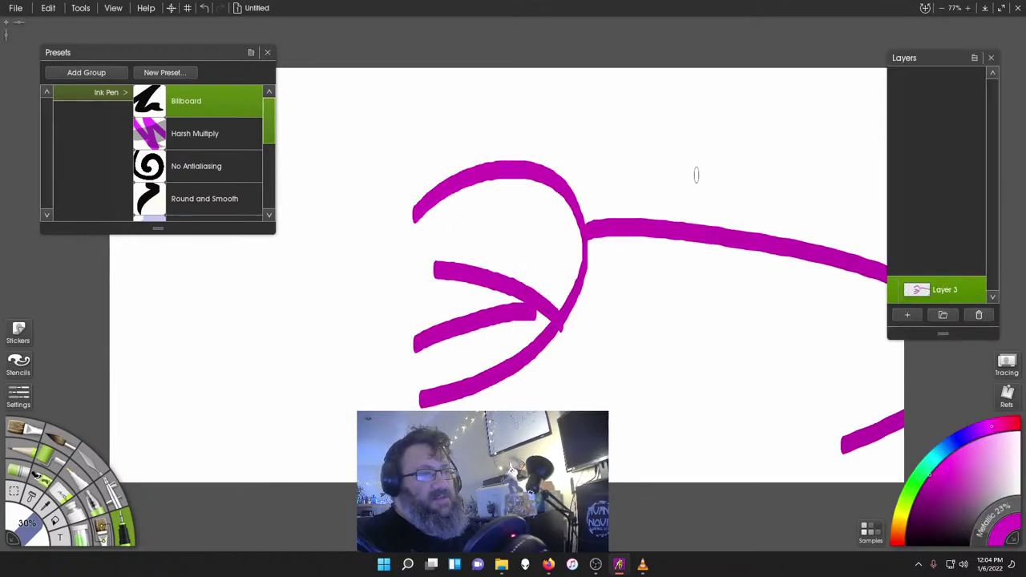
key(ctrl+z)
key(ctrl+z)
key(ctrl+z)
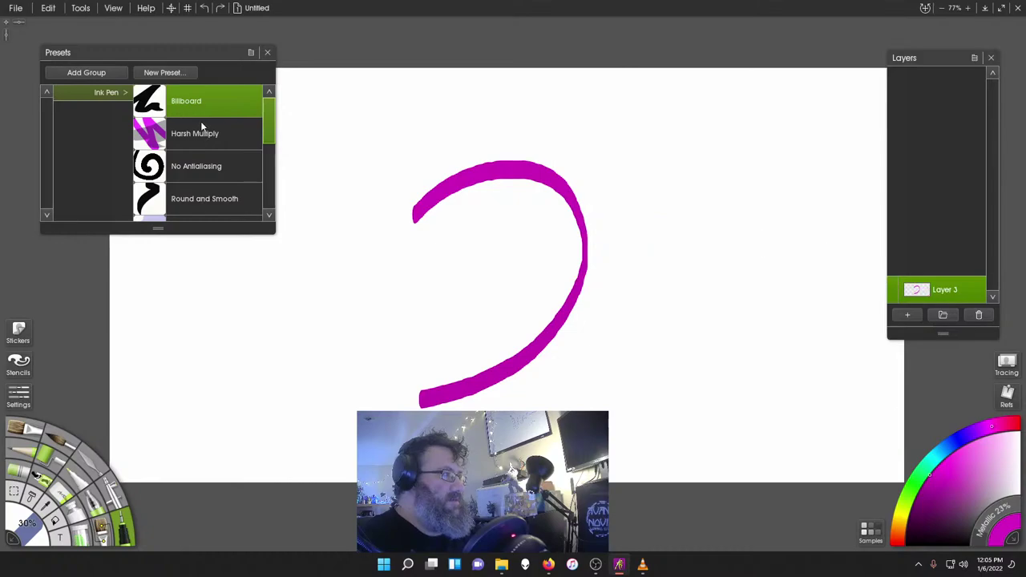
- Apply the Harsh Multiply pen preset and draw overlapping strokes across the upper part of the magenta curve
click(212, 143)
mouse_move(422, 177)
mouse_down()
mouse_move(508, 164)
mouse_move(548, 179)
mouse_up()
mouse_move(534, 215)
mouse_down()
mouse_move(587, 161)
mouse_move(538, 225)
mouse_up()
drag(570, 160, 582, 256)
drag(558, 124, 582, 302)
drag(577, 165, 536, 243)
mouse_move(584, 195)
mouse_down()
mouse_move(522, 258)
mouse_move(531, 247)
mouse_up()
drag(616, 214, 526, 261)
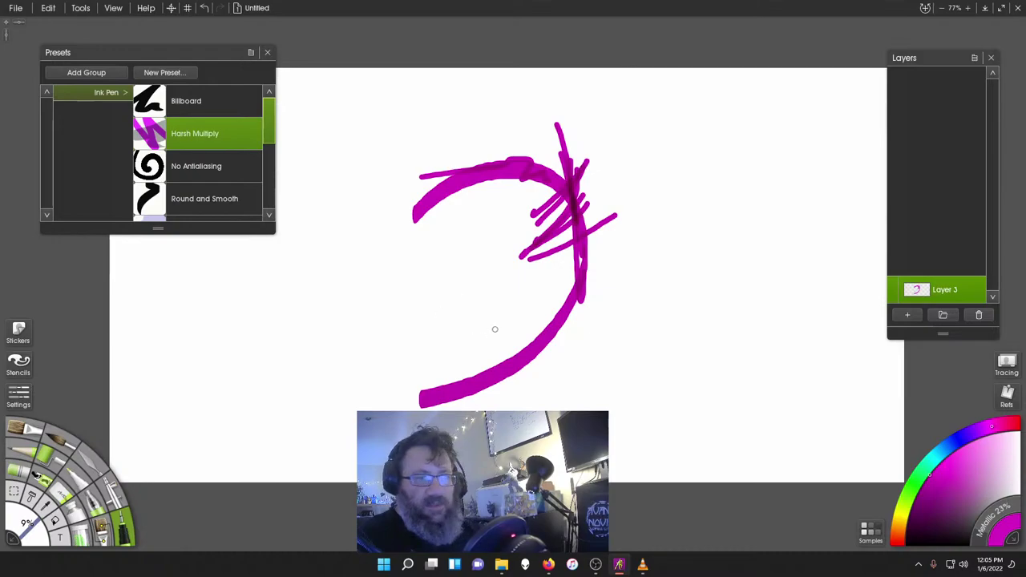
- Add overlapping diagonal Harsh Multiply strokes across the lower part of the magenta curve
drag(507, 306, 574, 377)
drag(530, 331, 579, 387)
drag(525, 323, 563, 398)
drag(507, 297, 567, 396)
drag(513, 302, 570, 376)
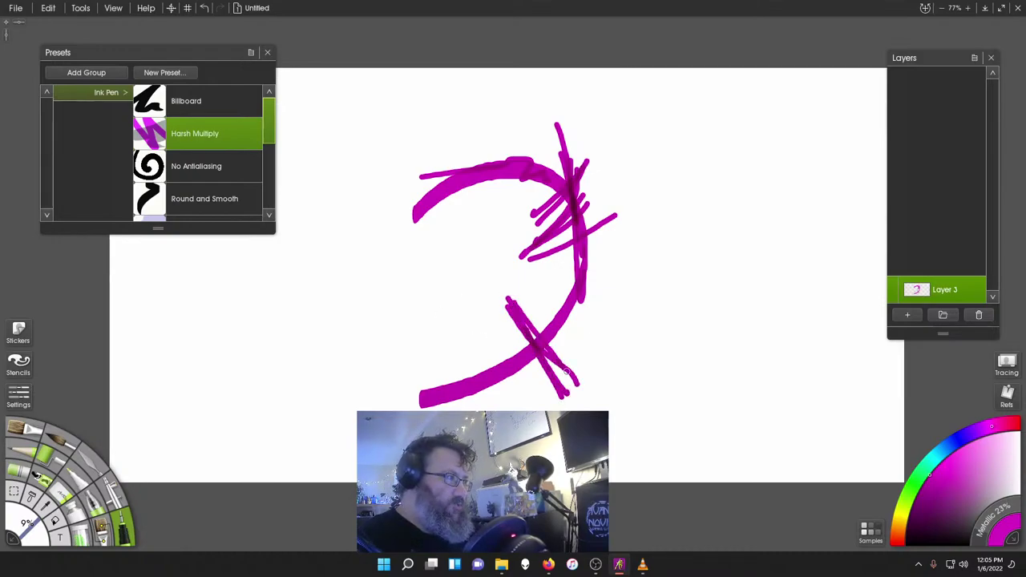
- Apply the No Antialiasing pen preset and draw a thin zigzag line joining the upper end of the magenta curve
click(228, 174)
mouse_move(265, 306)
mouse_down()
mouse_move(298, 279)
mouse_move(393, 351)
mouse_up()
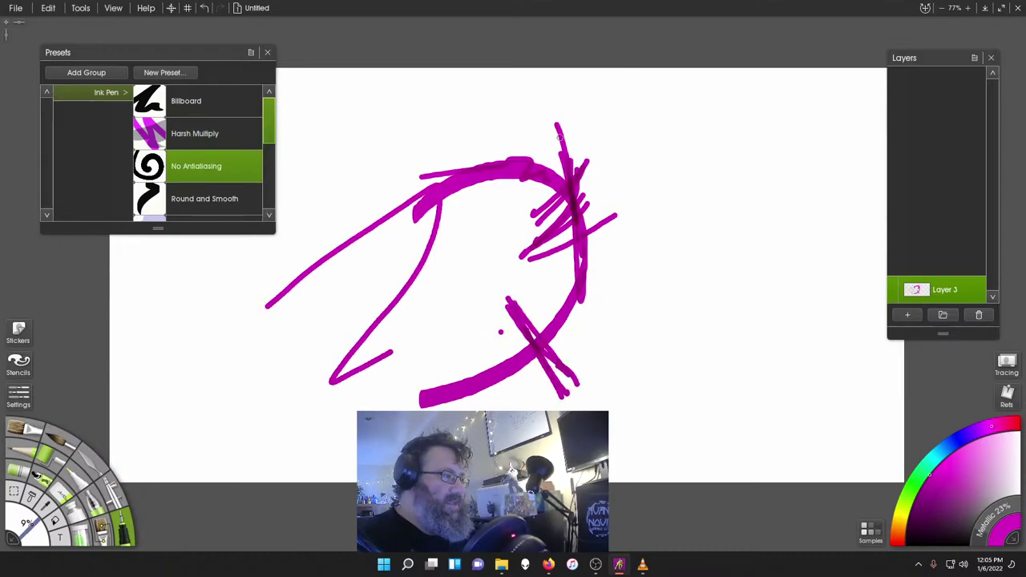
- Draw three more thin No Antialiasing lines across the magenta drawing and undo the last one
drag(292, 274, 466, 197)
drag(341, 339, 521, 253)
drag(374, 395, 721, 265)
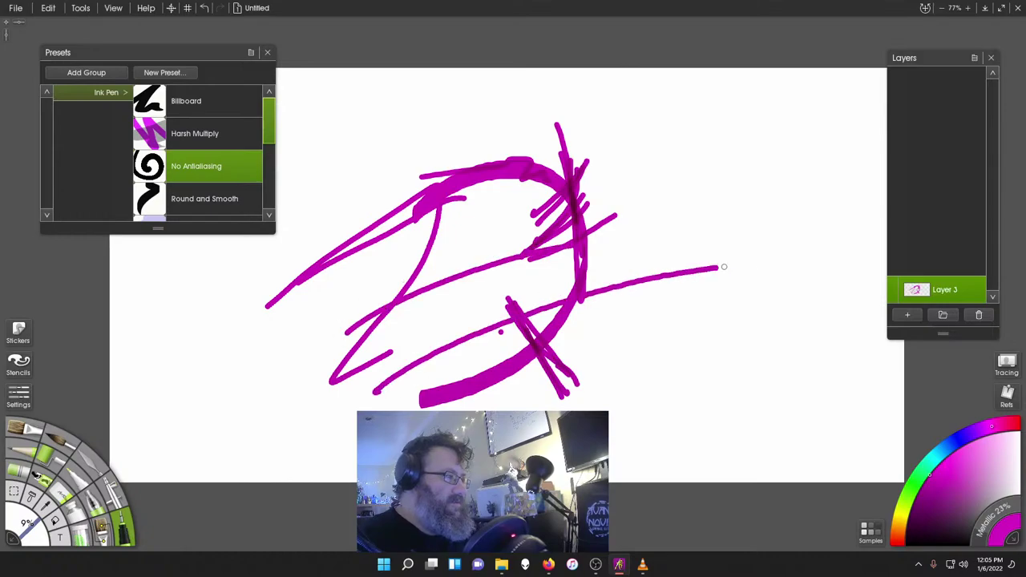
key(ctrl+z)
scroll(197, 182, down, 2)
scroll(197, 182, up, 1)
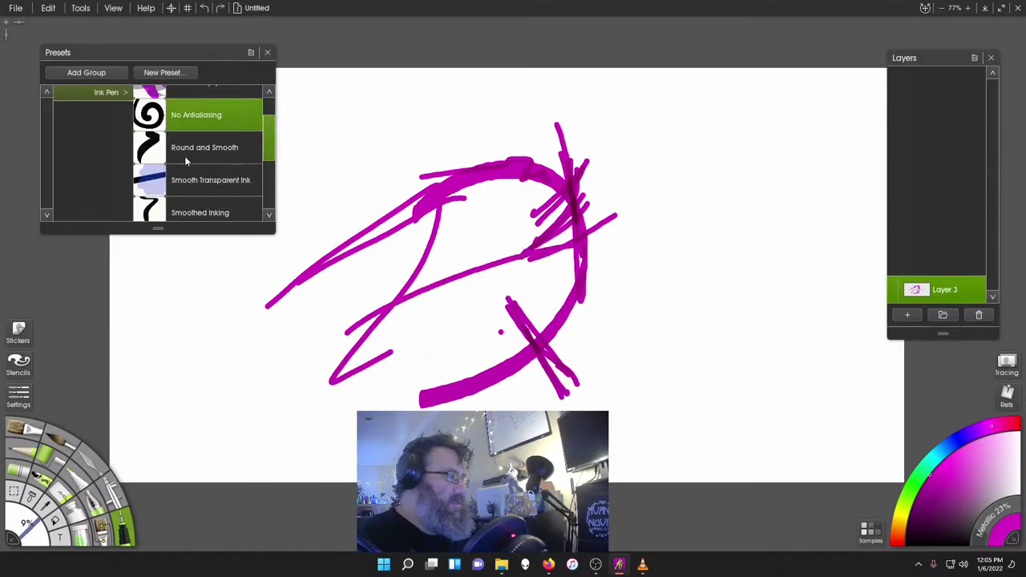
- Examine the No Antialiasing pen's blend modes and preset options, keep the Normal blend mode, and close its settings
click(12, 395)
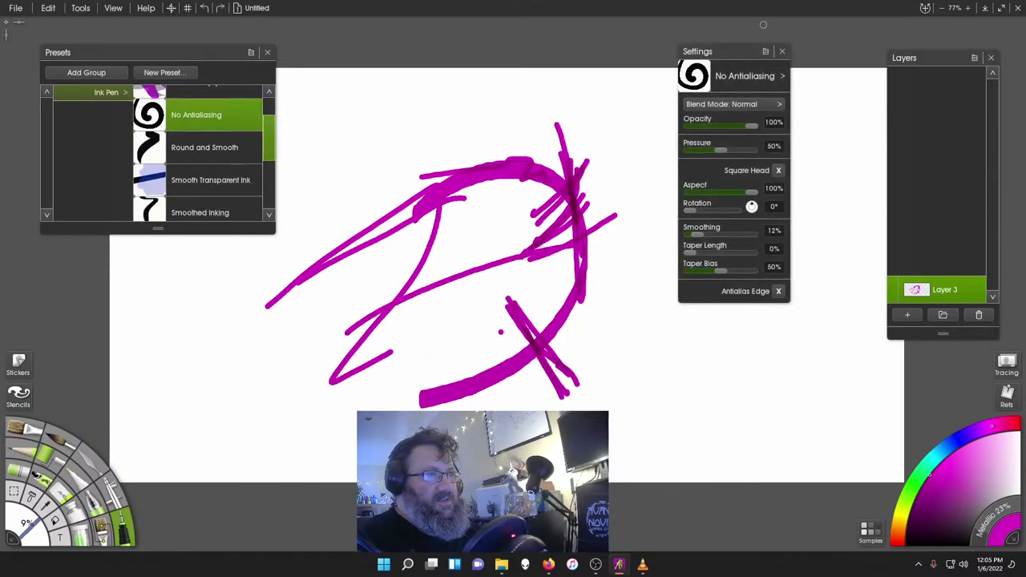
click(752, 105)
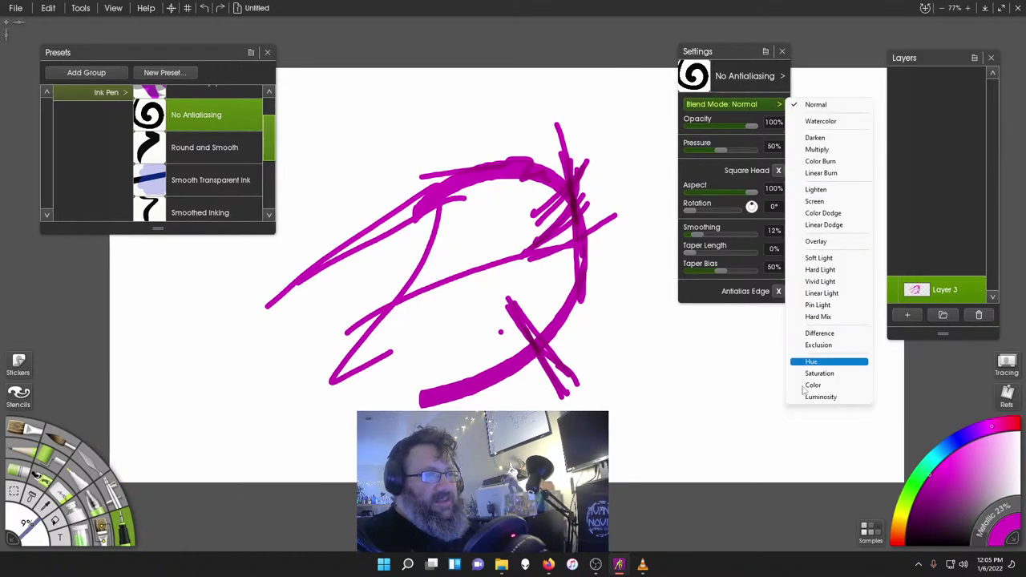
click(817, 105)
click(765, 77)
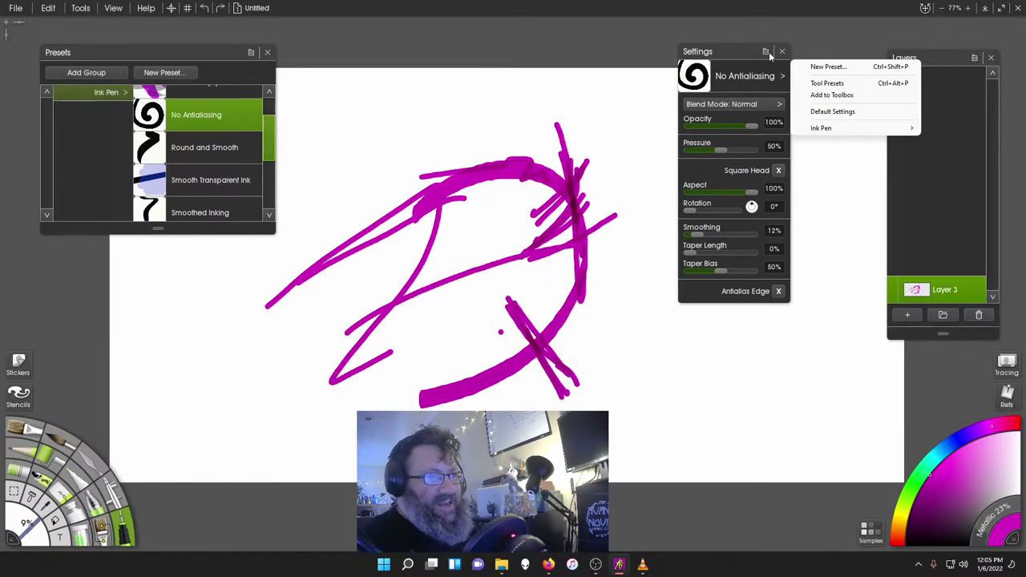
click(782, 52)
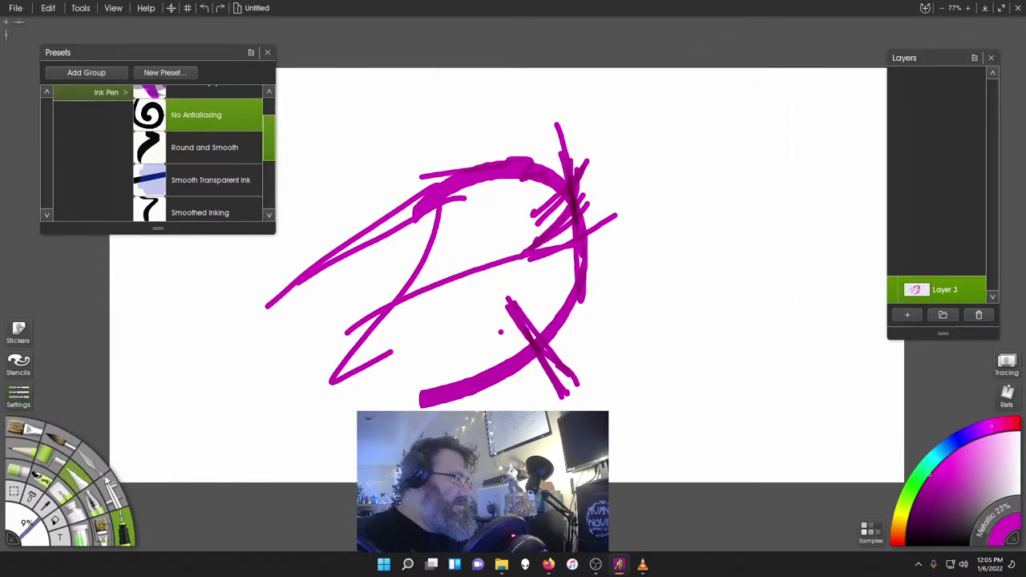
- Draw a small test mark with the Pencil and replace the drawn layer with a new empty layer
click(25, 451)
drag(206, 395, 225, 417)
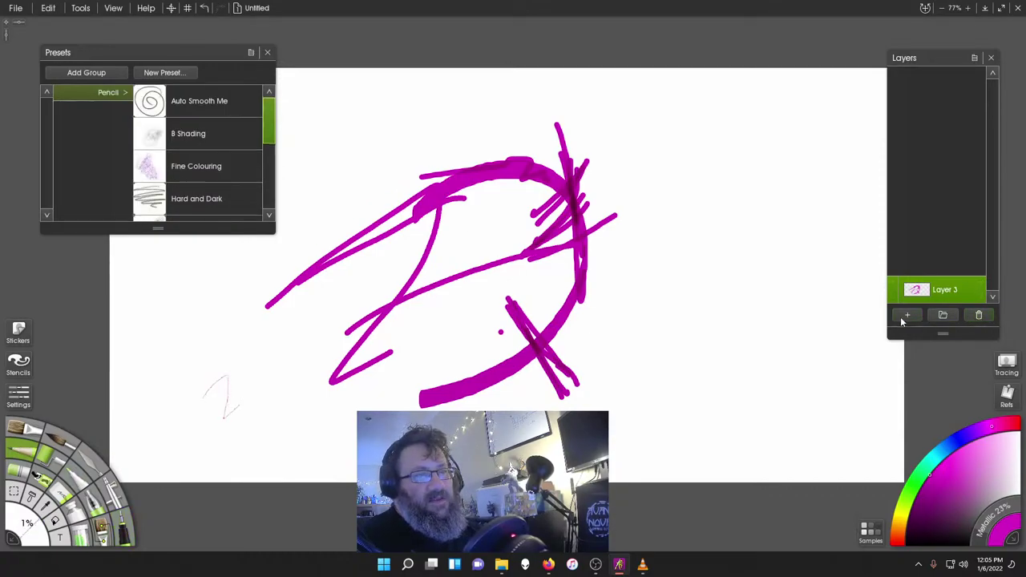
click(906, 317)
click(978, 317)
click(908, 317)
click(956, 292)
click(978, 315)
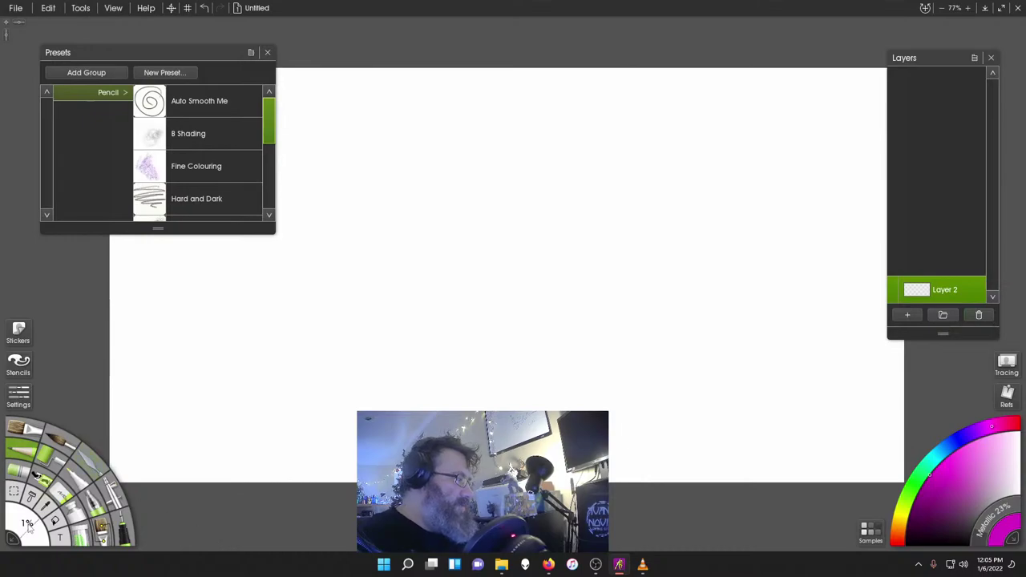
- Apply the Auto Smooth Me pencil preset and draw a thin magenta hooked curve in the upper part of the canvas
drag(21, 529, 86, 567)
scroll(221, 152, down, 4)
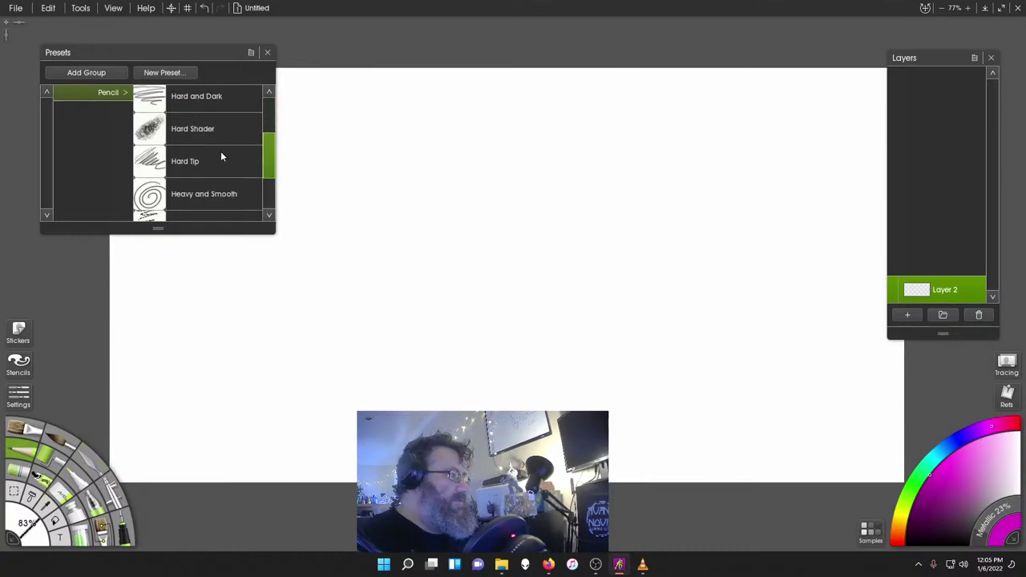
scroll(243, 189, up, 5)
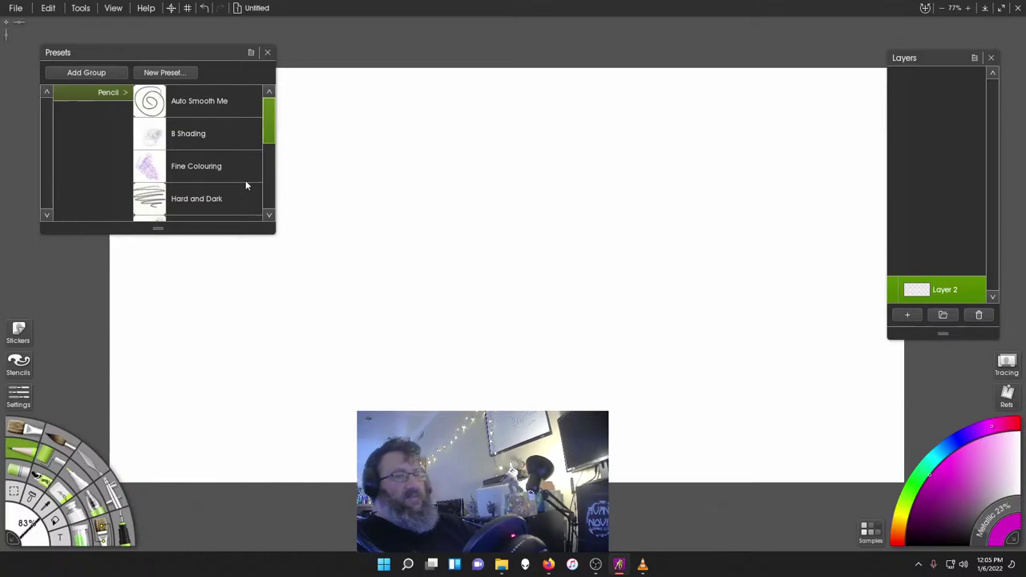
click(206, 95)
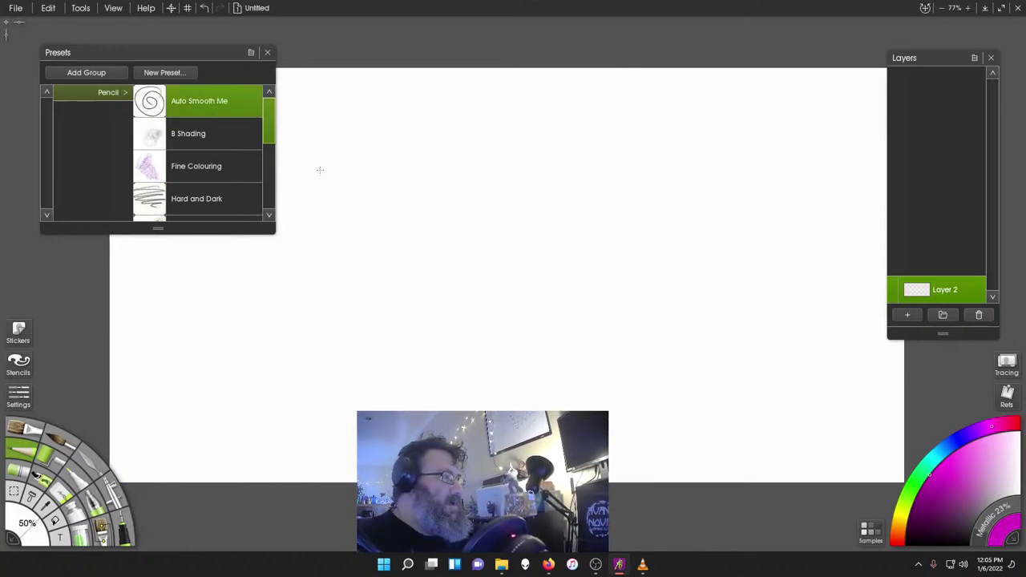
drag(326, 167, 398, 223)
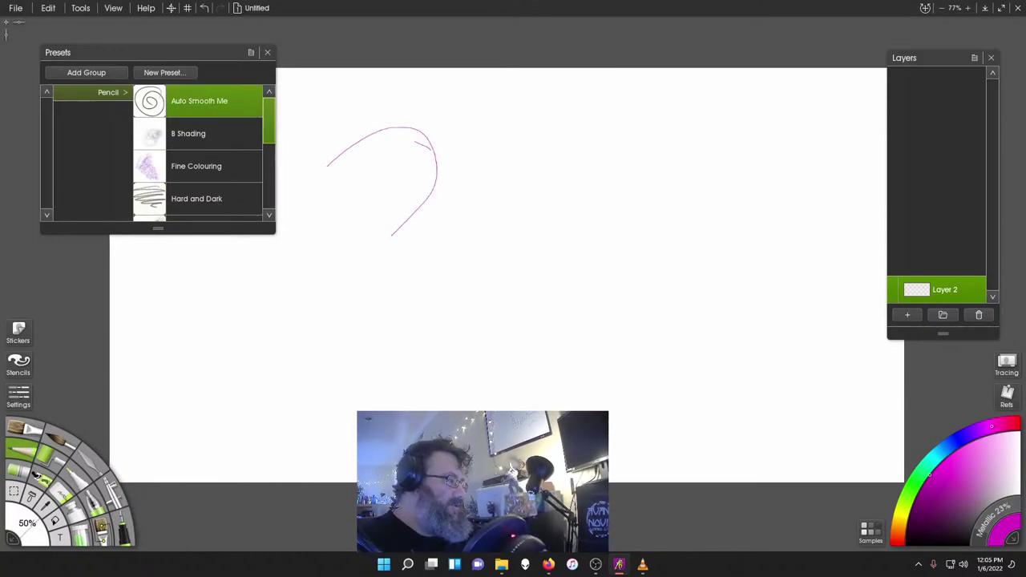
- Sketch the outline of a head with hair, neck and shoulders in black with the pencil size set to 260%
drag(52, 545, 252, 571)
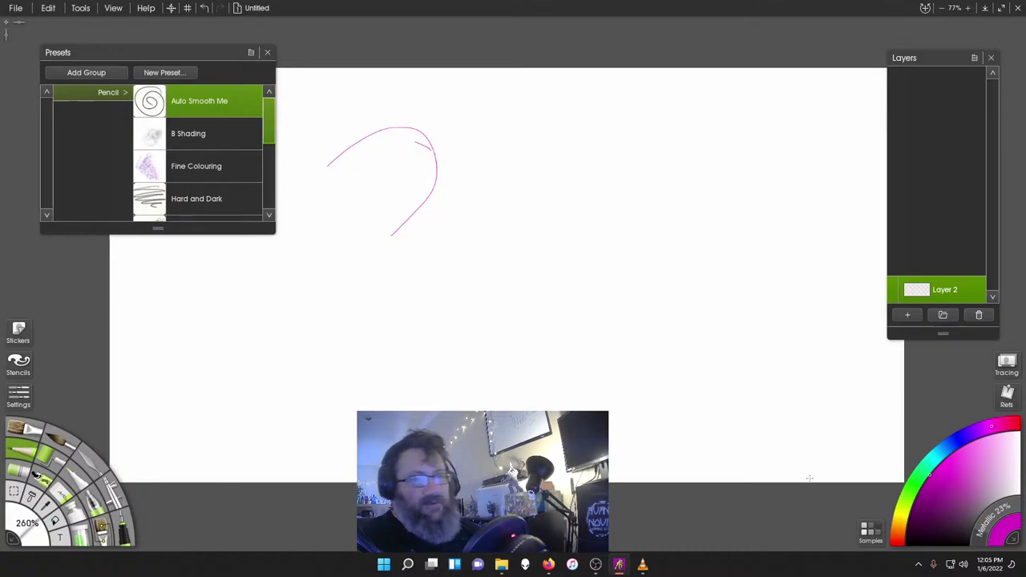
drag(947, 531, 932, 547)
mouse_move(474, 264)
mouse_down()
mouse_move(492, 321)
mouse_move(626, 245)
mouse_move(608, 189)
mouse_move(659, 247)
mouse_up()
mouse_move(467, 120)
mouse_down()
mouse_move(619, 133)
mouse_move(449, 202)
mouse_up()
mouse_move(494, 133)
mouse_down()
mouse_move(469, 216)
mouse_move(506, 353)
mouse_up()
mouse_move(624, 200)
mouse_down()
mouse_move(629, 299)
mouse_move(582, 333)
mouse_move(626, 351)
mouse_up()
drag(651, 250, 678, 362)
mouse_move(662, 233)
mouse_down()
mouse_move(676, 364)
mouse_move(613, 433)
mouse_up()
drag(545, 340, 561, 409)
mouse_move(525, 341)
mouse_down()
mouse_move(518, 401)
mouse_move(529, 337)
mouse_up()
drag(721, 349, 786, 373)
drag(738, 323, 776, 352)
drag(697, 306, 794, 365)
mouse_move(442, 395)
mouse_down()
mouse_move(515, 359)
mouse_move(511, 367)
mouse_up()
mouse_move(485, 161)
mouse_down()
mouse_move(618, 135)
mouse_move(632, 210)
mouse_up()
drag(654, 164, 622, 239)
drag(611, 120, 649, 201)
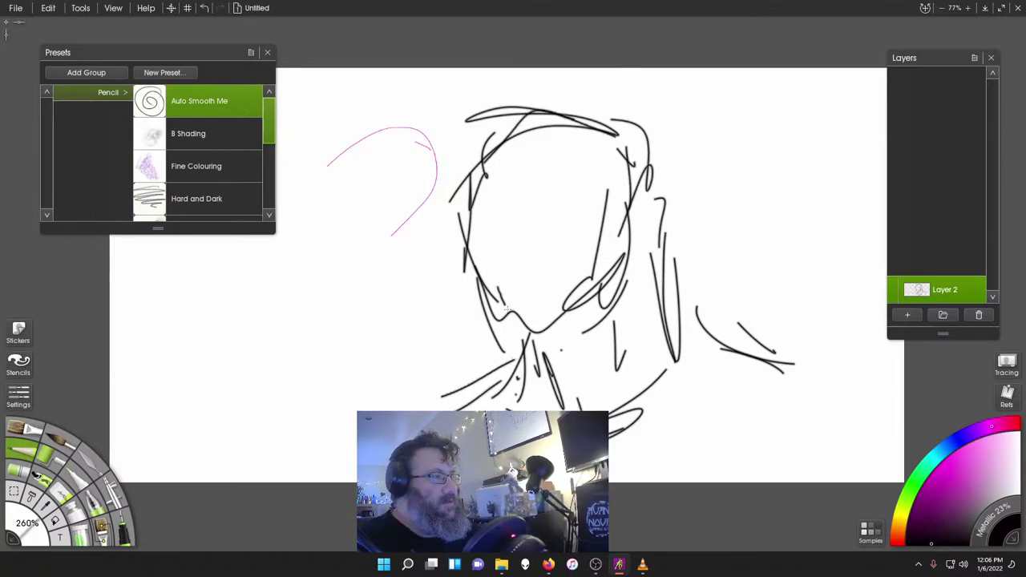
- Add the jaw, vertical guide lines, eye line, nose, mouth and ear to the sketched head
mouse_move(510, 281)
mouse_down()
mouse_move(522, 330)
mouse_move(621, 299)
mouse_move(565, 328)
mouse_move(518, 303)
mouse_up()
mouse_move(484, 195)
mouse_down()
mouse_move(526, 214)
mouse_move(619, 202)
mouse_up()
drag(543, 135, 517, 348)
drag(547, 149, 550, 330)
drag(531, 259, 531, 259)
mouse_move(523, 265)
mouse_down()
mouse_move(550, 262)
mouse_move(518, 266)
mouse_move(562, 295)
mouse_up()
drag(622, 205, 619, 239)
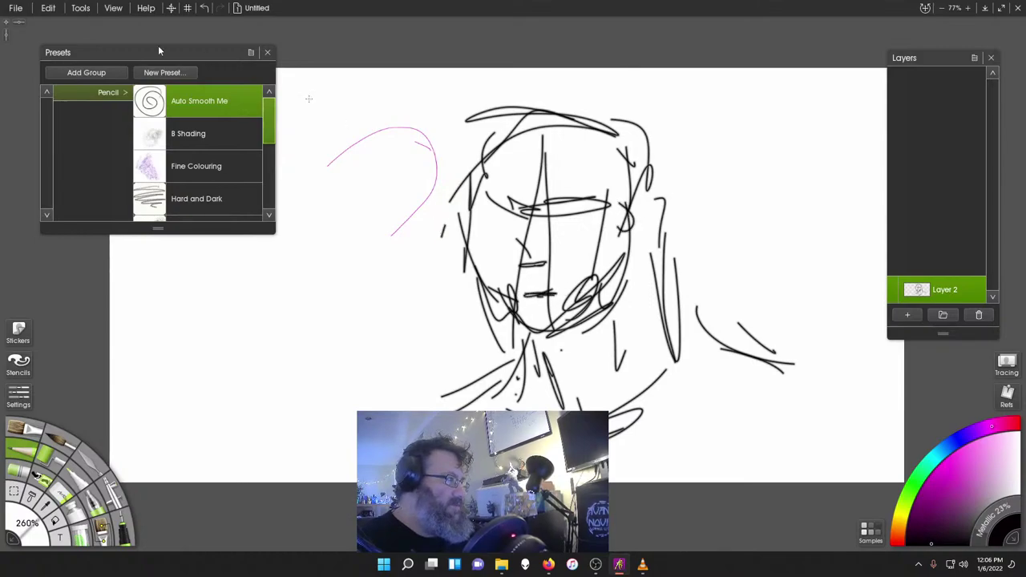
- Apply the B Shading pencil preset and shade the forehead and the left side of the face
click(184, 134)
drag(575, 146, 521, 200)
drag(542, 156, 518, 187)
mouse_move(457, 144)
mouse_down()
mouse_move(504, 175)
mouse_move(465, 241)
mouse_move(489, 230)
mouse_move(494, 258)
mouse_up()
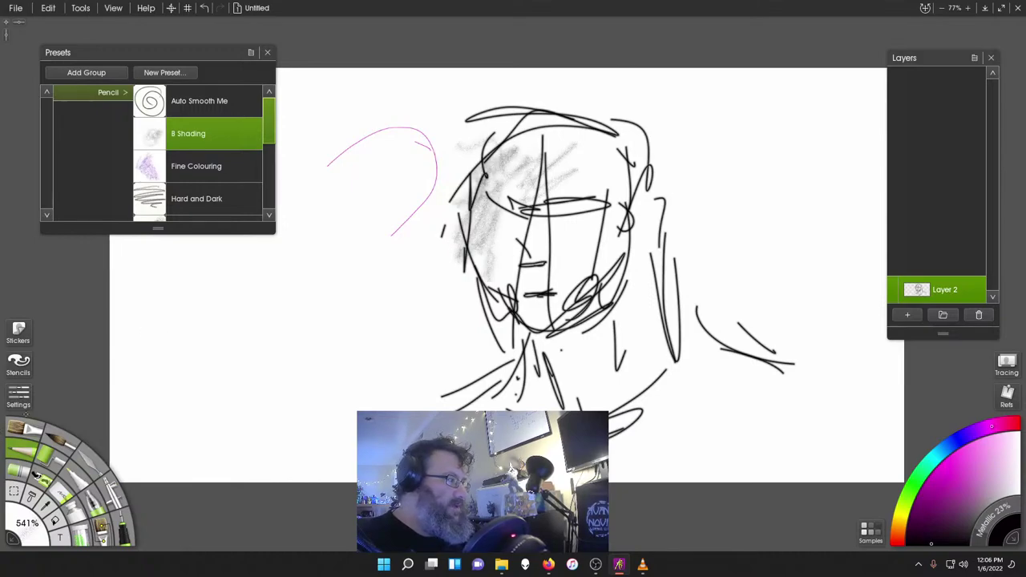
- Set the pencil's softness to 66% and smoothing to 56%, and shade further down the left side of the face
click(18, 395)
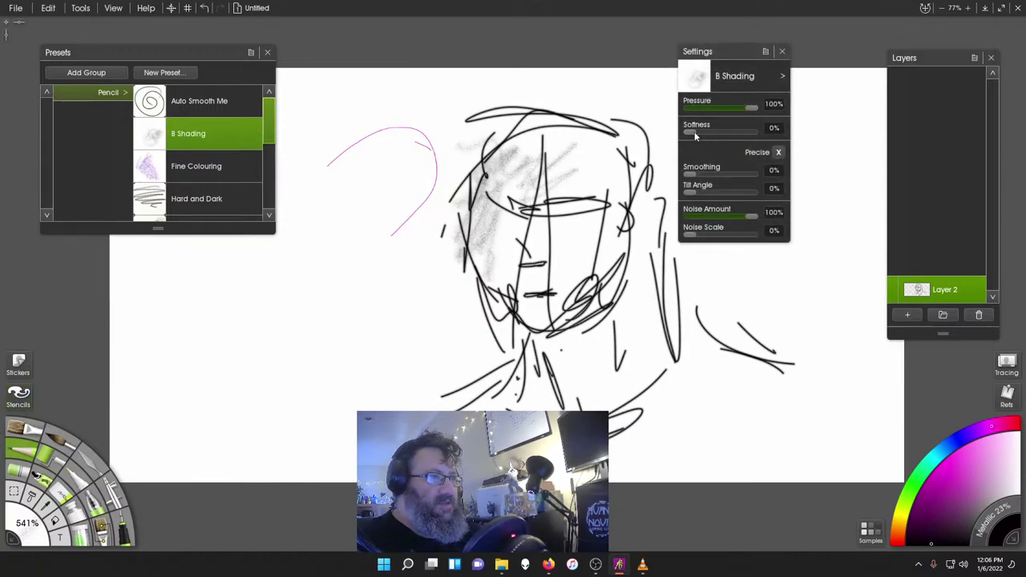
drag(695, 133, 731, 130)
mouse_move(439, 237)
mouse_down()
mouse_move(462, 235)
mouse_move(486, 280)
mouse_move(500, 282)
mouse_up()
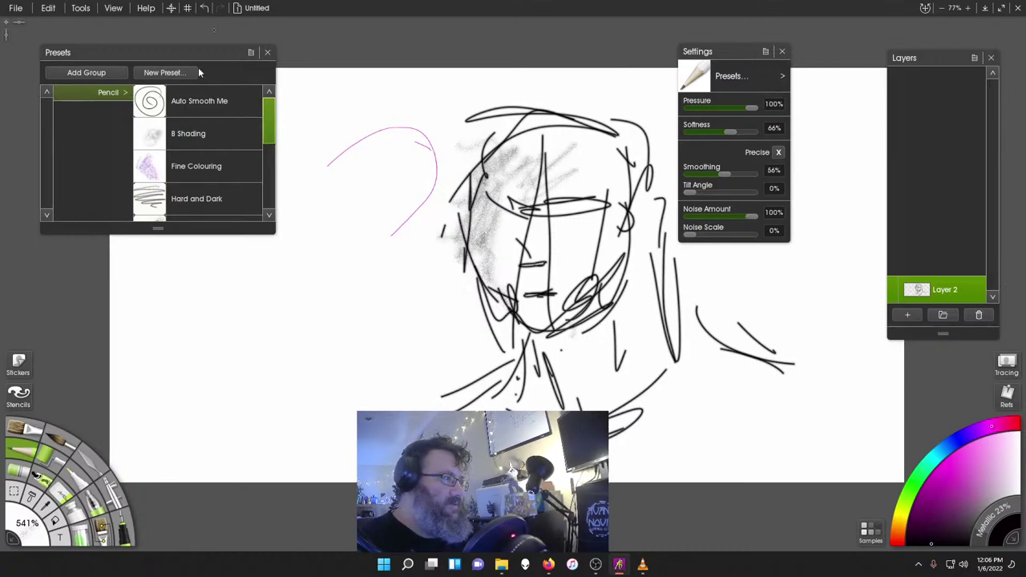
- Apply the Fine Colouring pencil preset and add light strokes around the nose and cheek
click(194, 168)
drag(543, 200, 521, 260)
drag(554, 225, 577, 255)
- Draw a Hard and Dark zigzag left of the head and a Hard Tip zigzag across the forehead and eye
scroll(193, 167, down, 2)
click(193, 141)
mouse_move(397, 271)
mouse_down()
mouse_move(421, 335)
mouse_move(299, 391)
mouse_up()
click(216, 200)
scroll(473, 233, down, 3)
scroll(473, 233, up, 4)
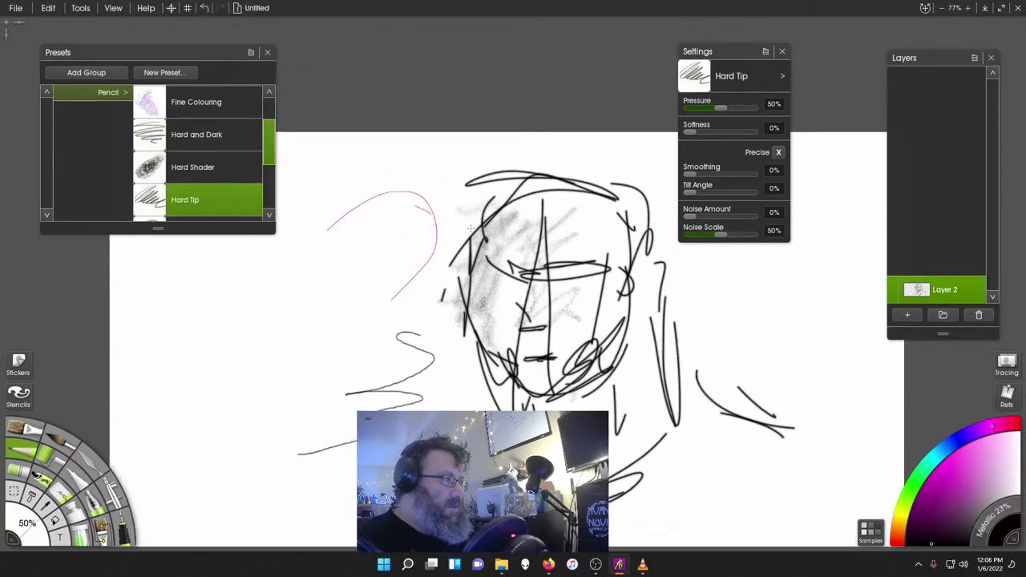
drag(467, 230, 524, 284)
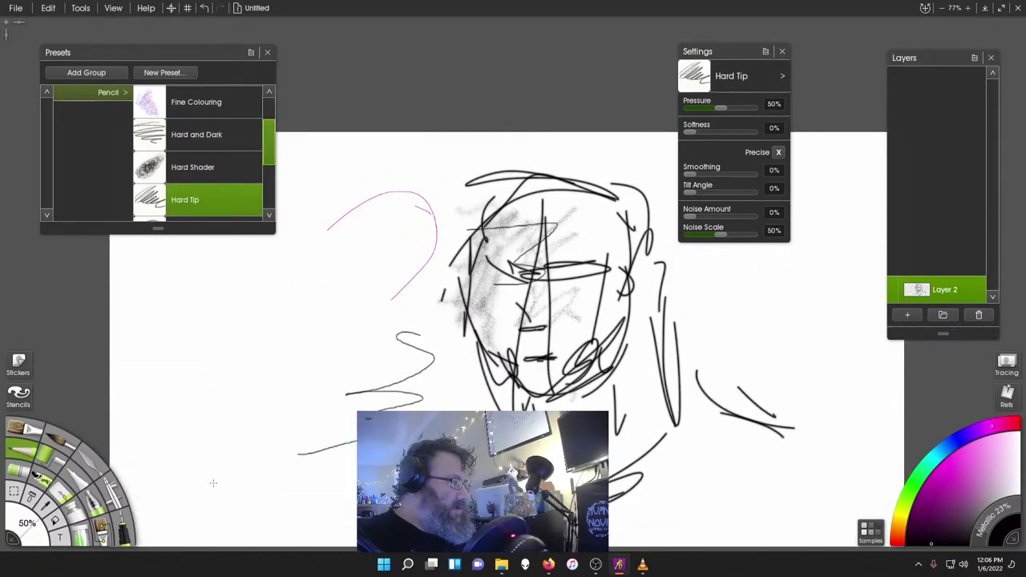
- Select the Paint Roller, set its size to 250%, and roll black paint back and forth over the head sketch
click(53, 456)
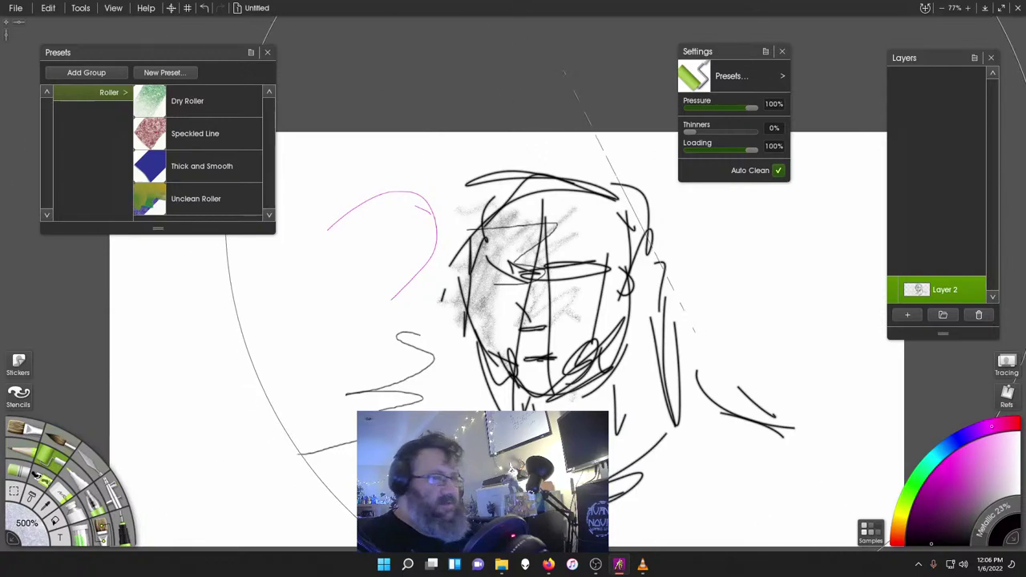
click(30, 530)
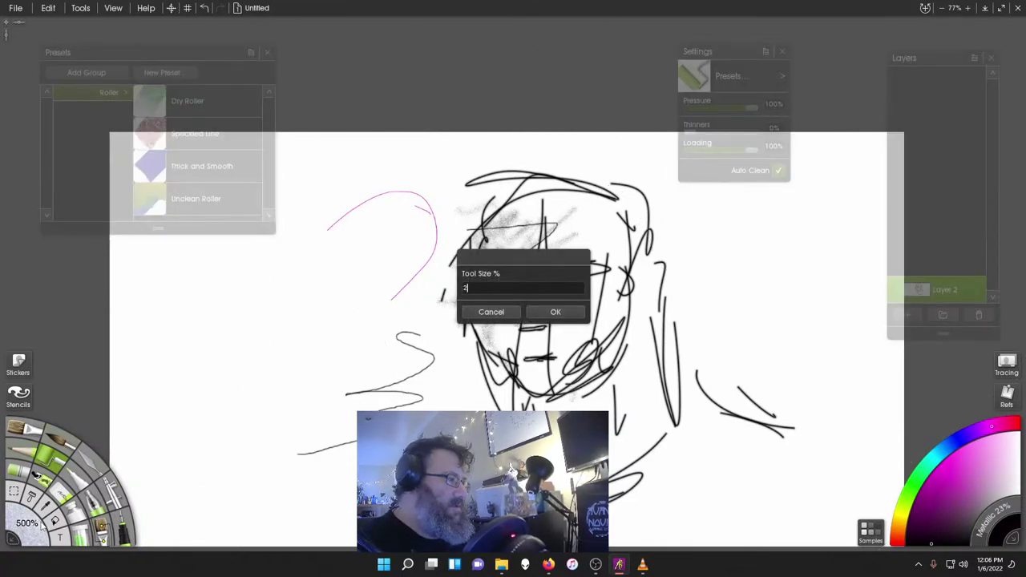
key(Return)
drag(105, 345, 802, 265)
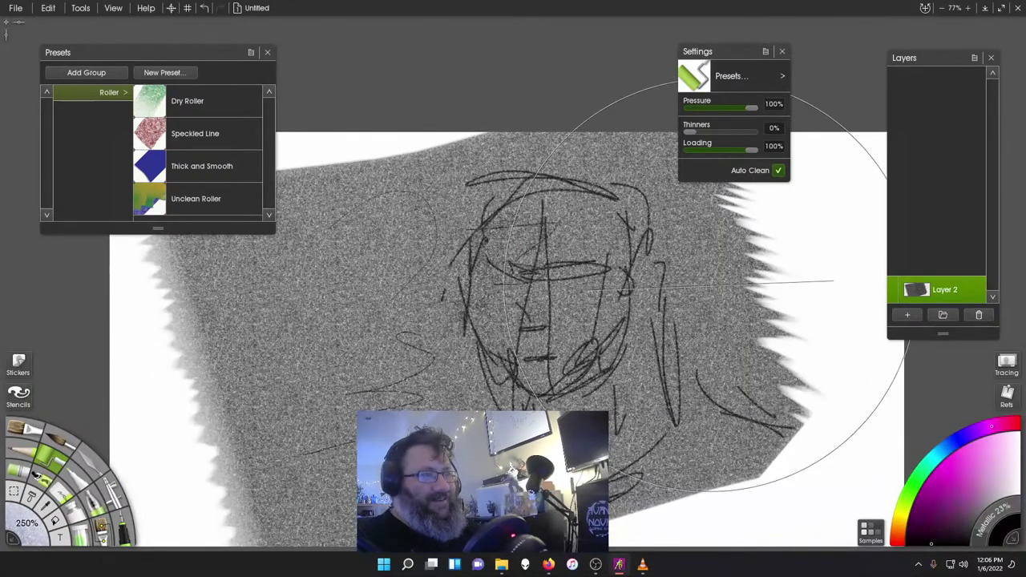
mouse_move(698, 273)
mouse_down()
mouse_move(621, 287)
mouse_move(449, 241)
mouse_move(265, 304)
mouse_move(337, 320)
mouse_up()
- Paint black and dark blue Thick and Smooth roller strokes over the rolled area, and work over the blue ones with Unclean Roller
click(202, 168)
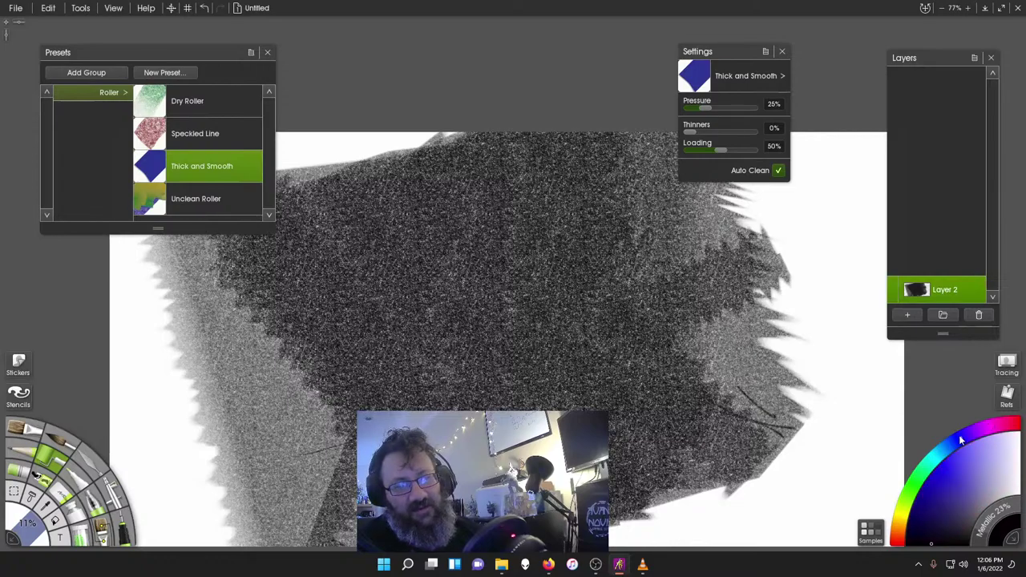
mouse_move(474, 274)
mouse_down()
mouse_move(421, 330)
mouse_move(522, 409)
mouse_up()
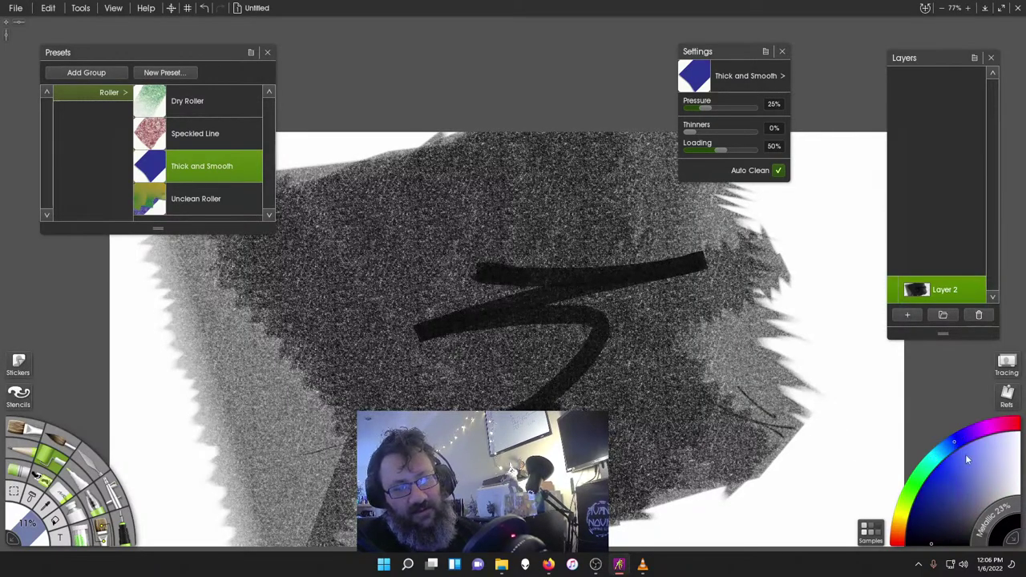
click(953, 491)
mouse_move(633, 247)
mouse_down()
mouse_move(665, 220)
mouse_move(725, 289)
mouse_move(716, 363)
mouse_up()
mouse_move(758, 227)
mouse_down()
mouse_move(485, 251)
mouse_move(411, 156)
mouse_up()
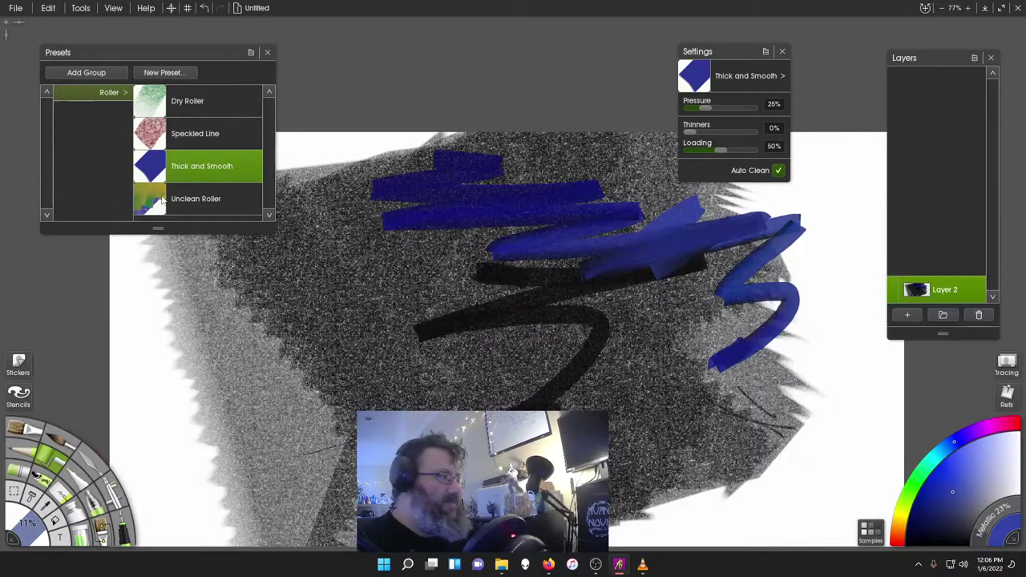
click(196, 199)
mouse_move(501, 244)
mouse_down()
mouse_move(553, 288)
mouse_move(770, 297)
mouse_move(741, 357)
mouse_move(850, 337)
mouse_move(774, 207)
mouse_up()
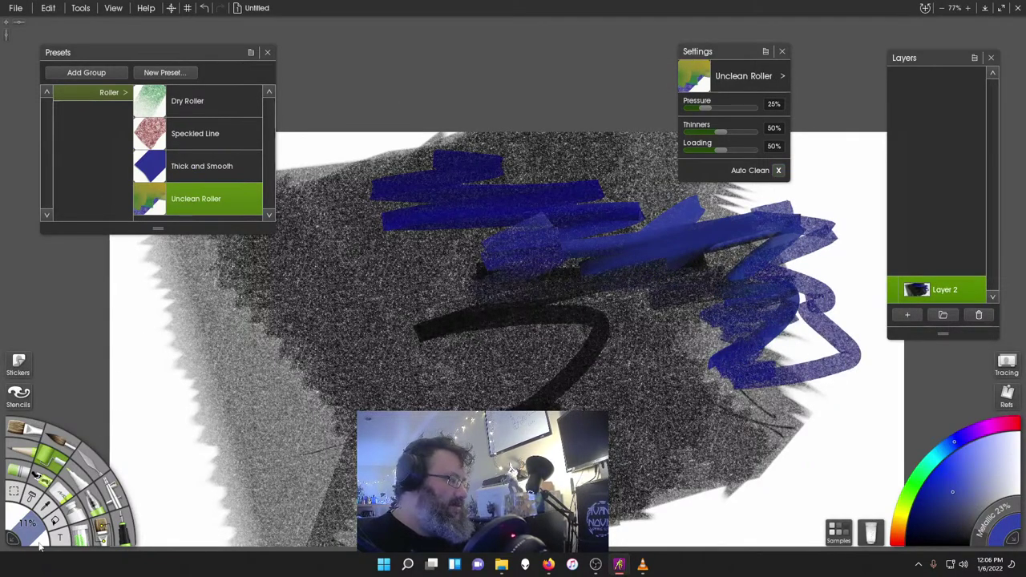
- Switch to the Felt Pen and replace the painted layer with a new empty layer
click(74, 486)
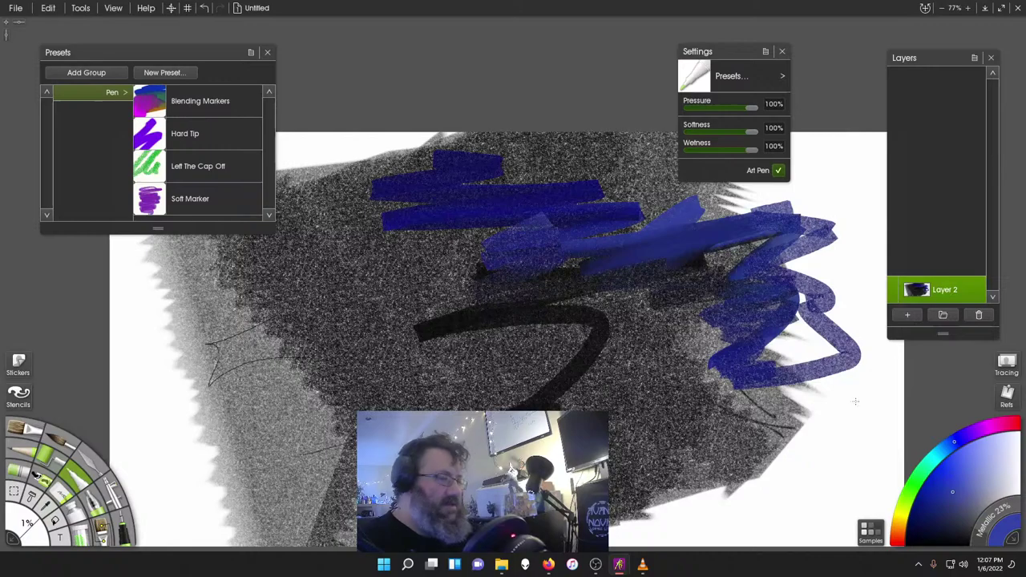
click(908, 315)
click(979, 315)
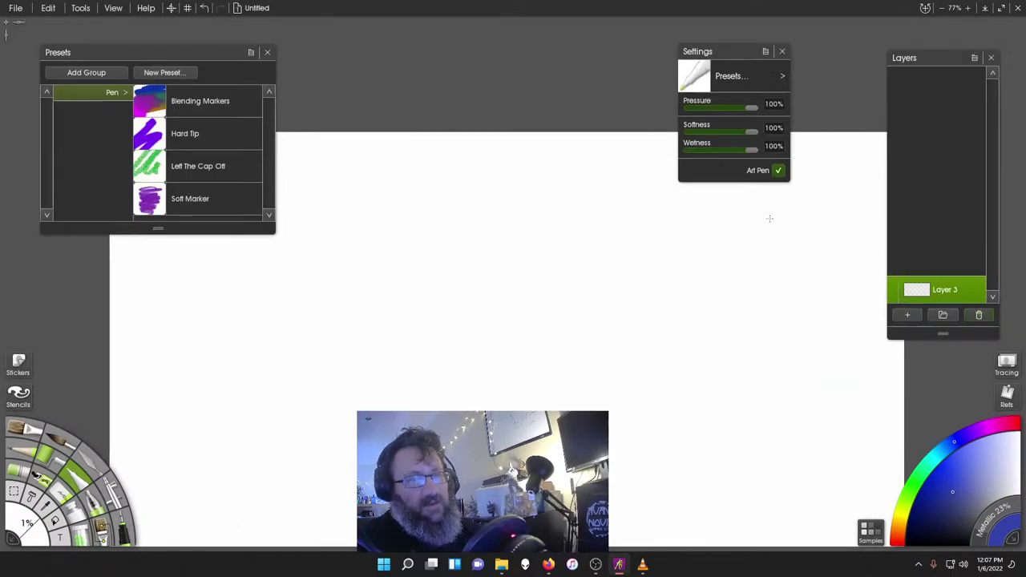
- Draw a blue diagonal line with the Hard Tip pen preset and a parallel one with the Soft Marker preset
click(160, 132)
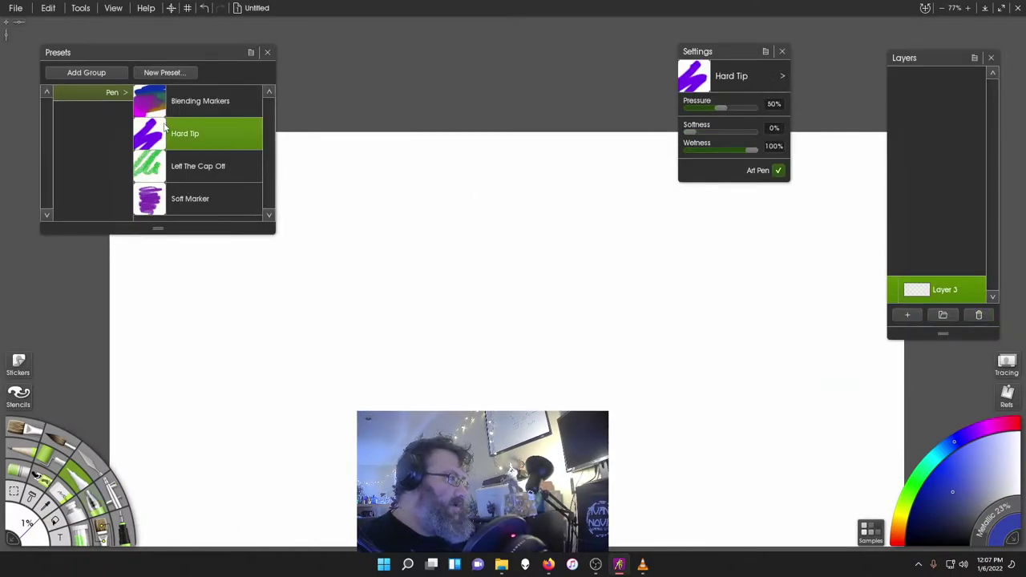
drag(318, 327, 450, 216)
click(162, 189)
drag(311, 300, 383, 243)
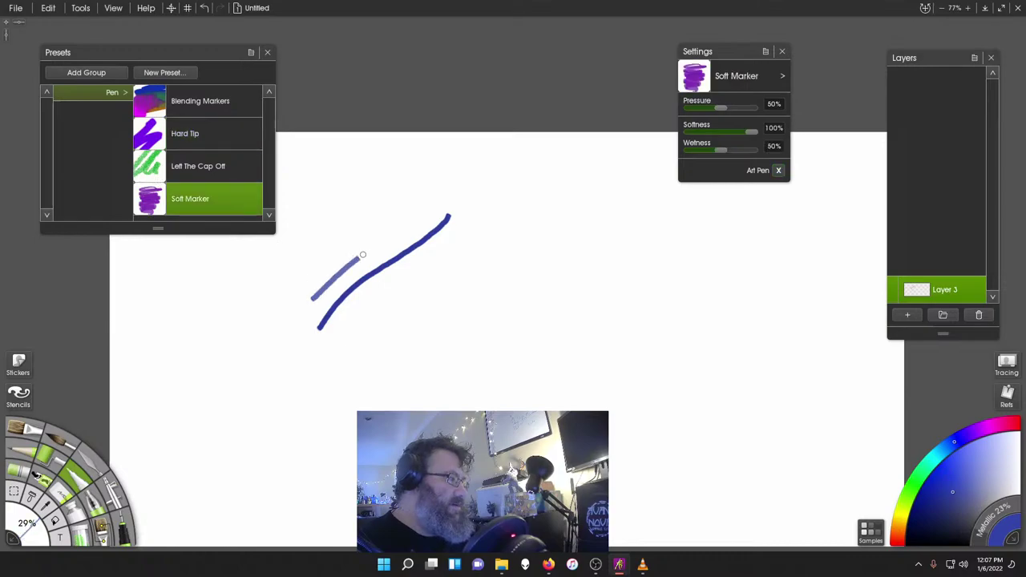
- Try the Left The Cap Off preset, return to Hard Tip, and draw two blue zigzags across and below the diagonal lines
click(192, 170)
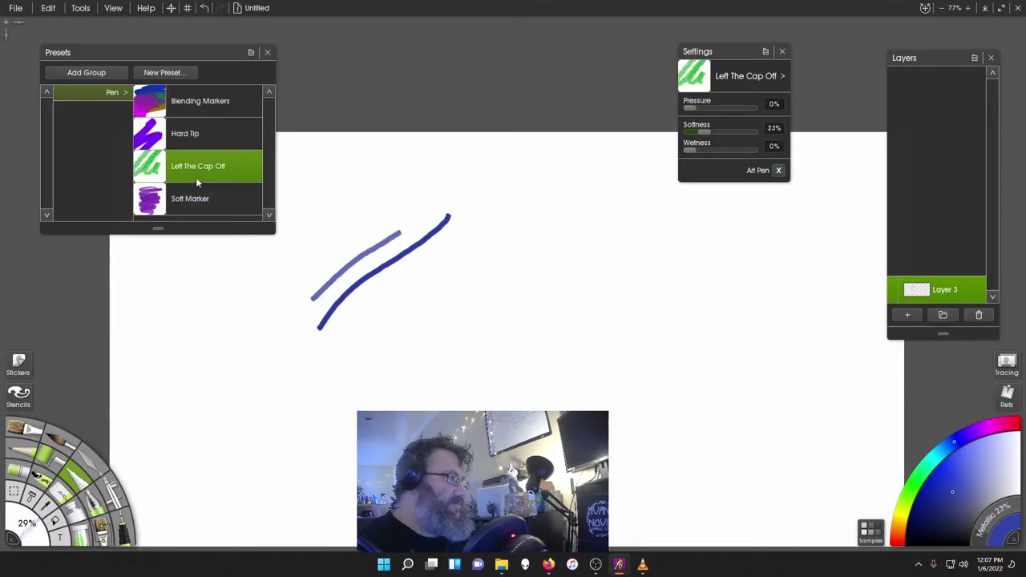
click(197, 133)
drag(267, 322, 390, 284)
drag(367, 309, 417, 391)
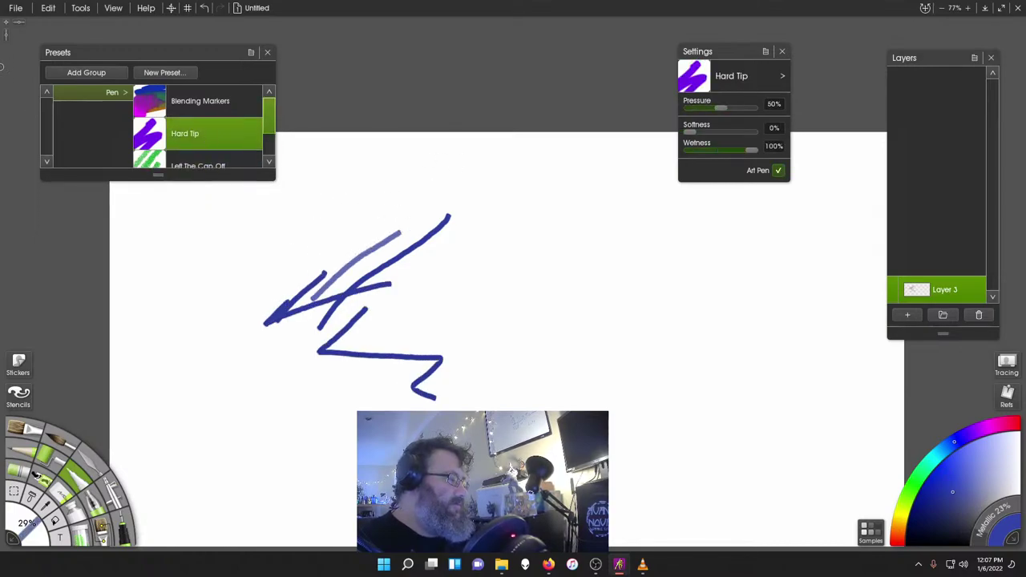
- Select the Gloop Pen, draw a small blue loop beside the zigzags, and set the pen size to 173%
click(100, 509)
drag(541, 299, 538, 303)
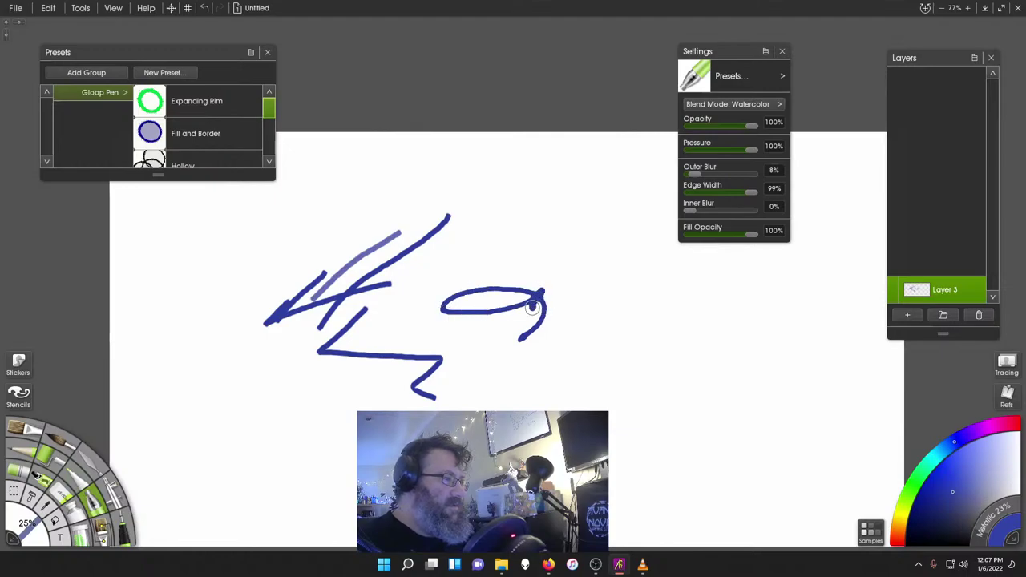
drag(28, 525, 182, 546)
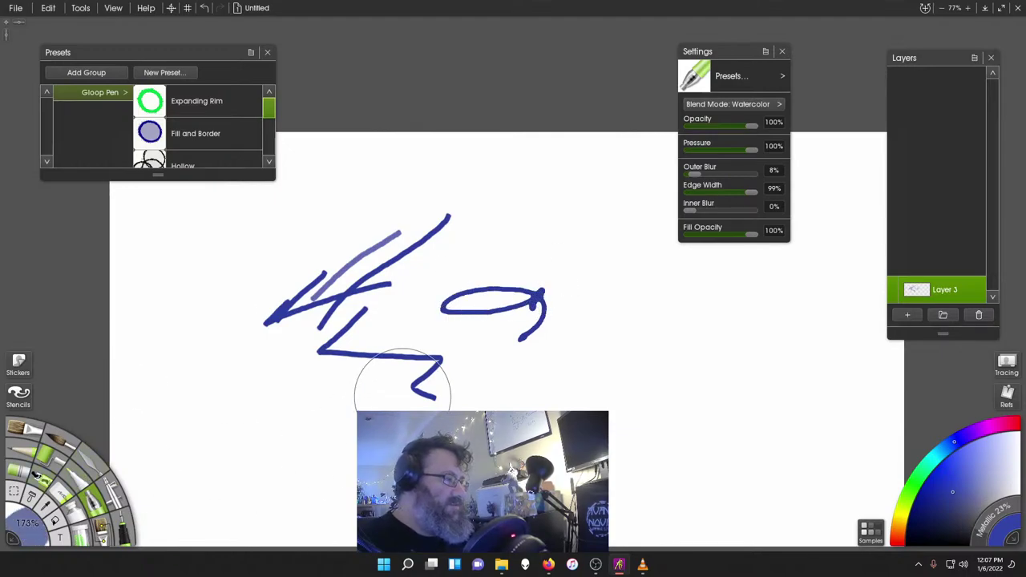
- Draw two solid blue blobs with the Gloop Pen, and add branching outlined strokes using the Fill and Border preset
mouse_move(402, 391)
mouse_down()
mouse_move(425, 373)
mouse_move(532, 362)
mouse_move(597, 370)
mouse_up()
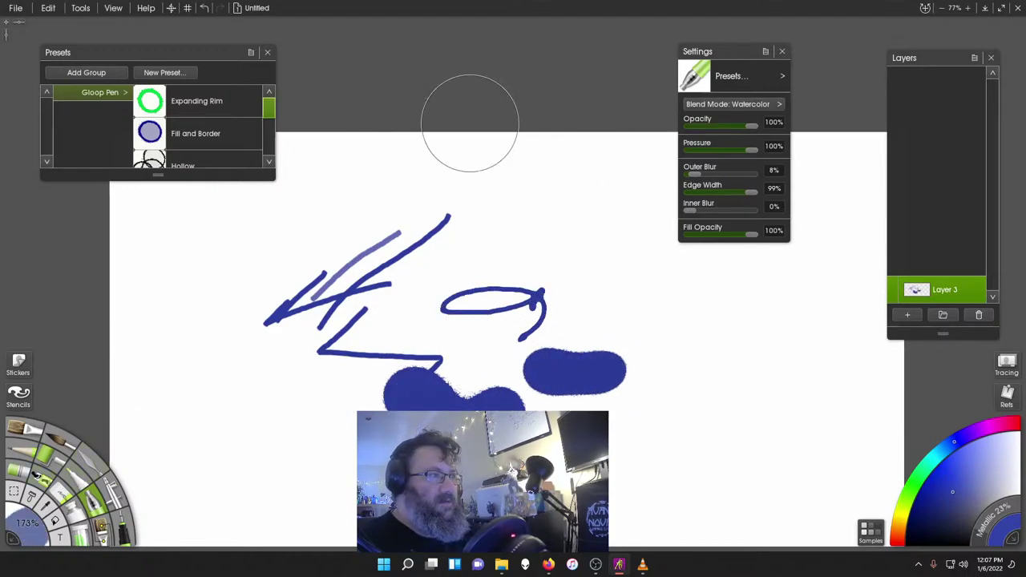
click(195, 133)
mouse_move(626, 241)
mouse_down()
mouse_move(705, 305)
mouse_move(676, 267)
mouse_move(693, 263)
mouse_move(714, 281)
mouse_move(697, 264)
mouse_move(715, 256)
mouse_move(773, 267)
mouse_move(744, 264)
mouse_move(776, 319)
mouse_move(746, 313)
mouse_move(660, 396)
mouse_move(625, 414)
mouse_move(708, 340)
mouse_move(710, 305)
mouse_move(688, 309)
mouse_move(693, 280)
mouse_move(629, 267)
mouse_move(560, 210)
mouse_up()
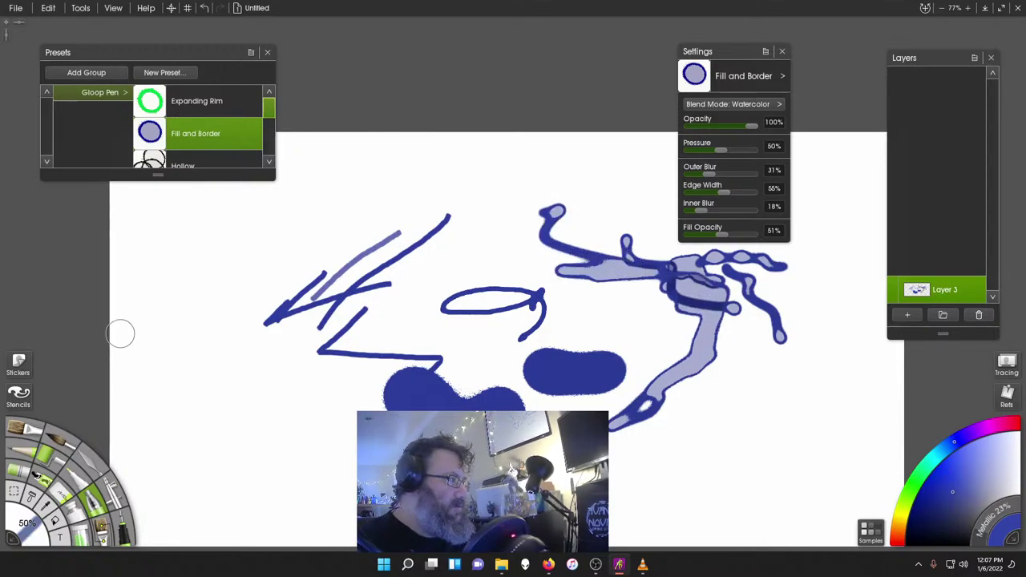
- Draw wavy outlined strokes with the Hollow preset and a wide shaded stroke with the Instant Shaded Pipe preset
scroll(168, 130, down, 2)
click(168, 112)
mouse_move(303, 195)
mouse_down()
mouse_move(507, 233)
mouse_move(619, 272)
mouse_move(618, 226)
mouse_up()
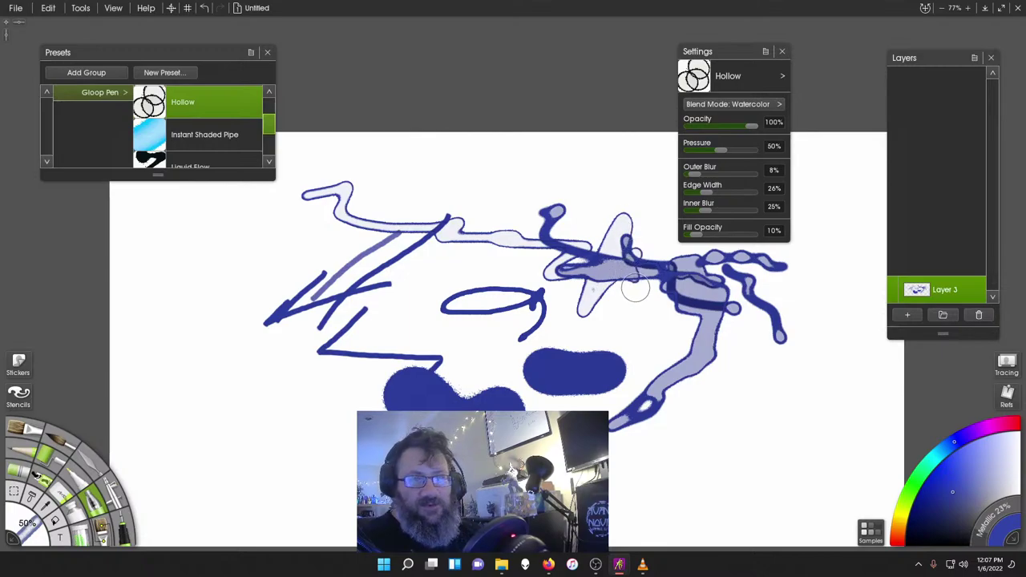
drag(633, 295, 674, 281)
click(201, 129)
mouse_move(470, 230)
mouse_down()
mouse_move(505, 196)
mouse_move(546, 184)
mouse_move(706, 337)
mouse_up()
- Paint brighter blue Liquid Flow strokes, starting with thin ones and continuing with thick ones at 148% size
scroll(235, 129, down, 2)
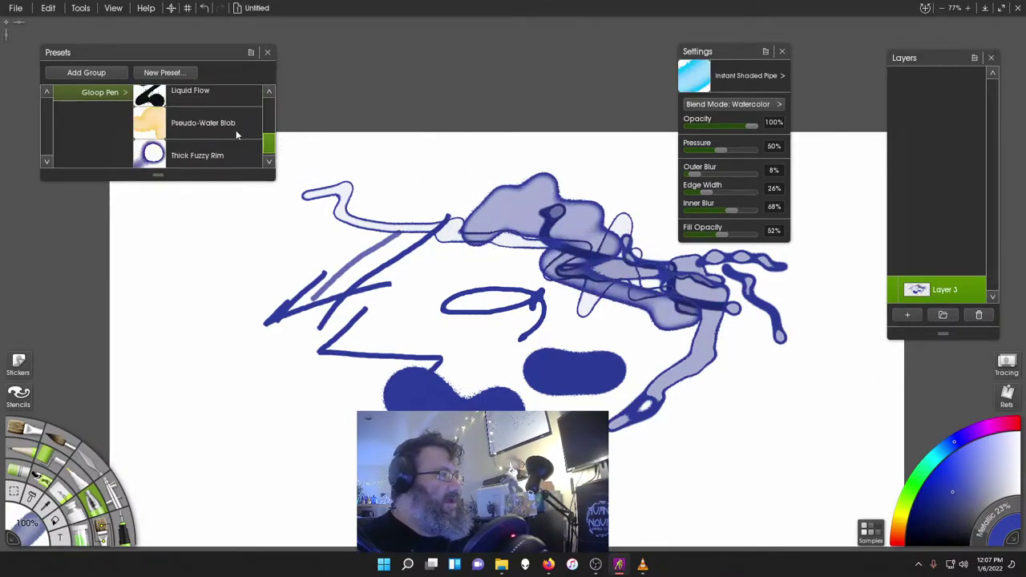
click(216, 90)
click(939, 479)
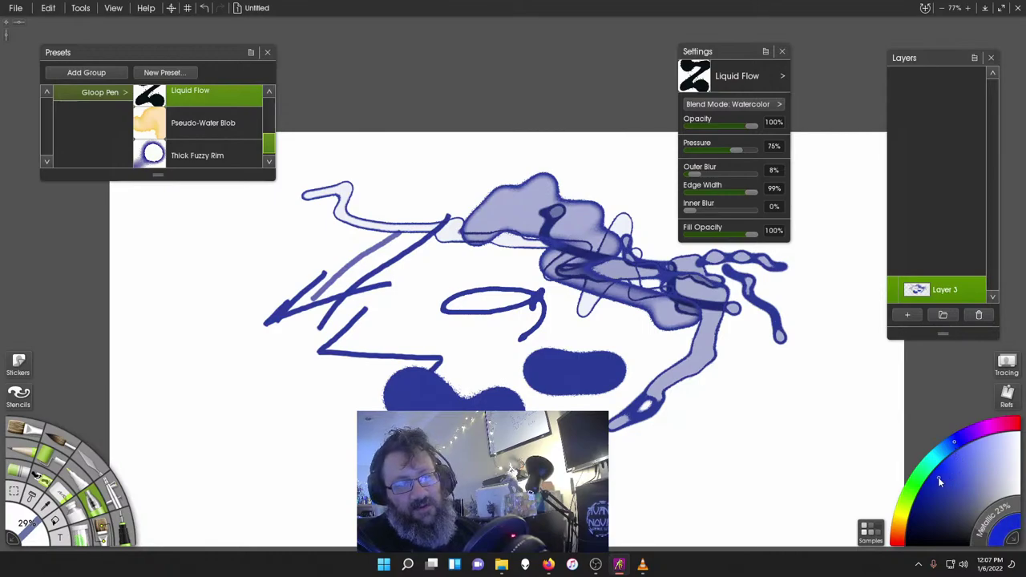
drag(193, 385, 175, 387)
drag(53, 521, 149, 526)
mouse_move(216, 400)
mouse_down()
mouse_move(257, 418)
mouse_move(288, 474)
mouse_move(275, 420)
mouse_move(296, 403)
mouse_move(399, 243)
mouse_up()
drag(476, 243, 414, 413)
drag(486, 264, 535, 288)
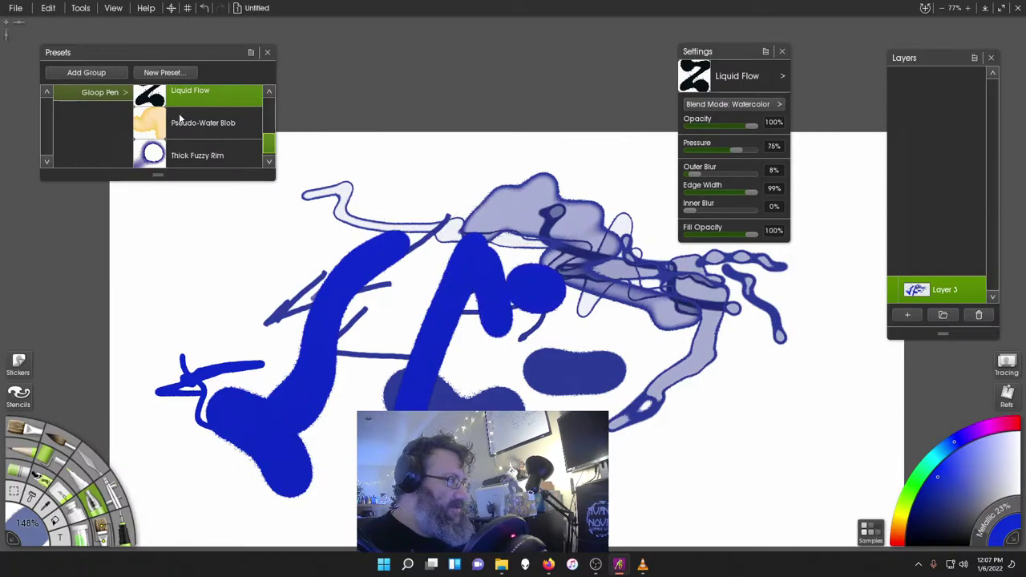
- Try the Pseudo-Water Blob preset and draw soft-edged blue strokes beside the thick ones with Thick Fuzzy Rim
click(180, 119)
click(194, 157)
mouse_move(294, 287)
mouse_down()
mouse_move(360, 232)
mouse_move(346, 314)
mouse_move(365, 349)
mouse_up()
scroll(200, 128, up, 5)
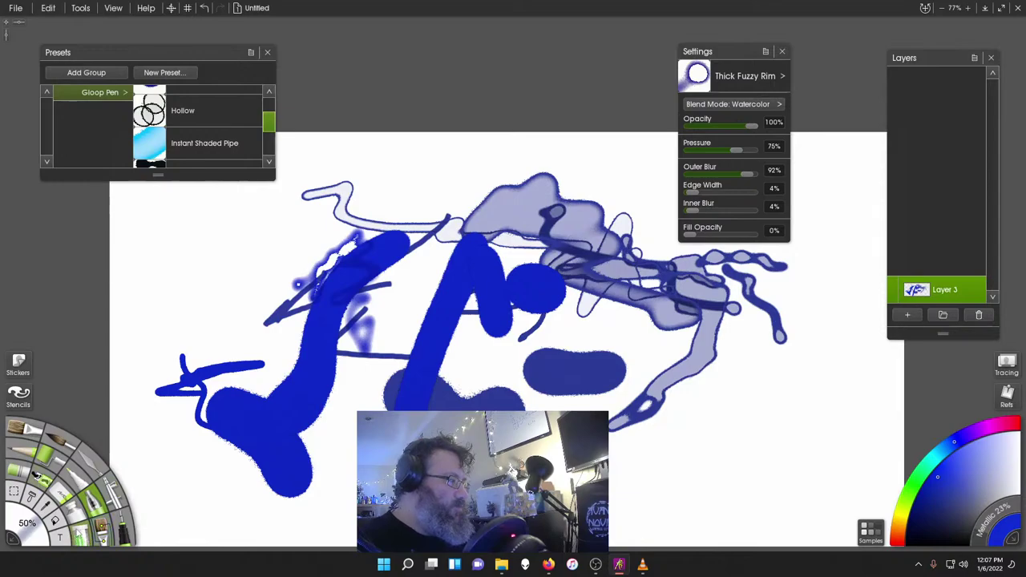
- Switch to the Pastel tool and scribble blue zigzags over the canvas's upper corner with Heavy Crayon and Light Pastel
click(11, 475)
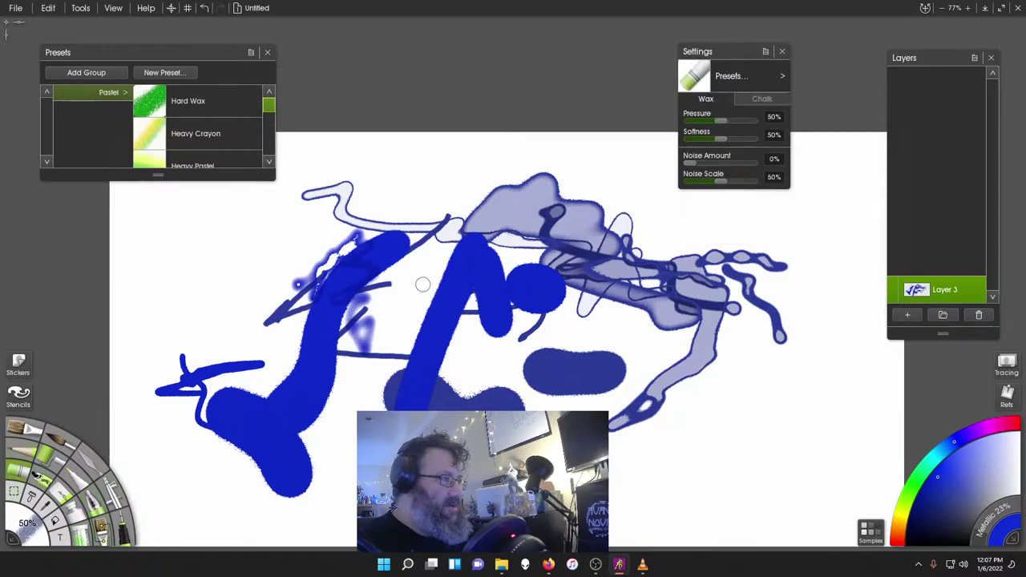
click(195, 134)
mouse_move(241, 213)
mouse_down()
mouse_move(201, 257)
mouse_move(257, 280)
mouse_move(230, 294)
mouse_move(281, 331)
mouse_up()
scroll(183, 112, down, 3)
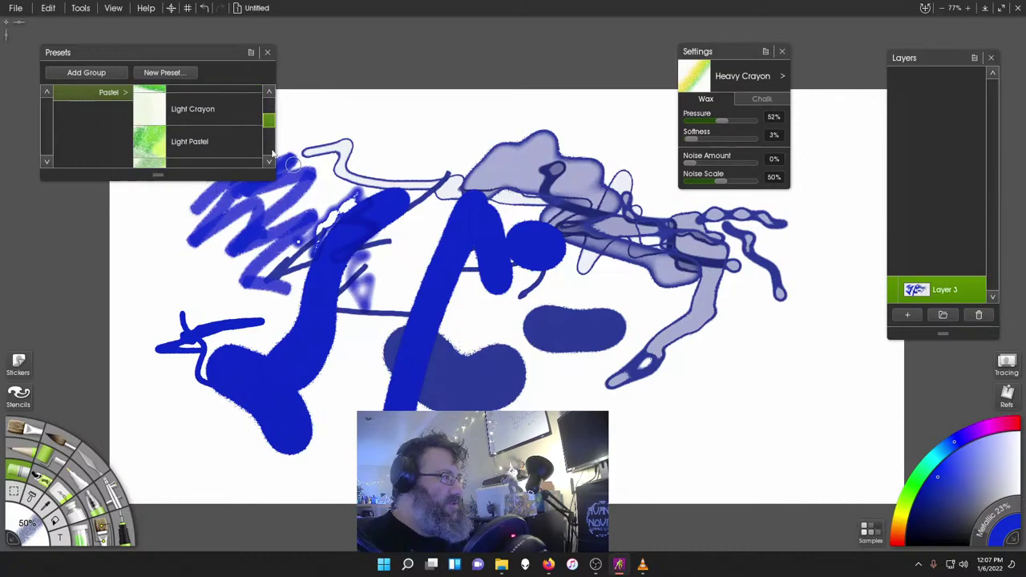
click(255, 141)
mouse_move(187, 296)
mouse_down()
mouse_move(273, 276)
mouse_move(197, 297)
mouse_move(185, 240)
mouse_move(236, 204)
mouse_up()
- Choose the Medium Pastel preset and scribble a short blue zigzag above the thick Liquid Flow strokes
scroll(208, 141, down, 1)
click(215, 146)
scroll(192, 113, down, 1)
click(201, 124)
mouse_move(369, 173)
mouse_down()
mouse_move(429, 121)
mouse_move(457, 184)
mouse_up()
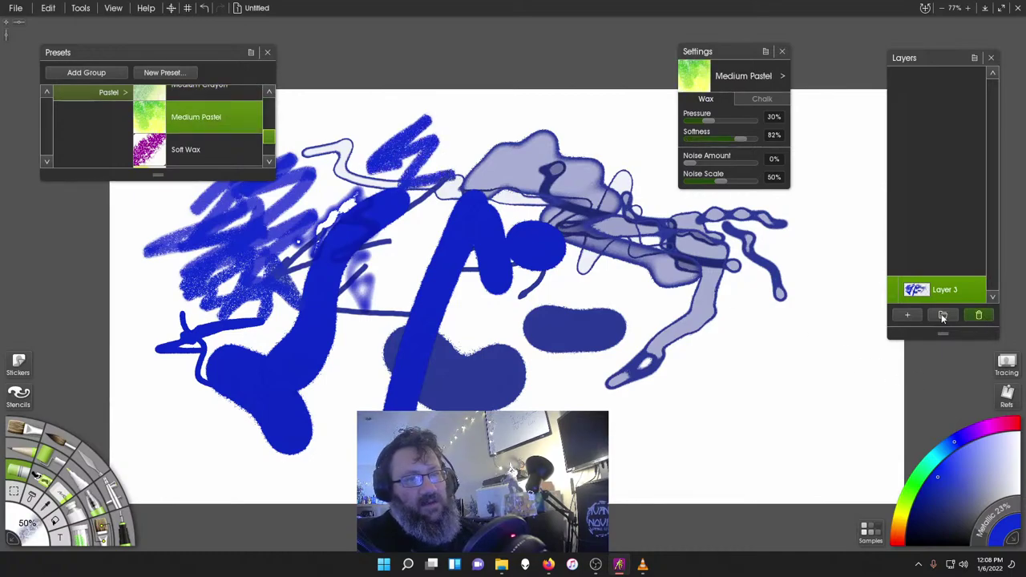
- Replace the painted layer with a new empty layer and switch to the Sticker Spray tool
click(909, 315)
click(979, 316)
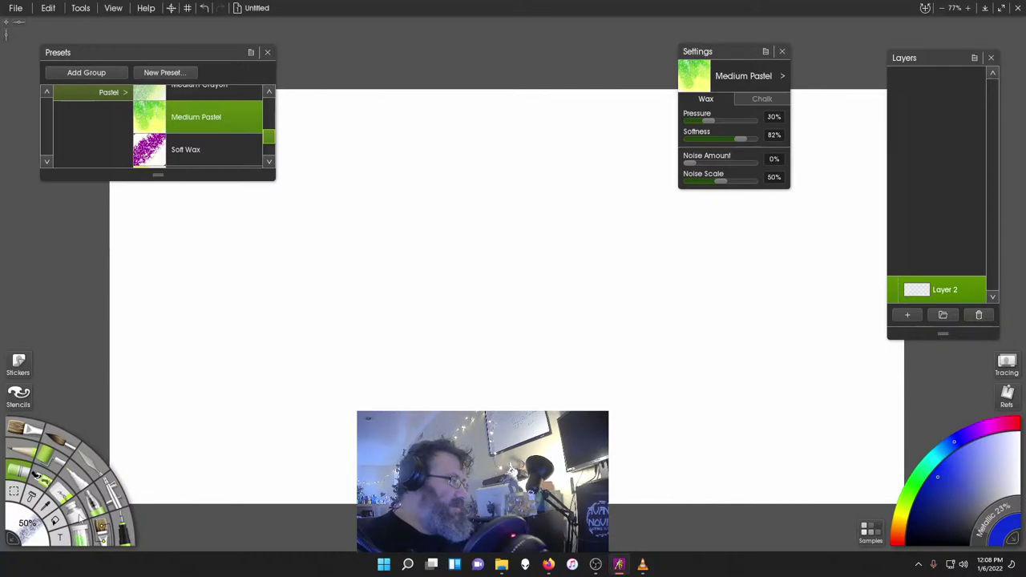
click(36, 477)
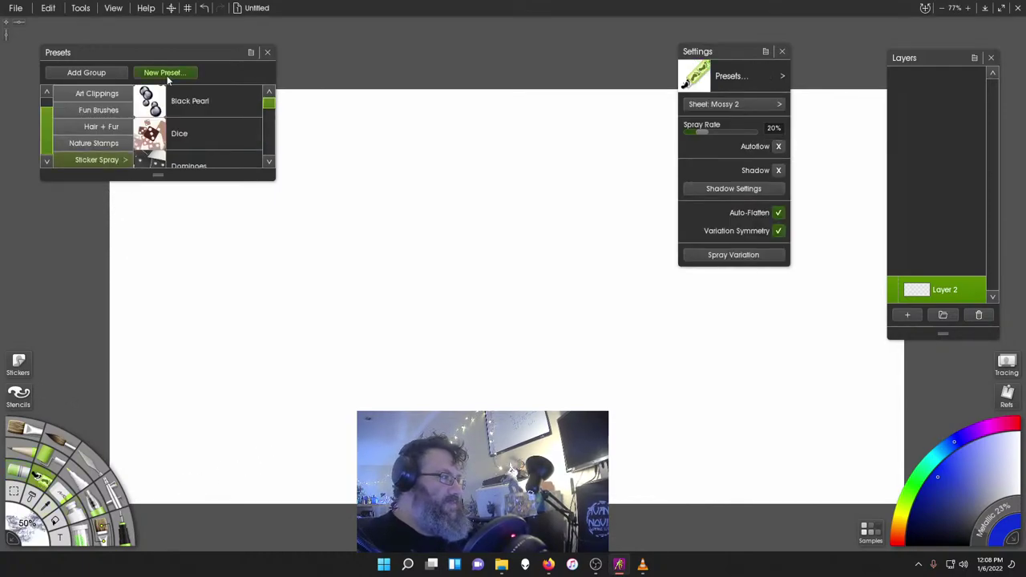
- Enlarge the preset list and browse the Nature Stamps, Hair + Fur, Fun Brushes and Art Clippings groups
drag(152, 178, 125, 371)
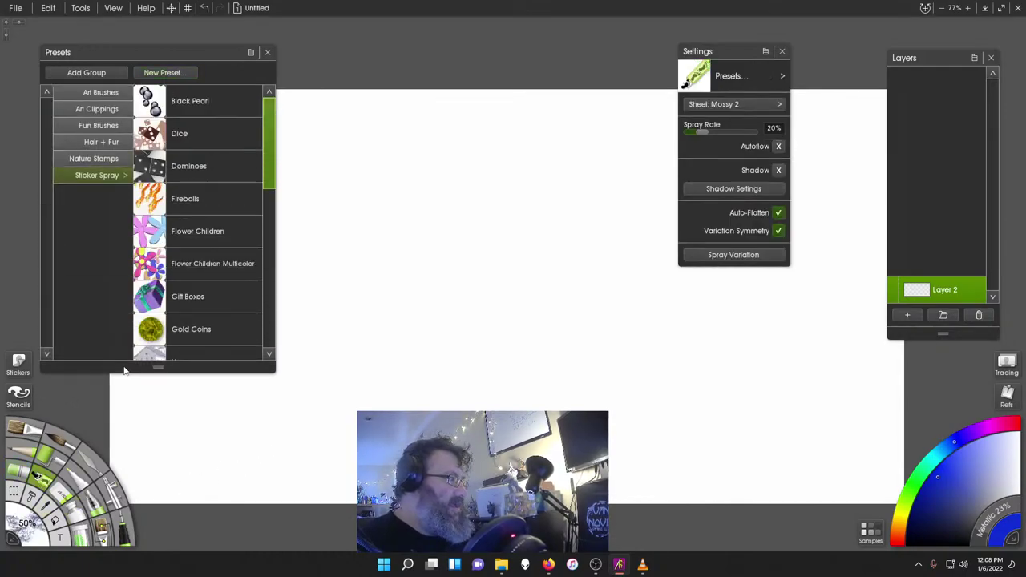
click(87, 158)
click(81, 142)
click(88, 125)
scroll(204, 154, down, 3)
click(89, 112)
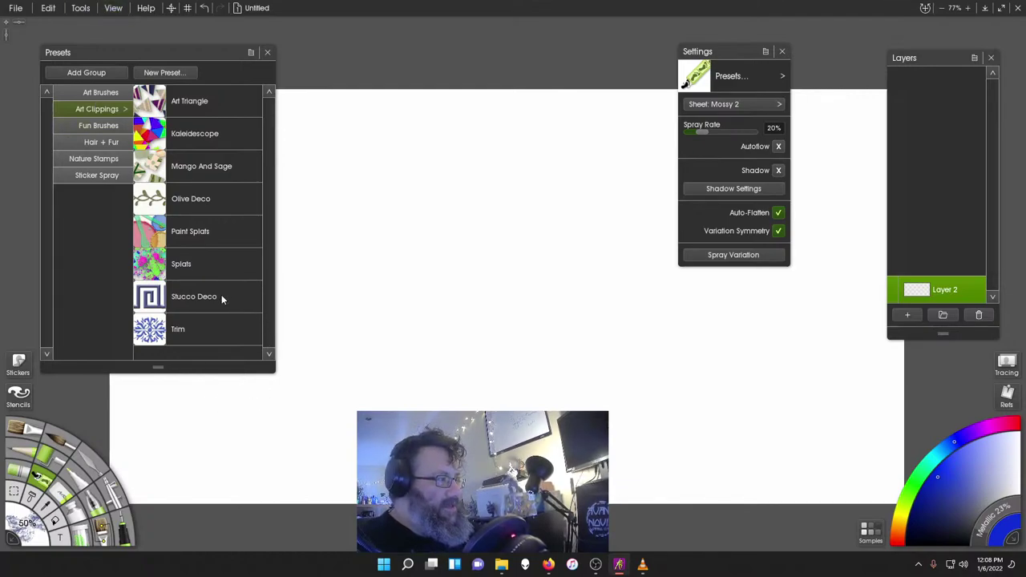
- Spray dark blue paint splatters across the canvas with the Splats preset at 202% size
click(210, 269)
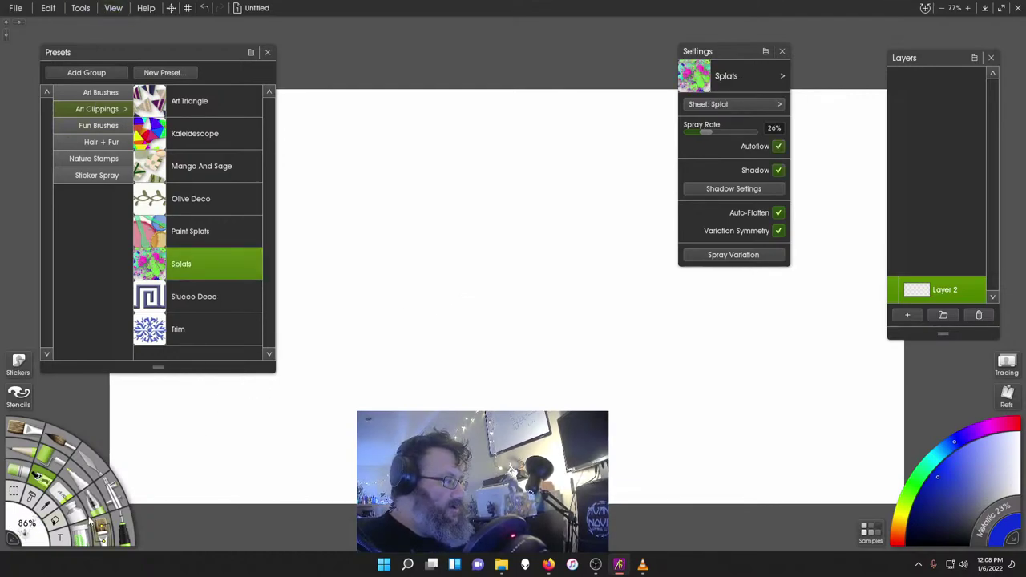
mouse_move(469, 318)
mouse_down()
mouse_move(482, 250)
mouse_move(485, 280)
mouse_move(425, 265)
mouse_move(371, 281)
mouse_move(474, 201)
mouse_move(505, 200)
mouse_move(605, 300)
mouse_move(569, 256)
mouse_move(522, 296)
mouse_move(521, 241)
mouse_move(505, 265)
mouse_move(473, 257)
mouse_up()
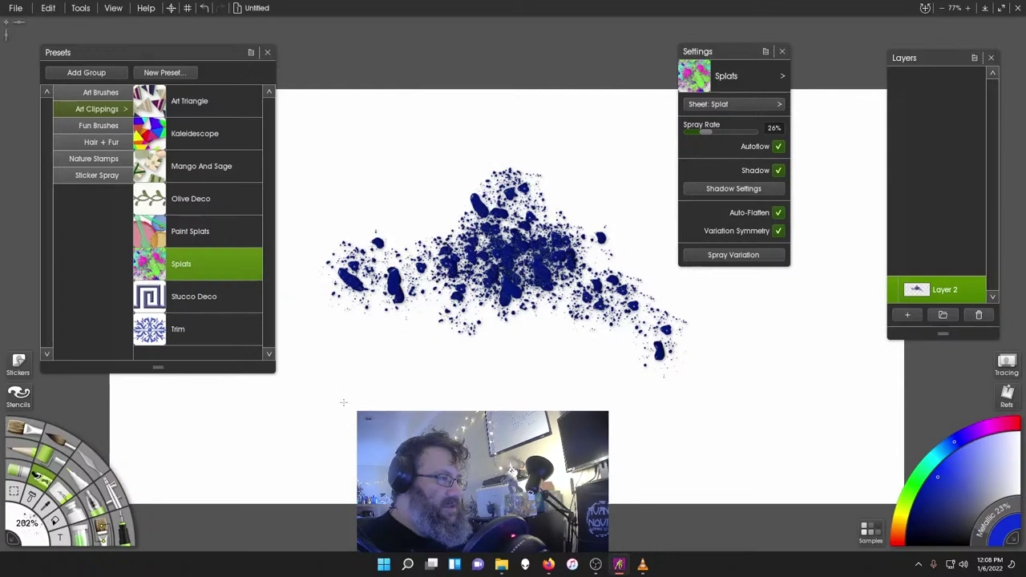
mouse_move(343, 403)
mouse_down()
mouse_move(381, 357)
mouse_move(489, 339)
mouse_move(377, 323)
mouse_move(377, 296)
mouse_move(417, 289)
mouse_move(433, 217)
mouse_up()
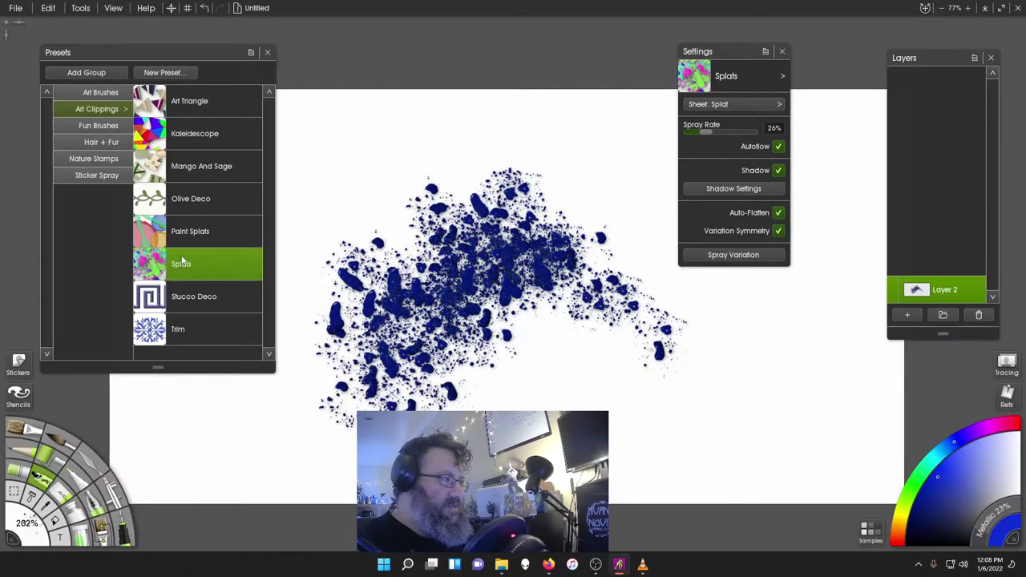
- Move the tool settings away from the canvas center and choose the Mossy 2 preset from Nature Stamps
drag(735, 52, 802, 34)
click(91, 158)
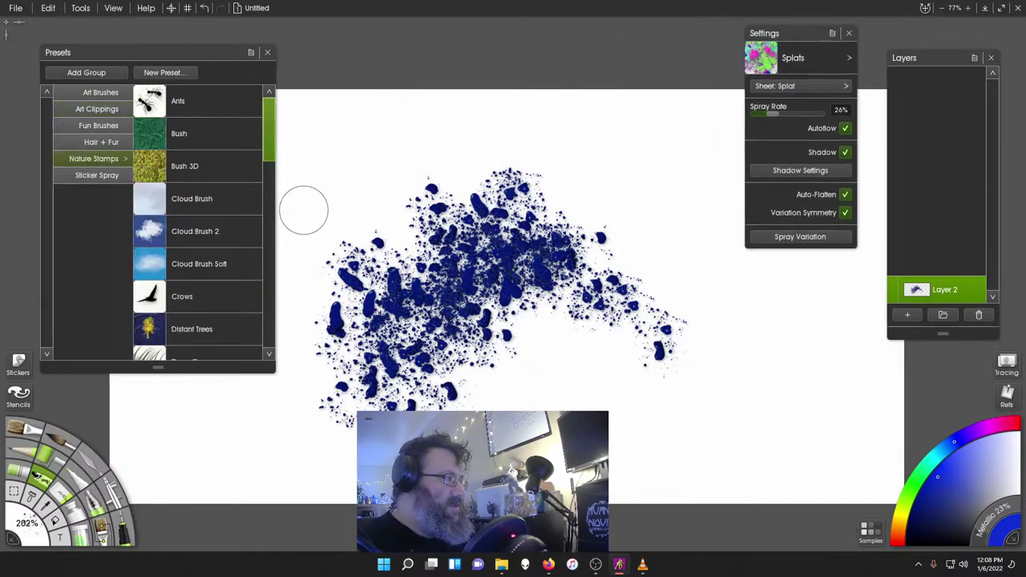
scroll(197, 303, down, 10)
scroll(203, 295, down, 3)
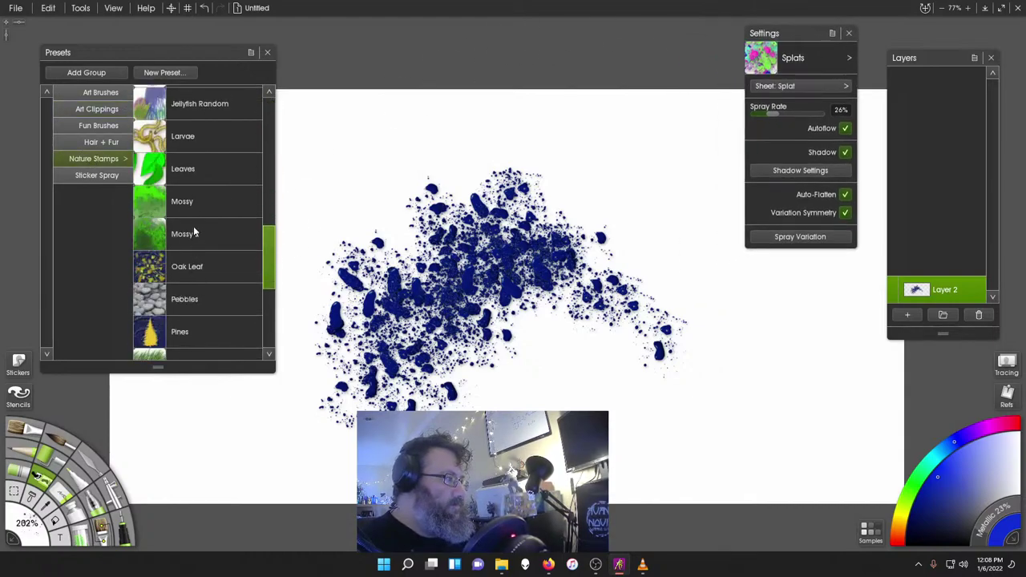
click(199, 232)
click(201, 197)
click(200, 233)
click(190, 172)
click(190, 234)
- Spray a blue mossy texture above the splatters and close the preset list
drag(33, 539, 56, 526)
mouse_move(344, 176)
mouse_down()
mouse_move(392, 179)
mouse_move(382, 132)
mouse_move(350, 207)
mouse_move(327, 225)
mouse_up()
click(269, 201)
click(268, 53)
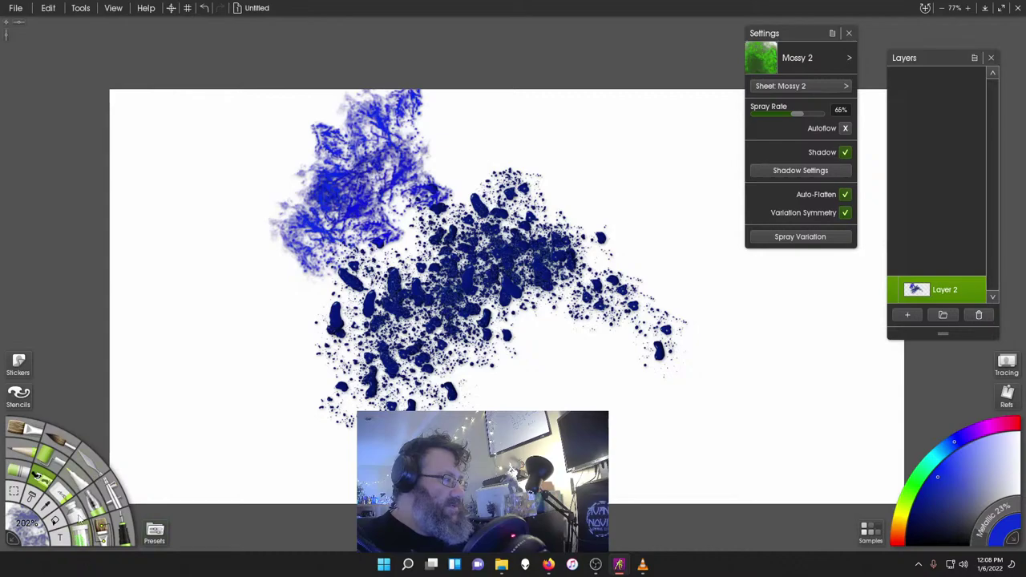
- Lock Layer 2's transparency and cover the sprayed marks with blue glitter at 227% size
click(980, 298)
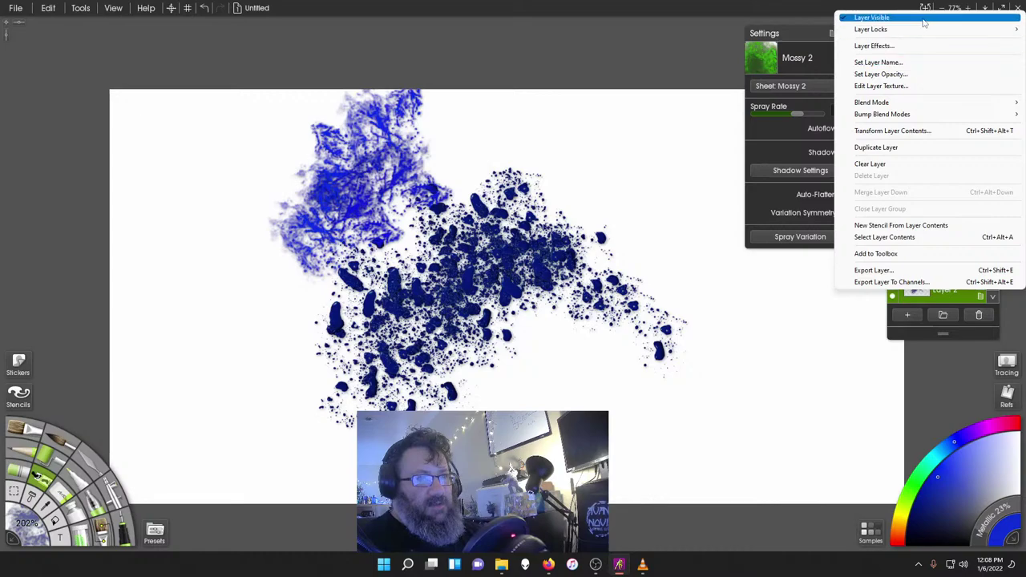
mouse_move(858, 29)
click(822, 48)
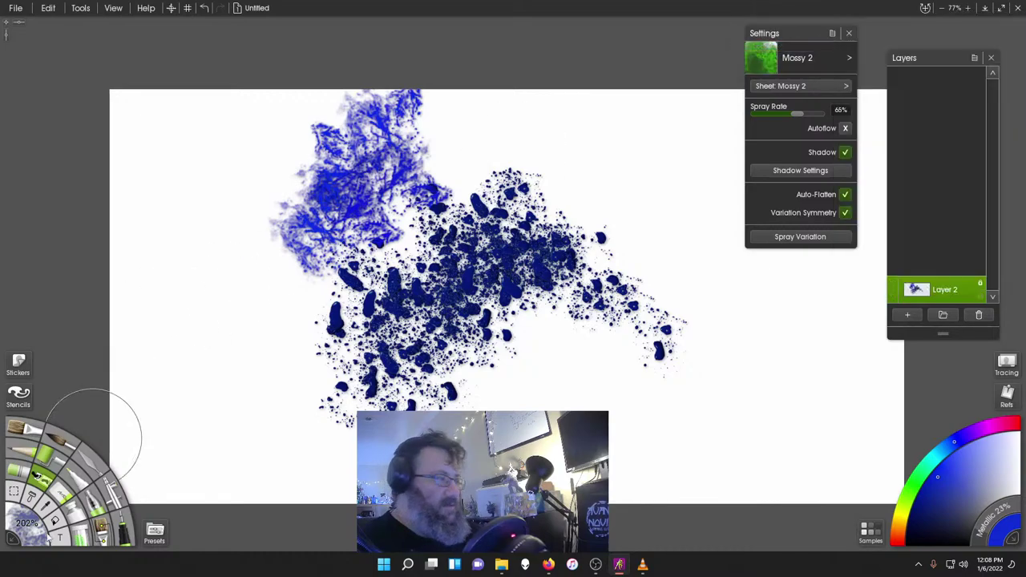
click(81, 535)
mouse_move(397, 295)
mouse_down()
mouse_move(357, 197)
mouse_move(377, 169)
mouse_move(461, 237)
mouse_move(314, 239)
mouse_move(359, 143)
mouse_move(465, 265)
mouse_move(646, 307)
mouse_move(659, 351)
mouse_move(401, 374)
mouse_move(340, 333)
mouse_move(409, 325)
mouse_move(486, 215)
mouse_move(441, 297)
mouse_move(549, 240)
mouse_move(345, 233)
mouse_move(381, 170)
mouse_move(415, 186)
mouse_up()
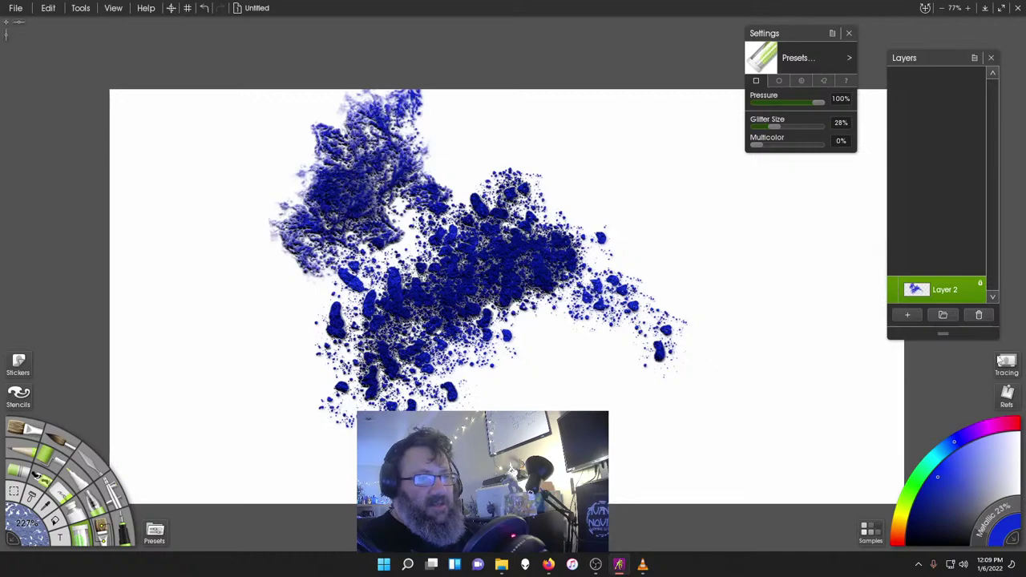
- Unlock Layer 2's transparency and smear the glittered marks using the palette knife's Harsh Chaos preset
click(989, 287)
click(954, 298)
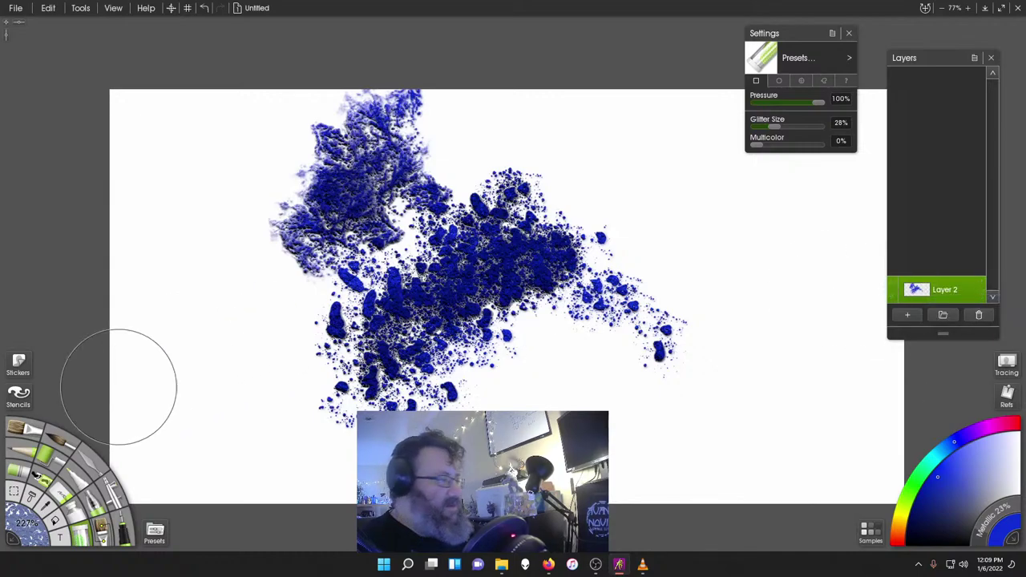
click(93, 460)
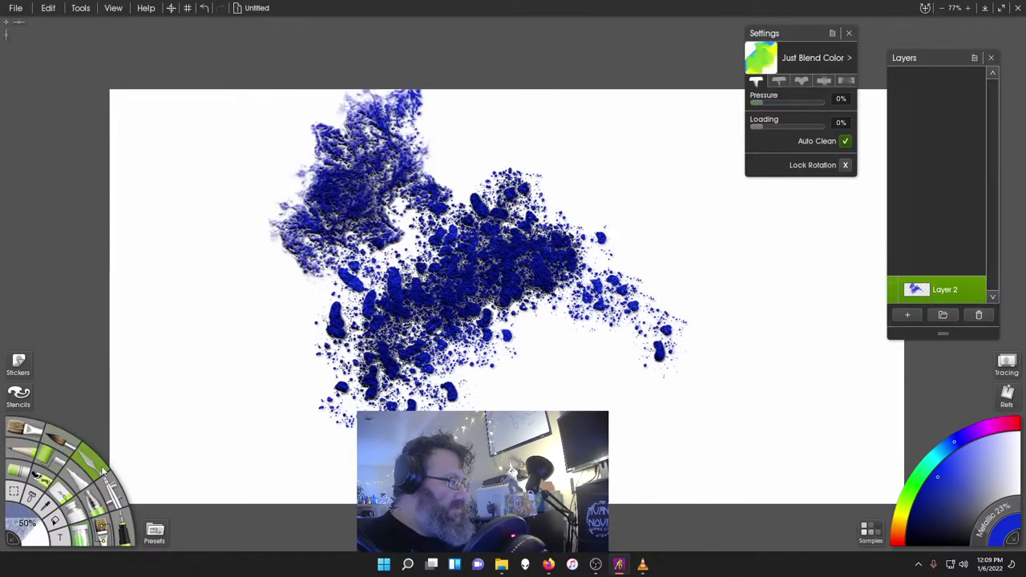
click(150, 536)
click(198, 221)
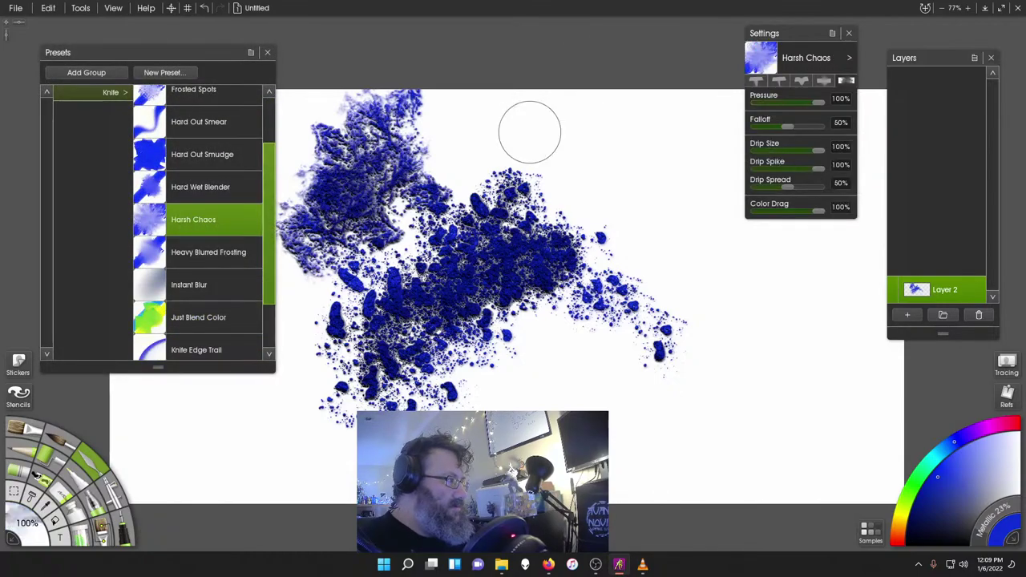
mouse_move(514, 182)
mouse_down()
mouse_move(522, 214)
mouse_move(562, 216)
mouse_move(586, 250)
mouse_move(550, 309)
mouse_move(482, 353)
mouse_move(462, 385)
mouse_move(457, 357)
mouse_move(370, 361)
mouse_move(321, 345)
mouse_move(298, 309)
mouse_move(337, 277)
mouse_move(410, 297)
mouse_move(370, 229)
mouse_move(442, 176)
mouse_move(490, 172)
mouse_up()
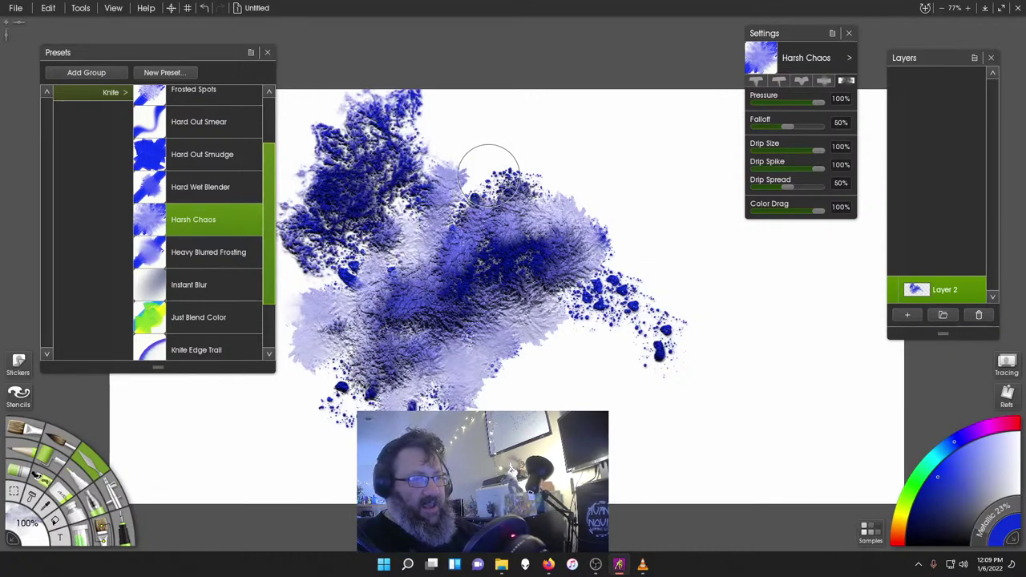
- Lay thick, ridged blue paint strokes over the smeared marks and roughen them with the Harsh Chaos palette knife
click(72, 510)
drag(318, 437, 547, 318)
drag(474, 429, 562, 353)
drag(503, 319, 657, 235)
mouse_move(527, 389)
mouse_down()
mouse_move(631, 256)
mouse_move(597, 366)
mouse_up()
drag(588, 330, 645, 472)
drag(590, 360, 632, 381)
drag(593, 296, 629, 316)
drag(448, 220, 405, 173)
drag(457, 292, 349, 205)
drag(393, 337, 315, 285)
click(94, 467)
mouse_move(358, 369)
mouse_down()
mouse_move(343, 376)
mouse_move(425, 308)
mouse_move(370, 223)
mouse_move(437, 172)
mouse_move(477, 224)
mouse_move(670, 231)
mouse_move(624, 314)
mouse_move(657, 361)
mouse_move(666, 491)
mouse_up()
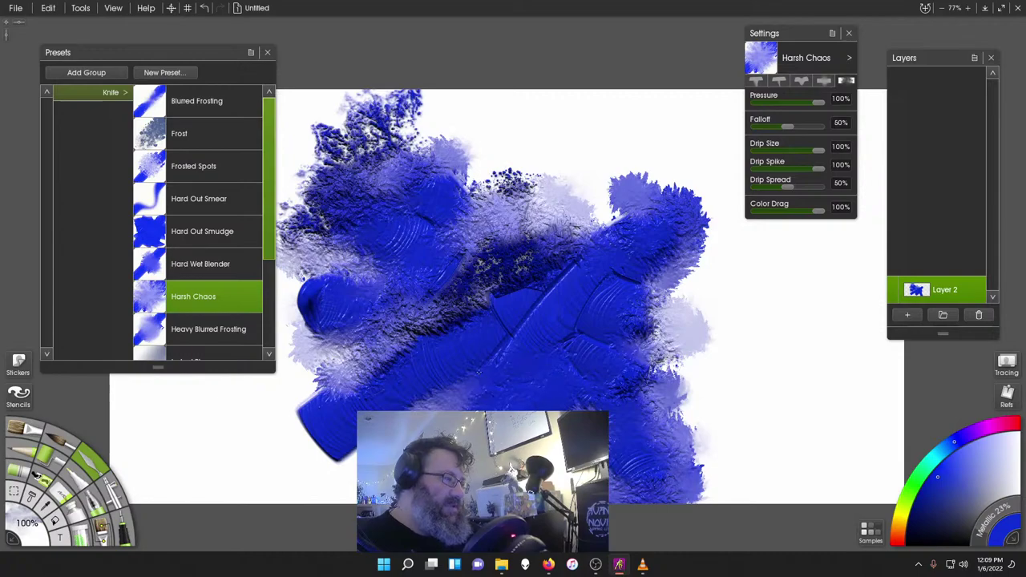
- Undo the knife smears, thick paint, glitter, mossy texture and last splatter stroke, back to the first Splats spray
key(ctrl+z)
key(ctrl+z)
key(ctrl+z)
key(ctrl+z)
key(ctrl+z)
key(ctrl+z)
key(ctrl+z)
key(ctrl+z)
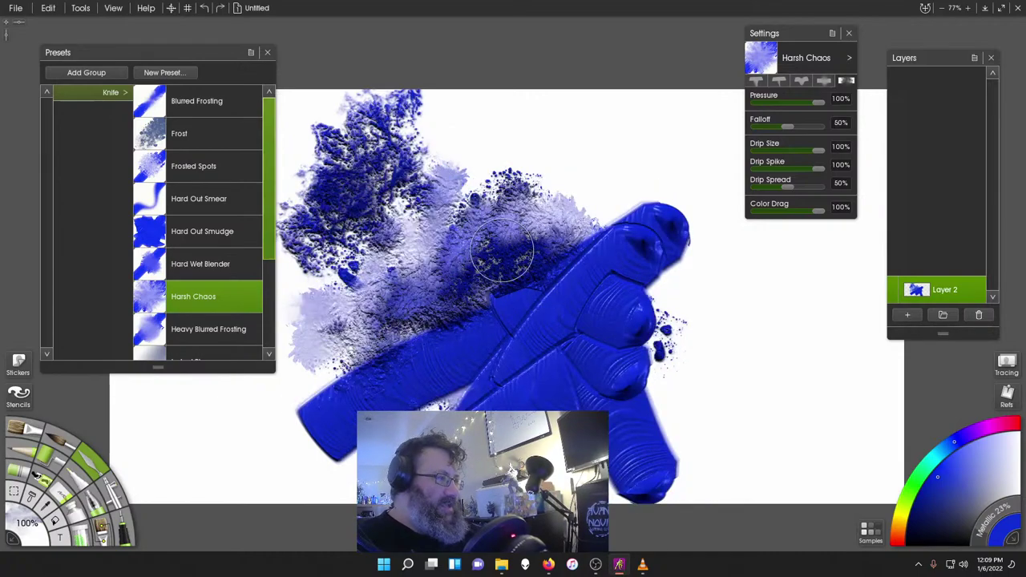
key(ctrl+z)
key(ctrl+z)
key(ctrl+z)
key(ctrl+z)
key(ctrl+z)
key(ctrl+z)
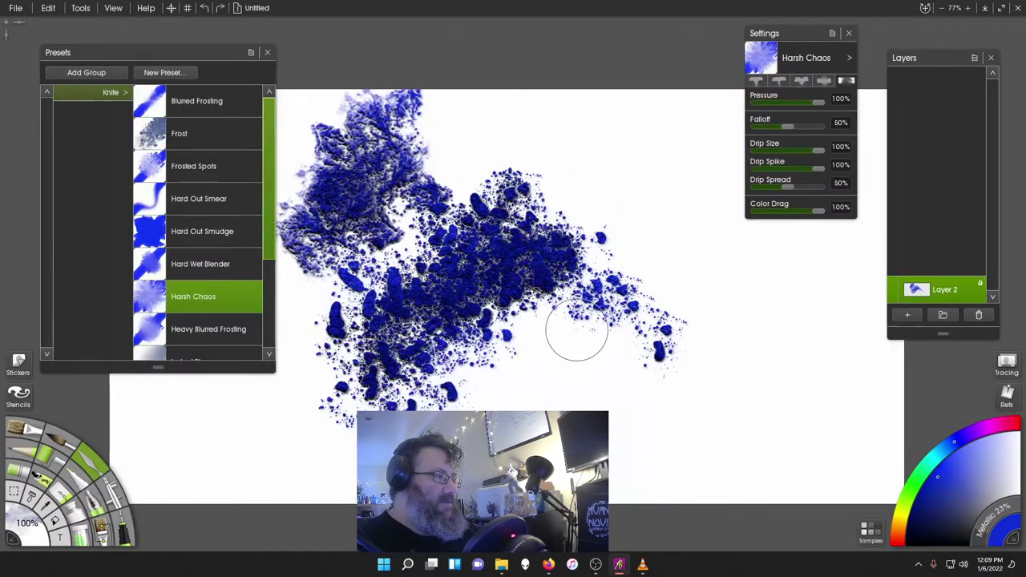
key(ctrl+z)
key(ctrl+z)
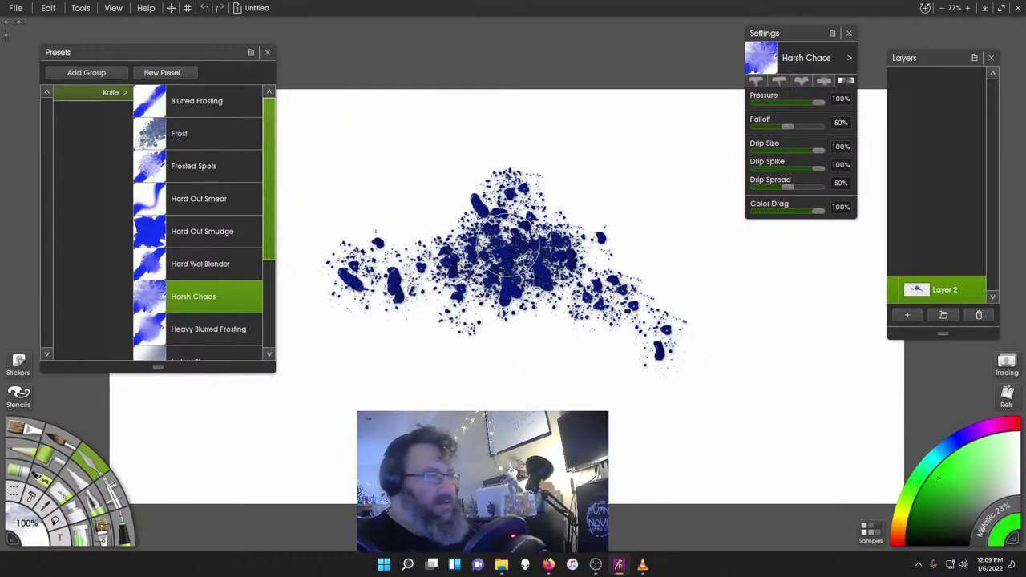
- Smear most of the dark blue splatters into cloudy patches with the Harsh Chaos palette knife
mouse_move(511, 245)
mouse_down()
mouse_move(561, 258)
mouse_move(607, 230)
mouse_up()
mouse_move(525, 303)
mouse_down()
mouse_move(453, 291)
mouse_move(397, 299)
mouse_up()
drag(325, 284, 413, 226)
mouse_move(480, 247)
mouse_down()
mouse_move(468, 193)
mouse_move(517, 202)
mouse_up()
mouse_move(573, 268)
mouse_down()
mouse_move(610, 295)
mouse_move(641, 282)
mouse_move(553, 292)
mouse_move(509, 319)
mouse_up()
- Return to Sticker Spray's Art Brushes, spray green dots with Airbrush Spats, and paint a zigzag and flat loop with Bristle 2
click(56, 480)
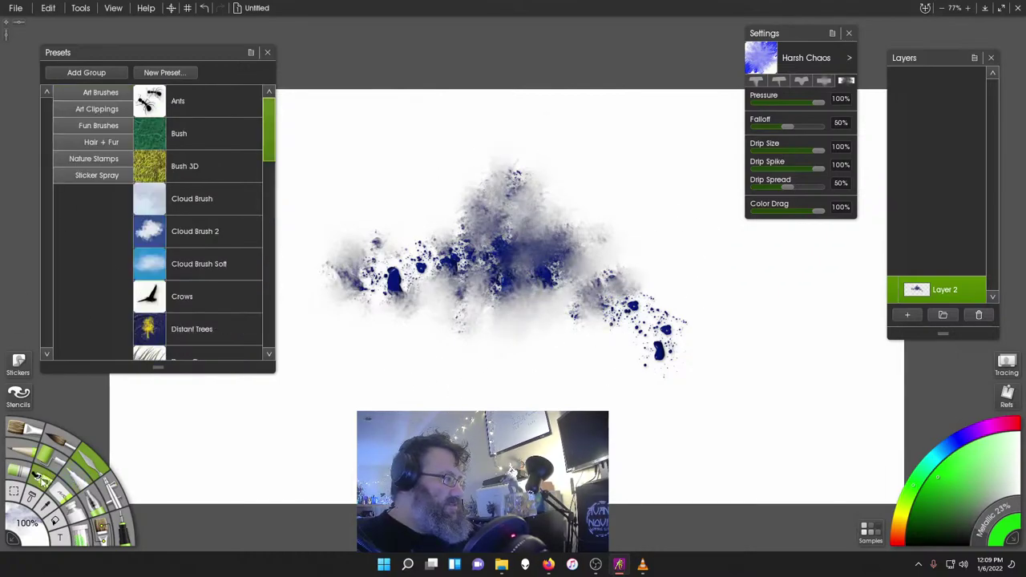
click(68, 96)
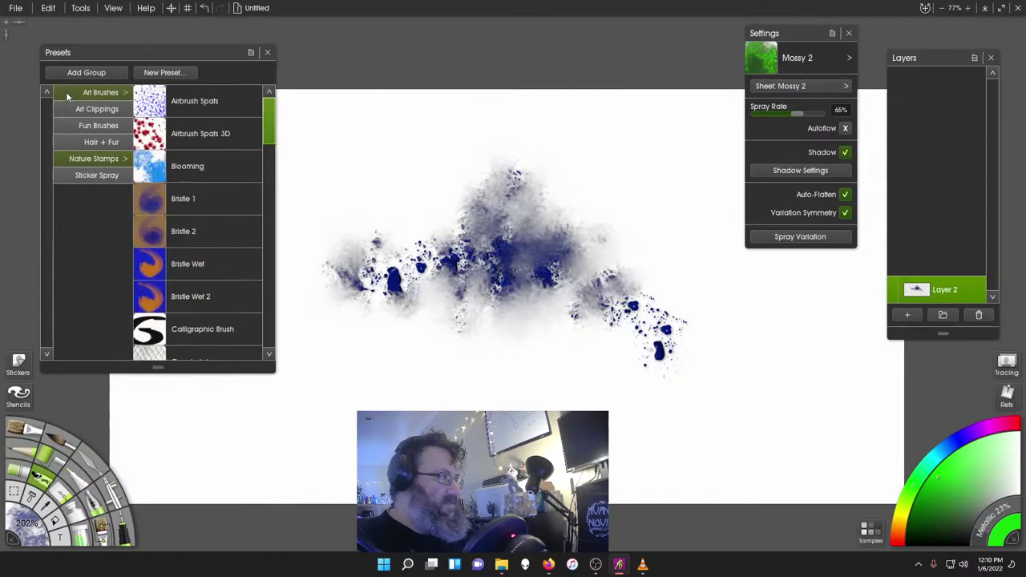
click(179, 102)
mouse_move(448, 233)
mouse_down()
mouse_move(473, 164)
mouse_move(401, 188)
mouse_up()
click(192, 130)
click(223, 242)
drag(463, 212, 583, 300)
drag(483, 311, 630, 330)
- Paint spiky green strokes beside the zigzag with the Dense Speckle preset
scroll(186, 326, down, 3)
click(200, 317)
click(213, 350)
drag(537, 190, 666, 281)
- Choose the Eclectic preset and add a thick green zigzag beside the existing green strokes
scroll(187, 230, down, 3)
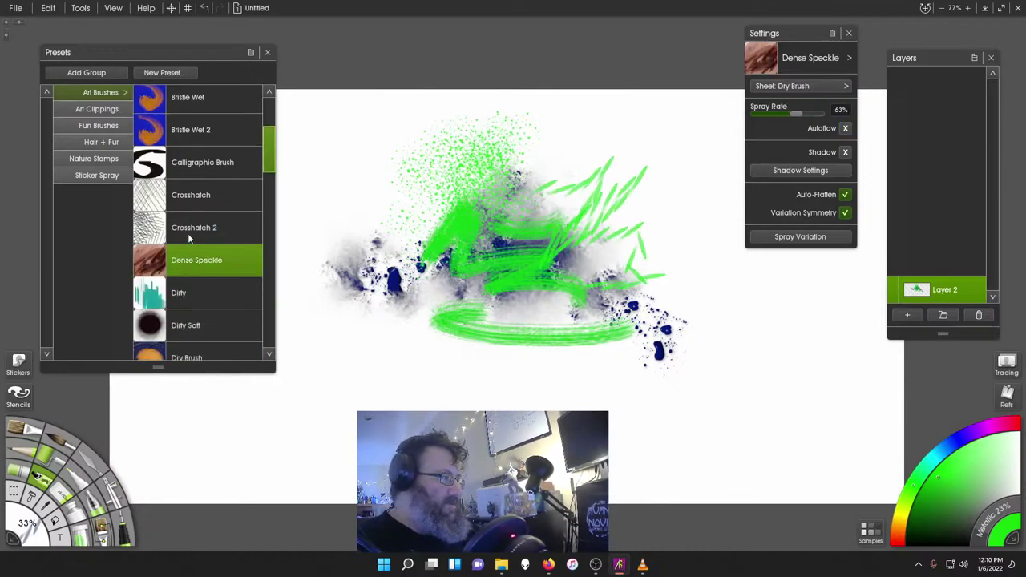
click(212, 265)
click(224, 282)
drag(380, 204, 407, 215)
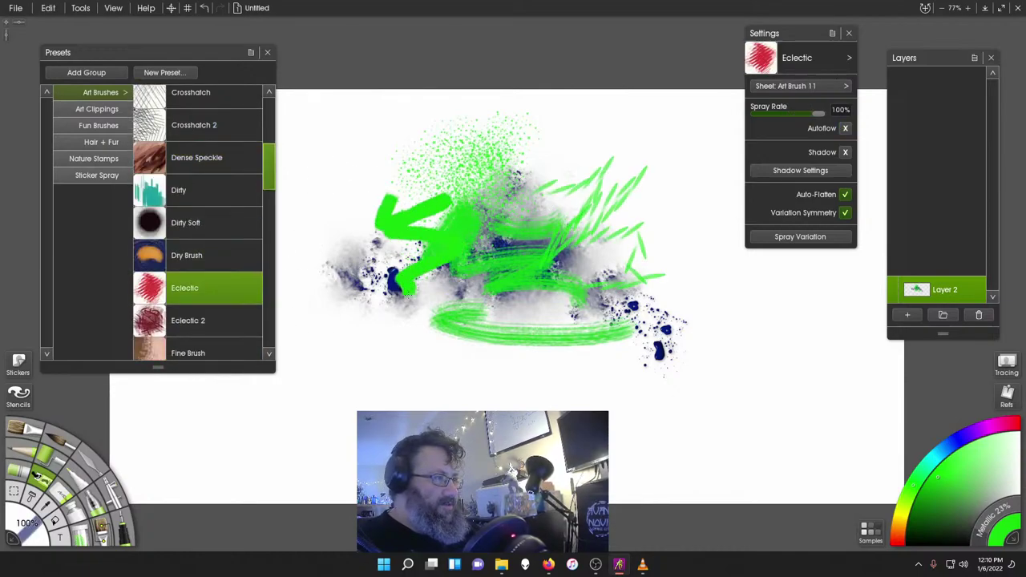
- Extend the thick green Eclectic strokes downward and add a dashed green trail beside them with the Impressionist Artist preset
drag(406, 305, 390, 342)
drag(494, 263, 375, 369)
scroll(200, 270, down, 6)
click(183, 275)
click(186, 237)
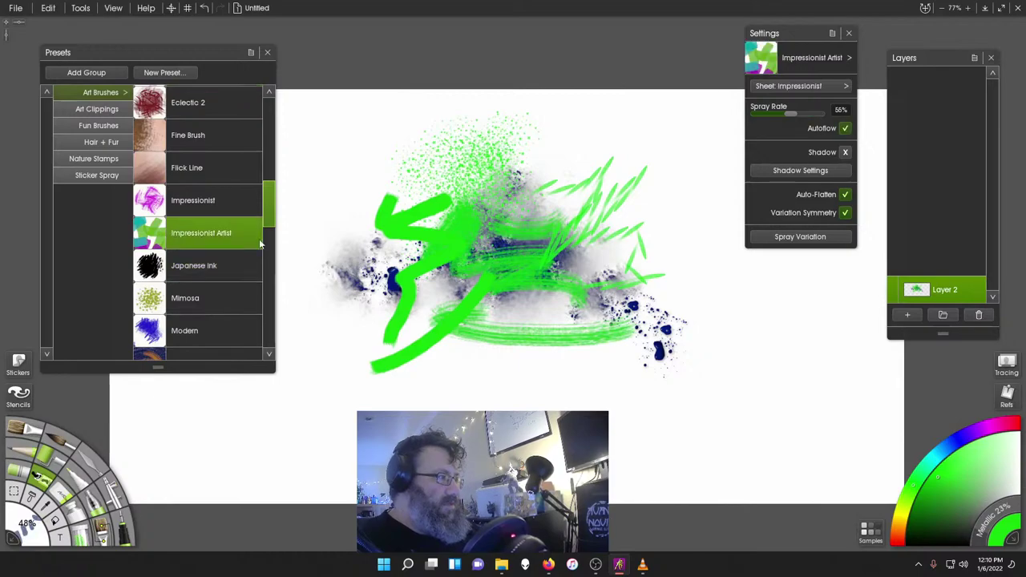
drag(393, 237, 272, 393)
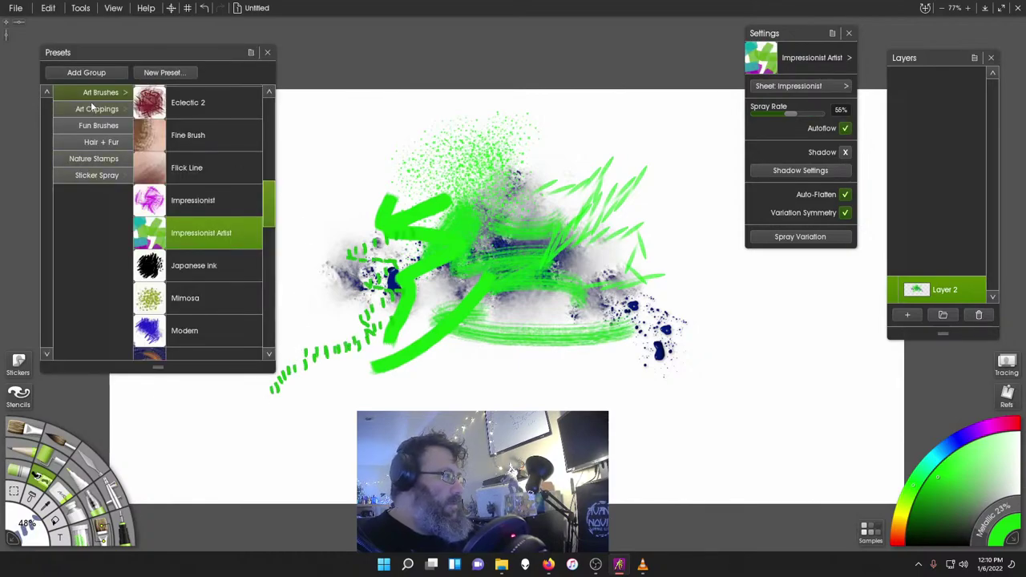
- Dab green with the Raggetty preset and paint a ropy winding stroke down the middle of the artwork with Rooster Tail
scroll(177, 224, down, 5)
click(202, 243)
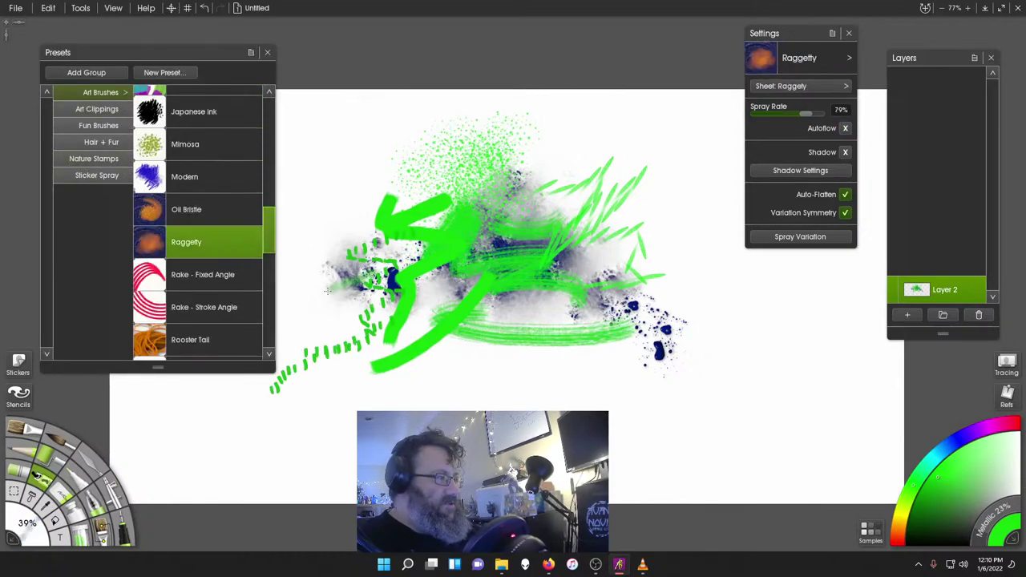
click(200, 340)
mouse_move(538, 164)
mouse_down()
mouse_move(521, 255)
mouse_move(477, 325)
mouse_move(465, 369)
mouse_move(465, 314)
mouse_move(489, 356)
mouse_move(517, 369)
mouse_move(513, 405)
mouse_up()
- Try the Sparse Dot preset and cover the central strokes with dense green speckles using Sparse Dot 3D
scroll(201, 240, down, 5)
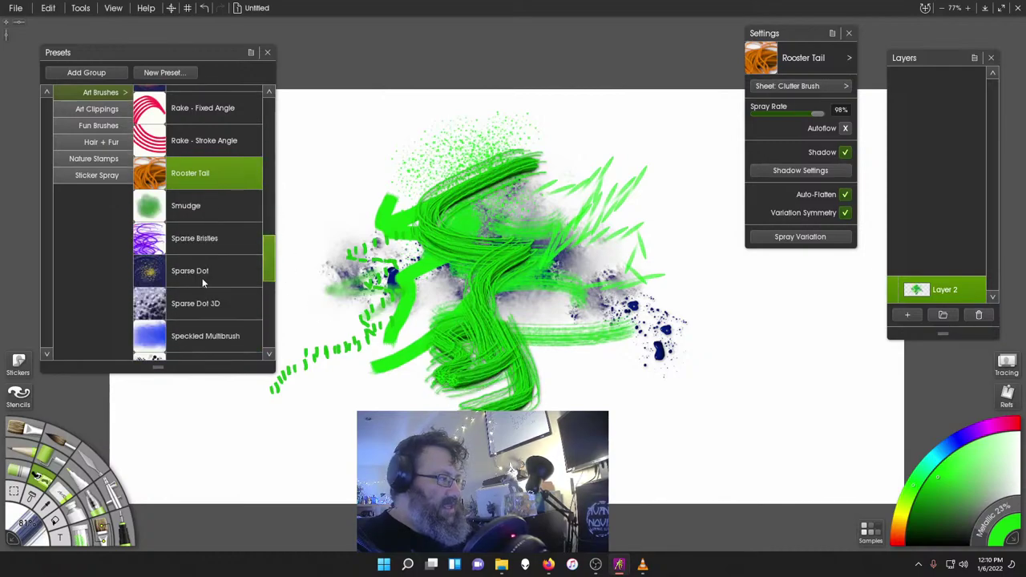
click(200, 271)
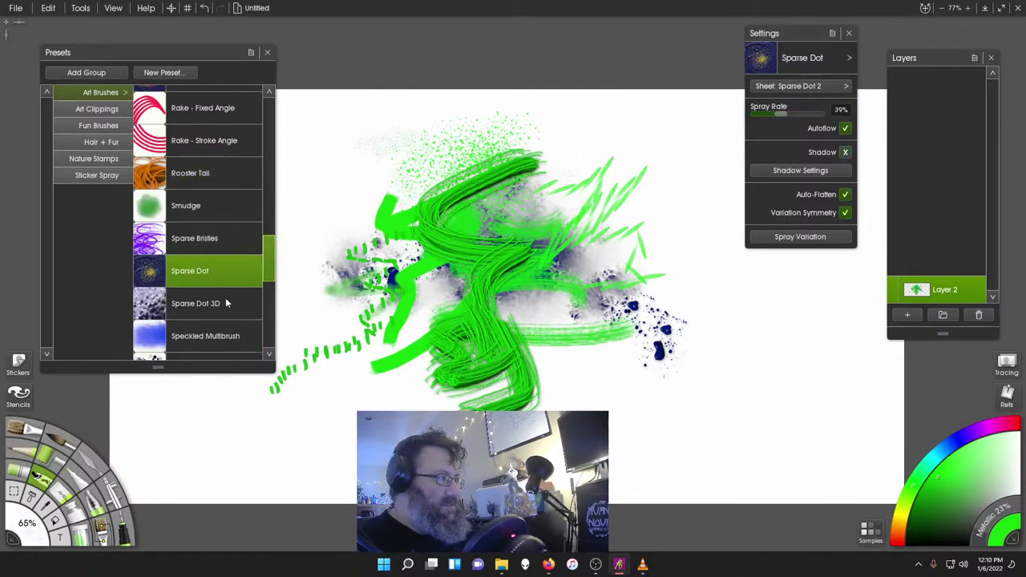
click(200, 303)
mouse_move(401, 192)
mouse_down()
mouse_move(369, 176)
mouse_move(349, 149)
mouse_move(375, 170)
mouse_move(397, 240)
mouse_move(425, 265)
mouse_move(497, 277)
mouse_up()
mouse_move(425, 313)
mouse_down()
mouse_move(381, 345)
mouse_move(449, 273)
mouse_move(421, 276)
mouse_move(441, 281)
mouse_move(489, 217)
mouse_move(433, 225)
mouse_move(393, 168)
mouse_move(497, 137)
mouse_move(582, 137)
mouse_up()
- From Art Clippings, spray green Paint Splats in a wide curve beside the spiky strokes and thicken its upper part
scroll(178, 181, down, 3)
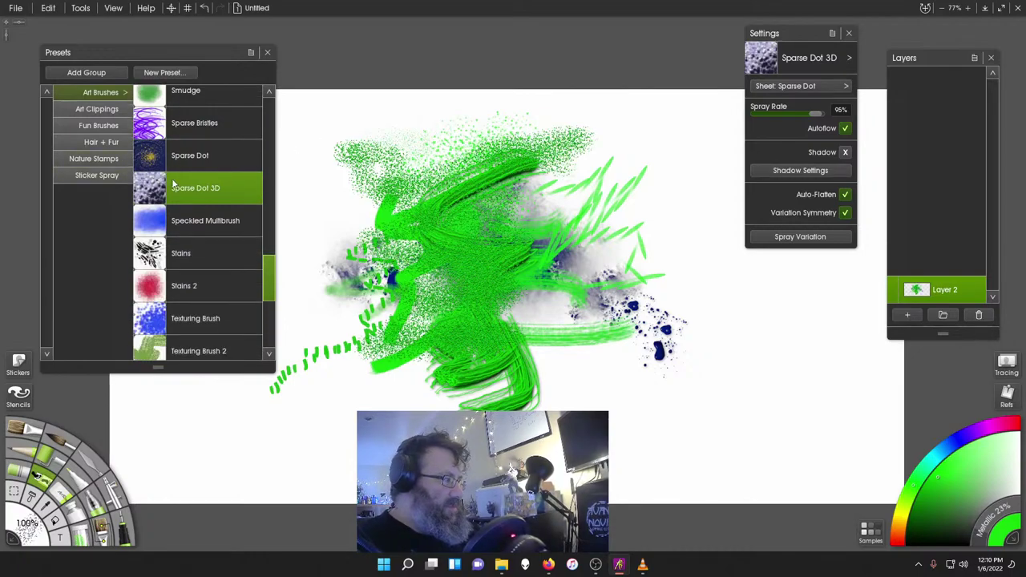
scroll(193, 176, down, 8)
click(109, 109)
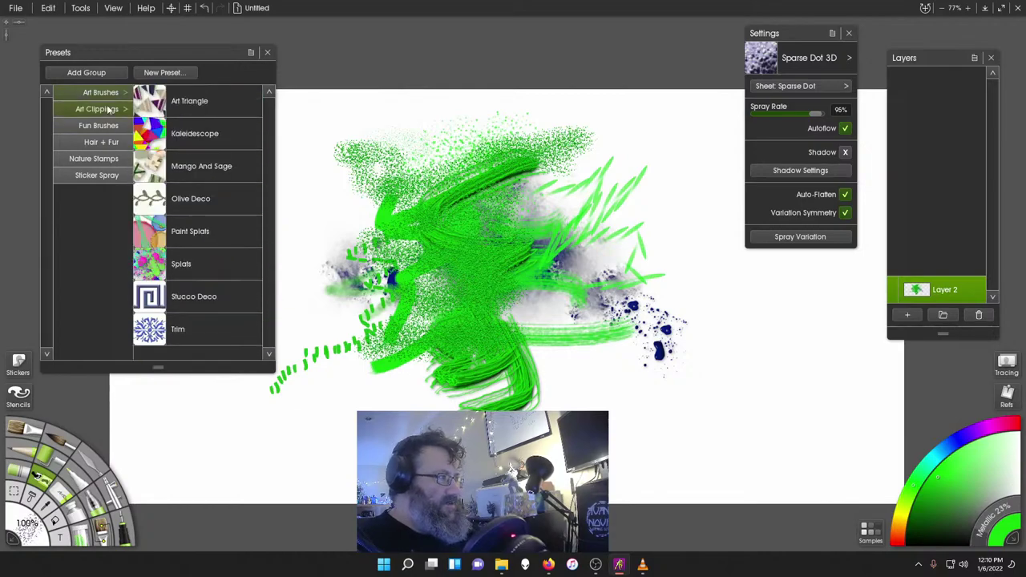
click(200, 230)
mouse_move(593, 185)
mouse_down()
mouse_move(641, 161)
mouse_move(705, 305)
mouse_move(657, 225)
mouse_move(689, 209)
mouse_move(721, 132)
mouse_move(745, 256)
mouse_move(706, 337)
mouse_move(666, 385)
mouse_move(610, 393)
mouse_up()
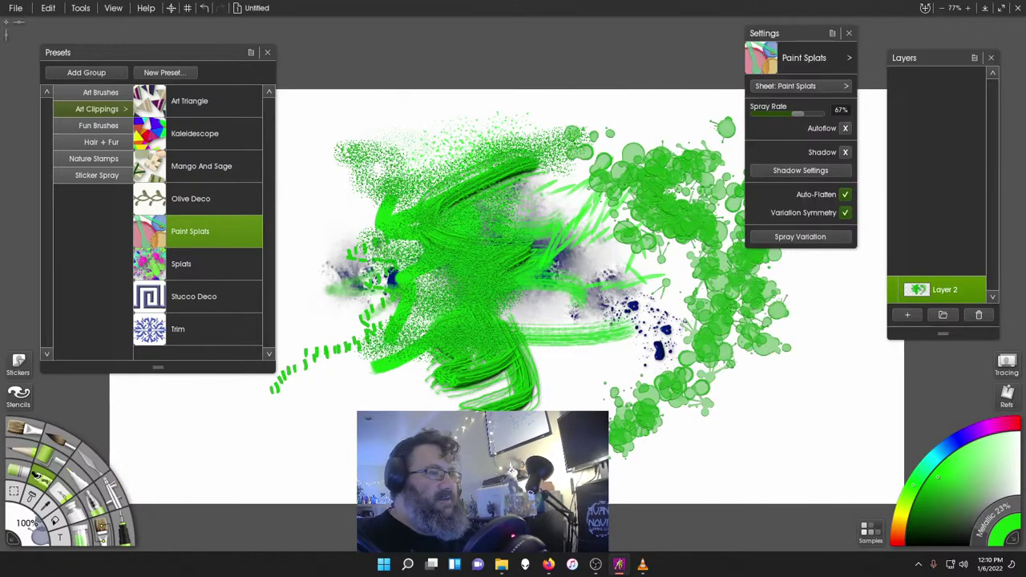
mouse_move(718, 297)
mouse_down()
mouse_move(726, 200)
mouse_move(698, 185)
mouse_up()
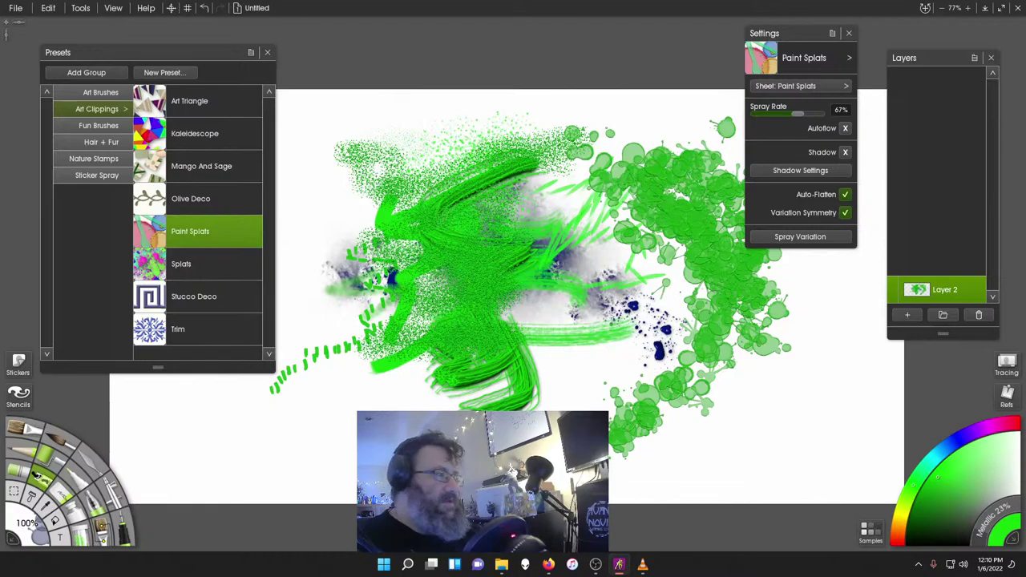
- Paint green Stucco Deco key-pattern bands around and across the artwork, and add a short Trim ornament band beneath it
click(193, 299)
mouse_move(232, 169)
mouse_down()
mouse_move(344, 120)
mouse_move(297, 197)
mouse_move(347, 287)
mouse_up()
mouse_move(397, 183)
mouse_down()
mouse_move(508, 128)
mouse_move(569, 112)
mouse_move(734, 116)
mouse_up()
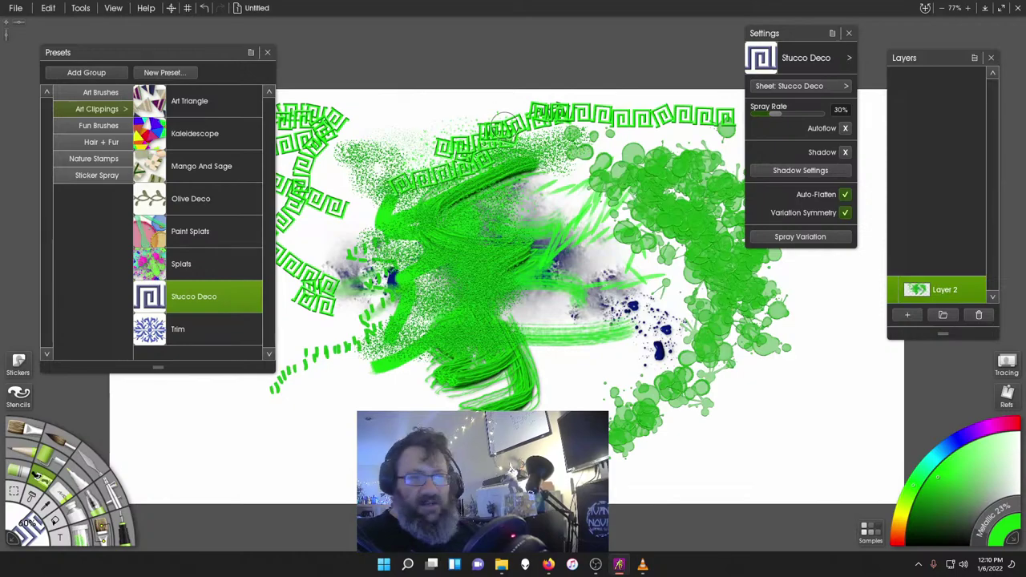
mouse_move(534, 273)
mouse_down()
mouse_move(554, 160)
mouse_move(578, 289)
mouse_move(513, 352)
mouse_move(461, 349)
mouse_up()
click(250, 321)
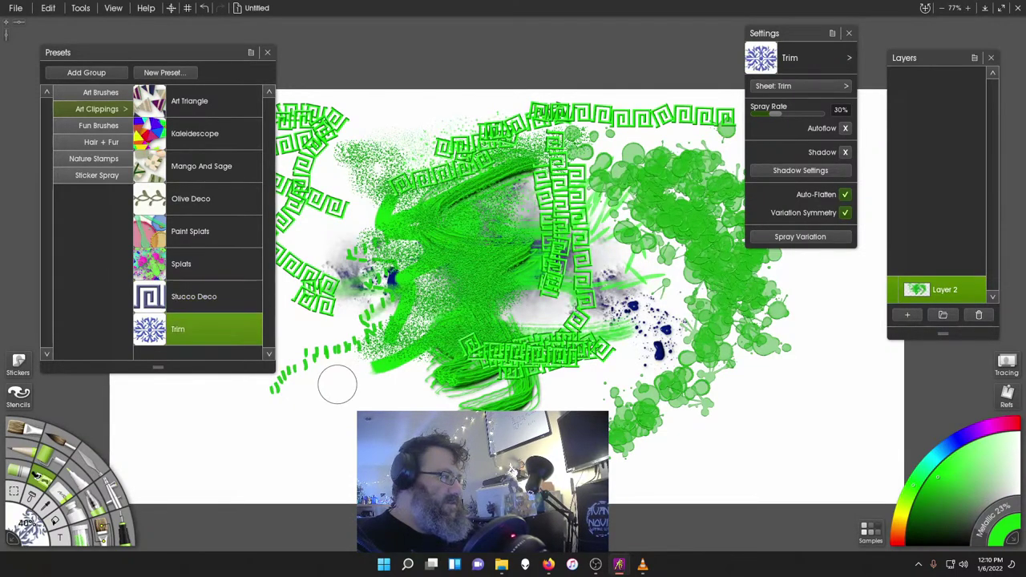
drag(337, 385, 393, 399)
- From Fun Brushes, paint a winding purple Blue Snake tube down the middle of the artwork
click(98, 125)
scroll(176, 139, down, 5)
scroll(175, 154, up, 4)
scroll(175, 154, up, 2)
click(189, 107)
mouse_move(387, 120)
mouse_down()
mouse_move(411, 253)
mouse_move(528, 359)
mouse_up()
- Paint a bushy green diagonal stroke with Broad Fluffer and a second winding tube with Blue Snake
click(214, 143)
mouse_move(499, 146)
mouse_down()
mouse_move(653, 274)
mouse_move(553, 279)
mouse_move(675, 354)
mouse_up()
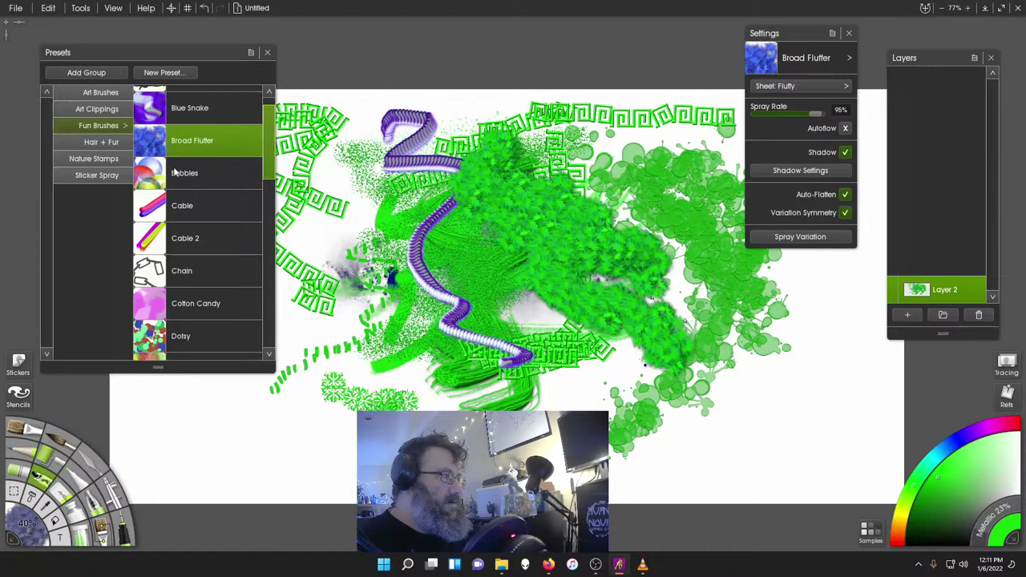
click(236, 168)
click(189, 117)
drag(335, 290, 394, 368)
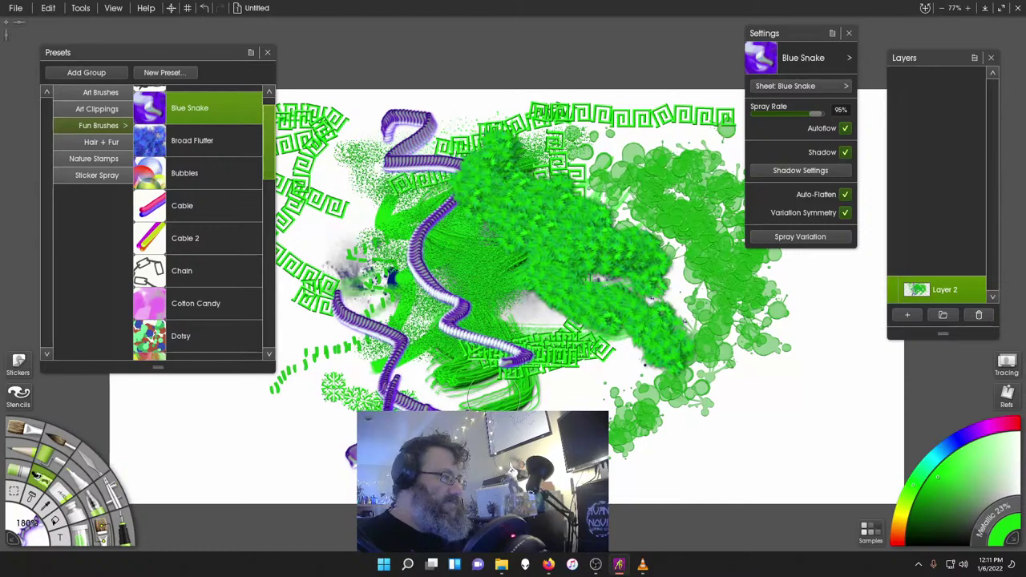
- Spray green dots diagonally across the artwork with Dotsy and stamp green fingerprints across the canvas with Finger Paint
scroll(192, 173, down, 1)
click(178, 325)
mouse_move(443, 189)
mouse_down()
mouse_move(628, 303)
mouse_move(762, 469)
mouse_up()
scroll(200, 264, down, 3)
click(208, 267)
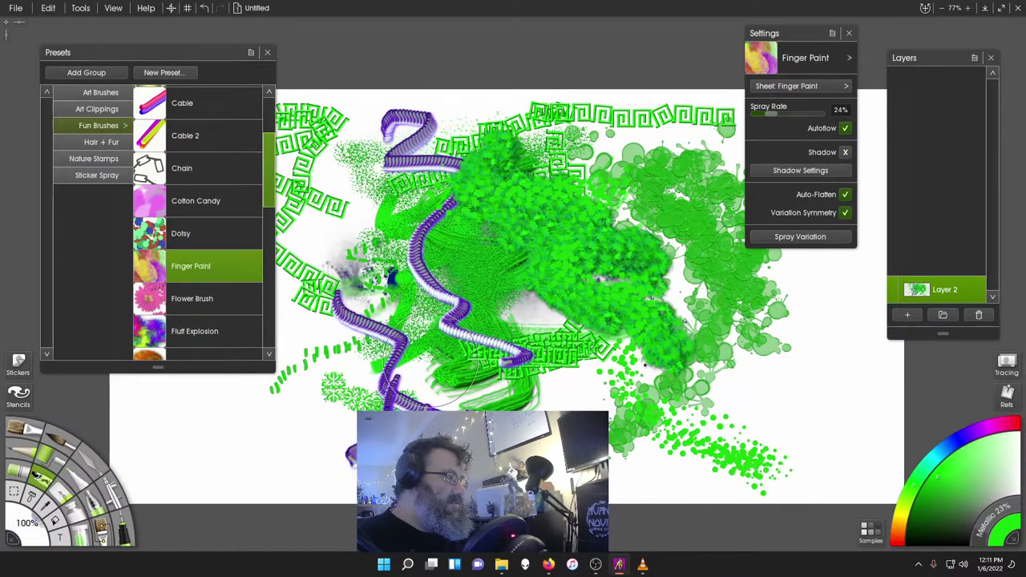
mouse_move(239, 387)
mouse_down()
mouse_move(347, 440)
mouse_move(609, 395)
mouse_move(774, 345)
mouse_move(842, 298)
mouse_up()
- Paint a looping string of Holiday Lights from the lower canvas up into the green strokes
scroll(203, 280, down, 4)
click(196, 238)
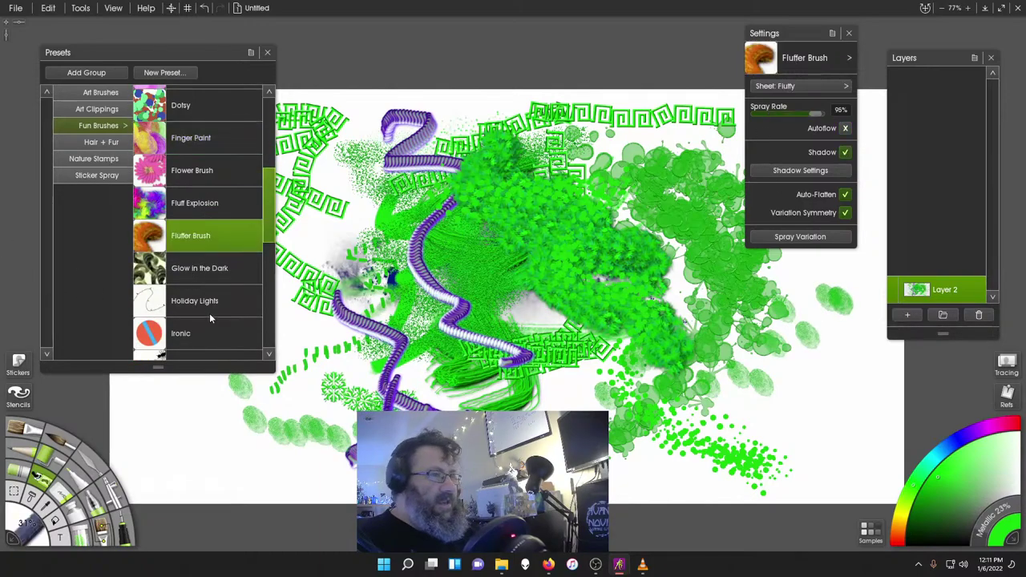
click(205, 303)
mouse_move(315, 461)
mouse_down()
mouse_move(228, 485)
mouse_move(407, 229)
mouse_up()
scroll(97, 159, down, 3)
scroll(494, 326, up, 4)
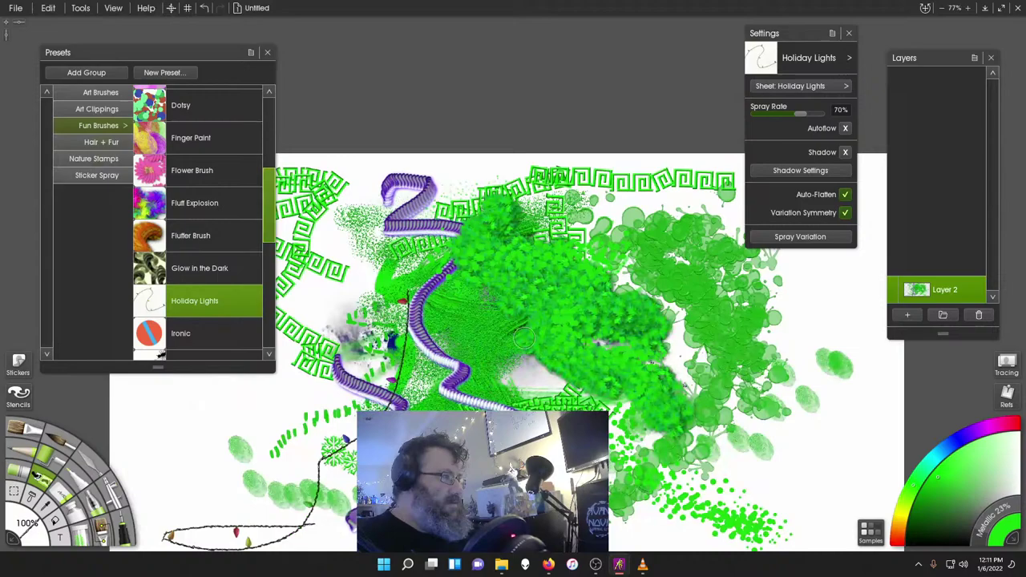
- Browse the presets in the Hair + Fur, Nature Stamps and Sticker Spray groups
click(88, 143)
scroll(220, 211, down, 6)
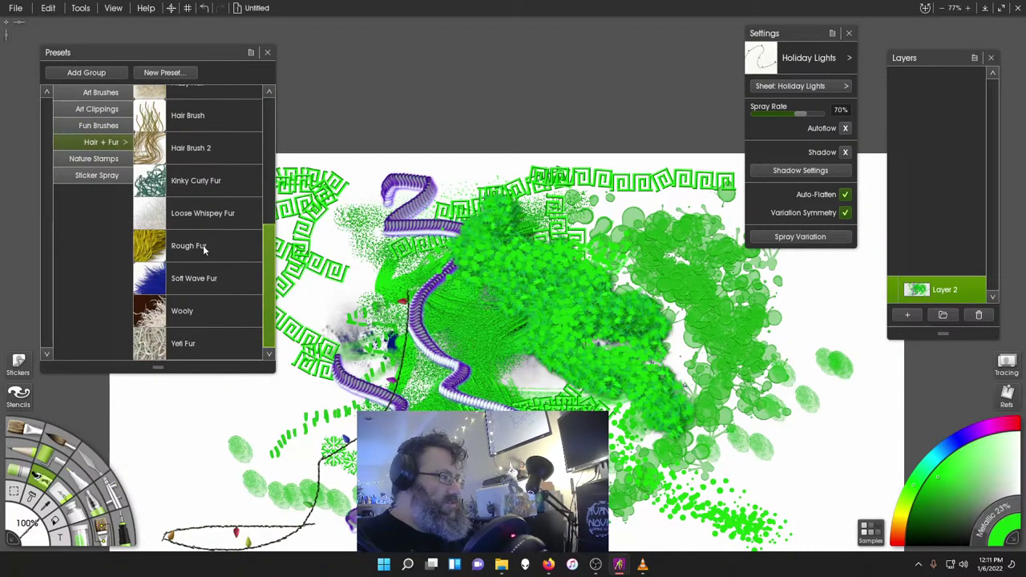
click(105, 160)
scroll(200, 160, down, 8)
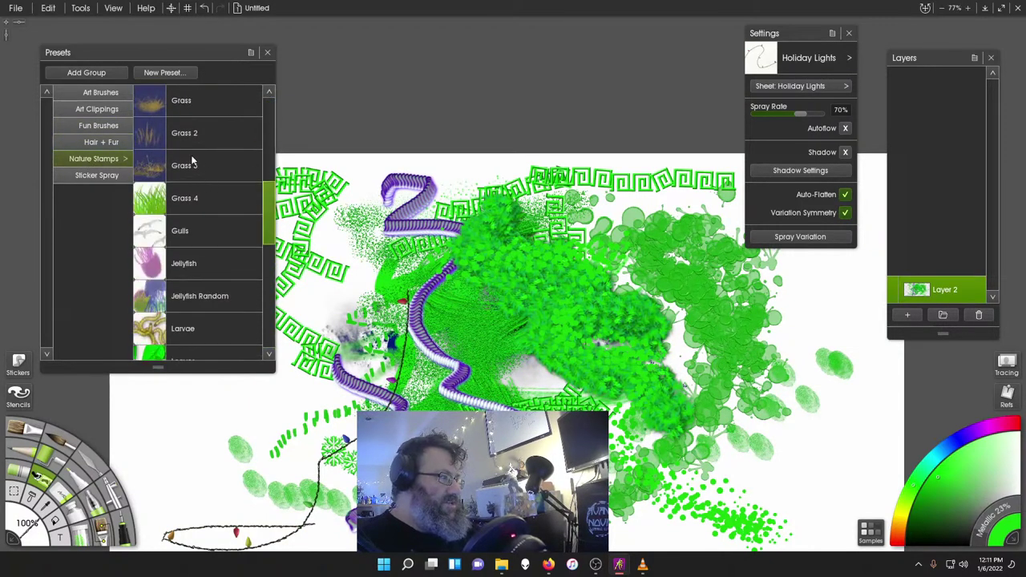
click(88, 175)
scroll(234, 201, down, 8)
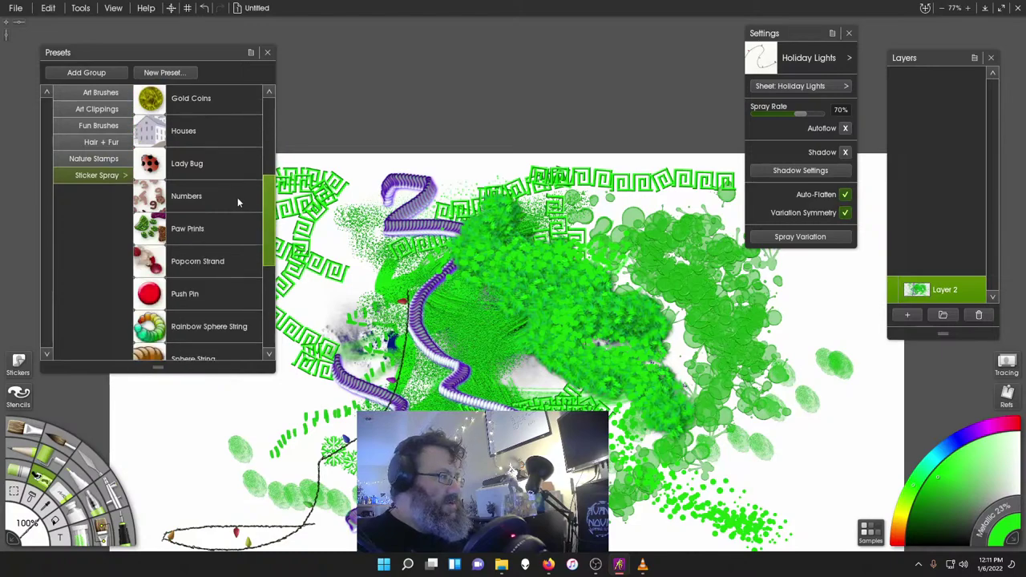
- Paint chains of glossy green spheres with a Sticker Spray preset, switch the colour to blue and add blue sphere chains
click(250, 253)
mouse_move(456, 207)
mouse_down()
mouse_move(575, 324)
mouse_move(623, 431)
mouse_move(442, 328)
mouse_move(319, 395)
mouse_up()
click(958, 439)
mouse_move(603, 306)
mouse_down()
mouse_move(513, 385)
mouse_move(376, 381)
mouse_up()
- Spray small blue words and one larger phrase over the artwork with the Welcome Typography preset
scroll(238, 293, down, 3)
click(239, 294)
drag(548, 310, 633, 253)
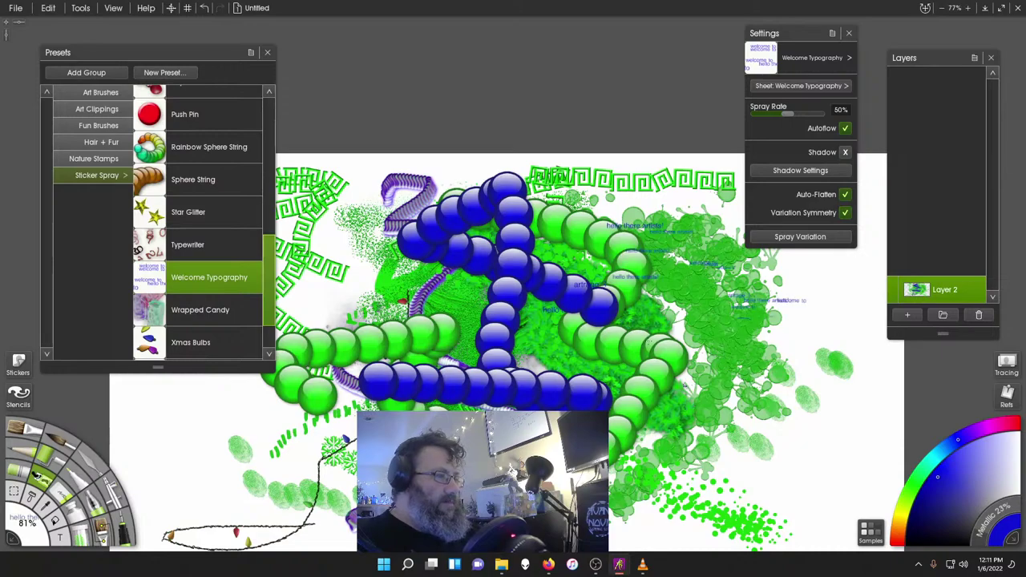
click(546, 347)
- Scatter Xmas Bulbs over the lower part of the artwork and stamp a few Xmas Gifts stickers at its centre
scroll(223, 288, down, 2)
click(223, 278)
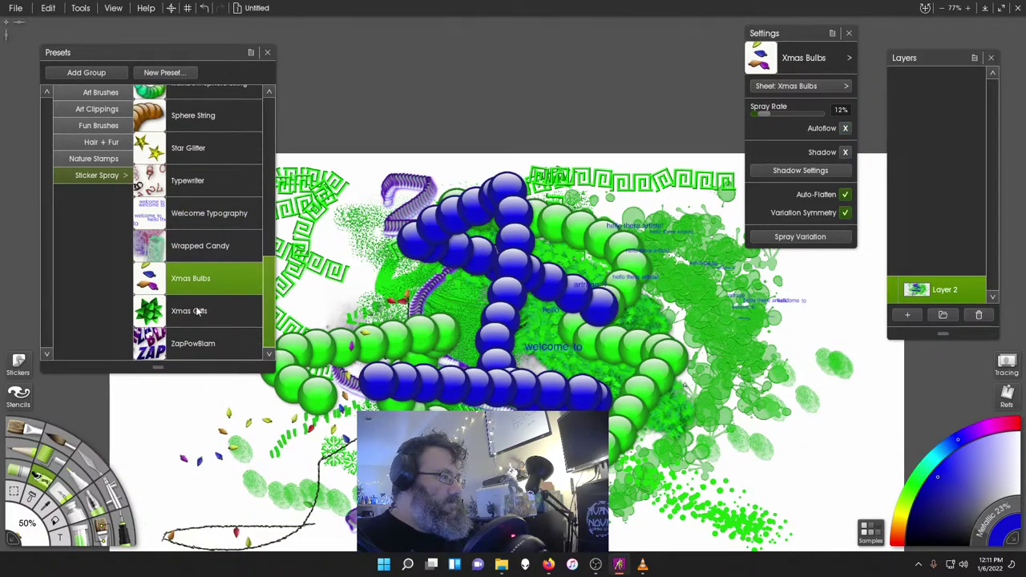
click(194, 309)
- Look through the other Sticker Spray preset groups and inspect the available actions for the Art Triangle preset
click(82, 159)
click(91, 126)
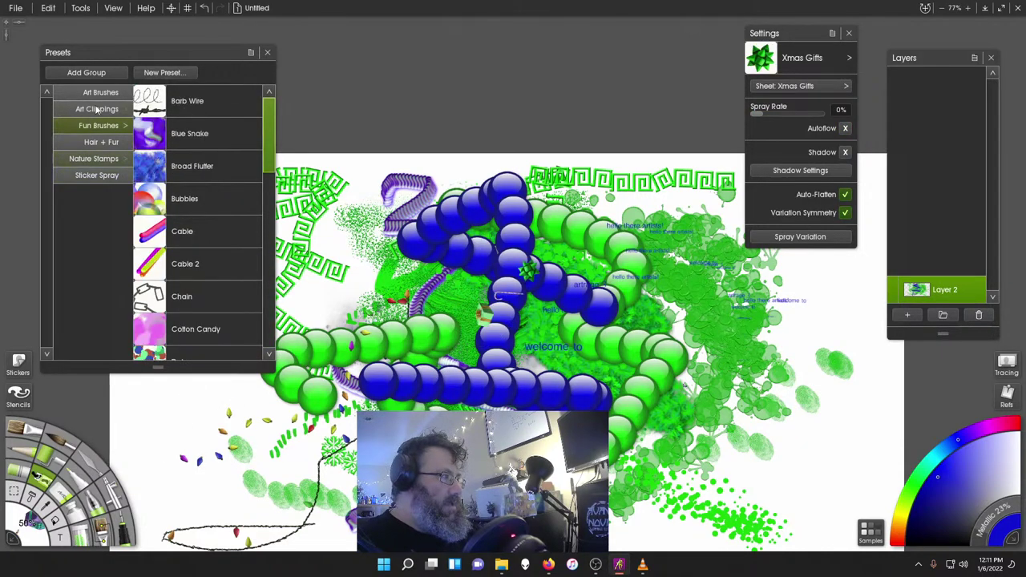
click(96, 108)
click(96, 93)
click(90, 112)
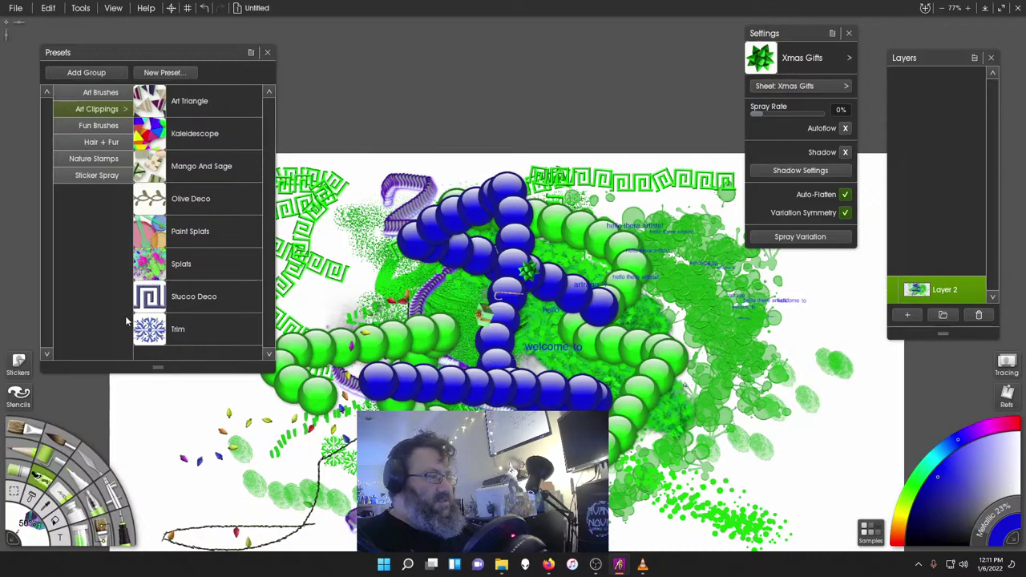
click(176, 108)
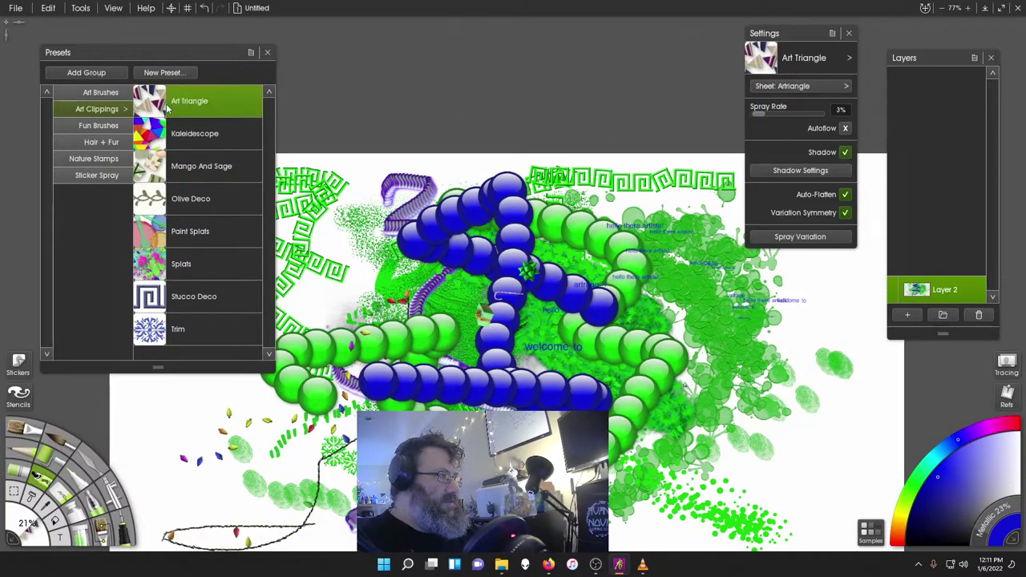
right_click(167, 111)
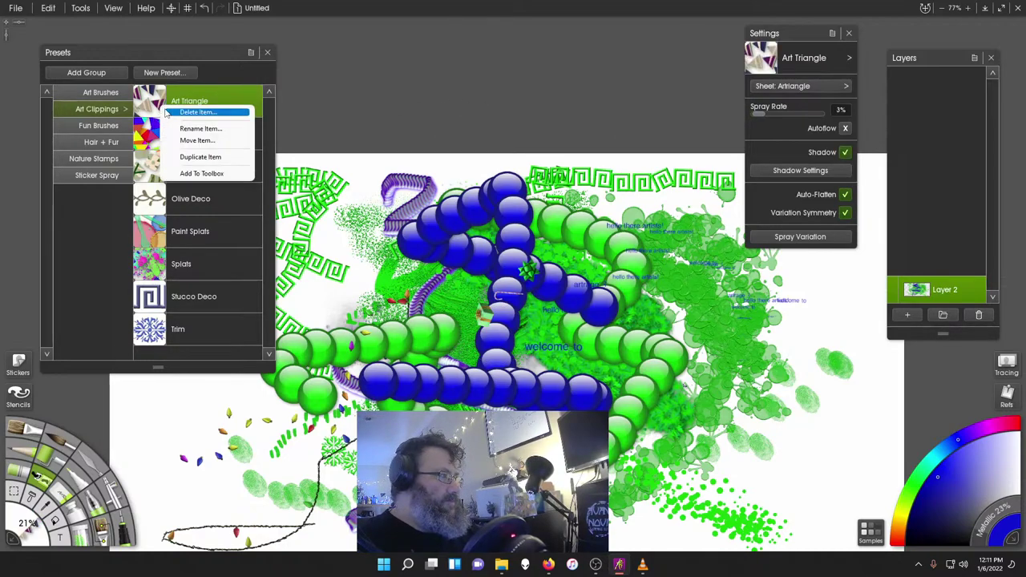
click(152, 106)
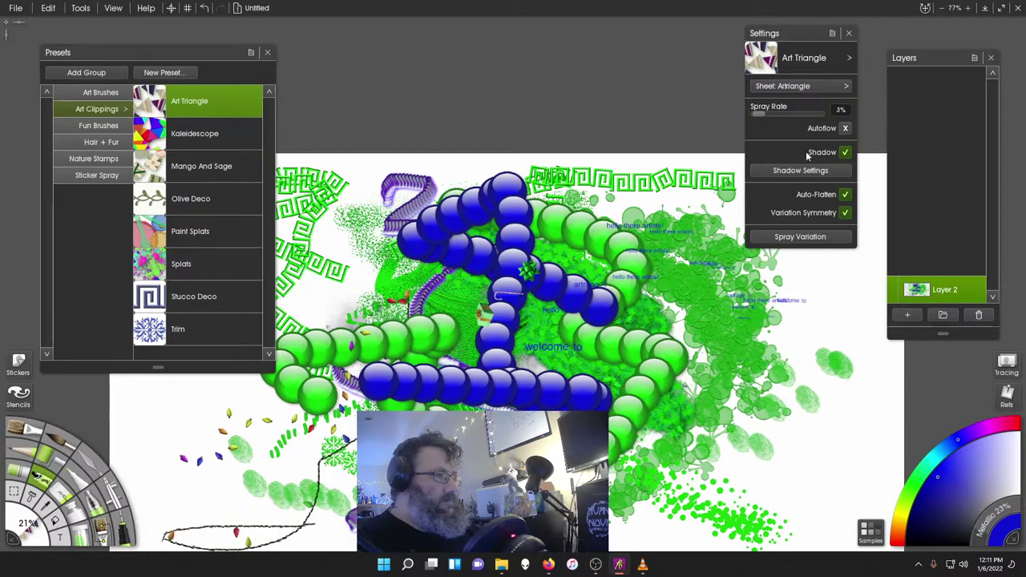
- Move the Settings panel clear of the canvas and erase broad swaths through the middle of the artwork
drag(789, 38, 834, 106)
click(66, 495)
mouse_move(502, 345)
mouse_down()
mouse_move(600, 257)
mouse_move(612, 270)
mouse_move(455, 395)
mouse_up()
mouse_move(609, 257)
mouse_down()
mouse_move(684, 278)
mouse_move(713, 328)
mouse_move(706, 401)
mouse_up()
- Try the Kneaded Eraser, Soft Eraser, Instant Erase and Hard Edged presets, and switch to the Paint Tube
click(208, 172)
click(204, 199)
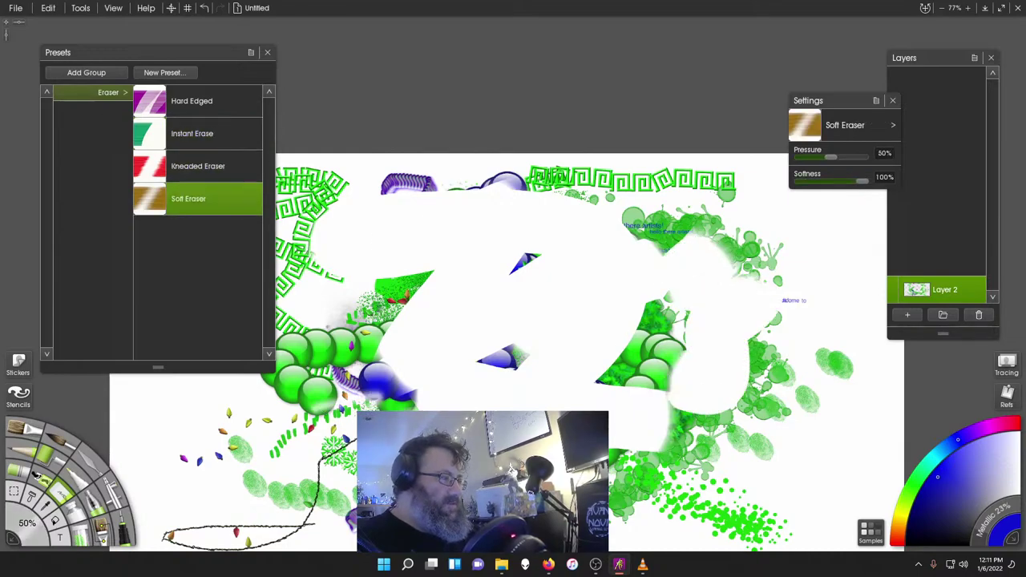
click(204, 142)
click(210, 102)
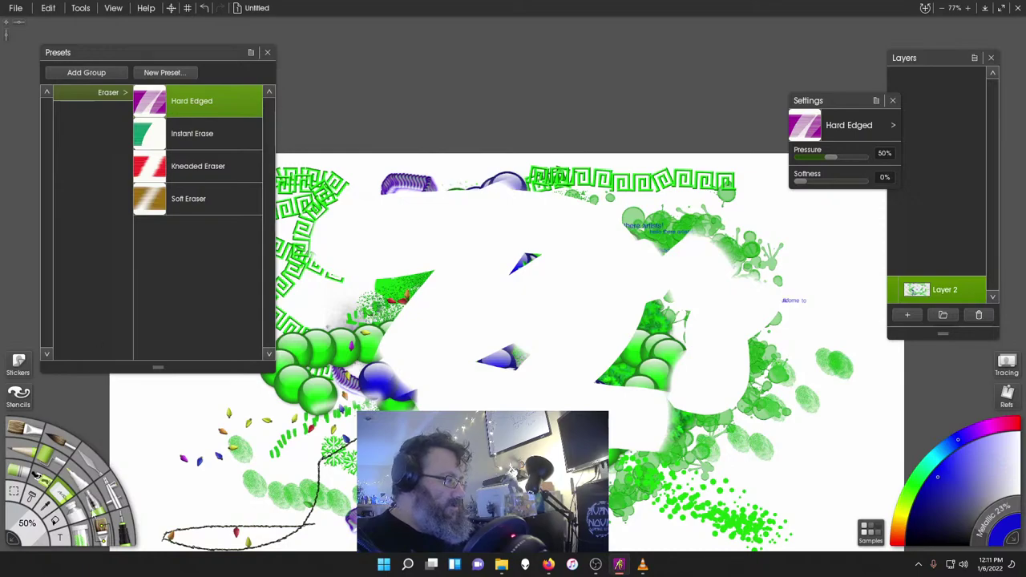
click(67, 510)
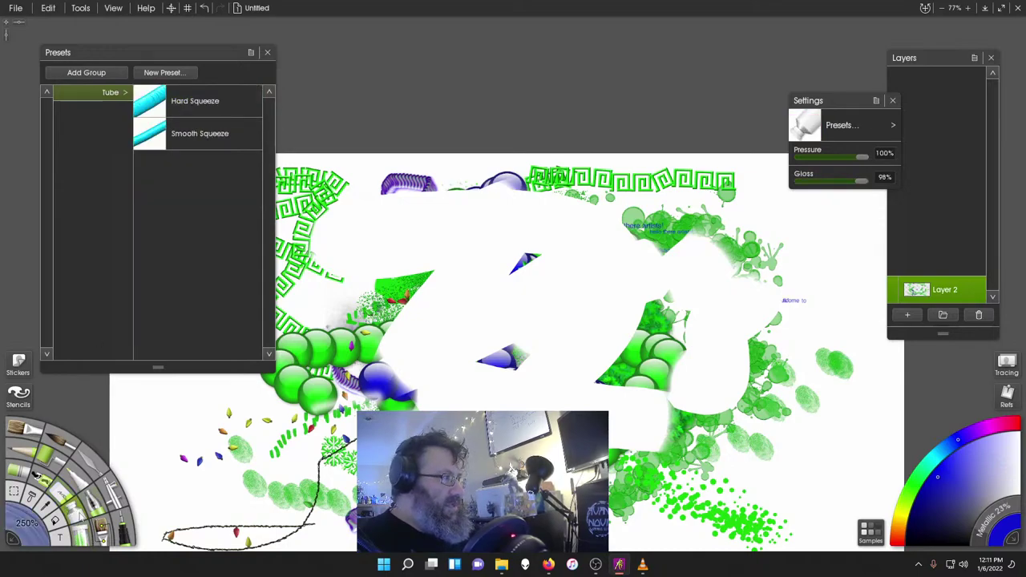
drag(416, 299, 518, 222)
drag(383, 399, 577, 259)
drag(505, 451, 680, 357)
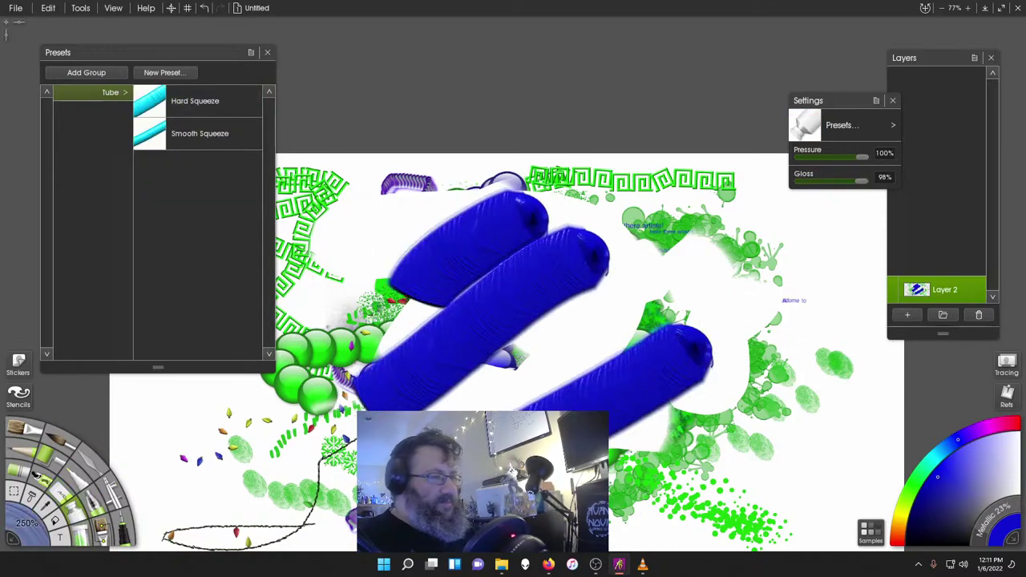
key(ctrl+z)
key(ctrl+z)
key(ctrl+z)
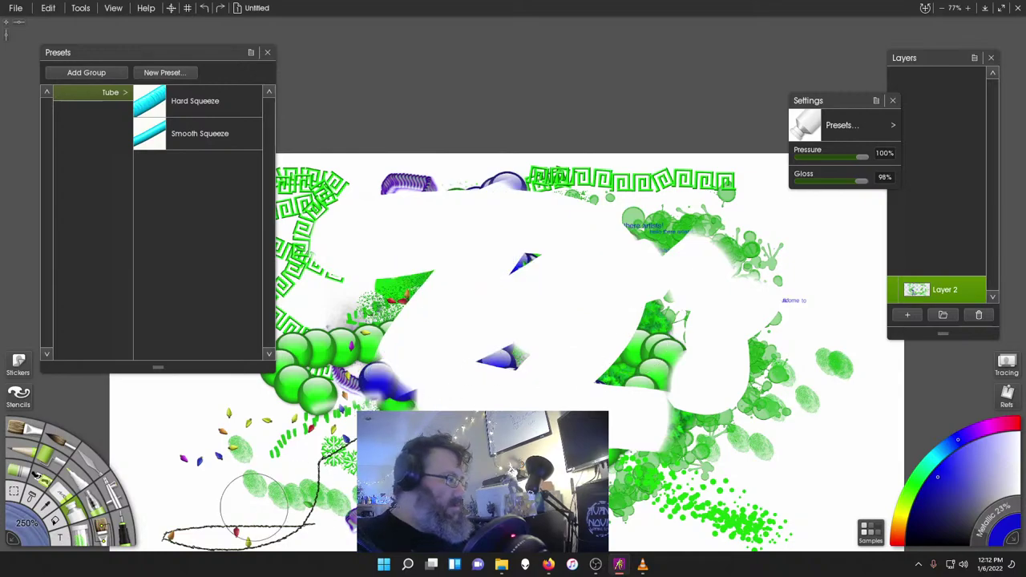
- Reduce the Paint Tube size to 73%
drag(40, 530, 4, 474)
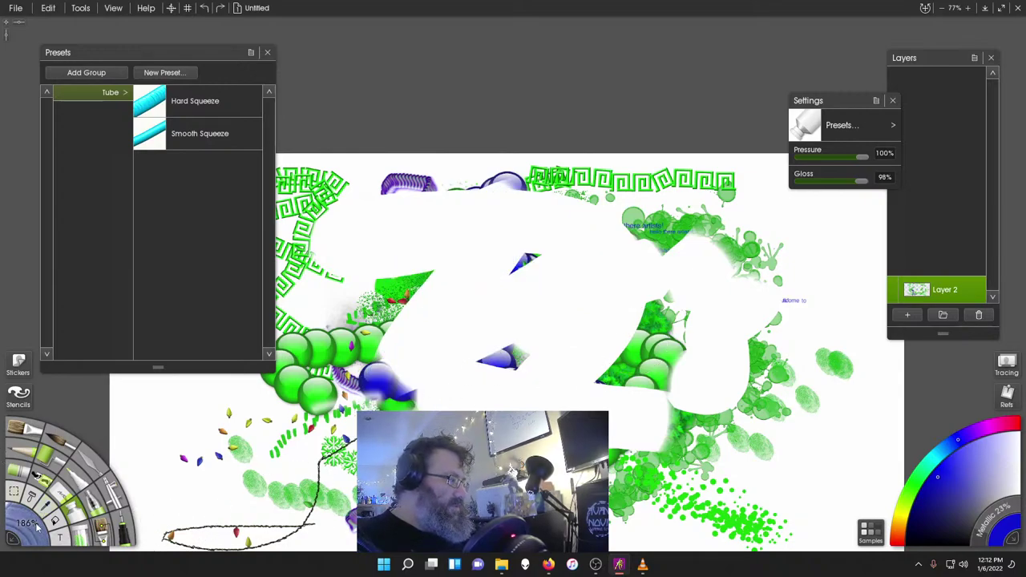
drag(38, 522, 15, 513)
key(bracketleft)
key(bracketleft)
key(bracketleft)
key(bracketleft)
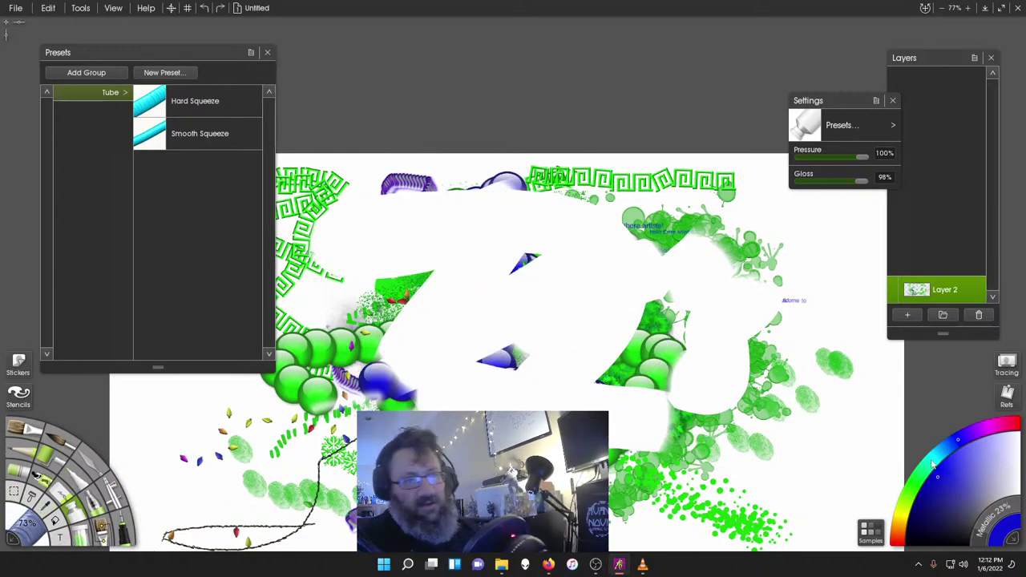
- Choose a dark greyish blue and fill the erased central area with overlapping Paint Tube strokes
click(972, 503)
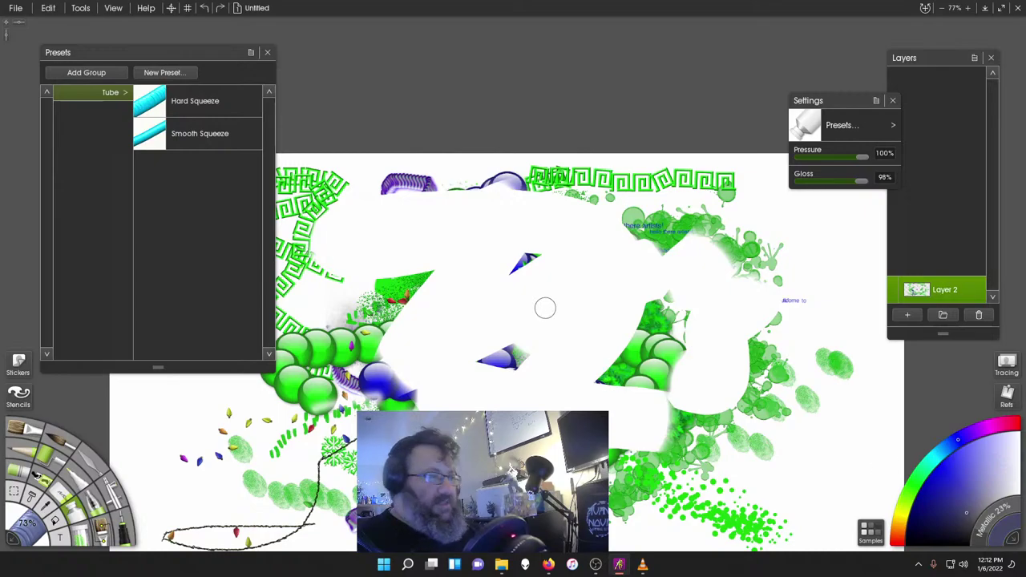
mouse_move(543, 322)
mouse_down()
mouse_move(501, 353)
mouse_move(497, 377)
mouse_move(529, 377)
mouse_move(534, 401)
mouse_move(561, 225)
mouse_move(626, 219)
mouse_move(453, 220)
mouse_move(475, 303)
mouse_up()
mouse_move(620, 223)
mouse_down()
mouse_move(612, 308)
mouse_move(530, 402)
mouse_move(620, 256)
mouse_move(559, 322)
mouse_move(566, 296)
mouse_move(548, 314)
mouse_move(548, 263)
mouse_move(533, 358)
mouse_move(621, 228)
mouse_move(601, 316)
mouse_move(579, 300)
mouse_move(609, 225)
mouse_move(596, 265)
mouse_move(631, 251)
mouse_move(648, 361)
mouse_move(626, 489)
mouse_move(613, 500)
mouse_move(566, 401)
mouse_move(539, 403)
mouse_move(619, 498)
mouse_move(642, 373)
mouse_move(625, 427)
mouse_move(611, 396)
mouse_move(586, 388)
mouse_move(631, 492)
mouse_move(698, 476)
mouse_move(723, 513)
mouse_move(613, 529)
mouse_up()
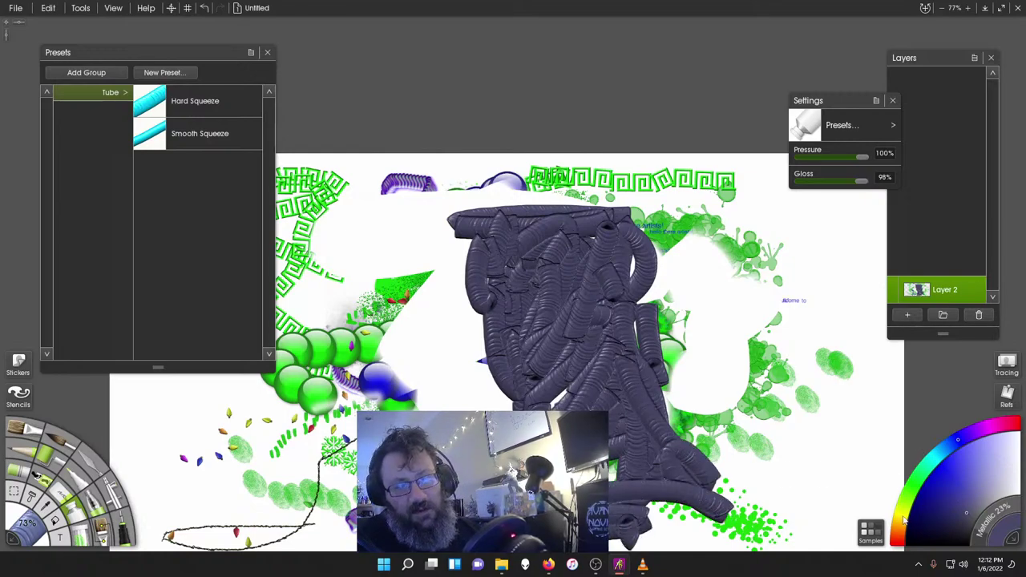
- Choose a pale blue and squeeze scattered light strokes over the dark paint mass
click(903, 518)
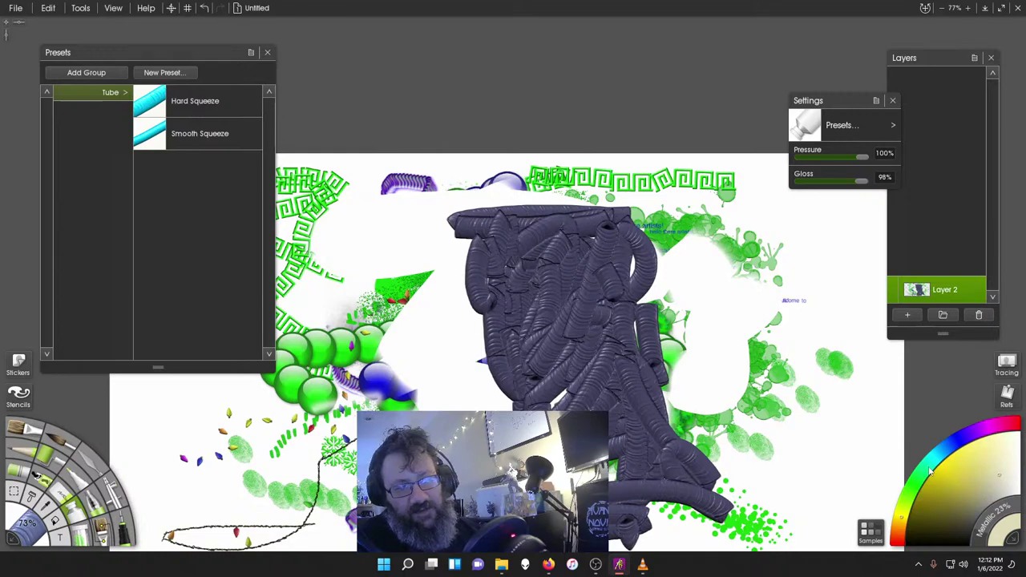
click(948, 445)
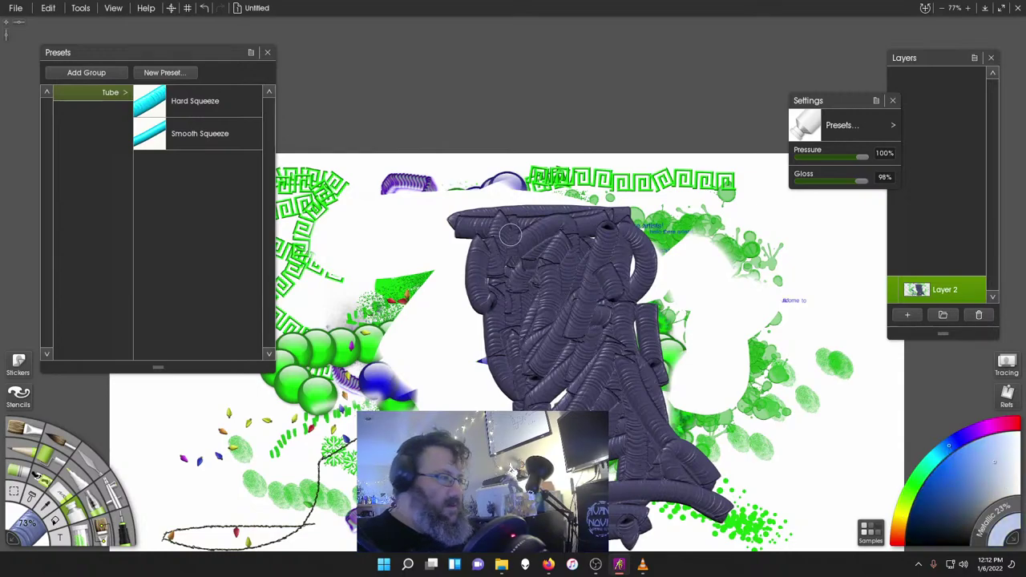
mouse_move(511, 235)
mouse_down()
mouse_move(463, 275)
mouse_move(468, 316)
mouse_move(534, 385)
mouse_up()
mouse_move(615, 276)
mouse_down()
mouse_move(604, 328)
mouse_move(562, 378)
mouse_up()
drag(513, 316, 535, 324)
drag(554, 268, 598, 276)
mouse_move(501, 273)
mouse_down()
mouse_move(489, 236)
mouse_move(573, 196)
mouse_move(637, 253)
mouse_move(642, 285)
mouse_up()
mouse_move(648, 400)
mouse_down()
mouse_move(615, 491)
mouse_move(631, 498)
mouse_up()
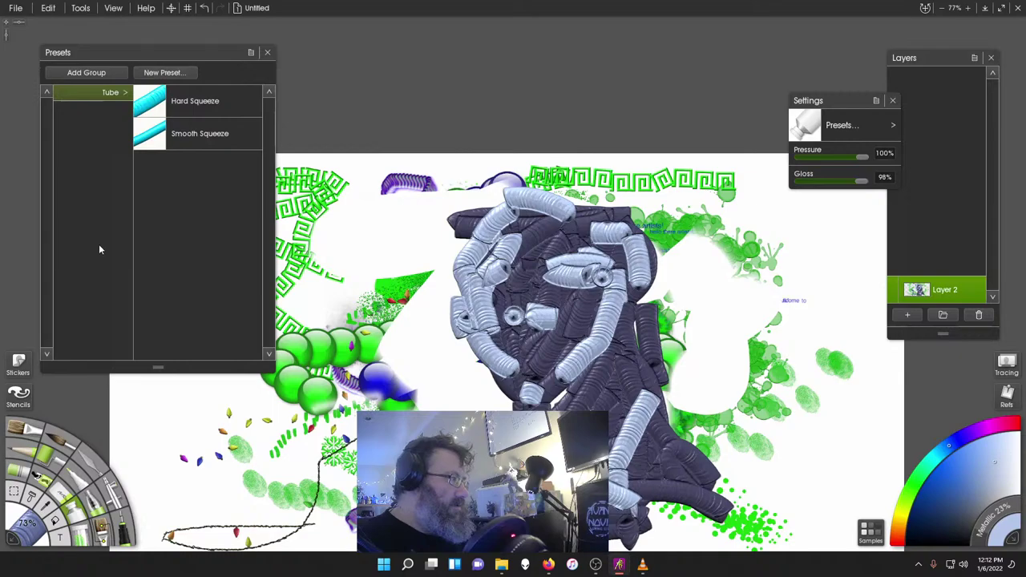
- Blend the pale and dark blue tube paint into cloudy patches with the palette knife's Heavy Blurred Frosting preset
click(87, 459)
click(198, 327)
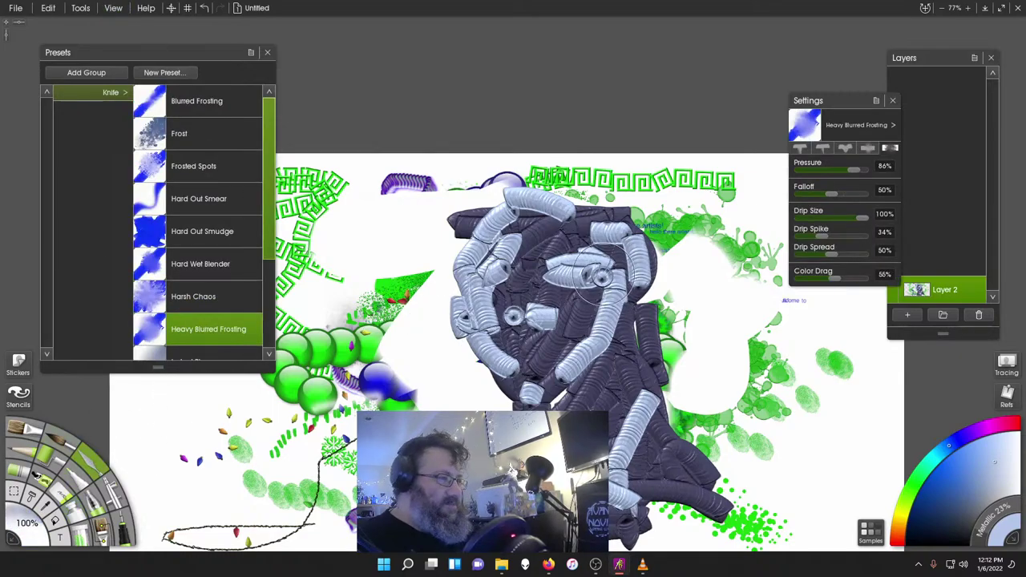
mouse_move(605, 263)
mouse_down()
mouse_move(618, 269)
mouse_move(616, 240)
mouse_up()
mouse_move(573, 240)
mouse_down()
mouse_move(554, 345)
mouse_move(638, 317)
mouse_move(562, 377)
mouse_move(514, 365)
mouse_move(461, 264)
mouse_move(522, 192)
mouse_move(481, 256)
mouse_move(561, 272)
mouse_move(622, 481)
mouse_move(658, 517)
mouse_move(631, 417)
mouse_up()
drag(629, 378, 625, 429)
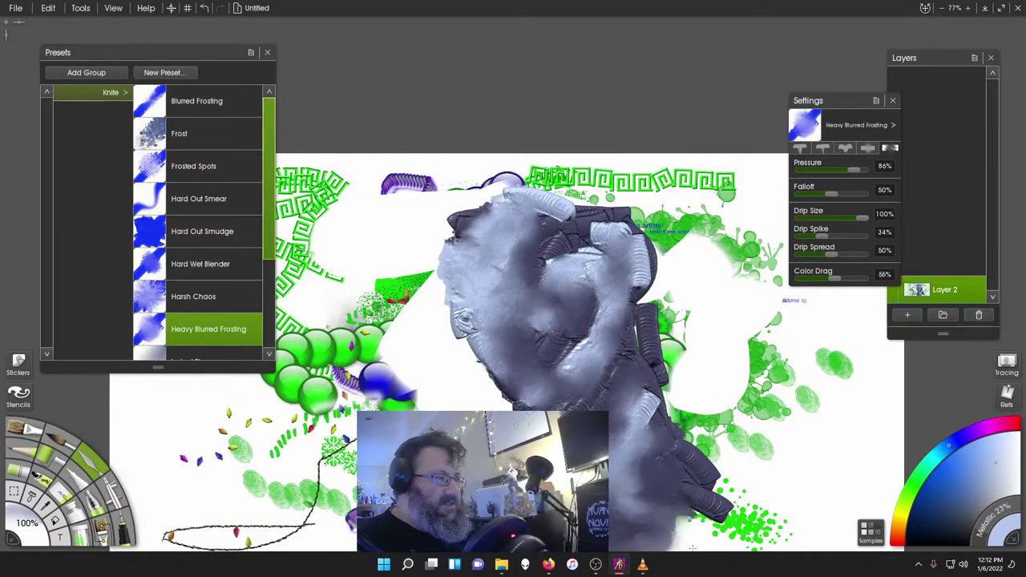
- Blend the upper paint mass with the Heavy Blurred Frosting knife and squeeze tube strokes onto it as eyes, nose, mouth and jaw
mouse_move(618, 373)
mouse_down()
mouse_move(722, 529)
mouse_move(550, 309)
mouse_move(566, 357)
mouse_move(605, 264)
mouse_move(586, 241)
mouse_move(561, 264)
mouse_move(561, 213)
mouse_move(594, 348)
mouse_move(561, 288)
mouse_move(498, 369)
mouse_move(458, 280)
mouse_move(502, 237)
mouse_move(489, 183)
mouse_move(438, 265)
mouse_up()
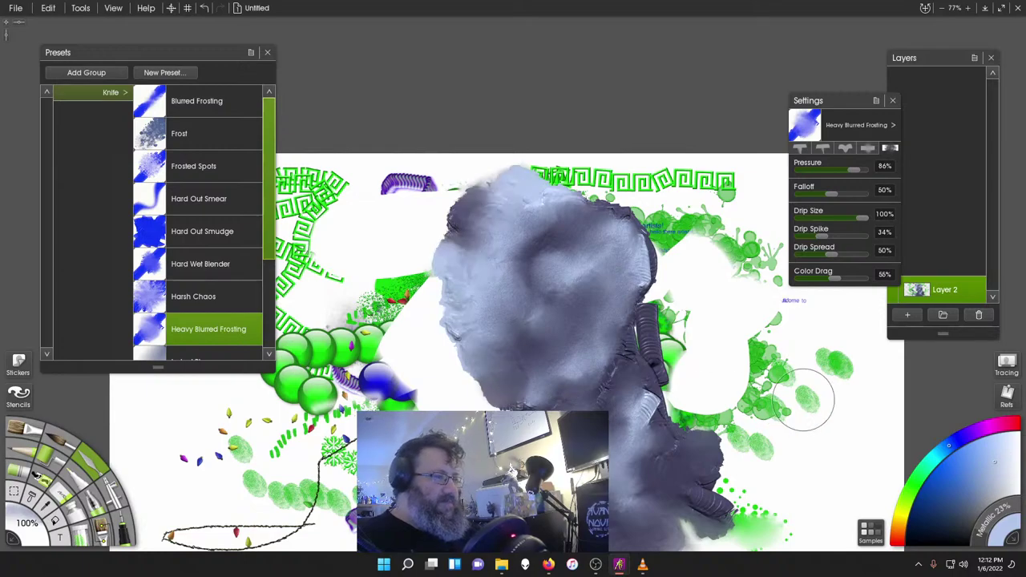
click(78, 513)
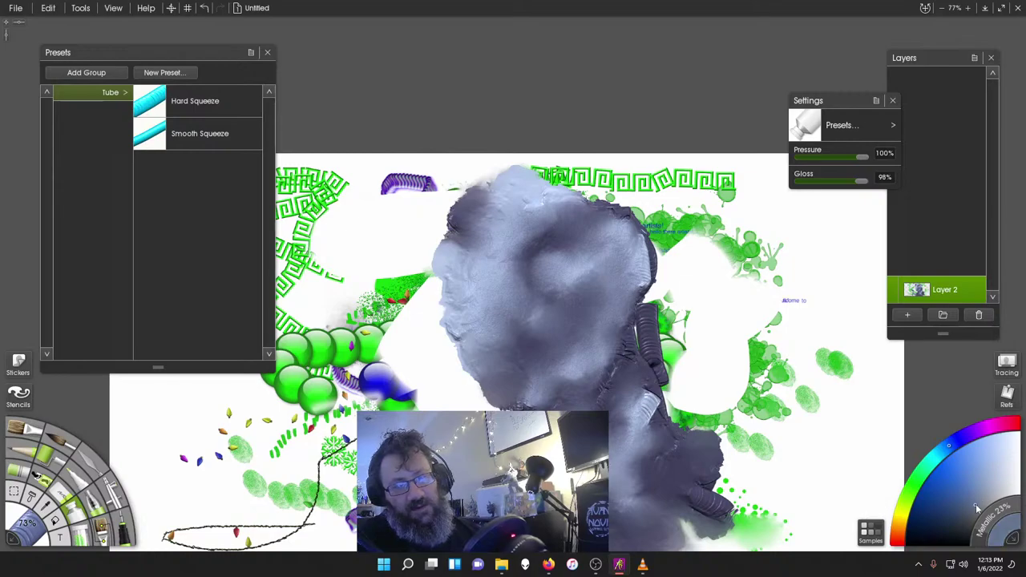
mouse_move(567, 387)
mouse_down()
mouse_move(592, 306)
mouse_move(594, 355)
mouse_move(543, 386)
mouse_up()
drag(542, 289, 579, 290)
drag(471, 284, 525, 288)
drag(505, 377, 483, 385)
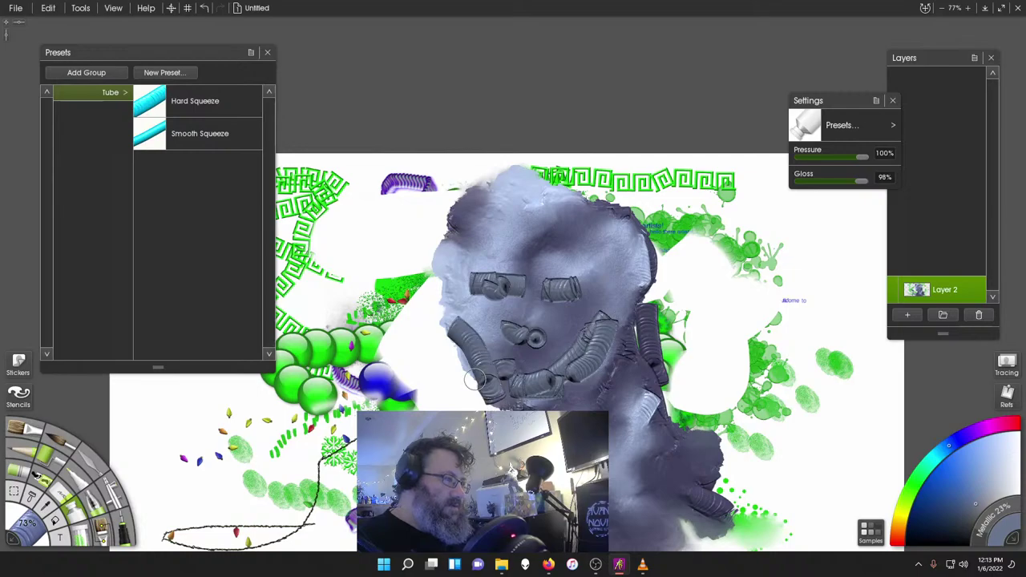
drag(608, 302, 611, 376)
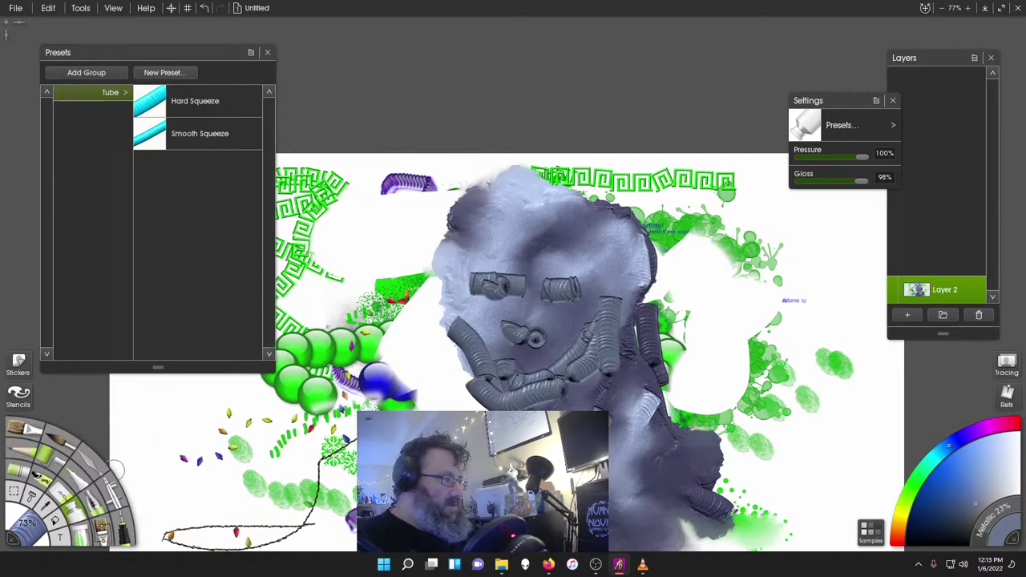
- Smear the squeezed tube face into the surrounding thick paint with the palette knife's Heavy Blurred Frosting preset
click(90, 461)
mouse_move(499, 347)
mouse_down()
mouse_move(465, 290)
mouse_move(606, 303)
mouse_move(603, 369)
mouse_up()
mouse_move(632, 484)
mouse_down()
mouse_move(648, 409)
mouse_move(462, 348)
mouse_move(526, 331)
mouse_move(629, 242)
mouse_up()
mouse_move(542, 343)
mouse_down()
mouse_move(501, 346)
mouse_move(608, 369)
mouse_up()
mouse_move(654, 260)
mouse_down()
mouse_move(648, 283)
mouse_move(612, 220)
mouse_move(469, 177)
mouse_move(682, 185)
mouse_move(673, 321)
mouse_move(634, 298)
mouse_move(643, 372)
mouse_up()
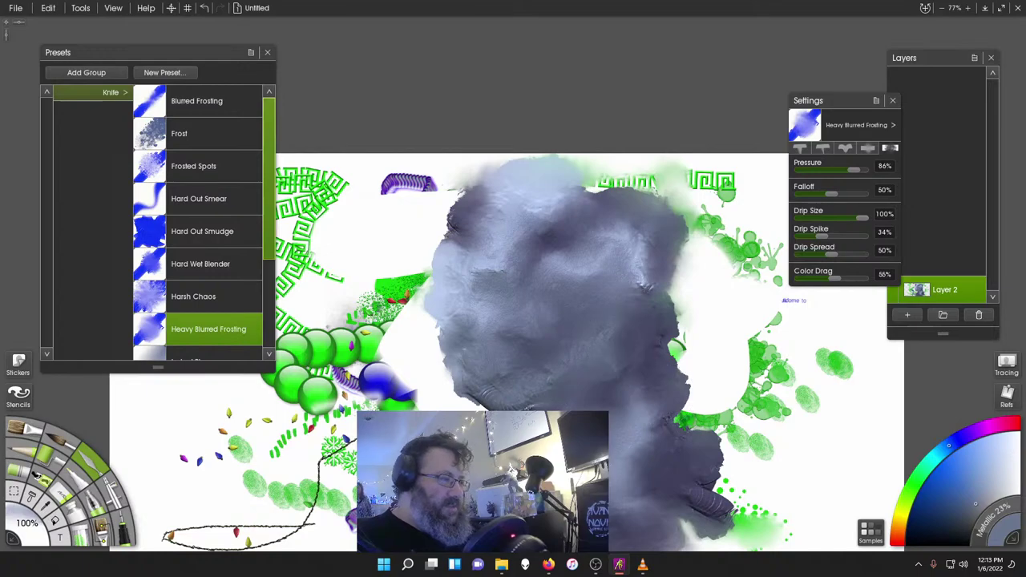
mouse_move(491, 380)
mouse_down()
mouse_move(487, 328)
mouse_move(450, 228)
mouse_move(464, 200)
mouse_move(452, 322)
mouse_move(481, 409)
mouse_up()
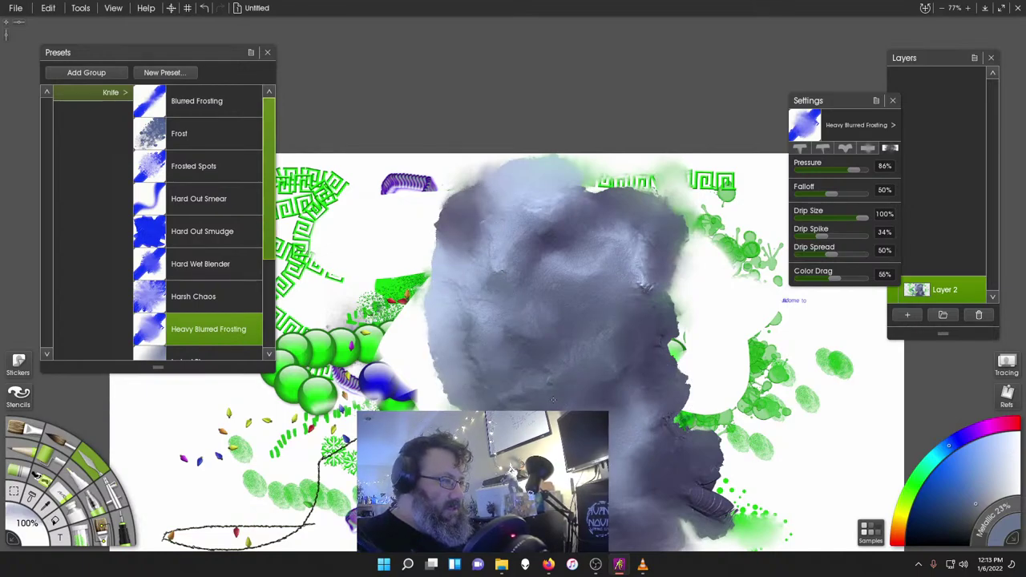
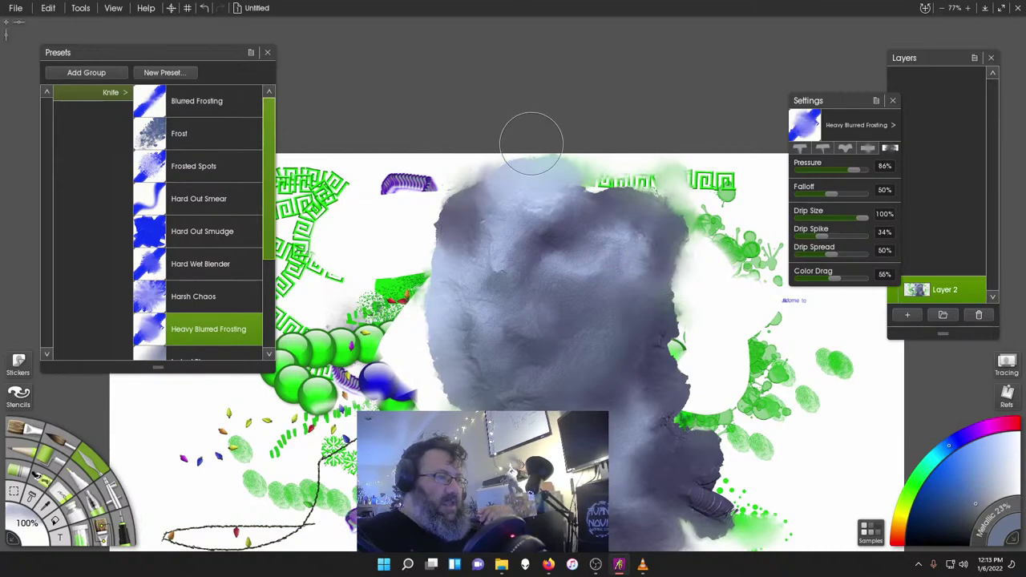
- Smooth the remaining ridges in the upper part of the blended paint up close with the Heavy Blurred Frosting knife
scroll(469, 262, up, 2)
scroll(481, 253, up, 8)
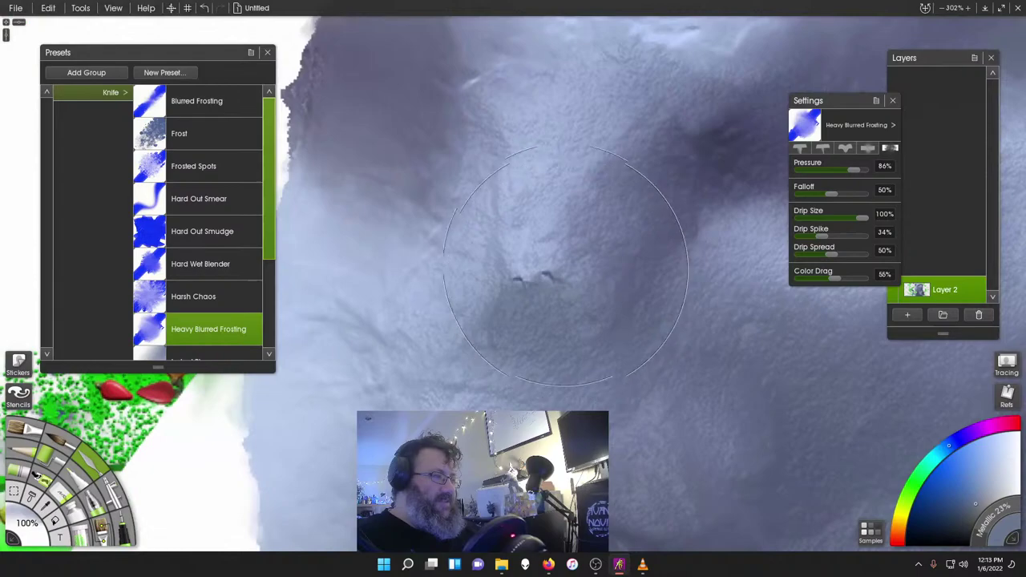
mouse_move(465, 197)
mouse_down()
mouse_move(501, 269)
mouse_move(602, 300)
mouse_move(631, 293)
mouse_up()
mouse_move(426, 199)
mouse_down()
mouse_move(611, 104)
mouse_move(687, 175)
mouse_move(717, 229)
mouse_move(637, 260)
mouse_up()
- Switch the palette knife to the Knife Edge Trail preset
scroll(646, 286, down, 3)
scroll(648, 286, down, 1)
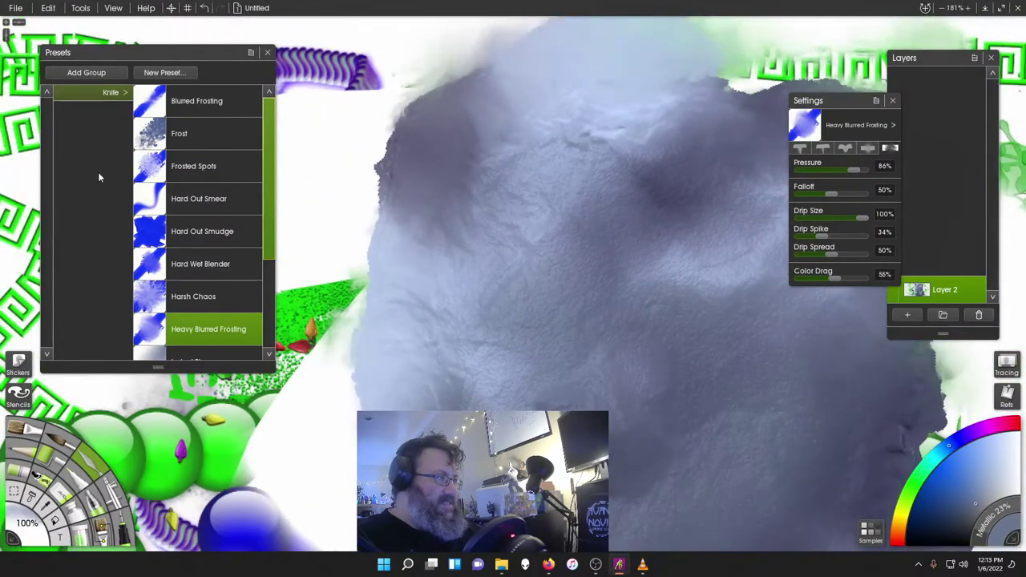
scroll(241, 265, down, 3)
click(244, 324)
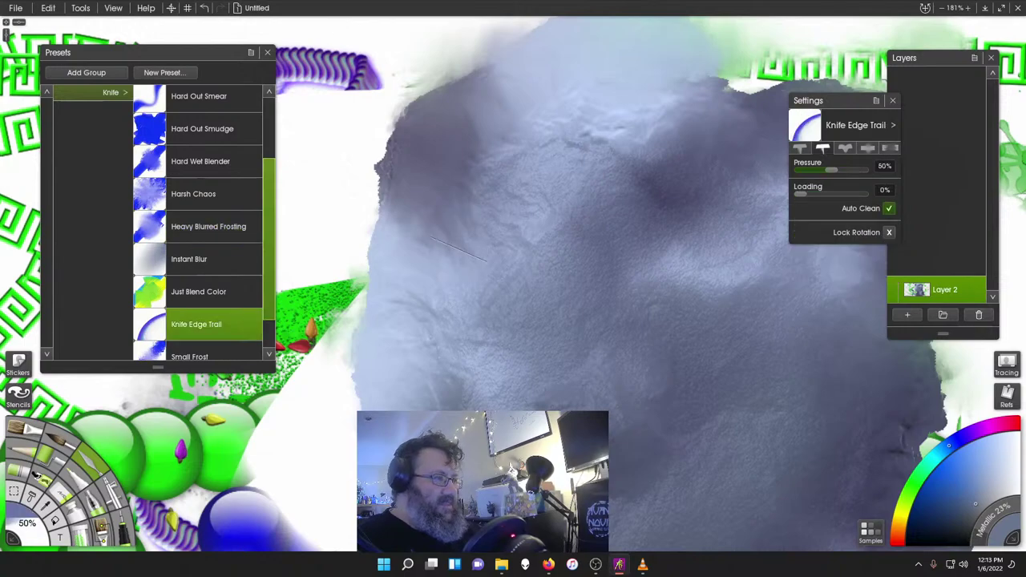
- Try carving thin arched lines into the blended paint with the Knife Edge Trail knife
mouse_move(503, 234)
mouse_down()
mouse_move(543, 234)
mouse_move(568, 253)
mouse_up()
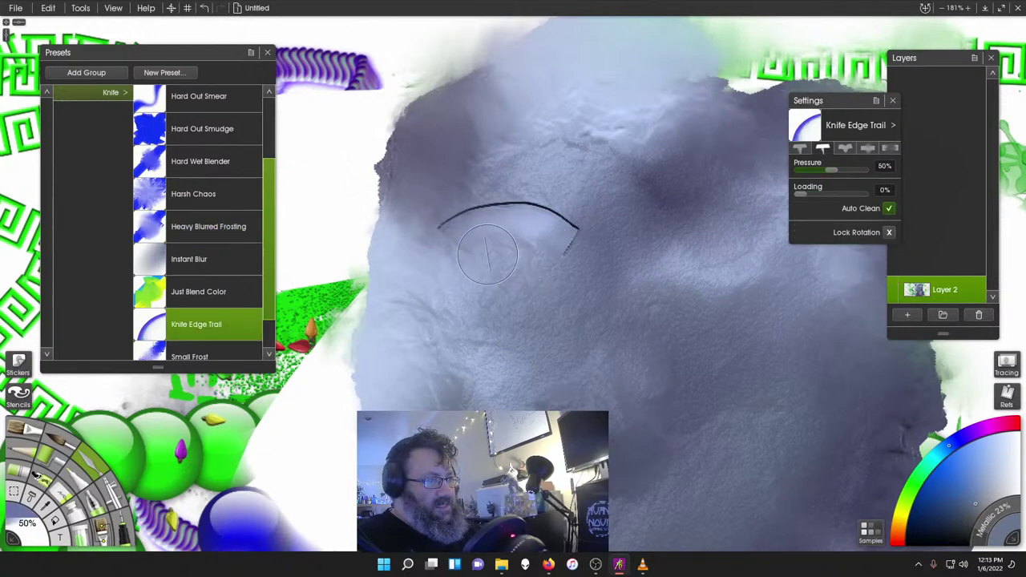
drag(485, 254, 533, 253)
mouse_move(556, 287)
mouse_down()
mouse_move(578, 301)
mouse_move(617, 289)
mouse_move(566, 308)
mouse_move(626, 295)
mouse_move(658, 273)
mouse_move(734, 297)
mouse_move(756, 316)
mouse_up()
mouse_move(612, 297)
mouse_down()
mouse_move(653, 291)
mouse_move(712, 337)
mouse_move(629, 302)
mouse_move(672, 358)
mouse_up()
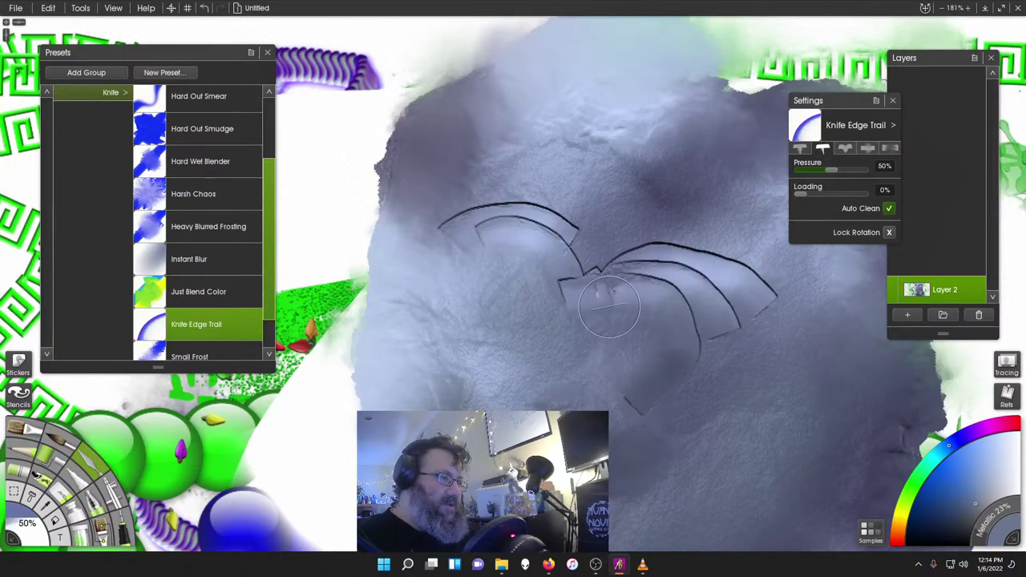
mouse_move(621, 306)
mouse_down()
mouse_move(631, 354)
mouse_move(618, 392)
mouse_up()
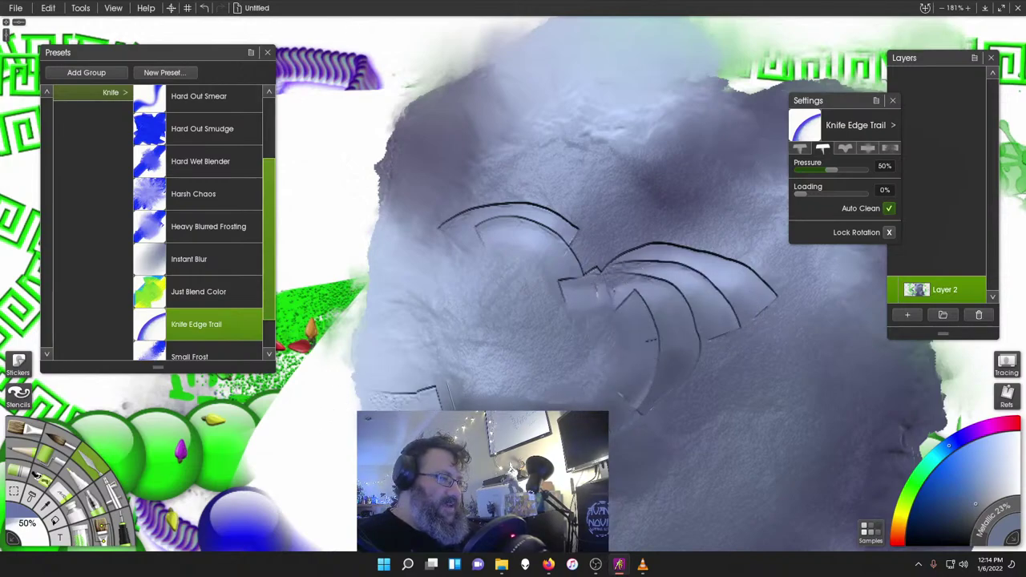
mouse_move(451, 398)
mouse_down()
mouse_move(516, 372)
mouse_move(591, 376)
mouse_move(594, 314)
mouse_move(586, 344)
mouse_move(547, 356)
mouse_move(536, 328)
mouse_move(571, 321)
mouse_up()
- Undo all the arched knife-edge lines carved into the paint
scroll(577, 230, down, 5)
key(ctrl+z)
key(ctrl+z)
key(ctrl+z)
key(ctrl+z)
key(ctrl+z)
key(ctrl+z)
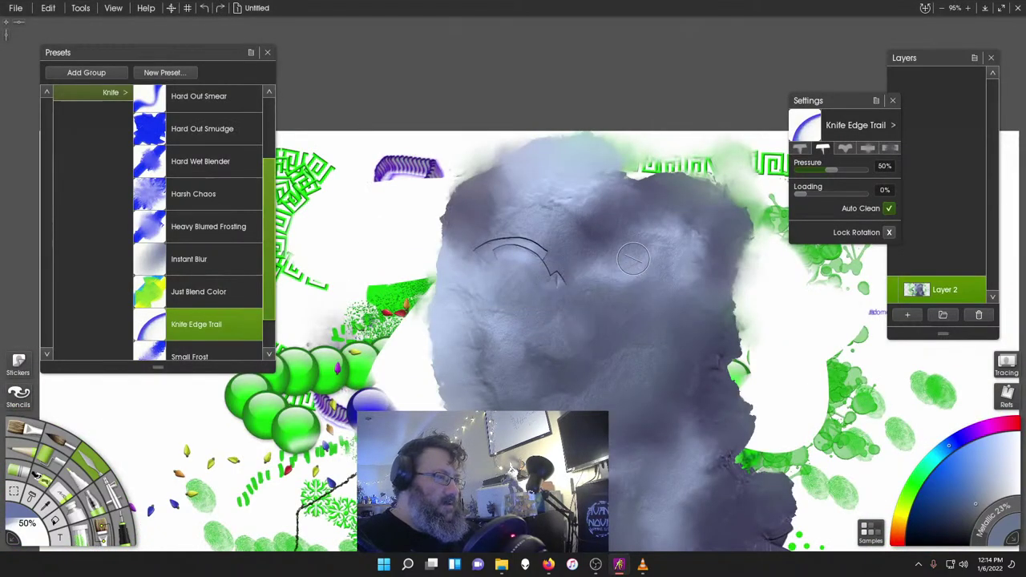
key(ctrl+z)
- Carve brow, nose, mouth and cheek lines into the paint with the knife edge, and undo the last stroke
mouse_move(473, 295)
mouse_down()
mouse_move(531, 269)
mouse_move(614, 287)
mouse_up()
mouse_move(527, 400)
mouse_down()
mouse_move(639, 401)
mouse_move(635, 233)
mouse_move(645, 403)
mouse_up()
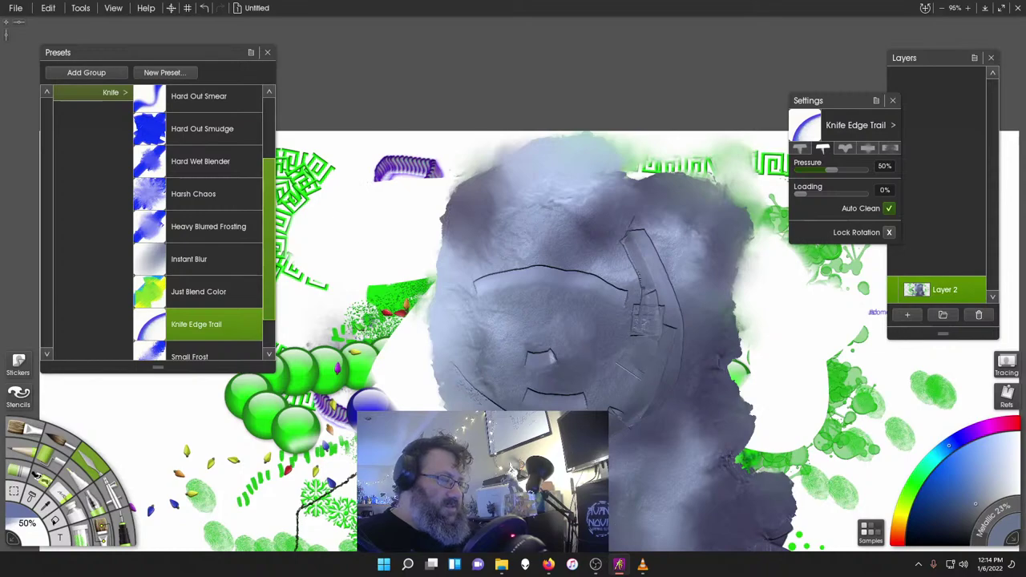
drag(629, 365, 621, 361)
drag(610, 194, 637, 243)
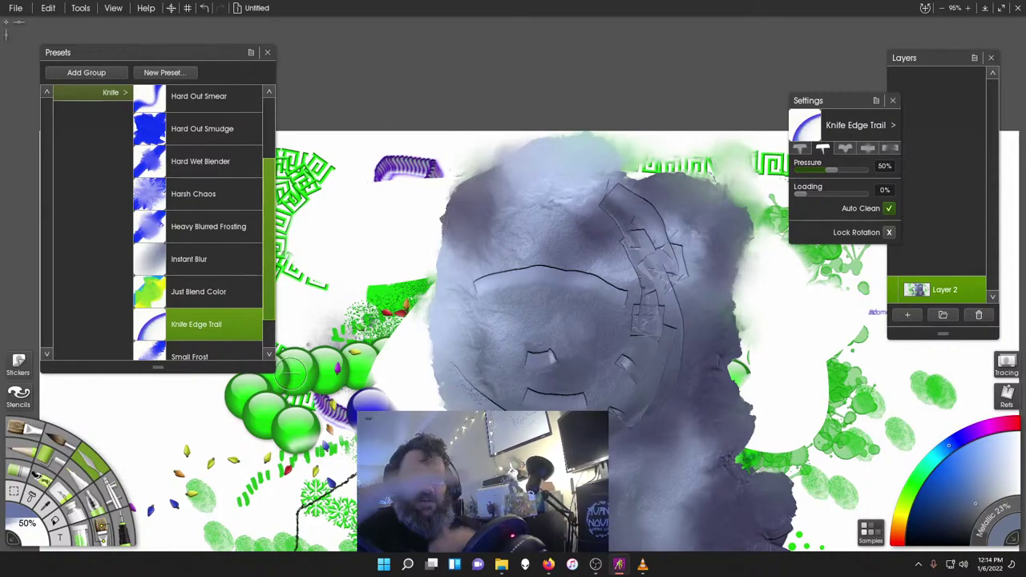
key(ctrl+z)
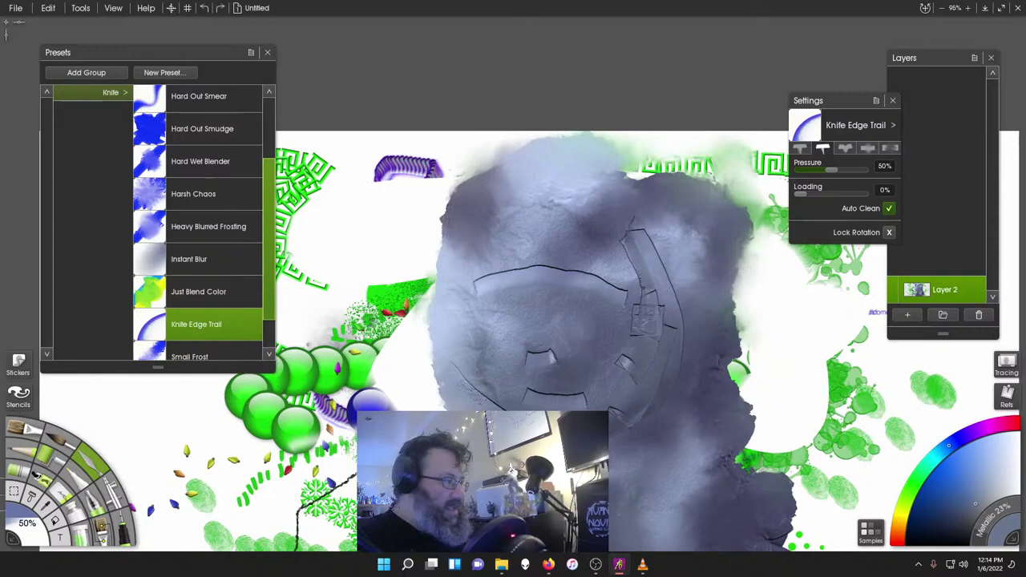
- Scatter glitter across the carved paint with the Glitter tool, first as it is and also with the Easy Dirt preset
scroll(222, 306, down, 1)
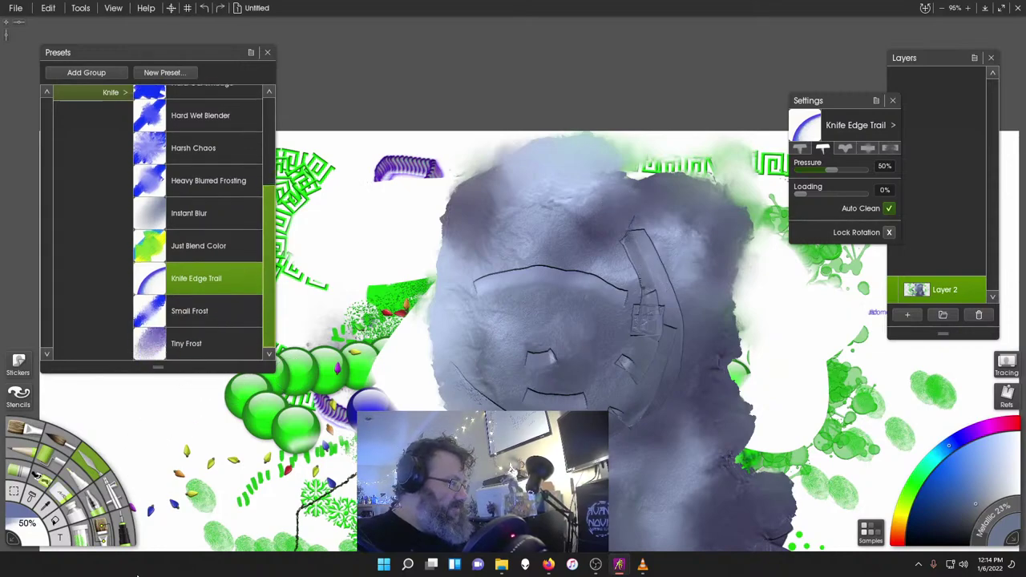
click(83, 542)
mouse_move(425, 222)
mouse_down()
mouse_move(539, 250)
mouse_move(648, 407)
mouse_up()
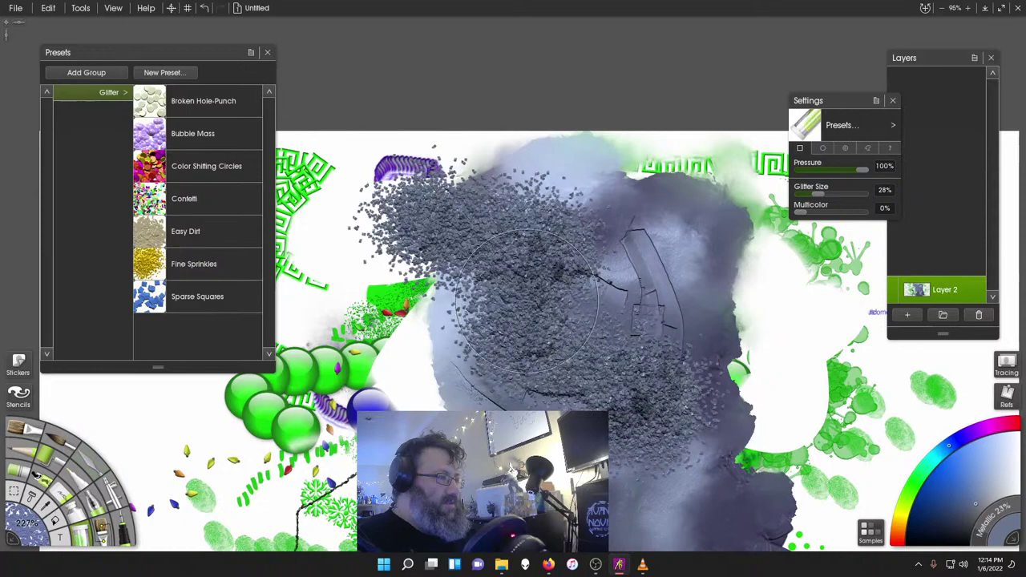
click(214, 228)
mouse_move(481, 313)
mouse_down()
mouse_move(521, 352)
mouse_move(289, 441)
mouse_move(384, 393)
mouse_move(449, 321)
mouse_move(561, 353)
mouse_up()
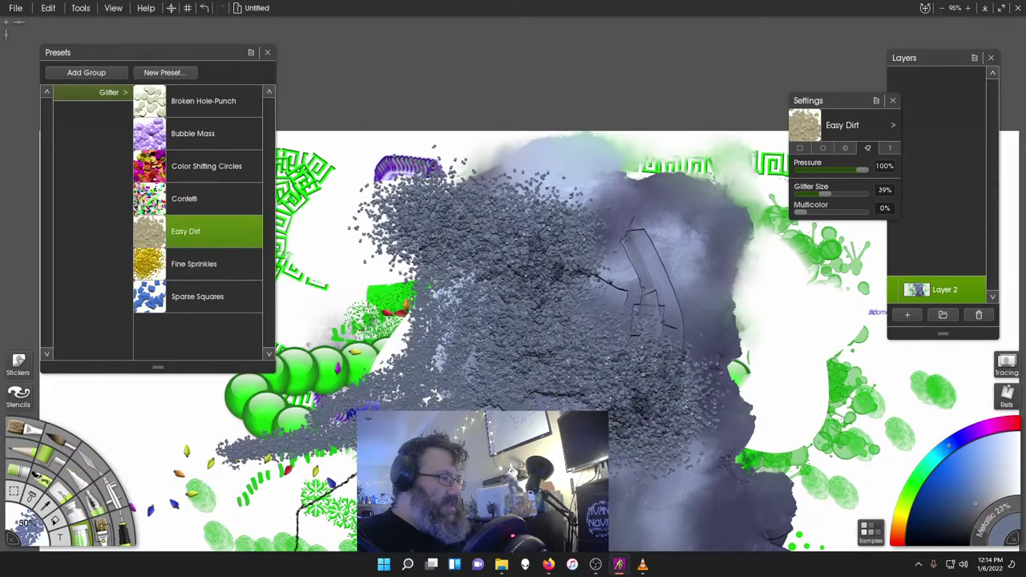
- Scatter Bubble Mass glitter over the lower paint area and add a short stroke beside the carved lines
click(215, 293)
click(205, 264)
click(201, 168)
click(196, 133)
mouse_move(335, 337)
mouse_down()
mouse_move(329, 269)
mouse_move(369, 344)
mouse_move(497, 369)
mouse_up()
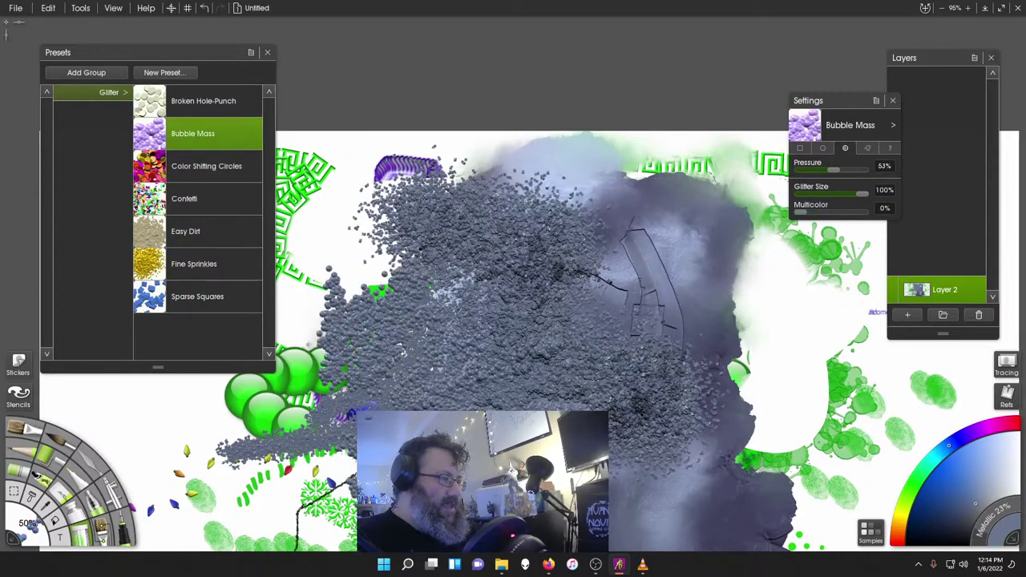
drag(344, 488, 324, 487)
drag(703, 275, 633, 279)
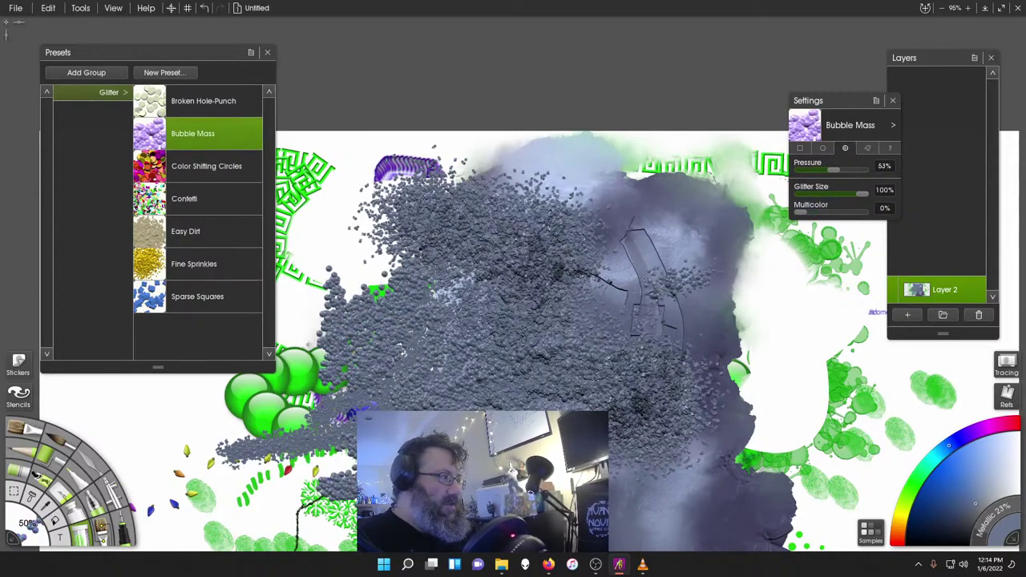
- Scatter large Broken Hole-Punch glitter pieces across the existing glitter
click(215, 102)
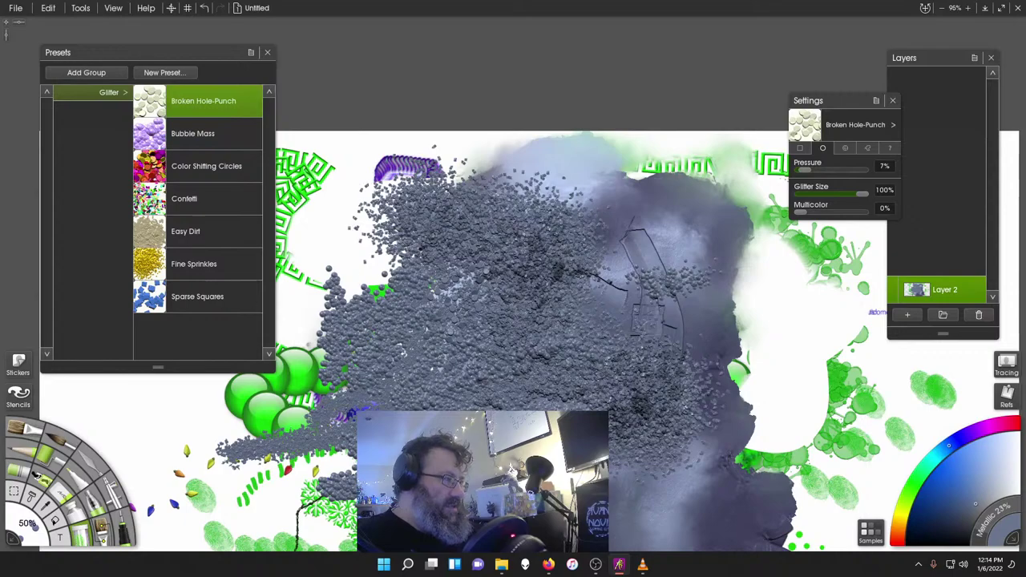
drag(30, 523, 160, 513)
mouse_move(333, 289)
mouse_down()
mouse_move(353, 221)
mouse_move(409, 260)
mouse_move(618, 344)
mouse_up()
- Cover the upper part of the painting with broad strokes of Easy Dirt glitter
click(216, 166)
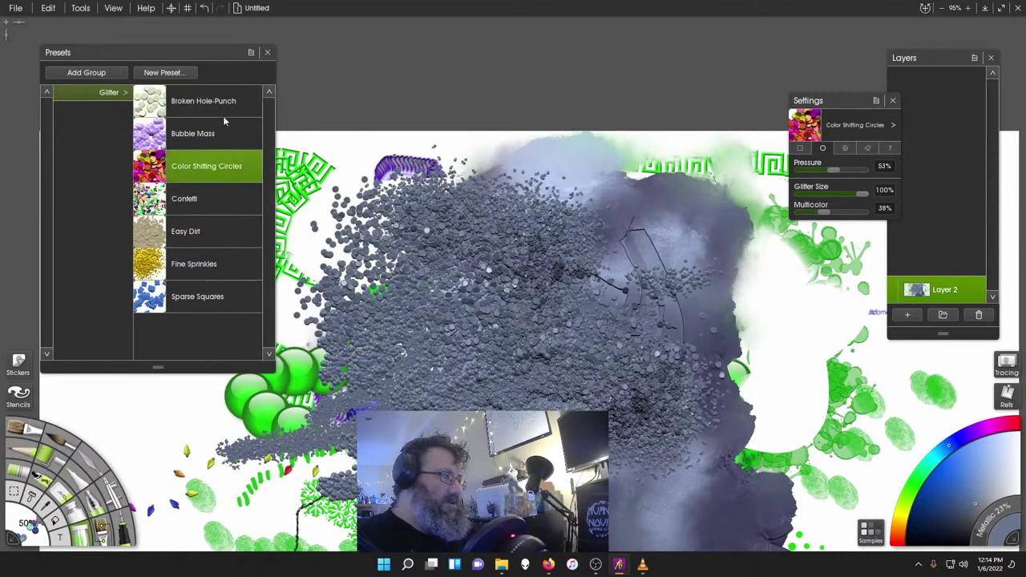
click(224, 256)
click(222, 230)
mouse_move(393, 231)
mouse_down()
mouse_move(588, 218)
mouse_move(649, 197)
mouse_move(721, 192)
mouse_up()
mouse_move(714, 229)
mouse_down()
mouse_move(750, 253)
mouse_move(749, 268)
mouse_move(625, 280)
mouse_move(661, 279)
mouse_move(641, 309)
mouse_move(698, 321)
mouse_move(682, 409)
mouse_move(642, 405)
mouse_move(498, 281)
mouse_move(345, 197)
mouse_move(361, 146)
mouse_move(553, 168)
mouse_move(601, 197)
mouse_move(450, 220)
mouse_move(417, 245)
mouse_move(545, 257)
mouse_move(321, 297)
mouse_move(289, 256)
mouse_move(281, 193)
mouse_move(137, 152)
mouse_move(81, 193)
mouse_move(201, 164)
mouse_move(288, 259)
mouse_up()
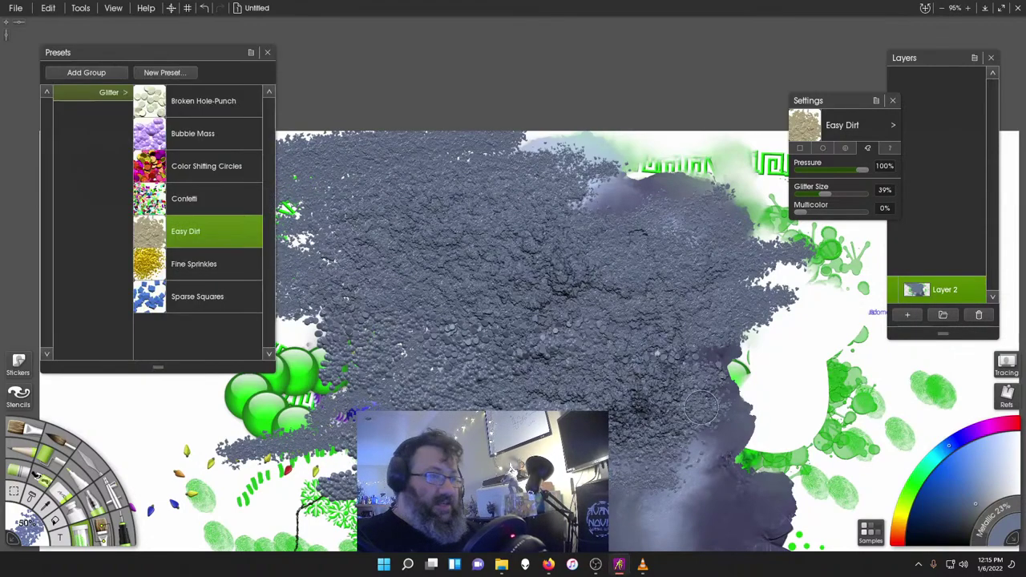
- Add a new empty layer and delete the painted Layer 2
click(907, 314)
click(978, 315)
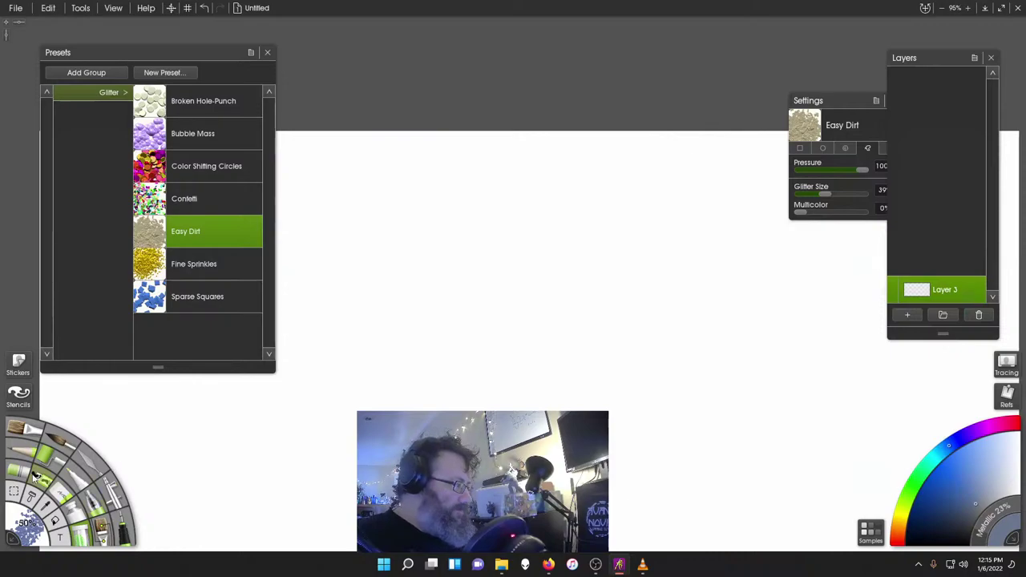
- Activate the Custom Brush tool and move its Settings panel clear of the Layers panel
click(35, 477)
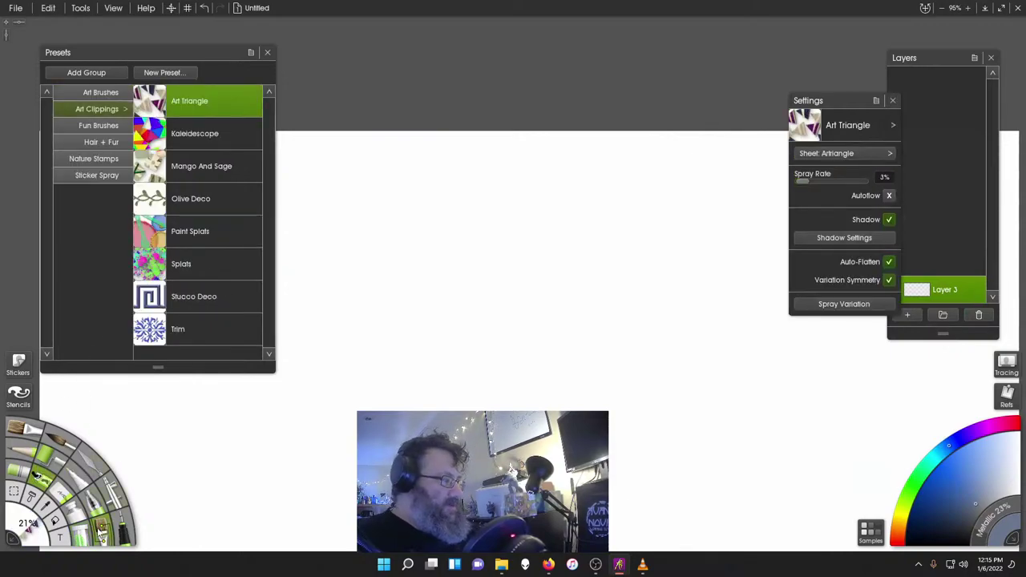
click(98, 531)
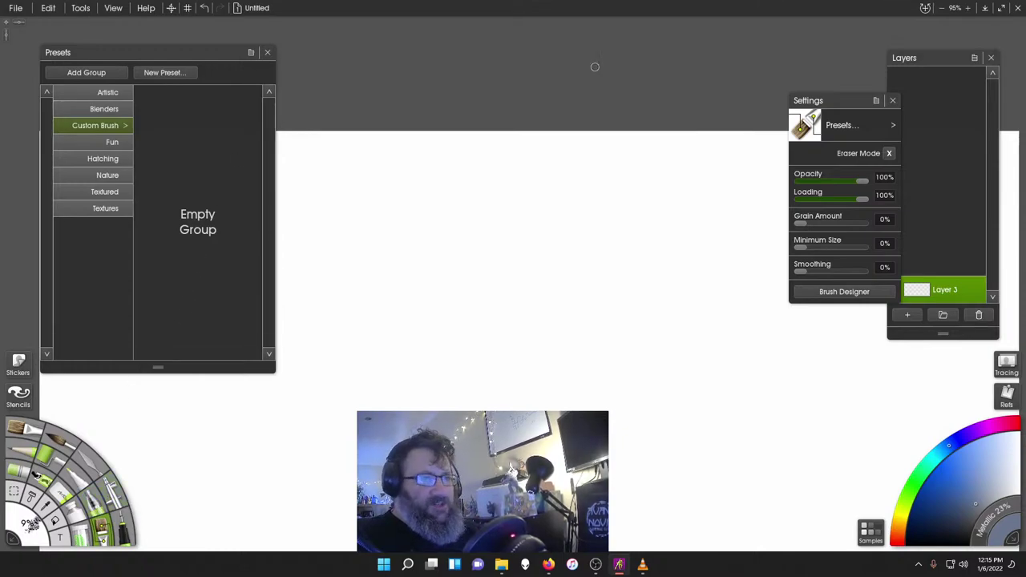
drag(873, 101, 799, 58)
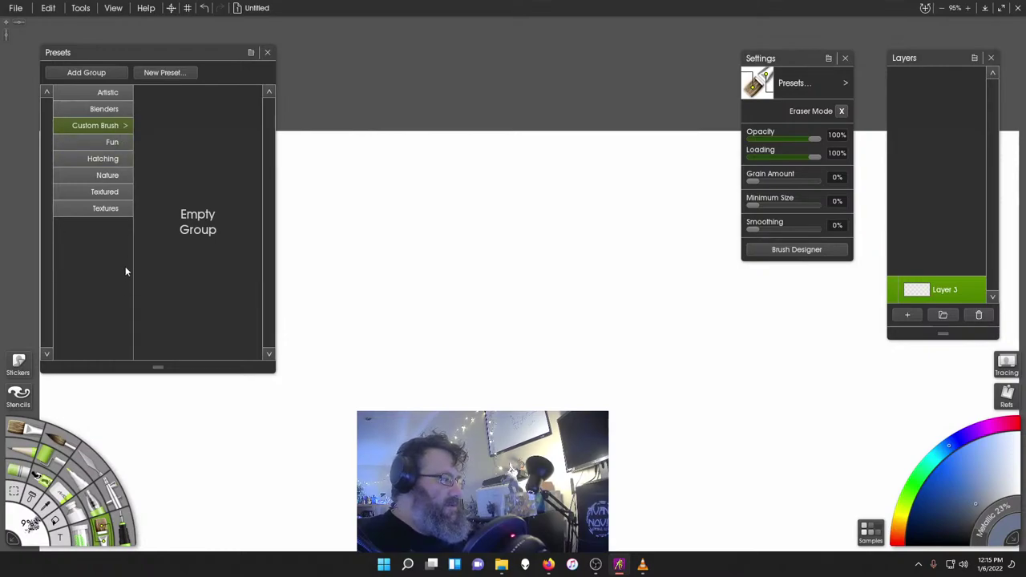
- Look through the Nature, Artistic, Blenders, Custom Brush and Fun preset groups of the Custom Brush tool
click(111, 175)
click(178, 199)
scroll(213, 233, down, 5)
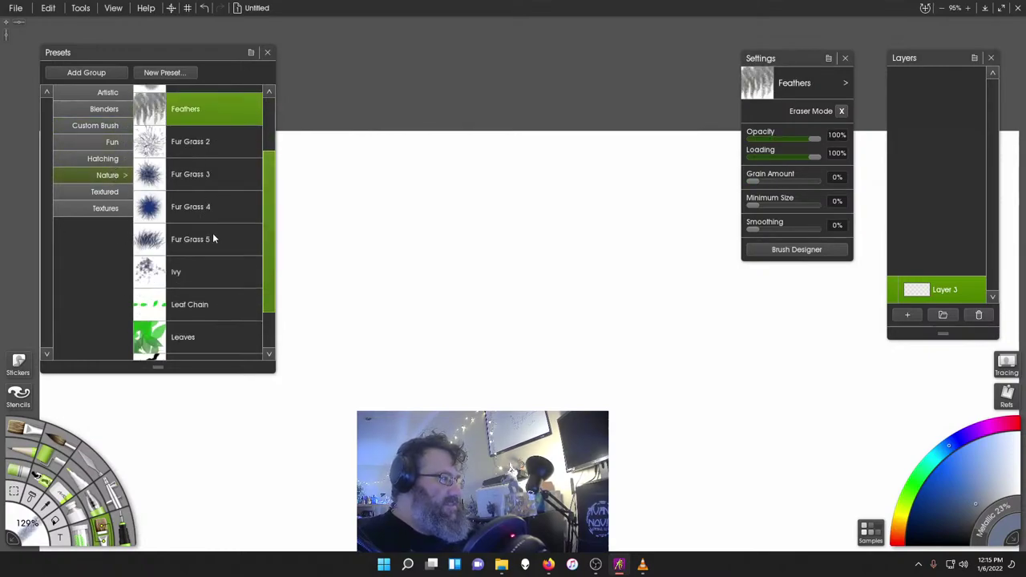
scroll(207, 184, up, 7)
click(97, 93)
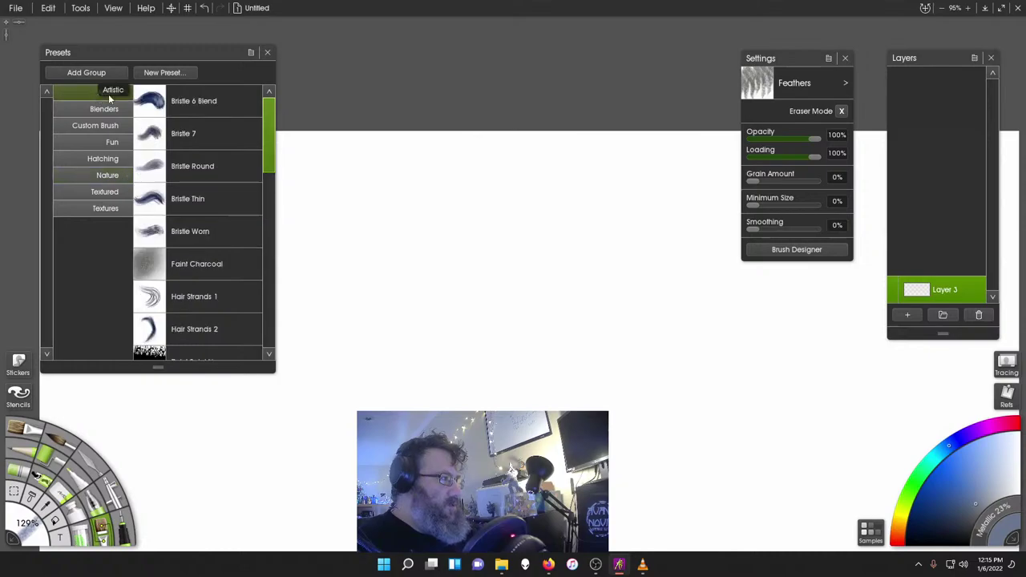
scroll(225, 161, down, 10)
scroll(240, 173, down, 3)
click(83, 109)
scroll(245, 136, down, 3)
click(93, 126)
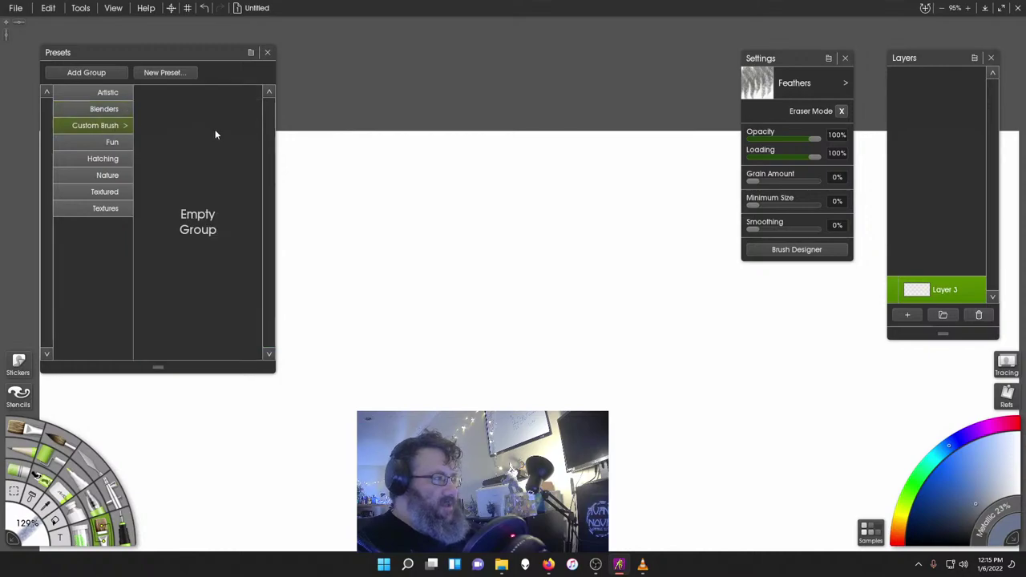
click(118, 142)
scroll(235, 207, down, 6)
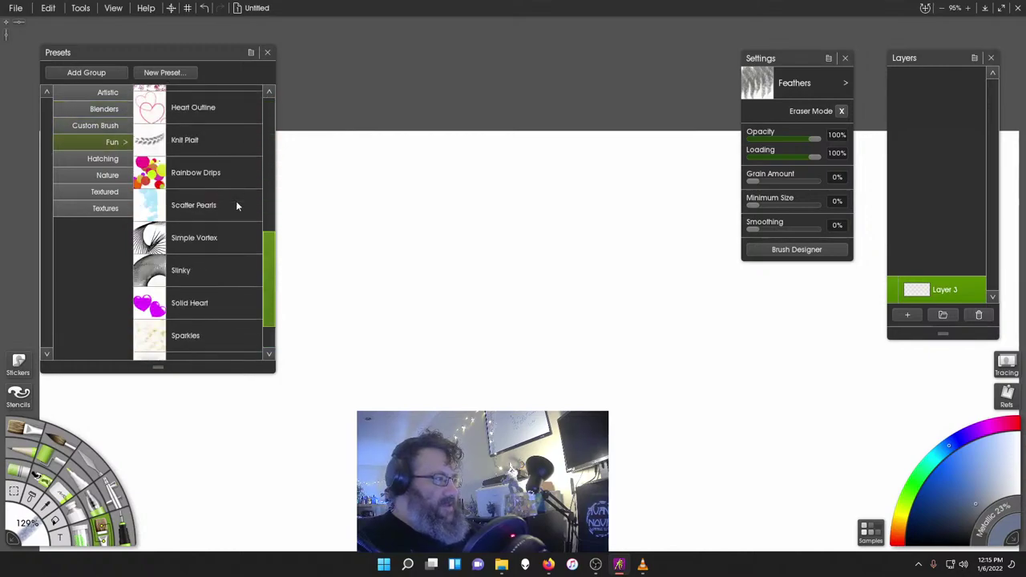
- Try the Simple Vortex preset with strokes across the empty layer, and undo them
click(195, 180)
mouse_move(380, 245)
mouse_down()
mouse_move(558, 308)
mouse_move(501, 396)
mouse_move(664, 504)
mouse_move(601, 311)
mouse_move(758, 425)
mouse_up()
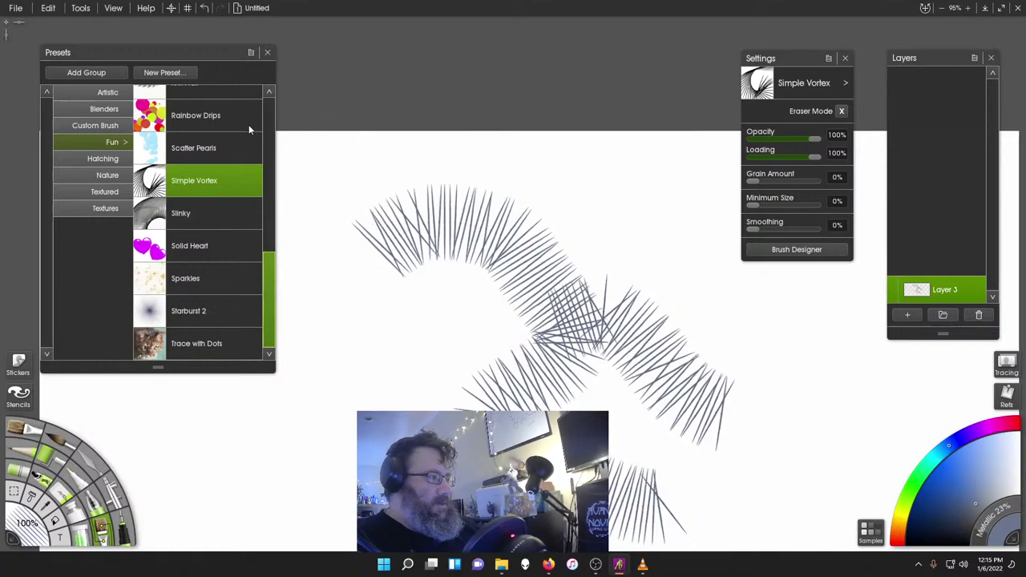
key(ctrl+z)
key(ctrl+z)
- Try a stroke with the Trace with Dots preset, undo it, and choose the Starburst 2 preset
click(206, 344)
mouse_move(400, 294)
mouse_down()
mouse_move(478, 285)
mouse_move(531, 375)
mouse_up()
key(ctrl+z)
click(253, 302)
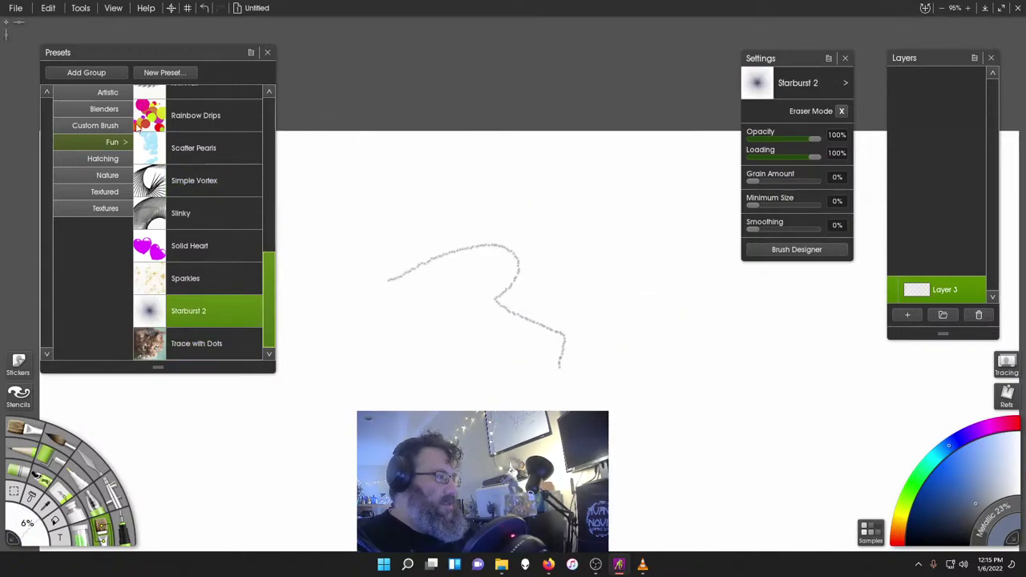
- Undo the Starburst 2 stroke, and try and undo strokes with the Crosshatch Hard Edged preset from the Hatching group
key(ctrl+z)
click(89, 158)
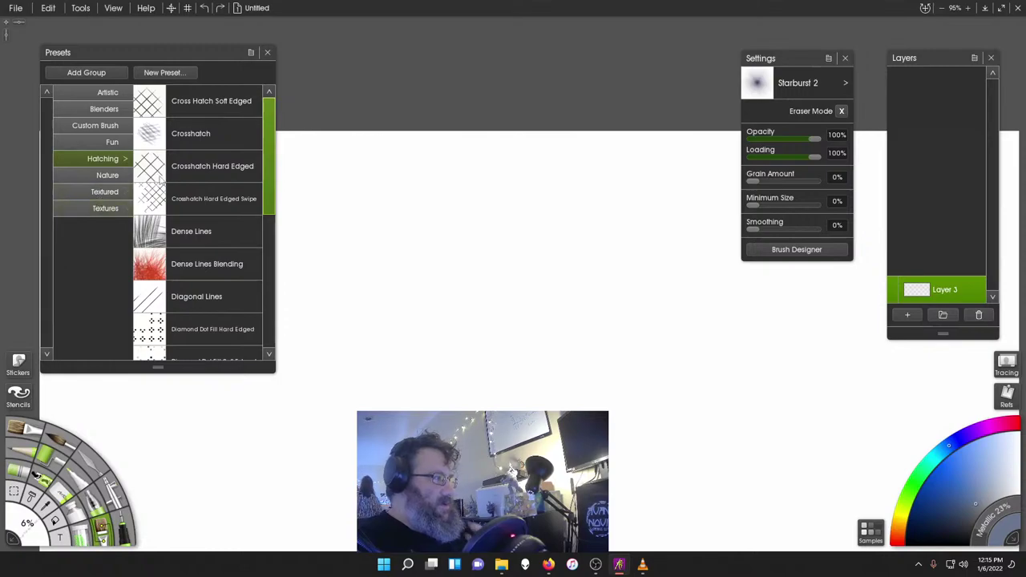
click(212, 166)
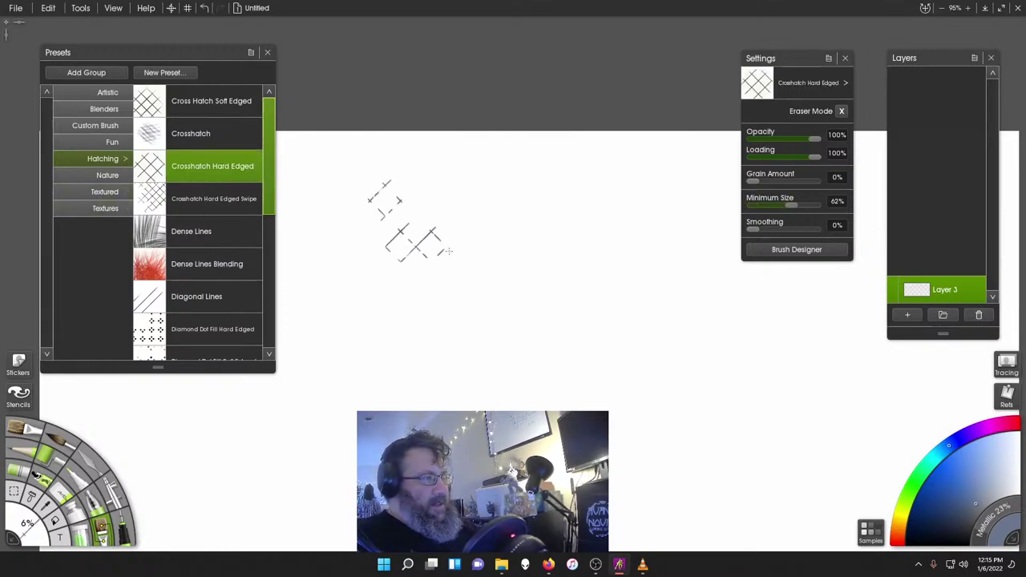
key(ctrl+z)
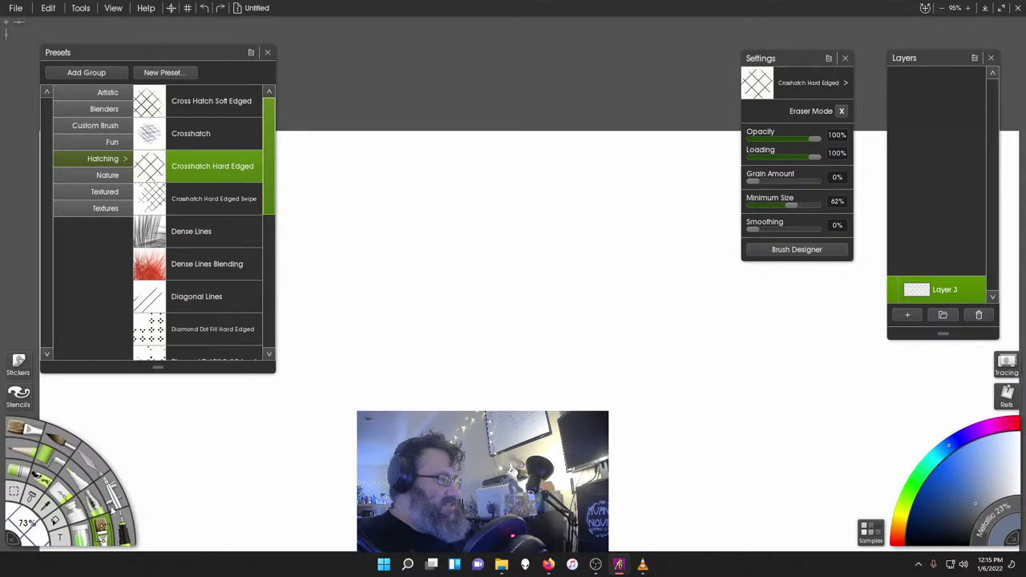
- Look past the Hatching and Nature presets and choose the Glossy Bump preset from the Textured group
scroll(187, 264, down, 5)
click(84, 174)
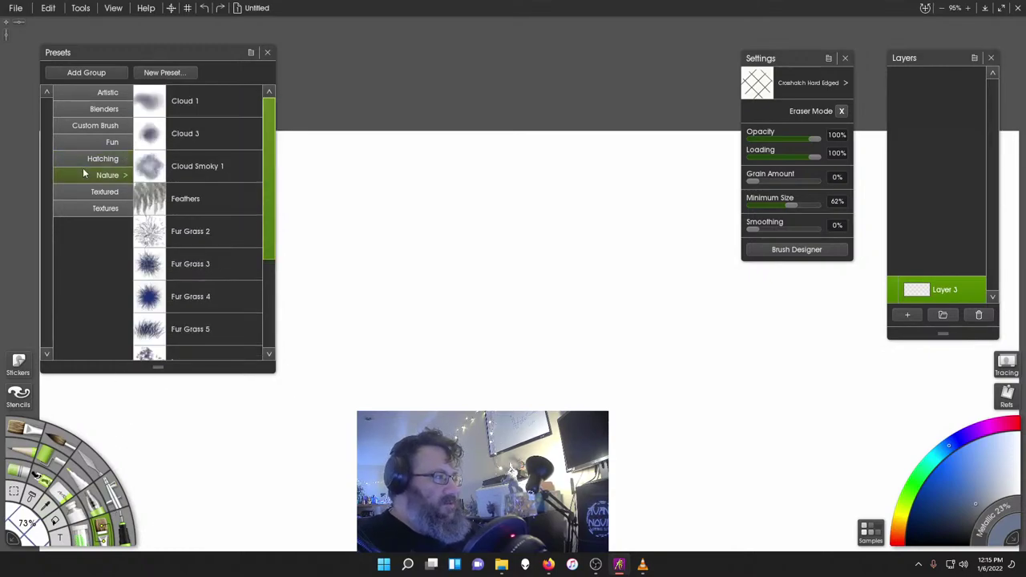
scroll(189, 234, down, 3)
click(64, 192)
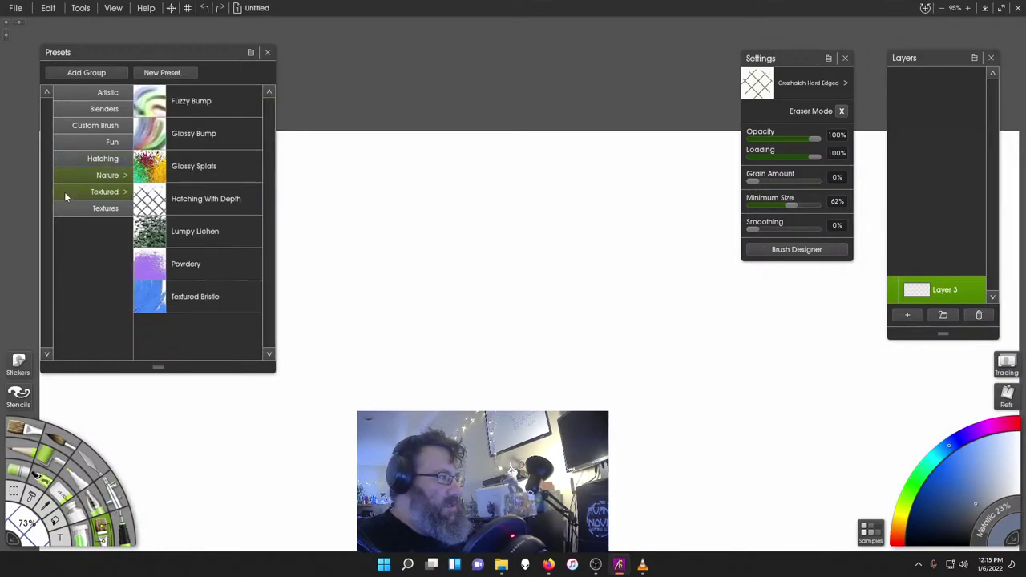
click(200, 164)
click(202, 133)
- Undo the first Glossy Bump test strokes and paint a branching grey ridge line across the middle of the canvas
mouse_move(401, 296)
mouse_down()
mouse_move(509, 259)
mouse_move(462, 303)
mouse_move(491, 347)
mouse_up()
mouse_move(506, 266)
mouse_down()
mouse_move(546, 289)
mouse_move(604, 289)
mouse_up()
key(ctrl+z)
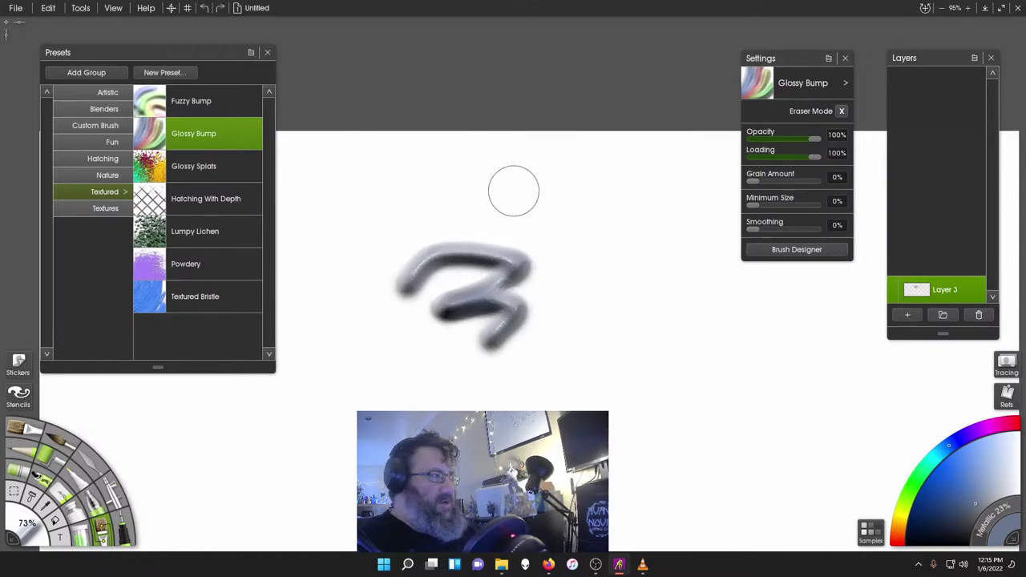
key(ctrl+z)
mouse_move(402, 340)
mouse_down()
mouse_move(480, 239)
mouse_move(455, 289)
mouse_move(497, 303)
mouse_move(550, 365)
mouse_move(539, 312)
mouse_move(552, 298)
mouse_move(592, 270)
mouse_move(653, 267)
mouse_move(578, 299)
mouse_move(626, 337)
mouse_move(733, 379)
mouse_move(657, 376)
mouse_move(729, 474)
mouse_up()
- Smear the grey ridge outward on all sides with the palette knife's Harsh Chaos preset to form mountain slopes
click(92, 454)
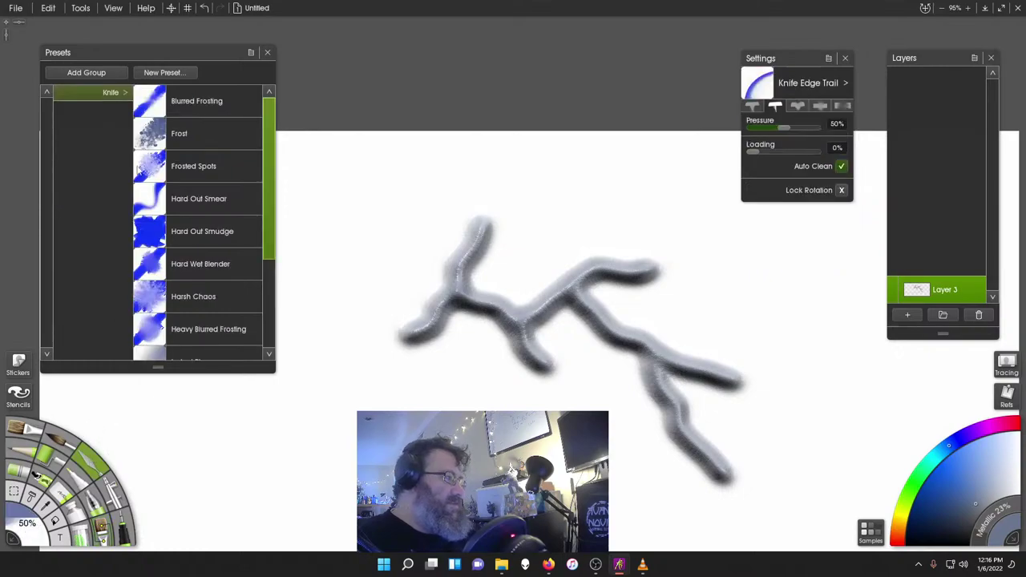
click(184, 297)
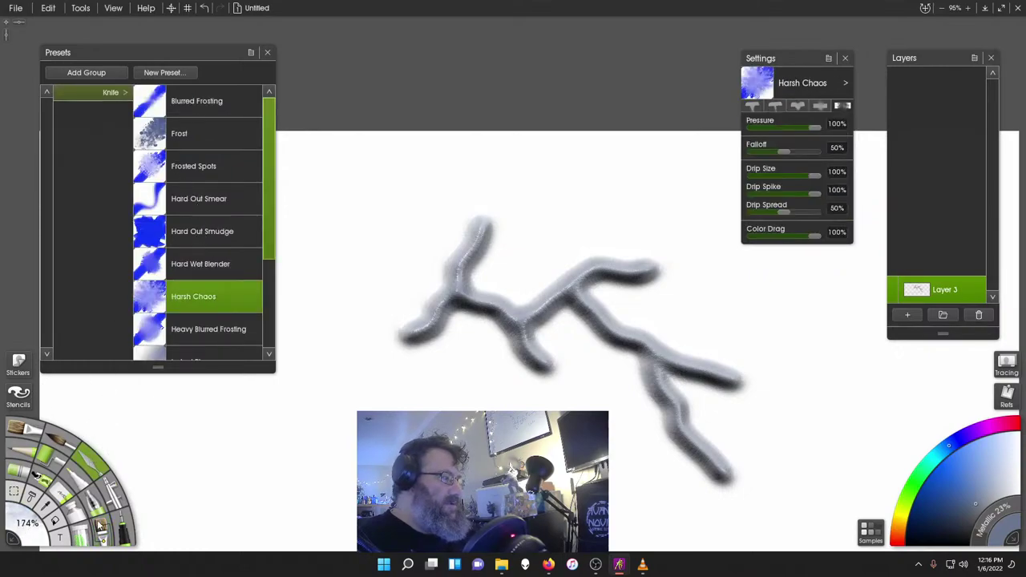
drag(533, 222, 513, 259)
mouse_move(427, 223)
mouse_down()
mouse_move(438, 233)
mouse_move(431, 240)
mouse_up()
drag(414, 263, 405, 287)
mouse_move(362, 353)
mouse_down()
mouse_move(454, 367)
mouse_move(450, 329)
mouse_move(482, 350)
mouse_move(509, 391)
mouse_move(582, 415)
mouse_move(562, 333)
mouse_move(515, 241)
mouse_move(537, 260)
mouse_move(577, 233)
mouse_move(683, 229)
mouse_move(676, 305)
mouse_move(622, 303)
mouse_move(594, 320)
mouse_move(594, 377)
mouse_move(642, 432)
mouse_move(766, 497)
mouse_move(726, 406)
mouse_move(698, 388)
mouse_move(704, 322)
mouse_move(667, 312)
mouse_move(619, 372)
mouse_move(648, 355)
mouse_up()
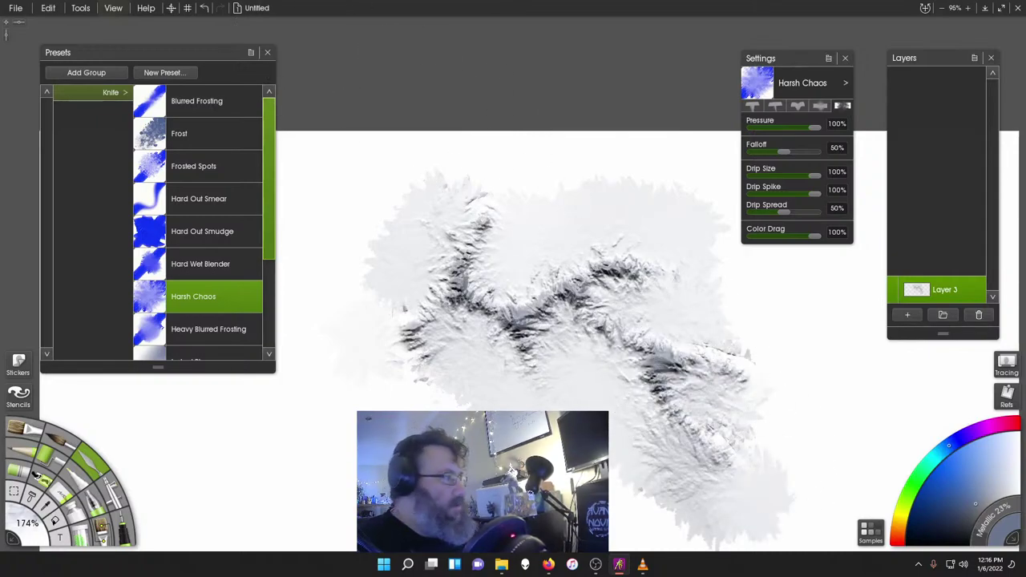
- Return to the Custom Brush tool and move its Settings panel farther away from the Layers panel
scroll(237, 199, down, 3)
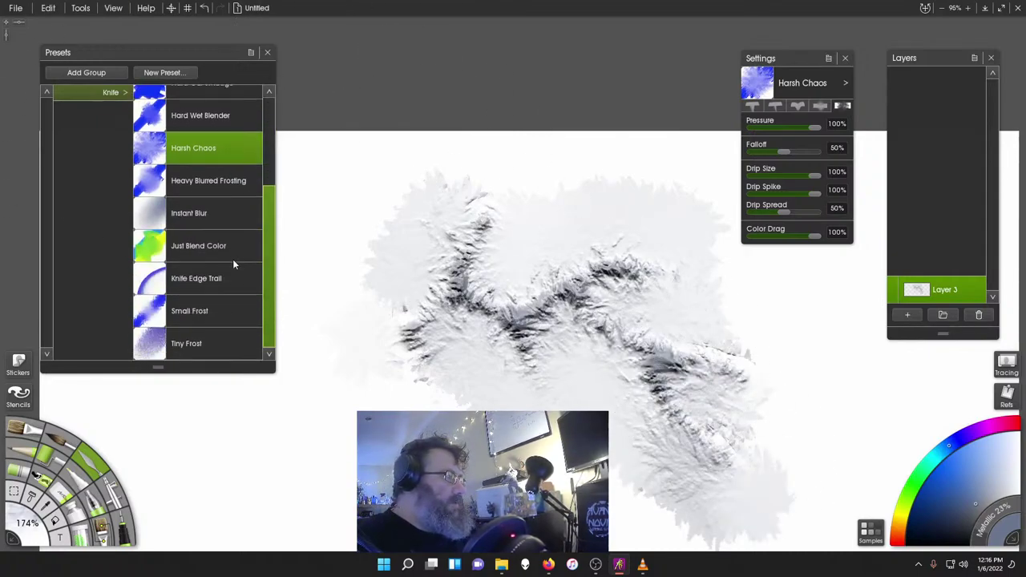
click(101, 529)
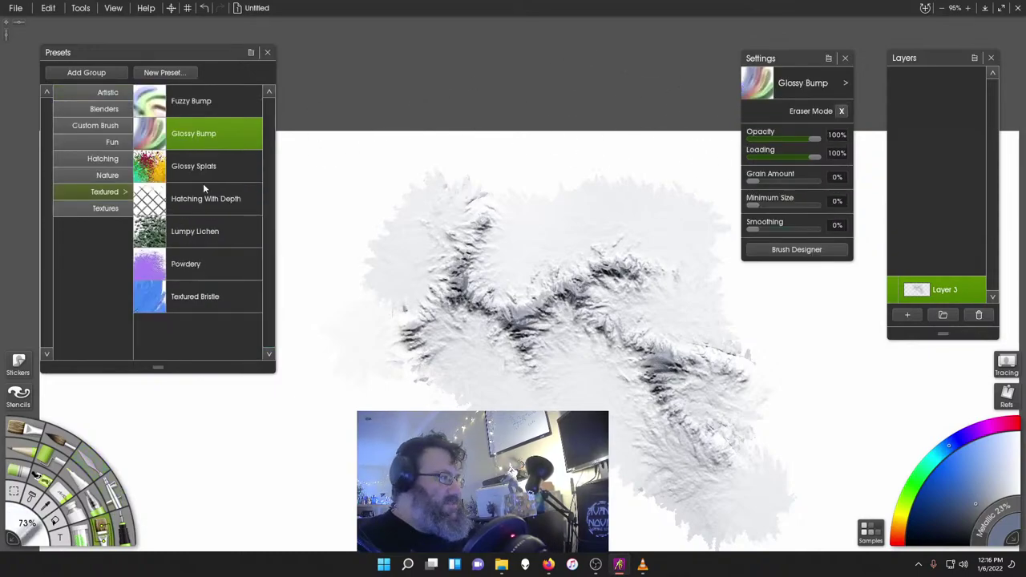
drag(804, 59, 742, 37)
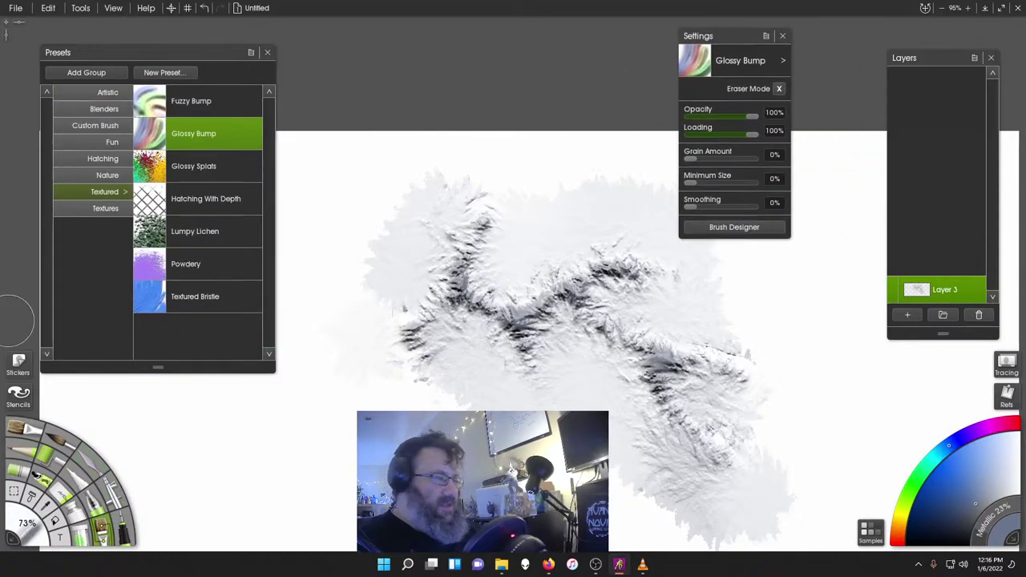
- Open the Brush Designer for Glossy Bump and look through its head, stroke, color and texture settings
click(730, 227)
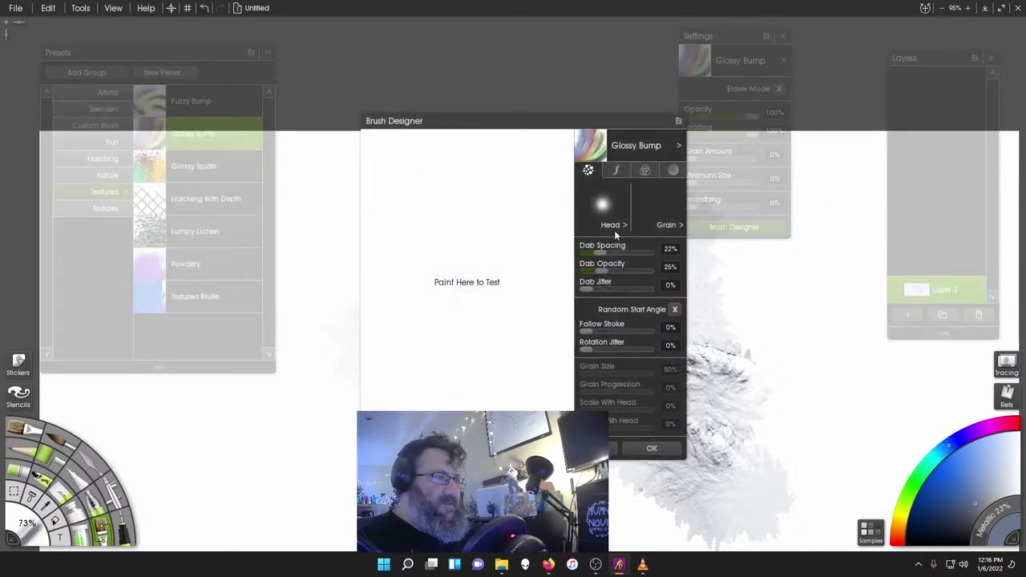
click(614, 227)
click(612, 173)
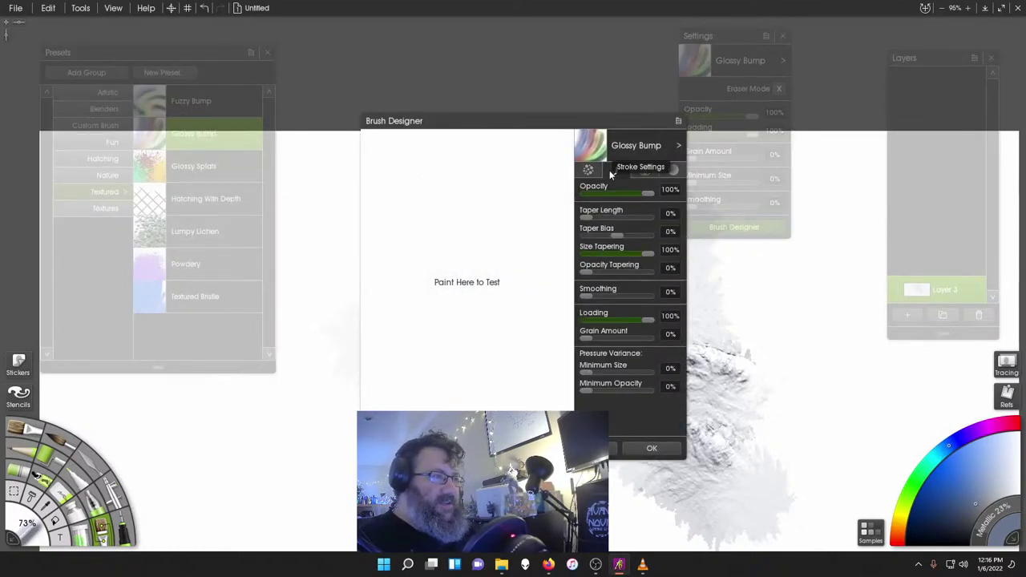
click(645, 170)
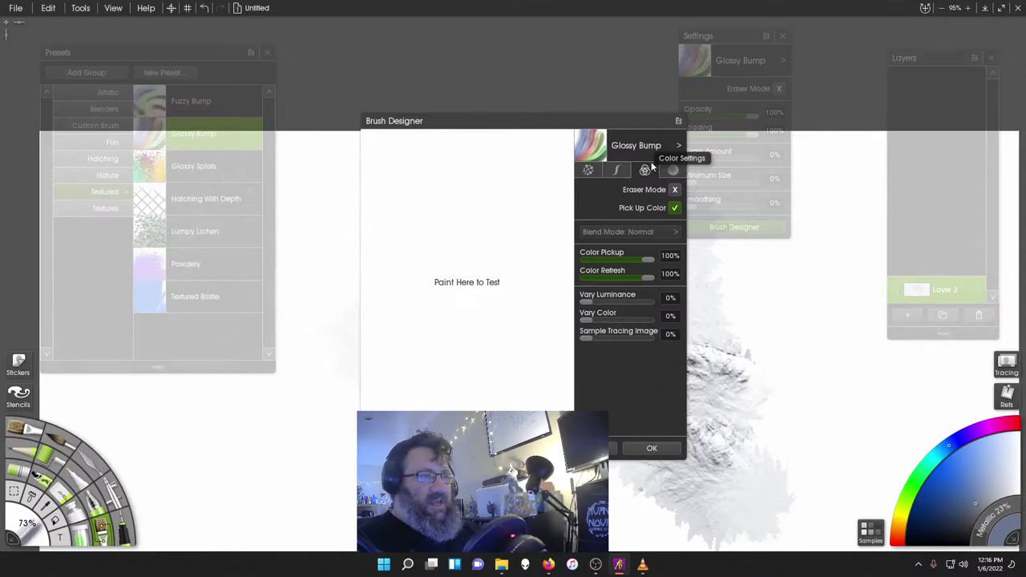
click(674, 171)
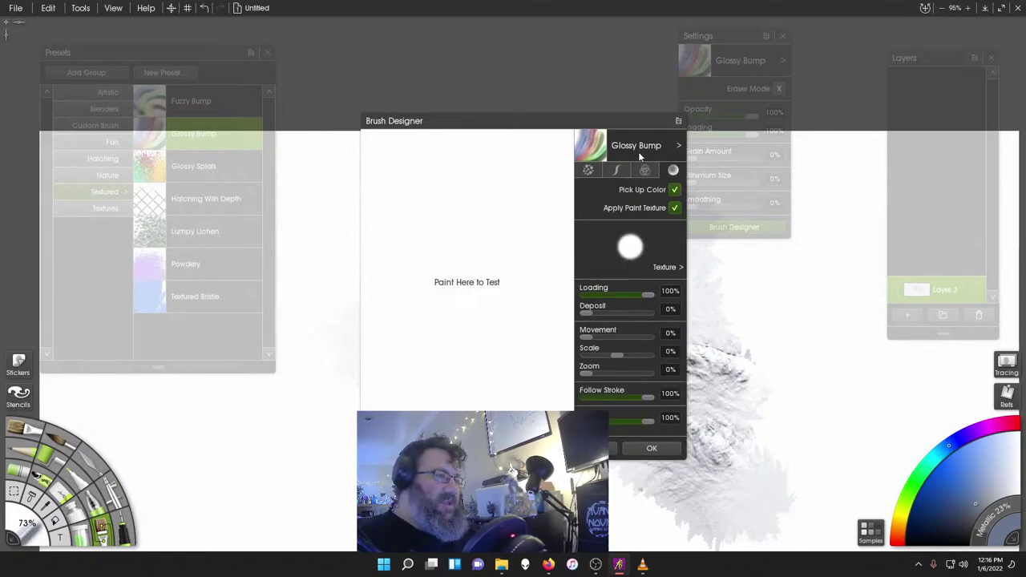
click(587, 170)
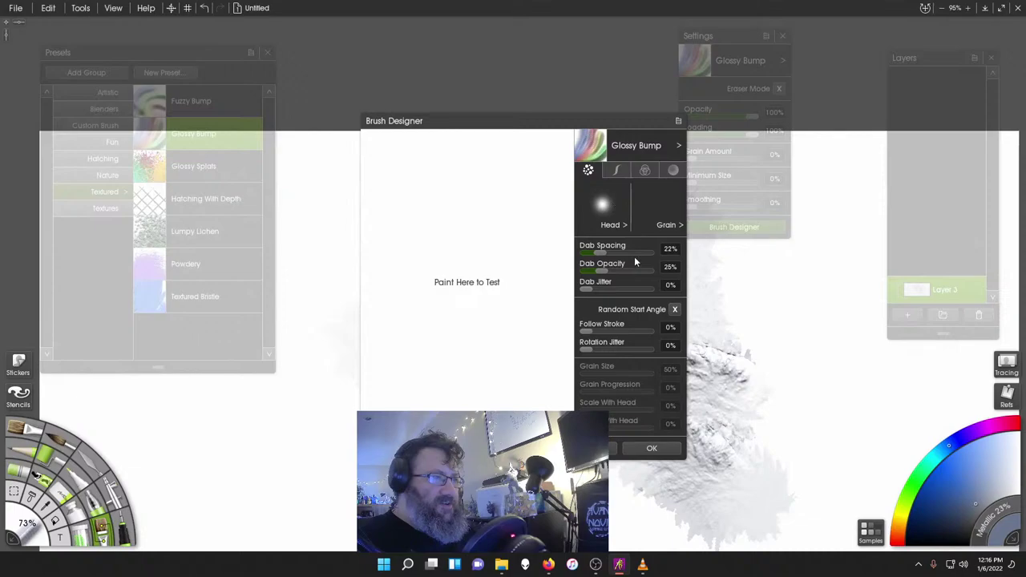
- Set the brush head to the Paint Splat image from the Artistic collection and paint with it in the test area
click(595, 215)
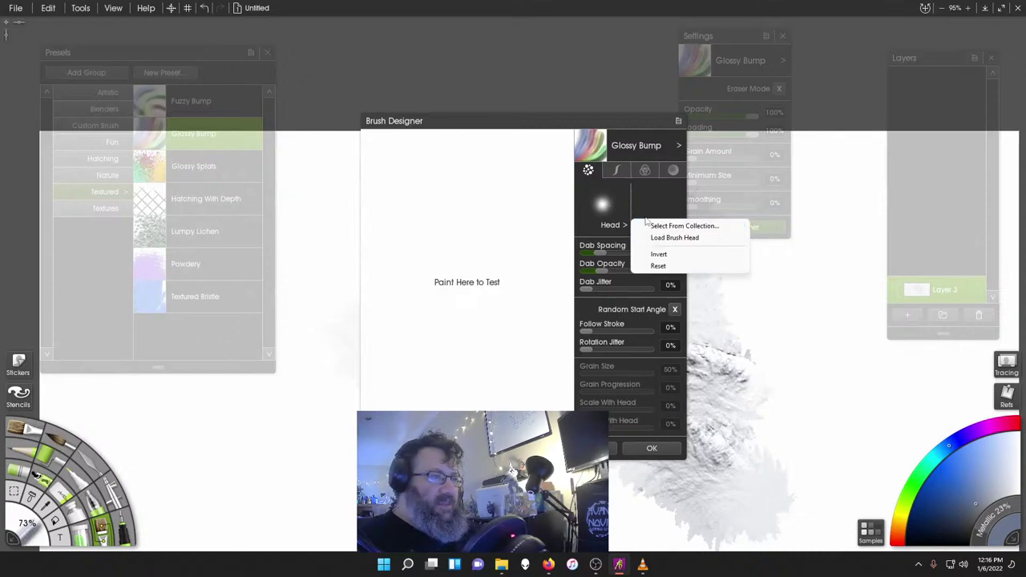
click(683, 225)
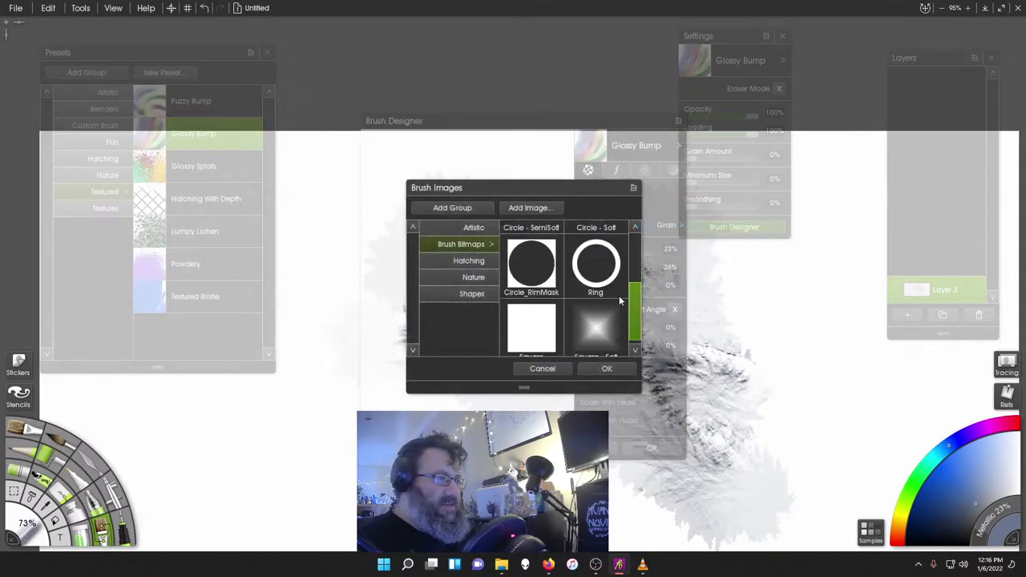
scroll(614, 302, down, 1)
scroll(584, 305, up, 2)
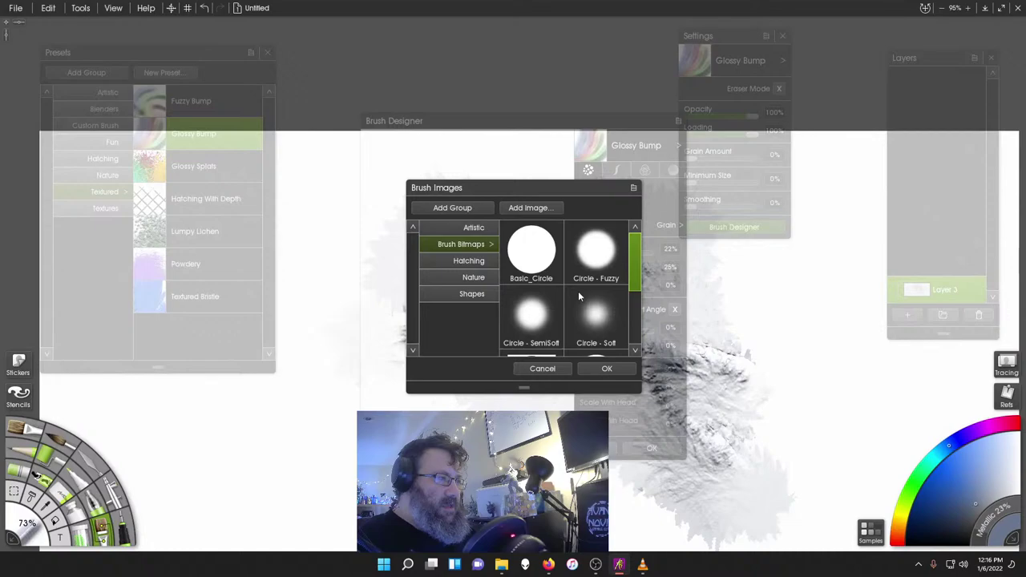
click(469, 260)
click(469, 229)
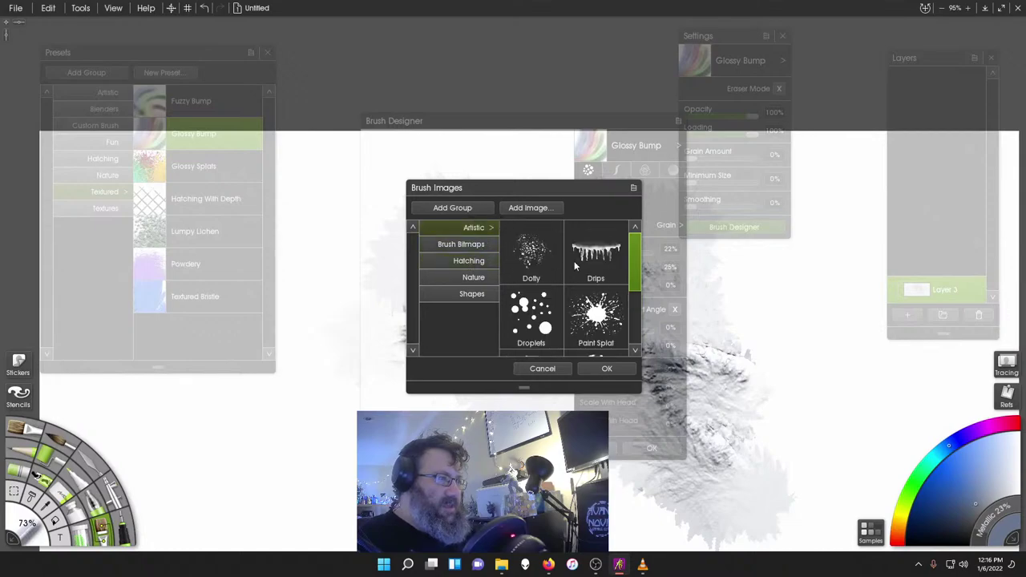
click(614, 345)
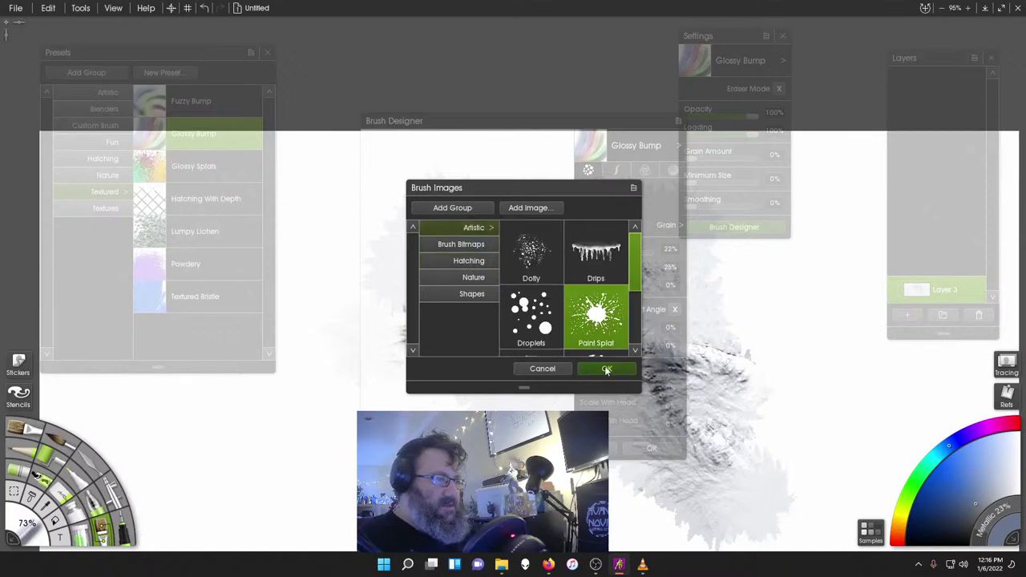
click(607, 370)
mouse_move(485, 237)
mouse_down()
mouse_move(488, 321)
mouse_move(477, 358)
mouse_move(453, 381)
mouse_move(407, 260)
mouse_move(437, 273)
mouse_move(446, 180)
mouse_move(453, 206)
mouse_move(514, 165)
mouse_move(488, 218)
mouse_move(501, 207)
mouse_move(464, 238)
mouse_move(481, 216)
mouse_up()
- Replace the brush head with the Square - Soft image from the Brush Bitmaps collection
click(616, 227)
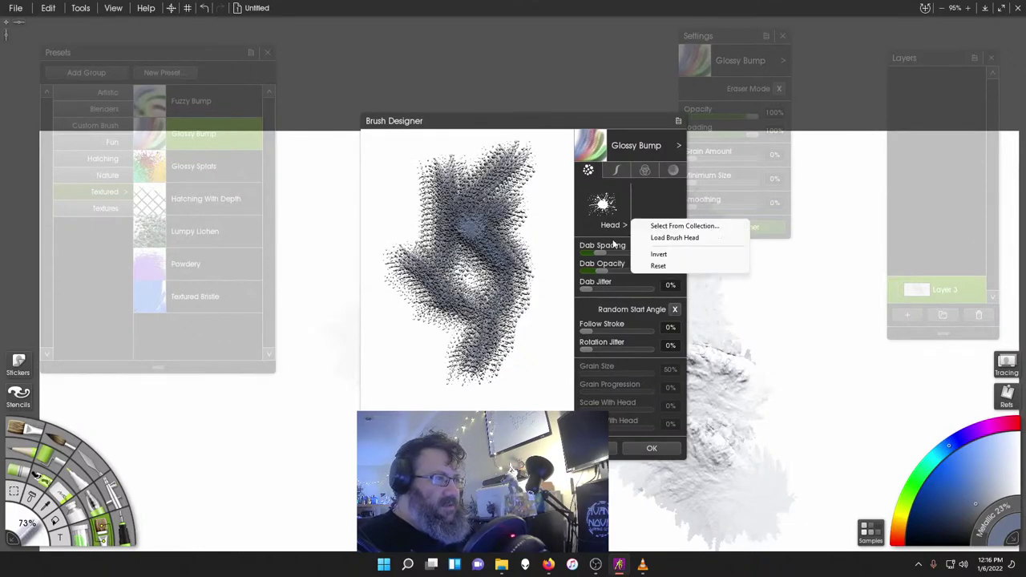
click(685, 226)
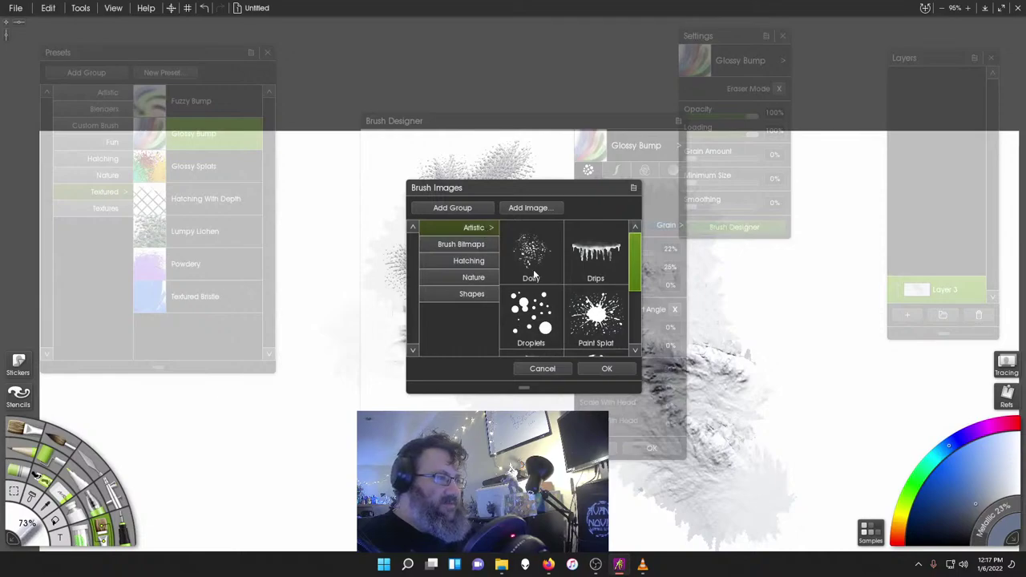
click(469, 262)
click(470, 244)
scroll(571, 307, down, 3)
click(603, 312)
click(603, 369)
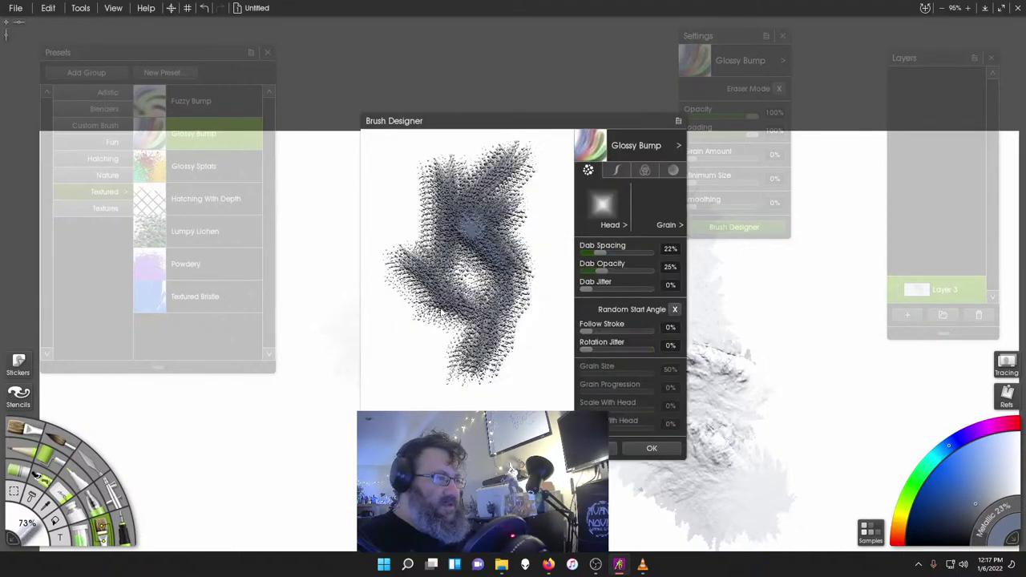
- Try the square head with strokes in the test area, clear the area for another stroke, and accept the brush design
mouse_move(469, 297)
mouse_down()
mouse_move(413, 357)
mouse_move(515, 393)
mouse_move(474, 378)
mouse_move(561, 305)
mouse_up()
drag(487, 172, 501, 319)
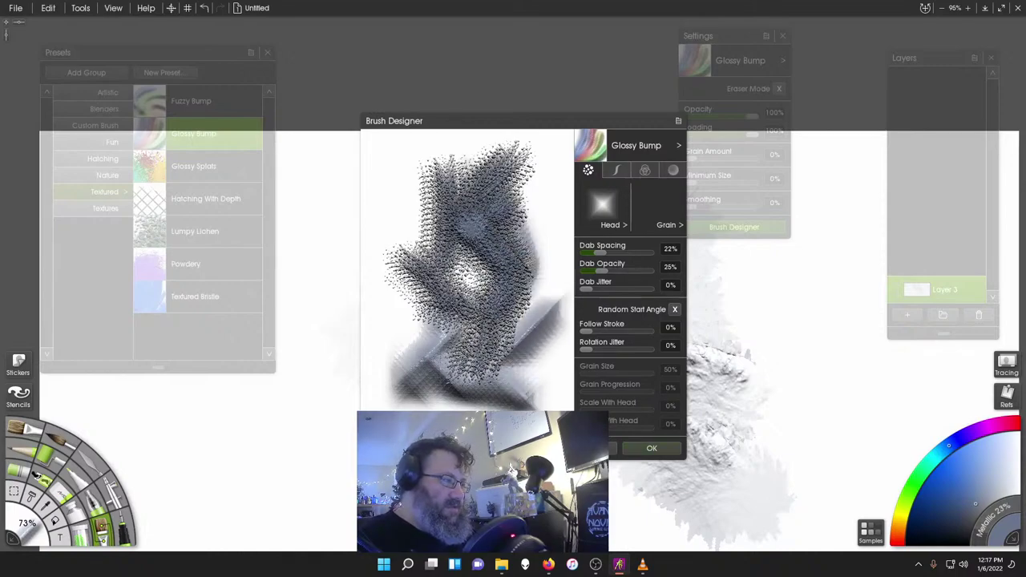
click(397, 448)
mouse_move(437, 197)
mouse_down()
mouse_move(474, 255)
mouse_move(408, 340)
mouse_move(497, 353)
mouse_move(519, 393)
mouse_up()
click(652, 448)
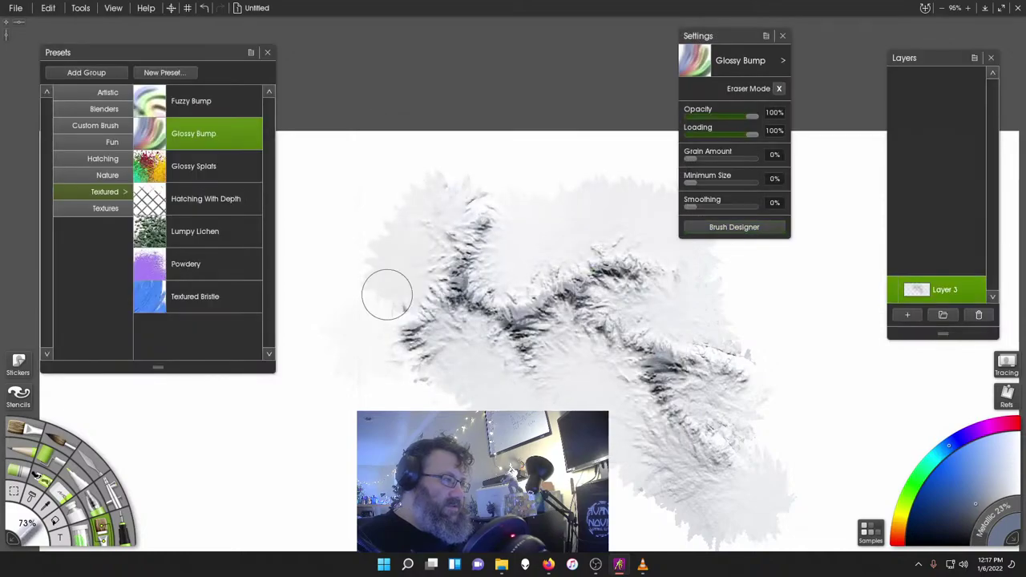
- Pick an orange-brown color and paint a branching ridge line on the empty canvas beside the grey mountains
drag(411, 299, 608, 151)
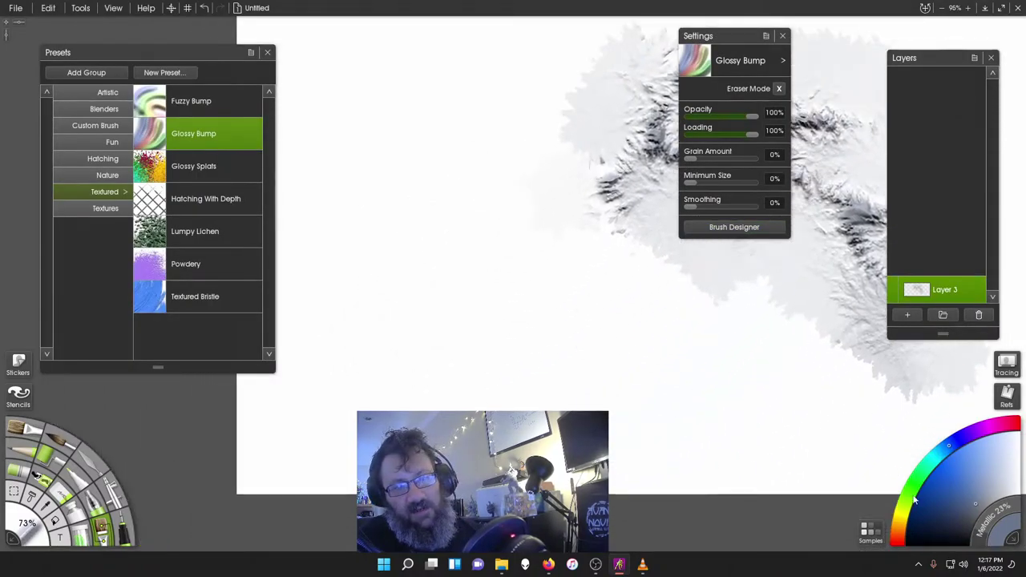
click(908, 520)
click(953, 480)
mouse_move(440, 279)
mouse_down()
mouse_move(493, 356)
mouse_move(545, 391)
mouse_move(473, 348)
mouse_move(456, 371)
mouse_move(369, 391)
mouse_move(362, 407)
mouse_move(311, 442)
mouse_move(380, 385)
mouse_move(341, 364)
mouse_move(300, 300)
mouse_up()
mouse_move(457, 319)
mouse_down()
mouse_move(444, 234)
mouse_move(472, 148)
mouse_move(446, 218)
mouse_move(382, 201)
mouse_move(332, 98)
mouse_up()
- Smear the orange ridge outward on all sides with the Harsh Chaos palette knife, undoing the first stroke
click(87, 474)
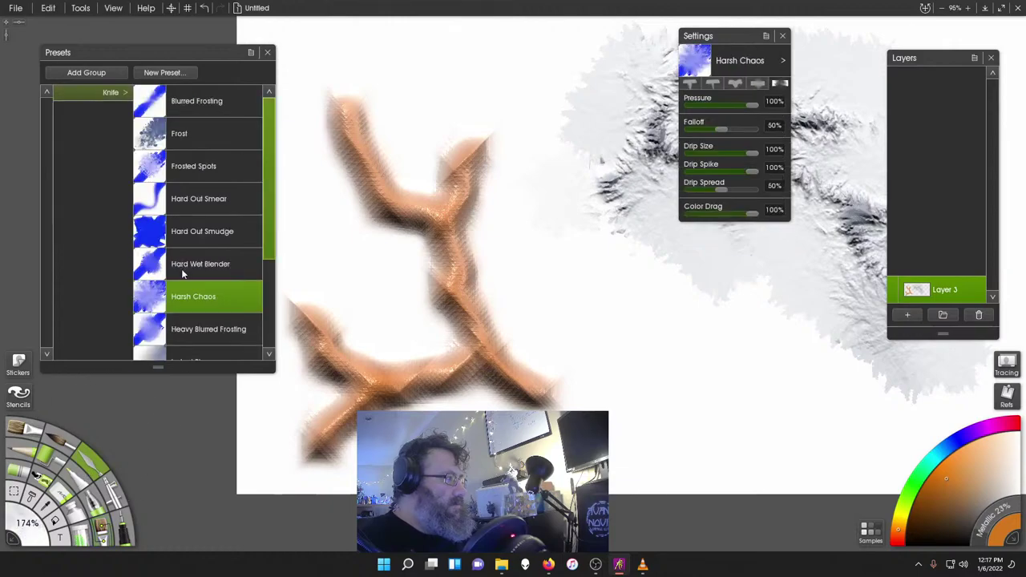
drag(367, 211, 296, 77)
key(ctrl+z)
mouse_move(453, 101)
mouse_down()
mouse_move(507, 192)
mouse_move(489, 228)
mouse_move(503, 309)
mouse_move(591, 372)
mouse_move(577, 424)
mouse_move(423, 343)
mouse_move(407, 255)
mouse_move(364, 235)
mouse_move(290, 111)
mouse_move(325, 64)
mouse_move(377, 115)
mouse_up()
mouse_move(364, 303)
mouse_down()
mouse_move(305, 325)
mouse_move(281, 389)
mouse_move(309, 459)
mouse_up()
scroll(609, 193, down, 4)
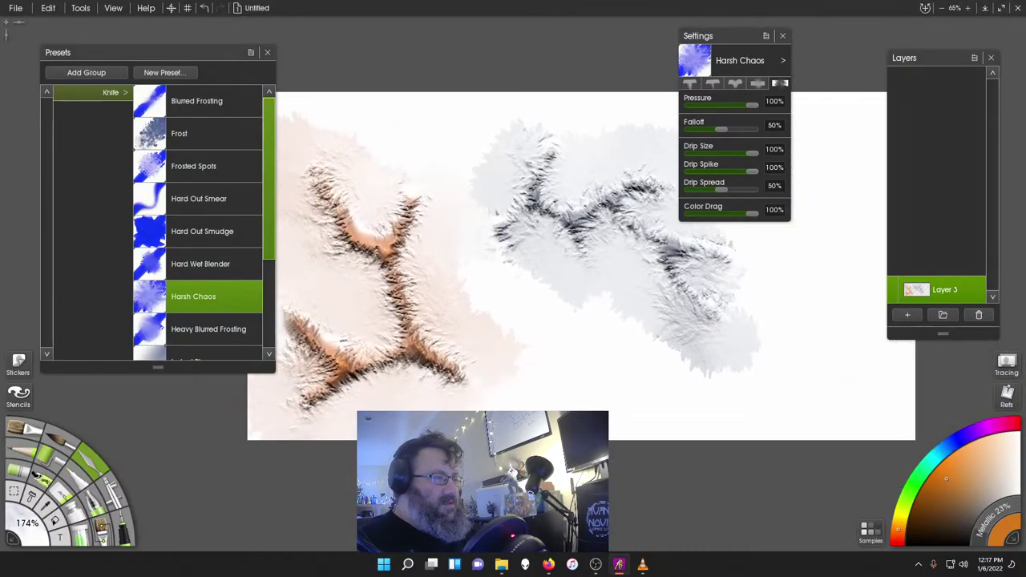
- Return to the Custom Brush tool, review Glossy Bump's stroke and head settings in the Brush Designer, and close it without changes
click(101, 527)
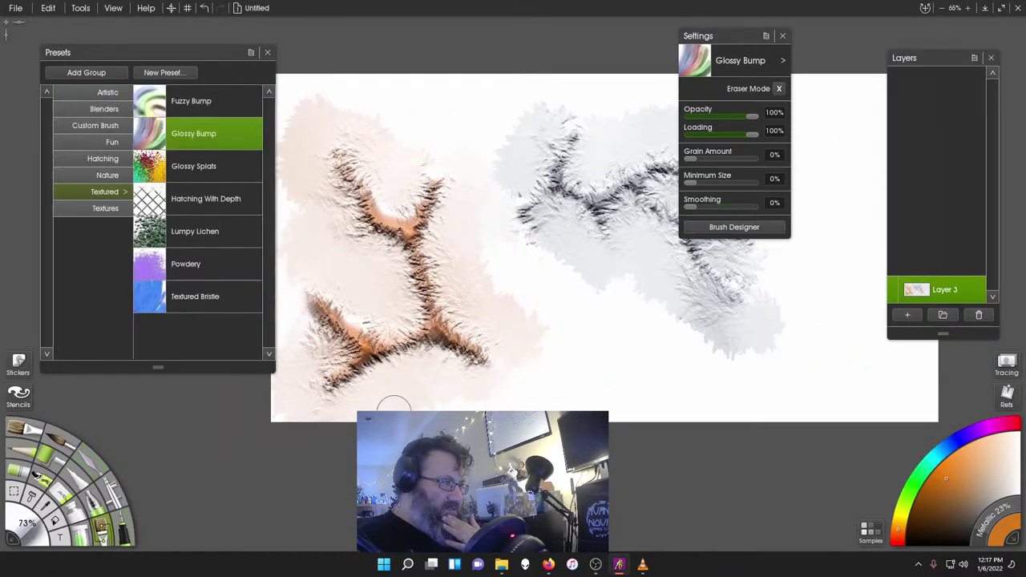
click(767, 230)
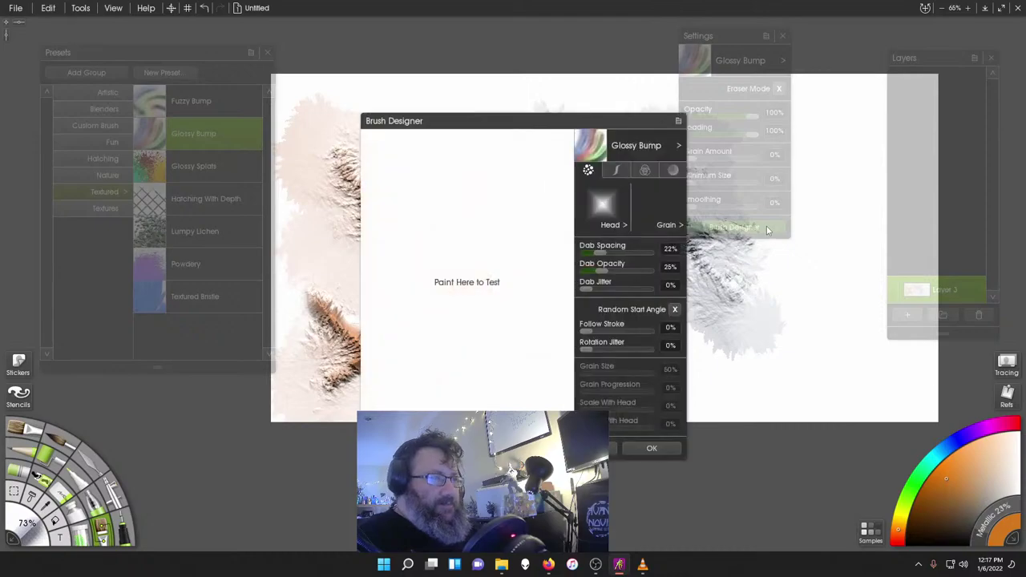
click(618, 170)
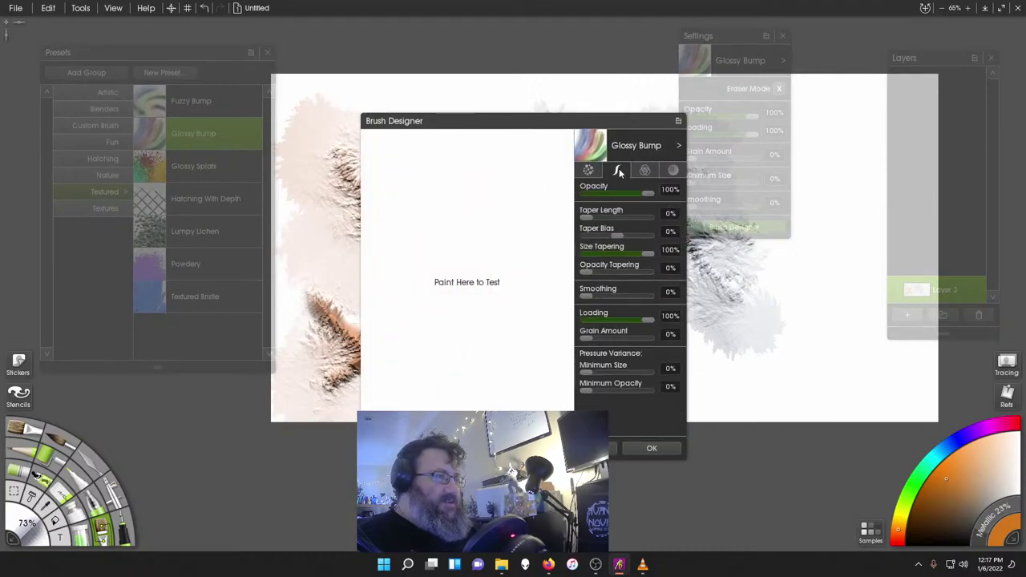
click(587, 170)
click(603, 200)
click(603, 200)
click(604, 200)
click(612, 448)
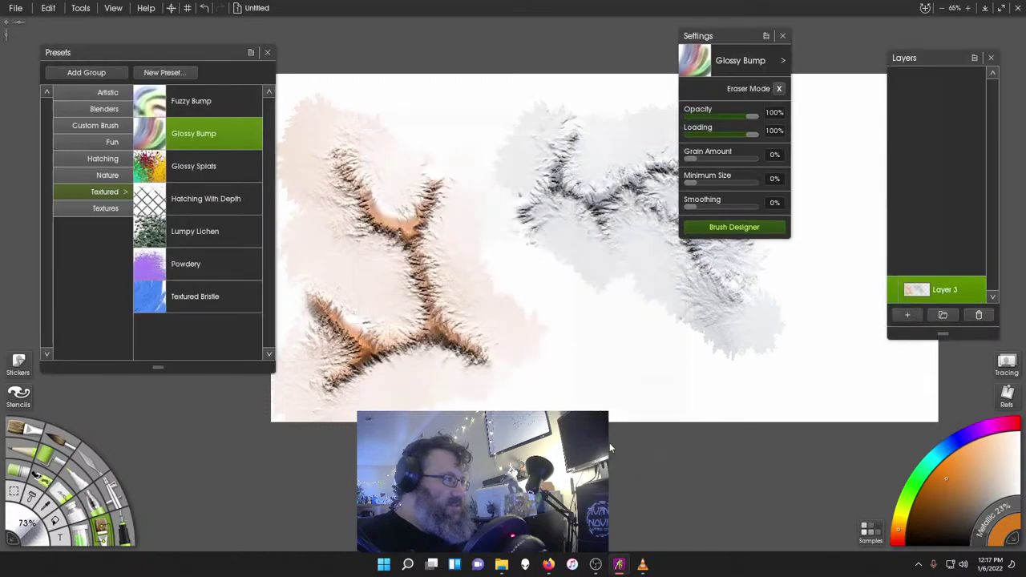
- Load the Bristle 6 Blend preset from the Artistic group and open it in the Brush Designer
click(99, 93)
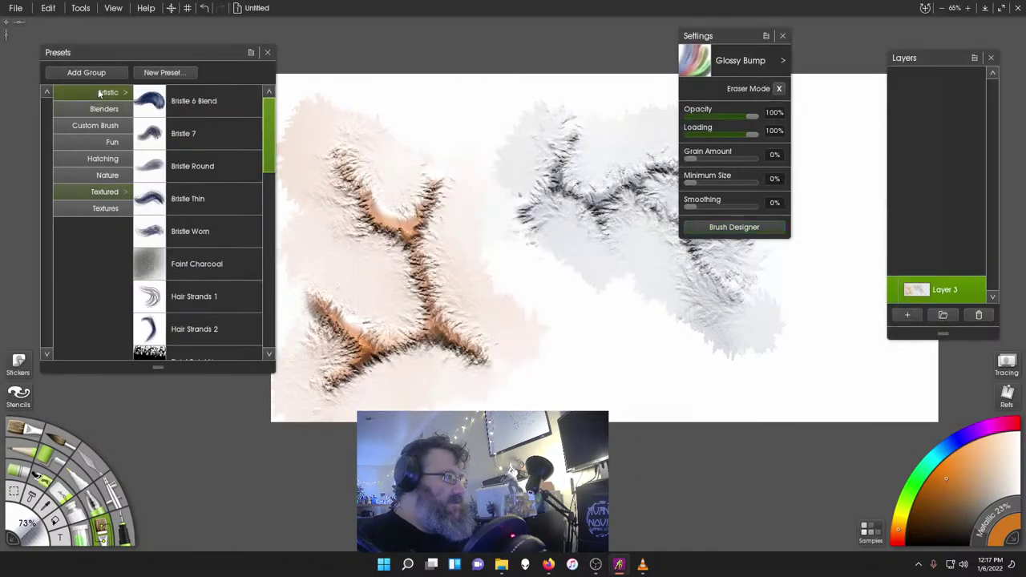
click(202, 98)
click(754, 229)
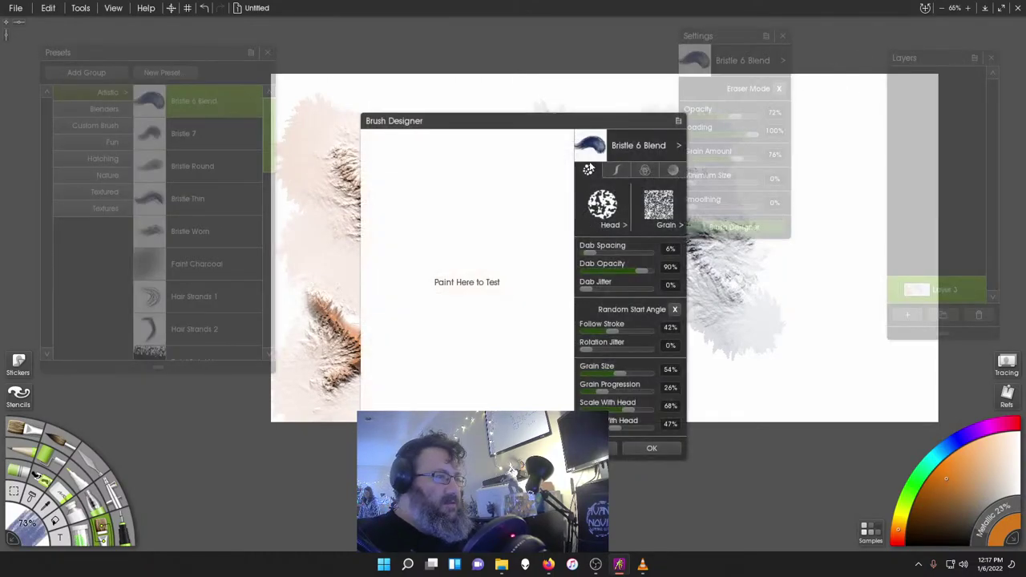
- Change the brush head to the Watercolor image from the Artistic group and paint a winding test stroke
click(606, 224)
click(654, 227)
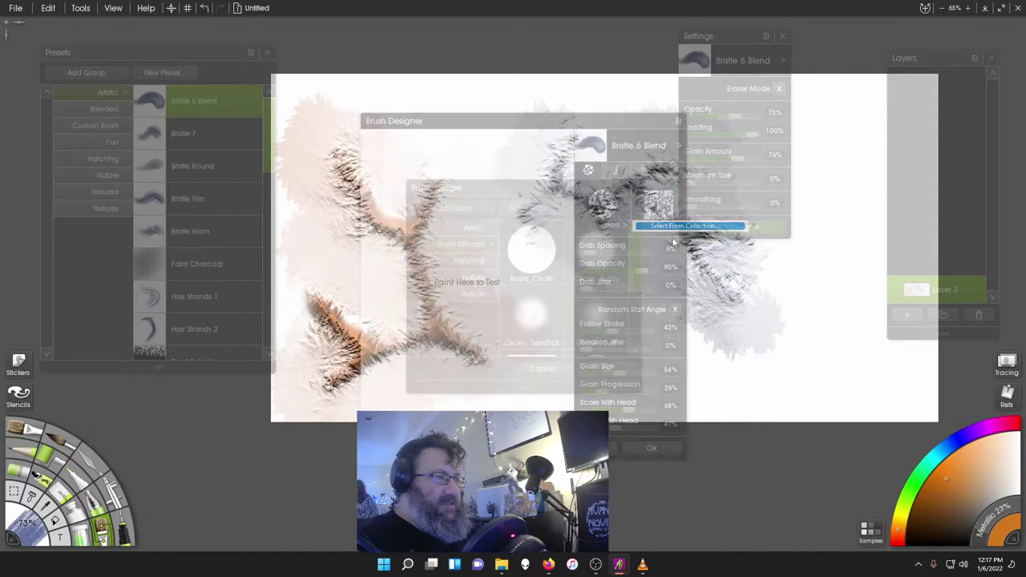
scroll(538, 300, down, 2)
click(469, 228)
scroll(562, 305, down, 4)
click(596, 257)
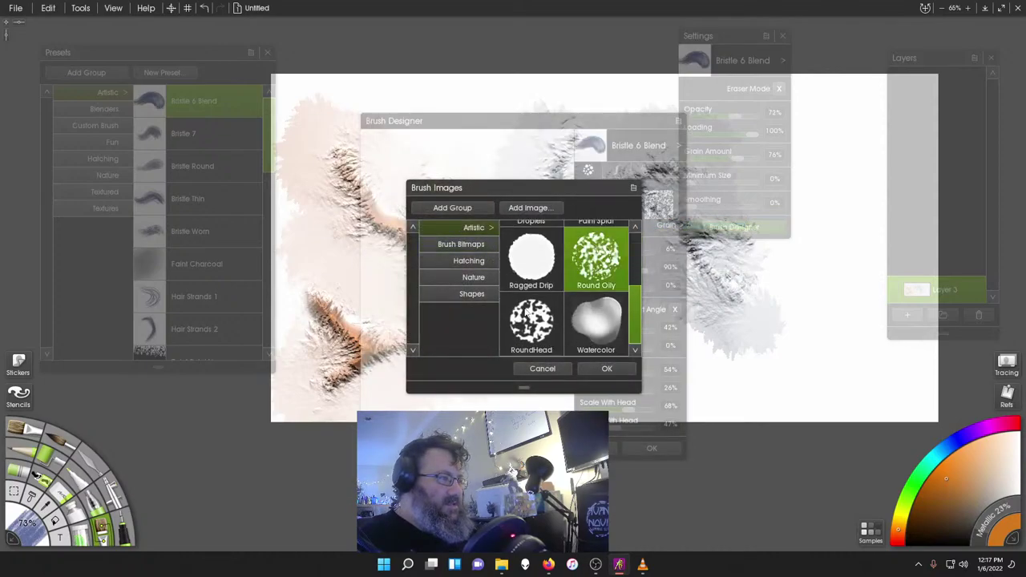
click(596, 321)
click(607, 368)
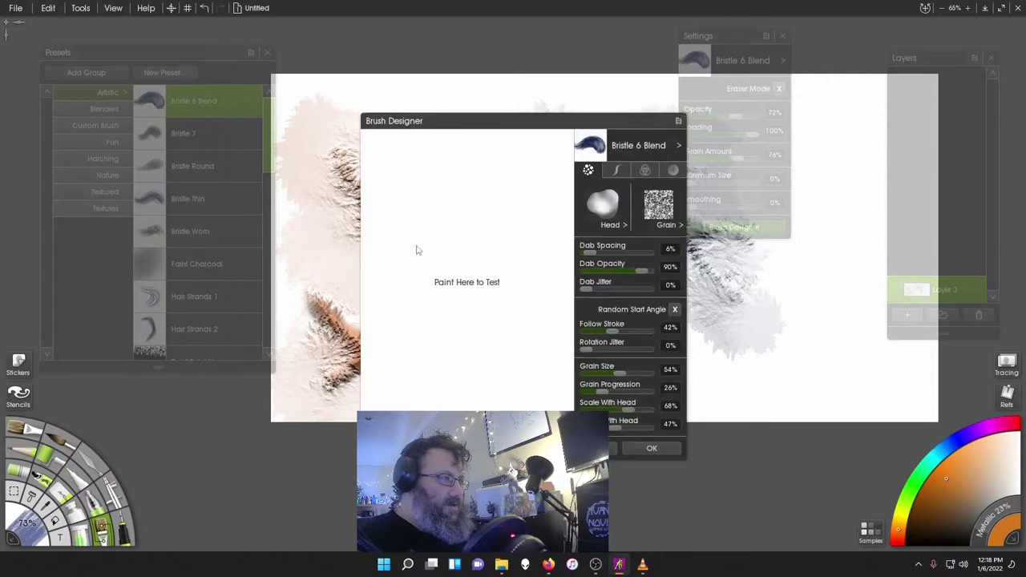
mouse_move(486, 173)
mouse_down()
mouse_move(496, 312)
mouse_move(445, 270)
mouse_move(435, 288)
mouse_move(439, 361)
mouse_move(463, 388)
mouse_up()
- Replace the brush grain with the Bubble image from the Shapes group and paint over the test area
click(673, 225)
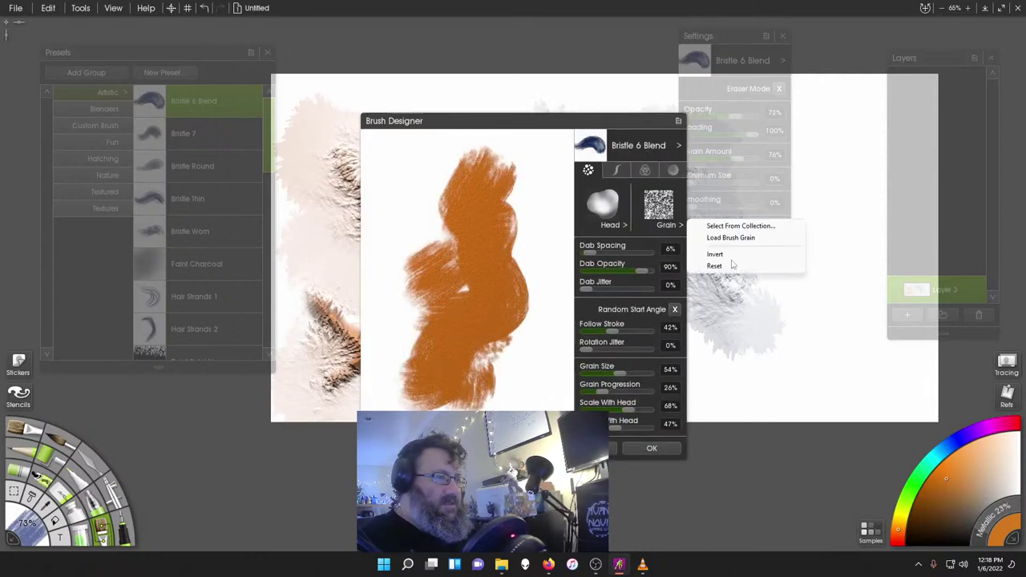
click(739, 225)
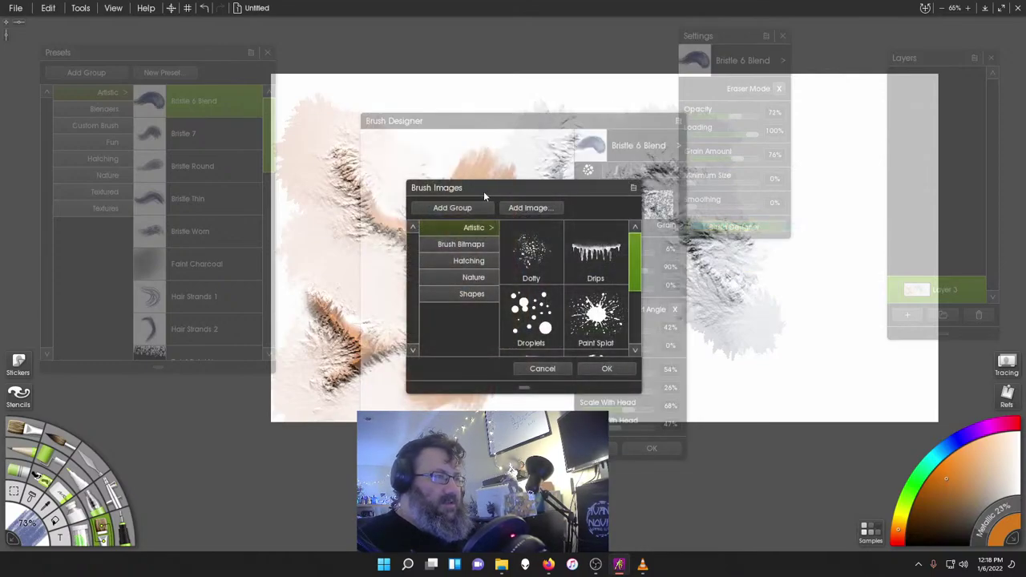
click(455, 245)
click(457, 262)
click(461, 294)
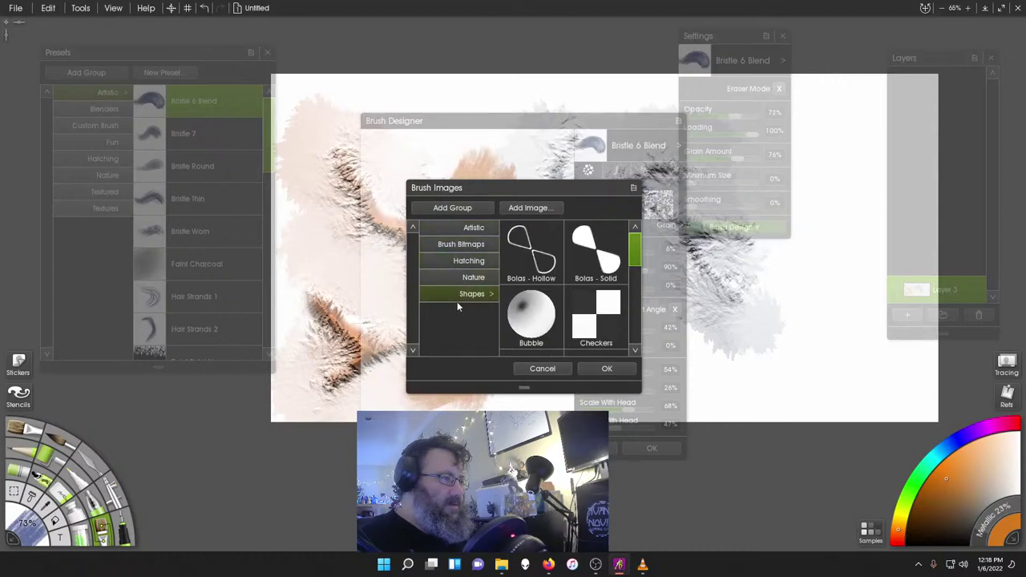
click(534, 337)
click(607, 367)
mouse_move(386, 273)
mouse_down()
mouse_move(423, 223)
mouse_move(522, 197)
mouse_move(561, 269)
mouse_move(511, 320)
mouse_move(529, 377)
mouse_up()
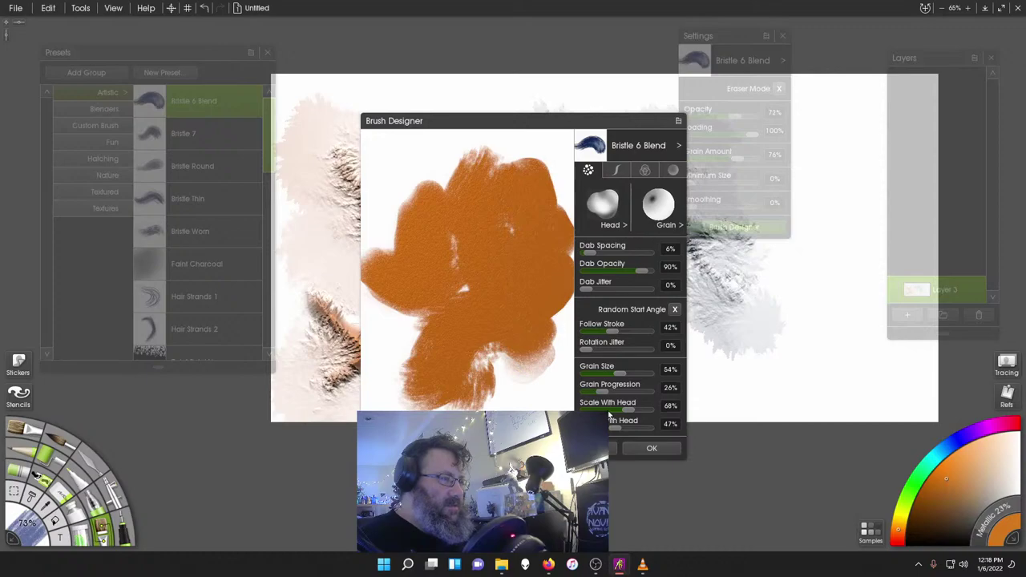
- Set dab spacing to 16%, dab opacity to 20% and dab jitter to 53%, and test the brush on a cleared area
click(596, 255)
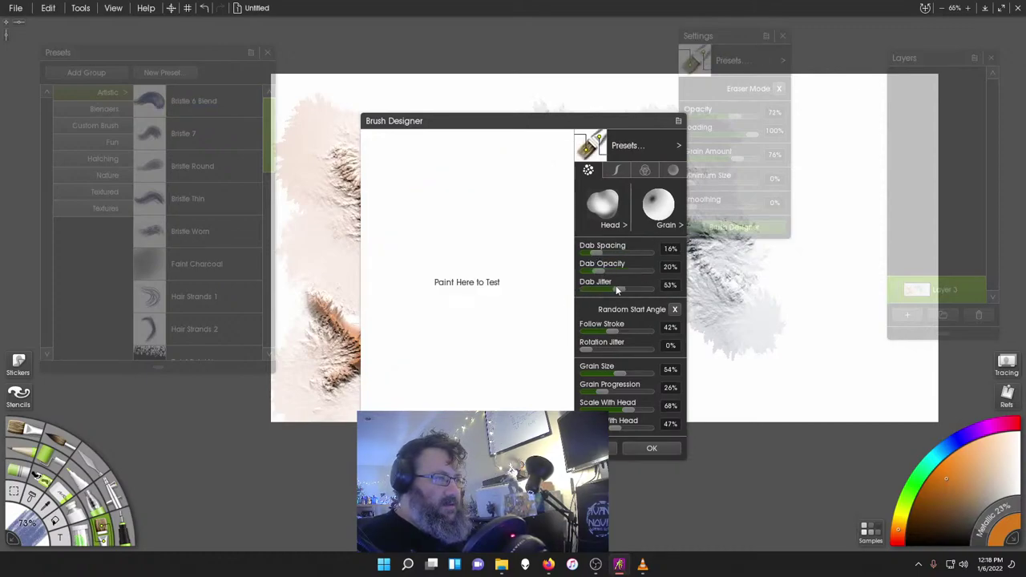
mouse_move(483, 231)
mouse_down()
mouse_move(488, 256)
mouse_move(449, 344)
mouse_move(465, 365)
mouse_up()
mouse_move(514, 329)
mouse_down()
mouse_move(479, 271)
mouse_move(477, 203)
mouse_move(484, 215)
mouse_move(430, 211)
mouse_move(497, 293)
mouse_move(531, 306)
mouse_up()
click(615, 148)
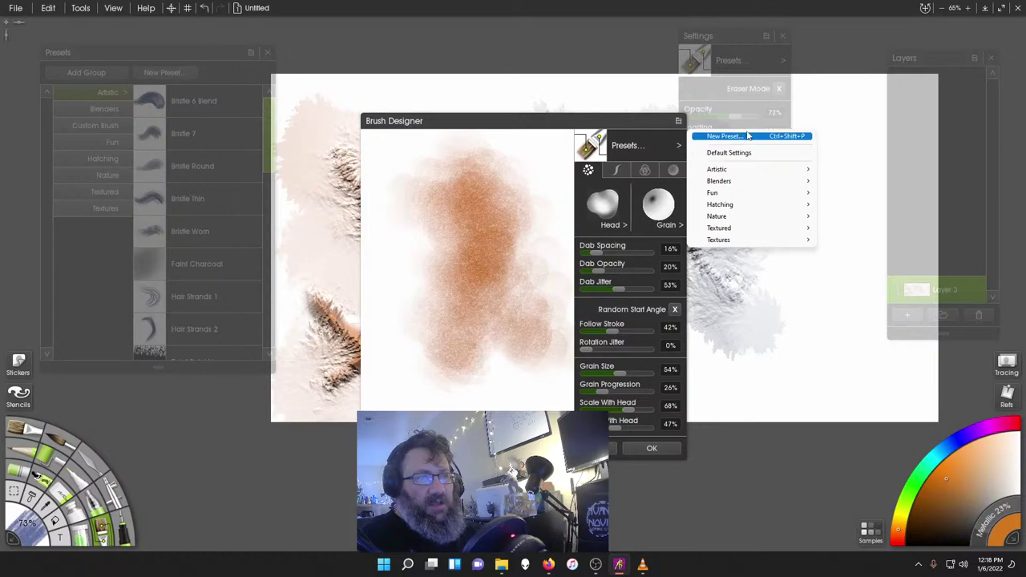
click(448, 218)
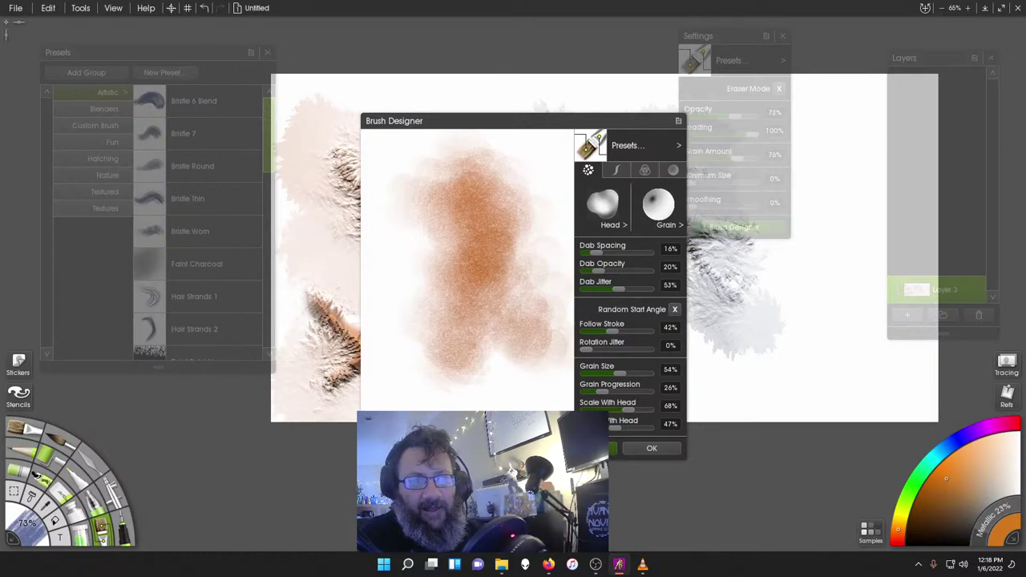
- Paint more test strokes, clear the test area for another round of strokes, and accept the brush design
drag(478, 196, 407, 343)
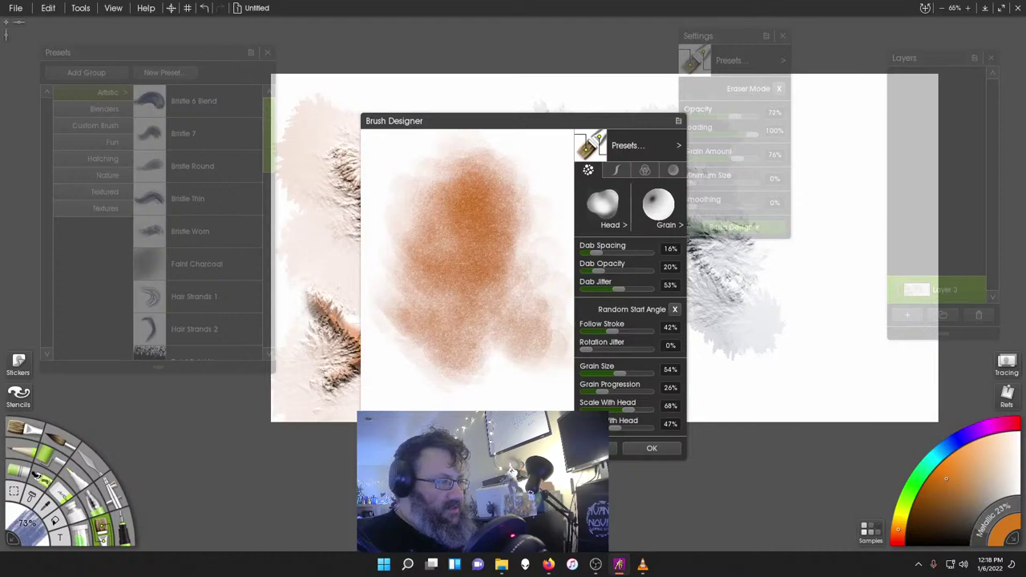
right_click(483, 239)
drag(484, 228, 487, 316)
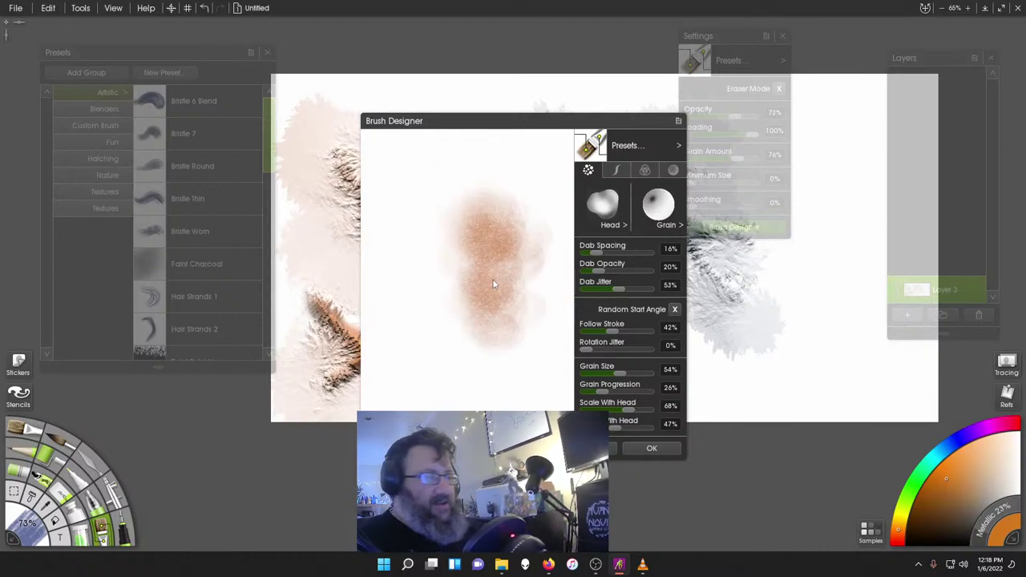
mouse_move(469, 153)
mouse_down()
mouse_move(432, 173)
mouse_move(459, 230)
mouse_move(461, 303)
mouse_move(421, 337)
mouse_move(491, 362)
mouse_up()
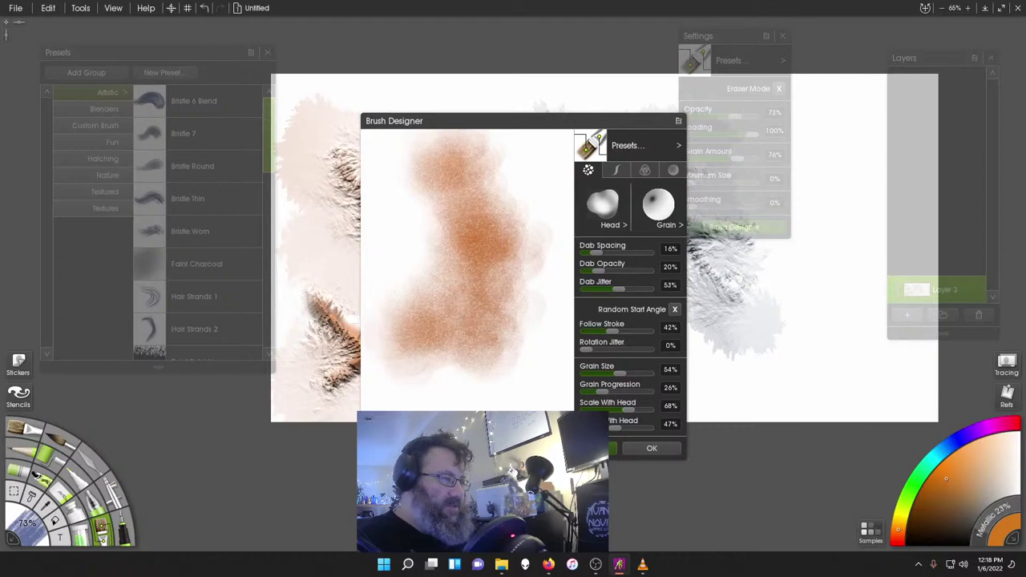
click(652, 449)
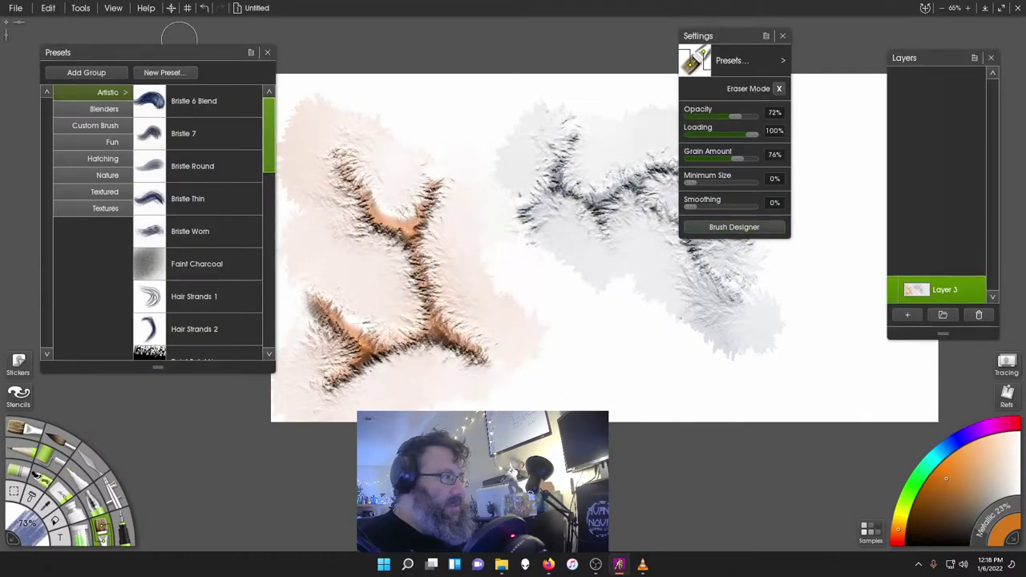
- Close the Presets, Settings and Layers panels to clear the workspace around the canvas
drag(178, 52, 320, 36)
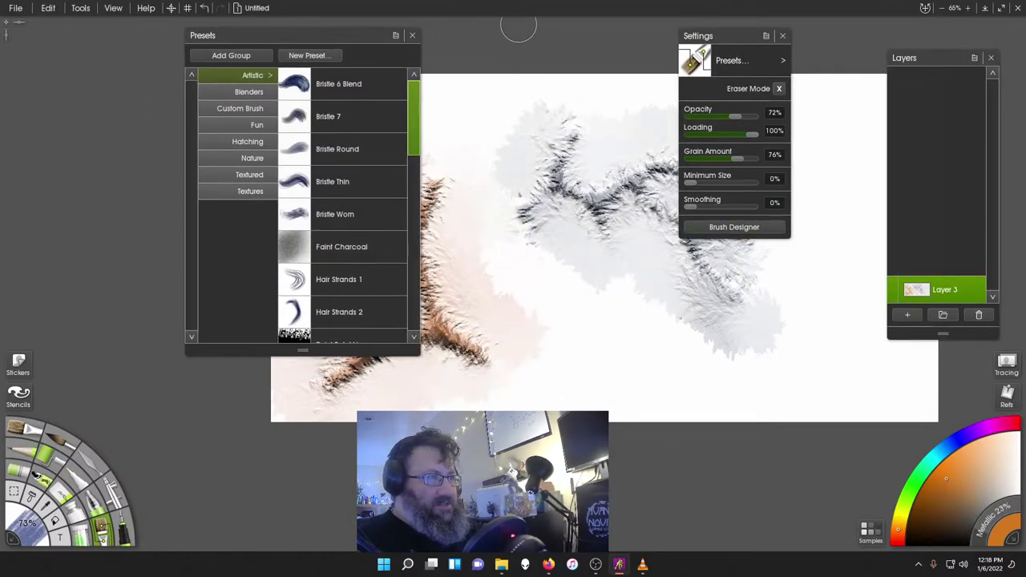
click(412, 35)
click(783, 37)
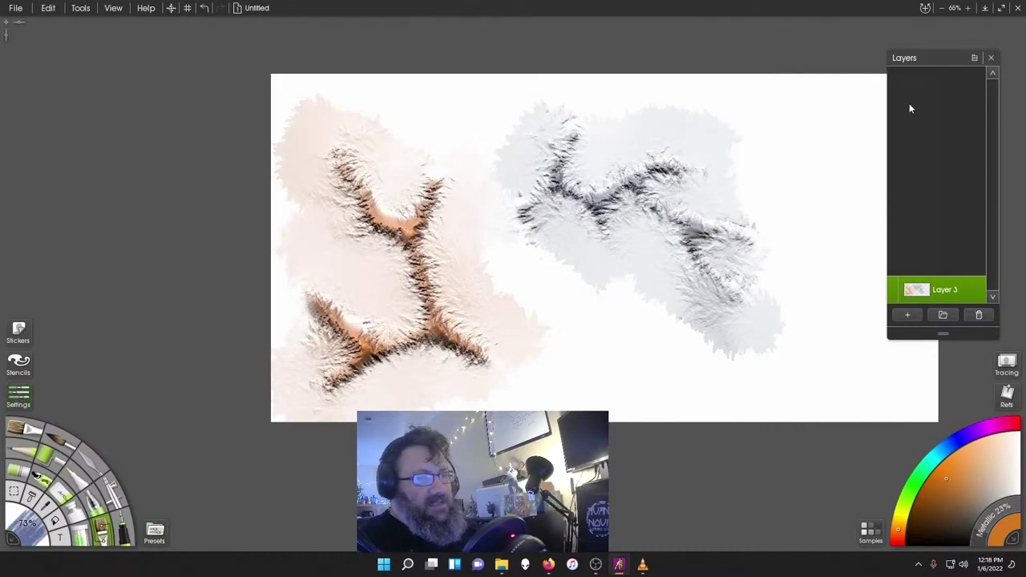
click(991, 57)
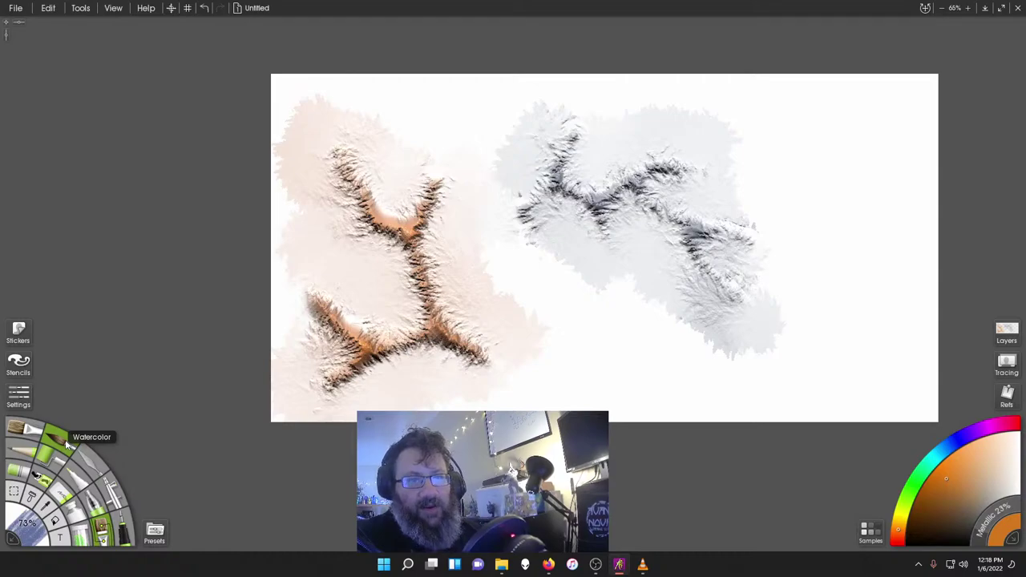
- Switch to the Sticker Spray tool, show its settings and presets, and browse the Hair + Fur brushes
click(39, 476)
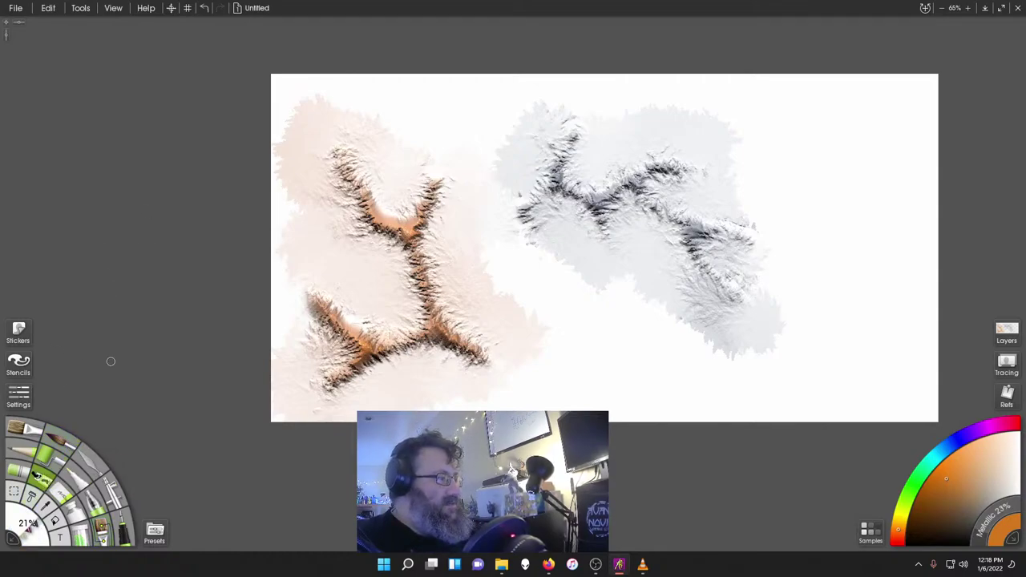
click(19, 391)
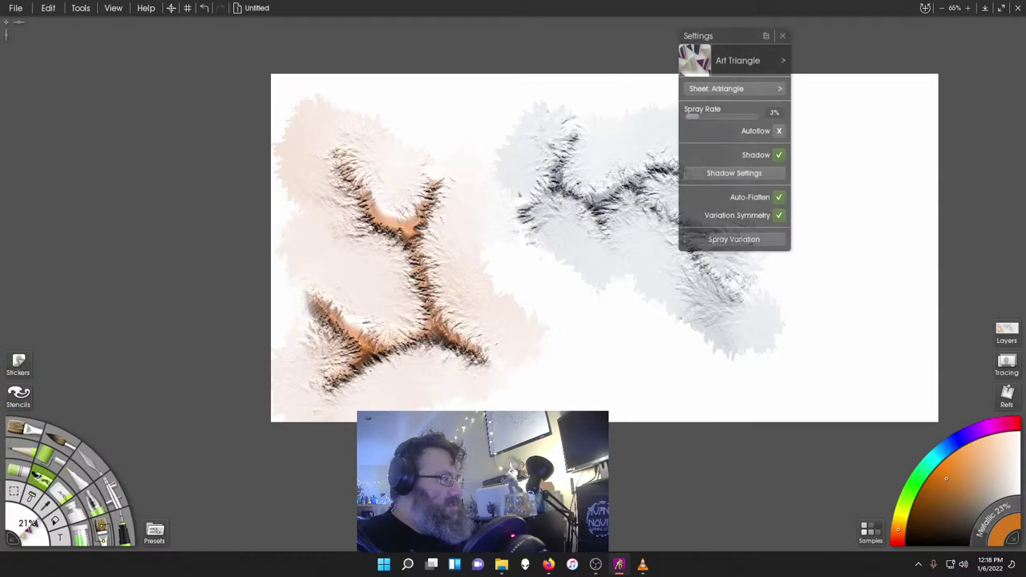
click(155, 533)
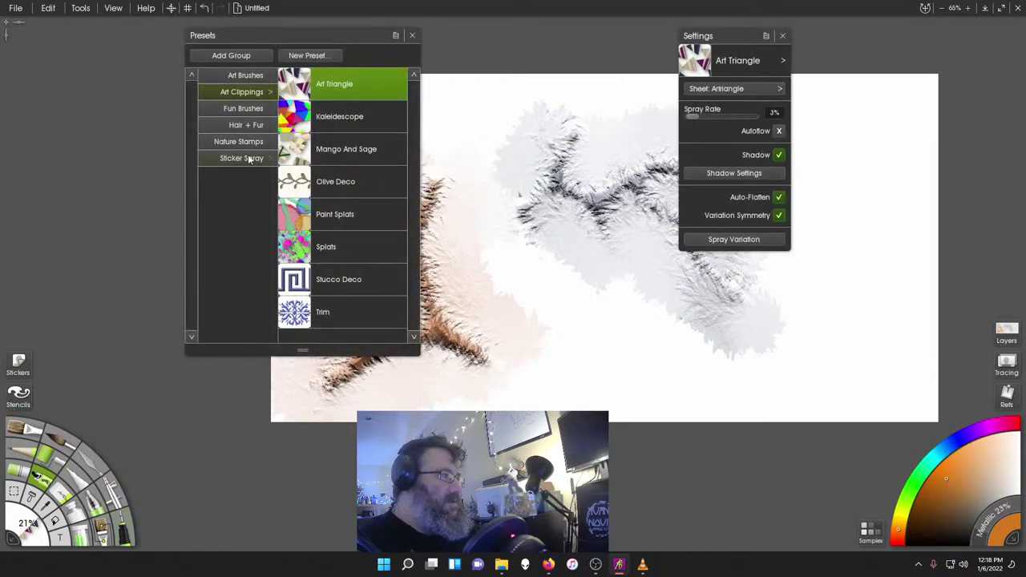
click(248, 125)
scroll(350, 227, down, 4)
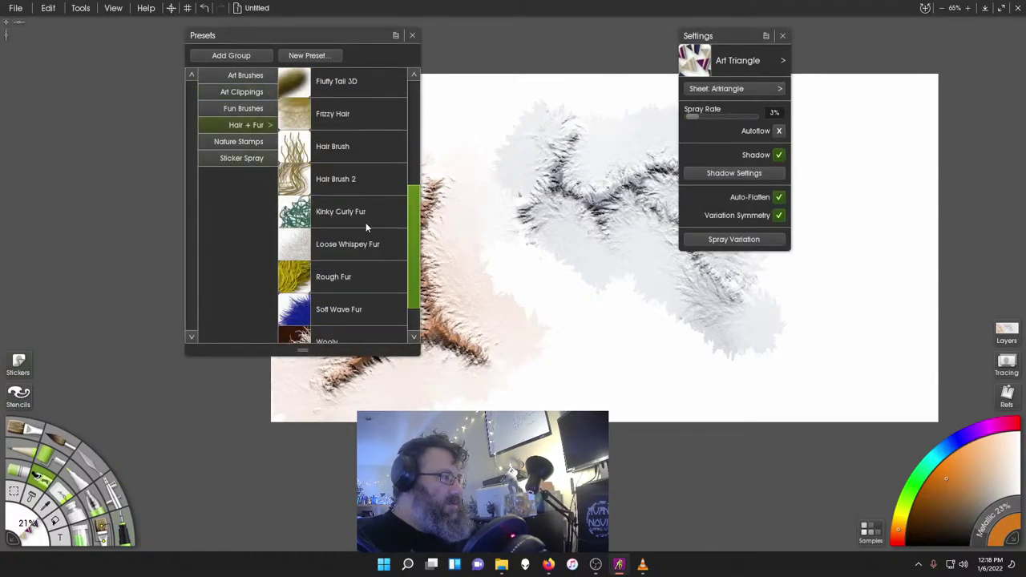
- Add a new empty layer and delete the layer holding the painted mountains
click(1002, 333)
click(908, 316)
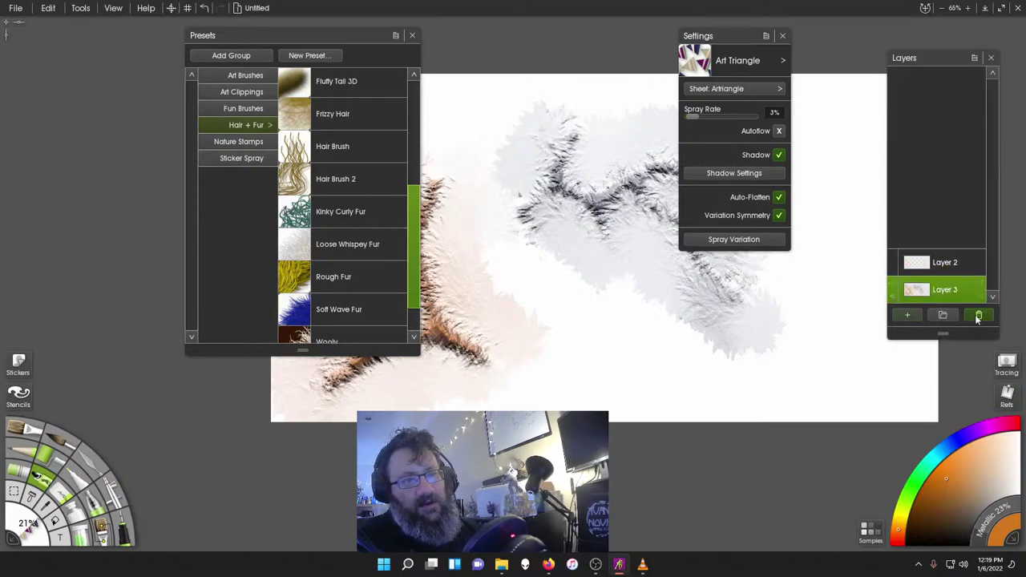
click(979, 316)
- Load the Mossy 2 preset from Nature Stamps and move the Presets and Settings panels to uncover the canvas
scroll(317, 201, down, 1)
click(239, 142)
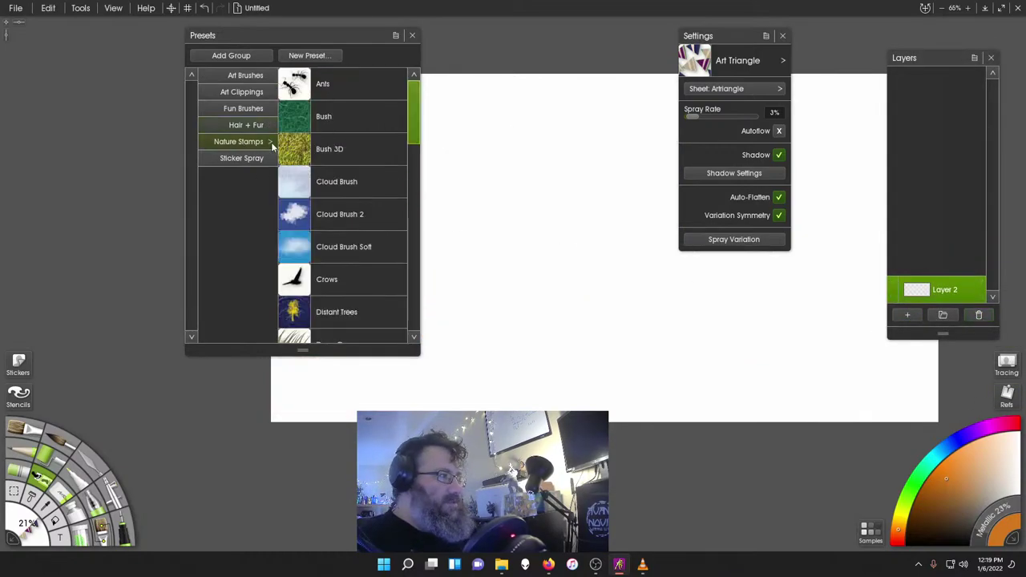
scroll(360, 289, down, 8)
scroll(356, 251, up, 1)
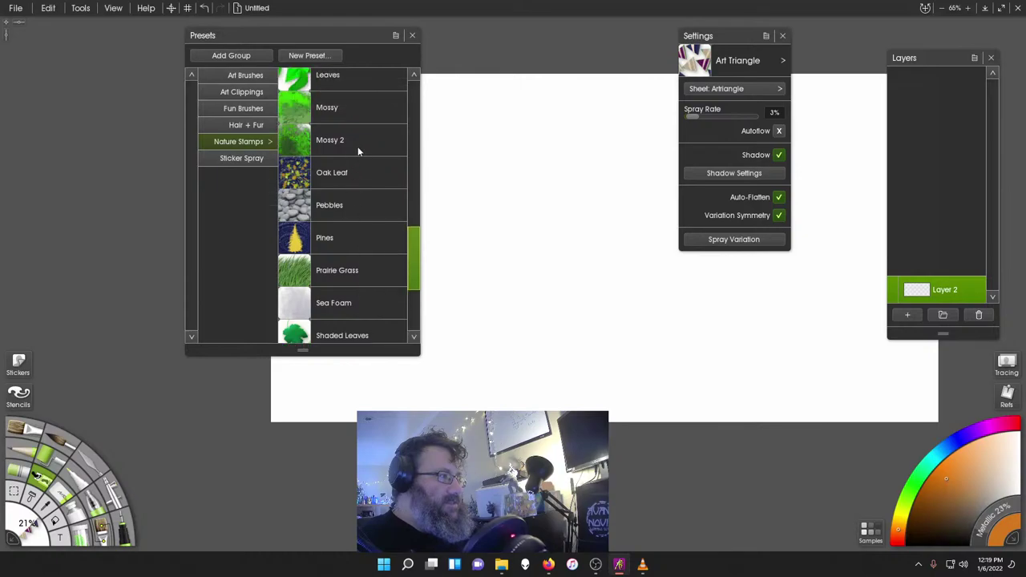
click(359, 143)
drag(313, 39, 188, 75)
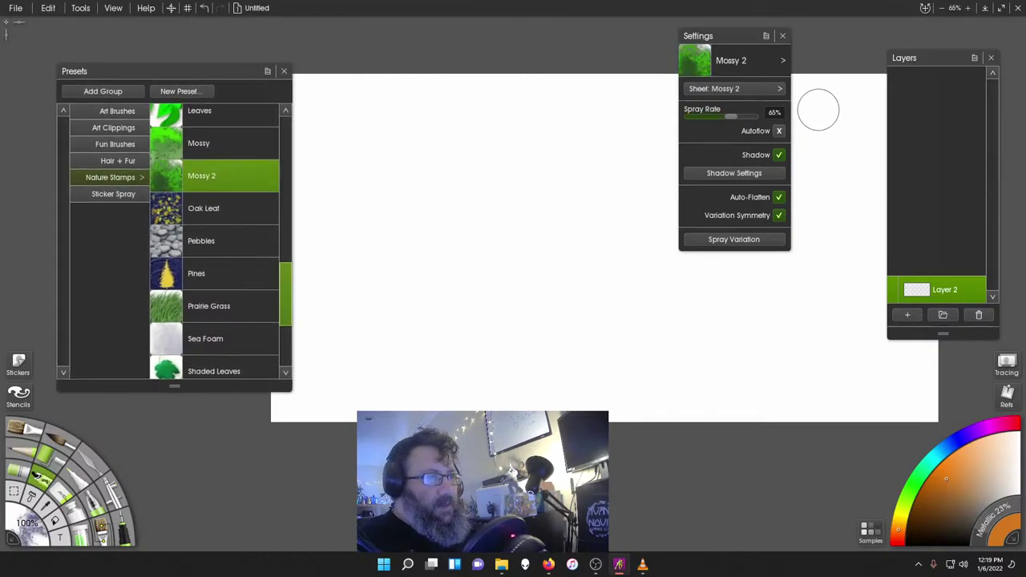
drag(723, 36, 341, 78)
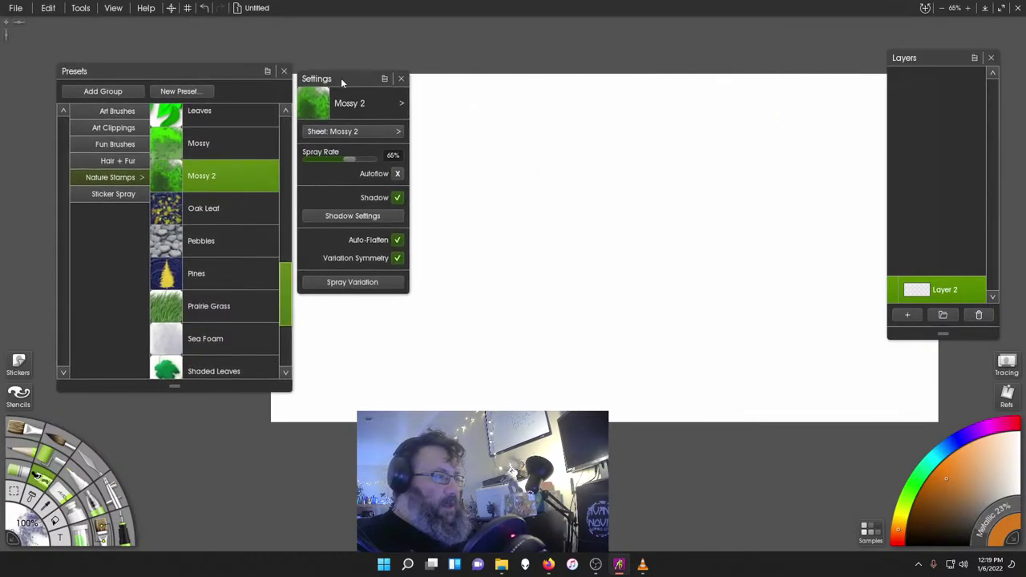
- Turn off the spray's shadow and spray a branching orange moss trail across the middle of the canvas
click(397, 196)
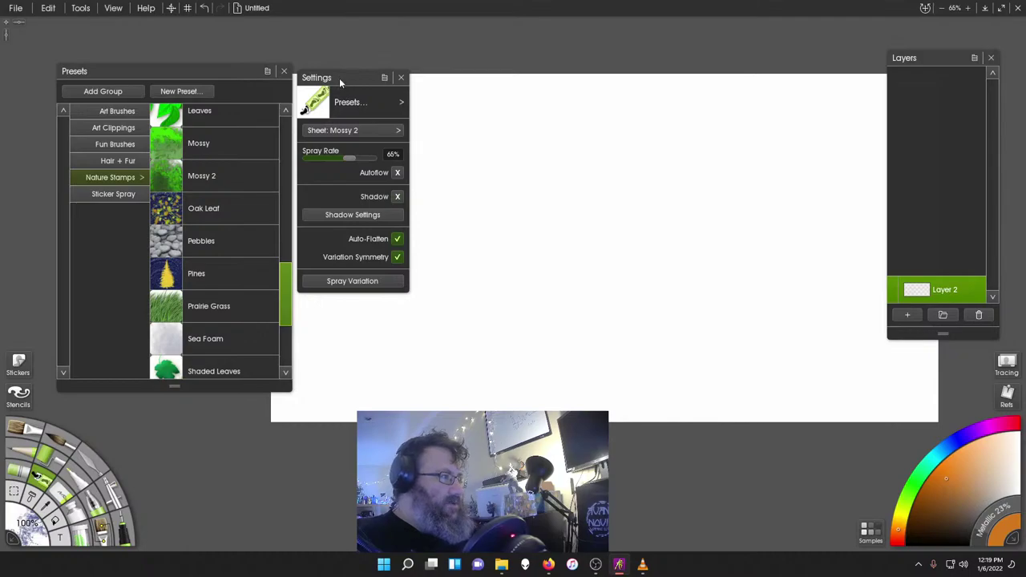
drag(339, 77, 331, 66)
mouse_move(554, 217)
mouse_down()
mouse_move(633, 257)
mouse_move(644, 286)
mouse_move(654, 280)
mouse_move(570, 305)
mouse_move(564, 337)
mouse_move(502, 350)
mouse_move(519, 311)
mouse_move(457, 345)
mouse_move(402, 339)
mouse_move(456, 331)
mouse_move(472, 290)
mouse_move(454, 242)
mouse_up()
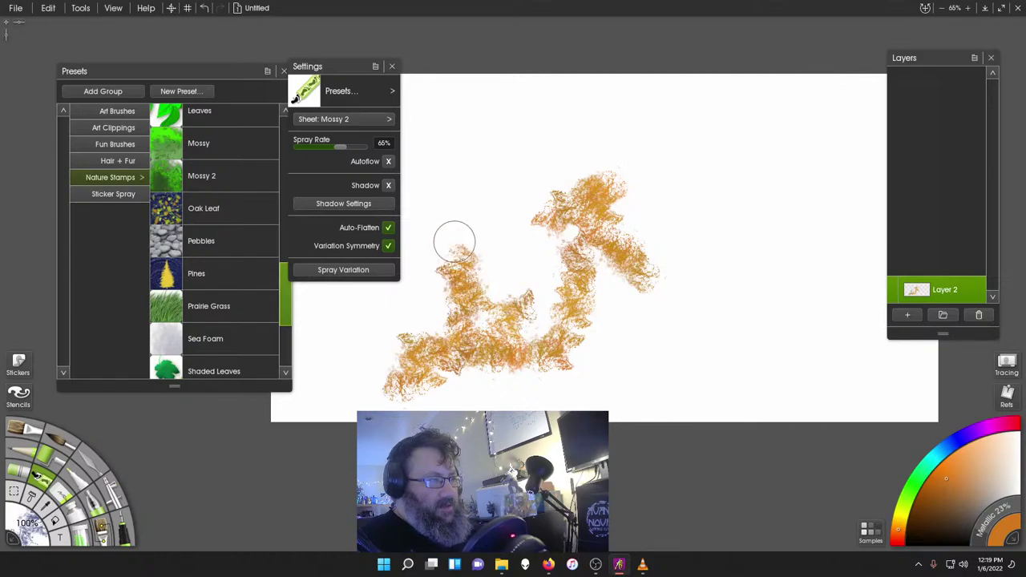
- Show the Spray Variation grid clear of the painting and set the shadow radius to 0 px
click(340, 271)
mouse_move(561, 172)
mouse_down()
mouse_move(741, 69)
mouse_move(758, 45)
mouse_up()
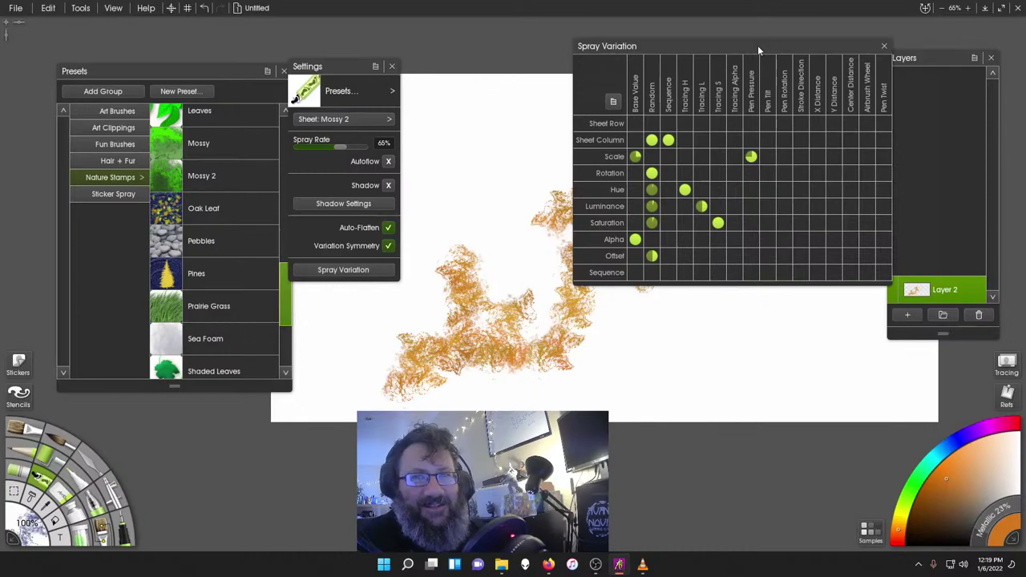
click(315, 206)
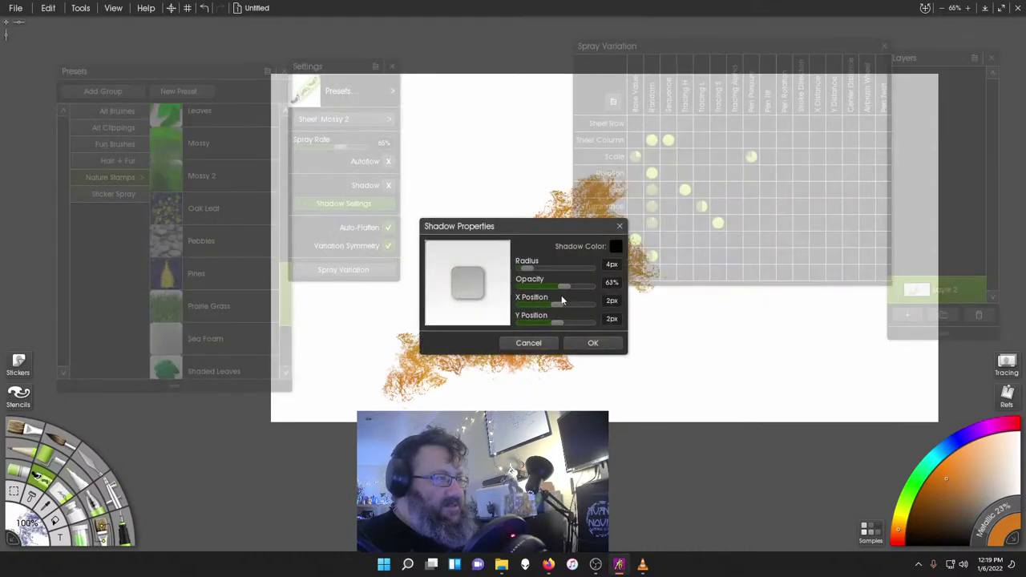
mouse_move(547, 264)
mouse_down()
mouse_move(562, 263)
mouse_move(528, 263)
mouse_up()
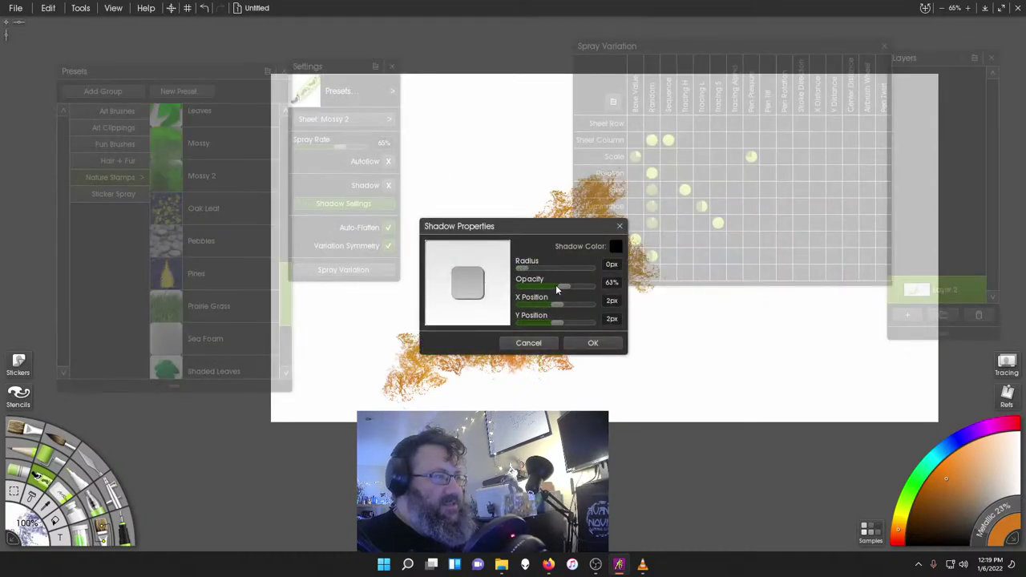
click(591, 343)
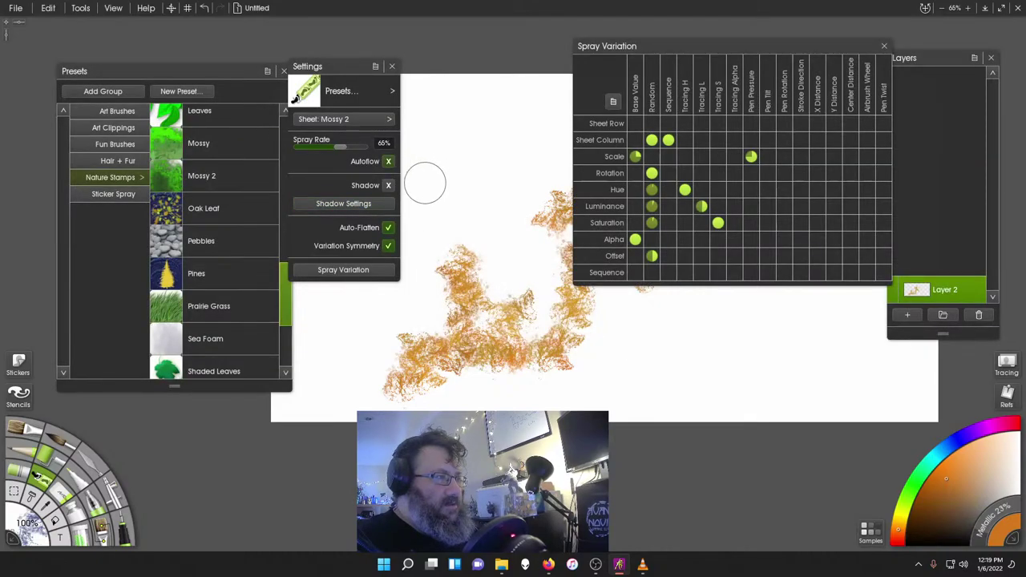
- Turn the shadow back on and spray raised moss strokes over and beside the flat orange trail
click(389, 185)
mouse_move(413, 144)
mouse_down()
mouse_move(439, 149)
mouse_move(468, 168)
mouse_move(491, 216)
mouse_up()
mouse_move(651, 337)
mouse_down()
mouse_move(742, 349)
mouse_move(765, 374)
mouse_up()
mouse_move(632, 393)
mouse_down()
mouse_move(614, 362)
mouse_move(605, 321)
mouse_move(579, 333)
mouse_move(506, 332)
mouse_move(500, 278)
mouse_move(441, 288)
mouse_move(465, 184)
mouse_move(383, 313)
mouse_move(347, 331)
mouse_move(427, 286)
mouse_up()
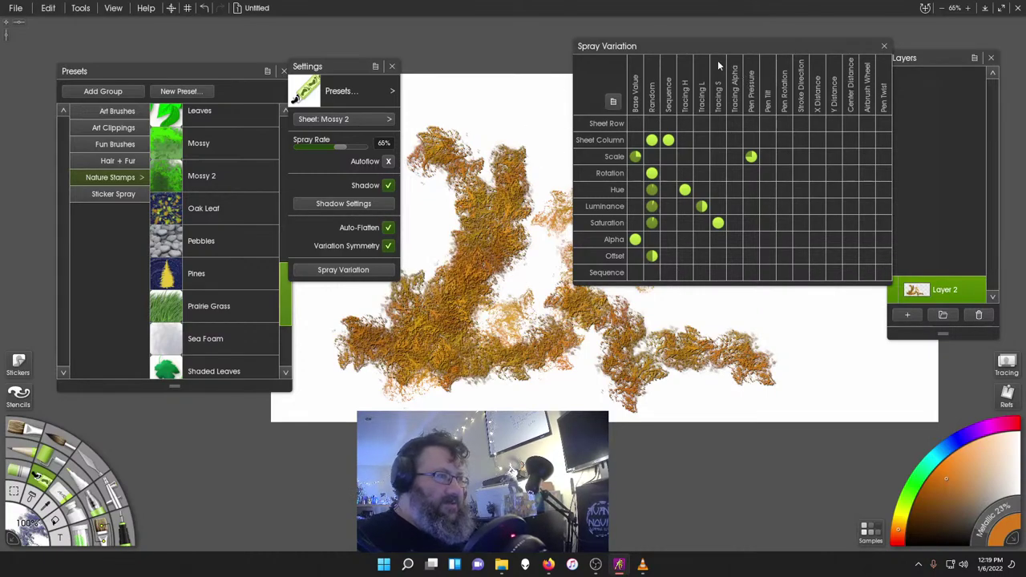
- Compare the settings and presets of the Oil Brush, Palette Knife and Ink Pen with the Sticker Spray's variation options
mouse_move(716, 45)
mouse_down()
mouse_move(699, 41)
mouse_move(665, 64)
mouse_up()
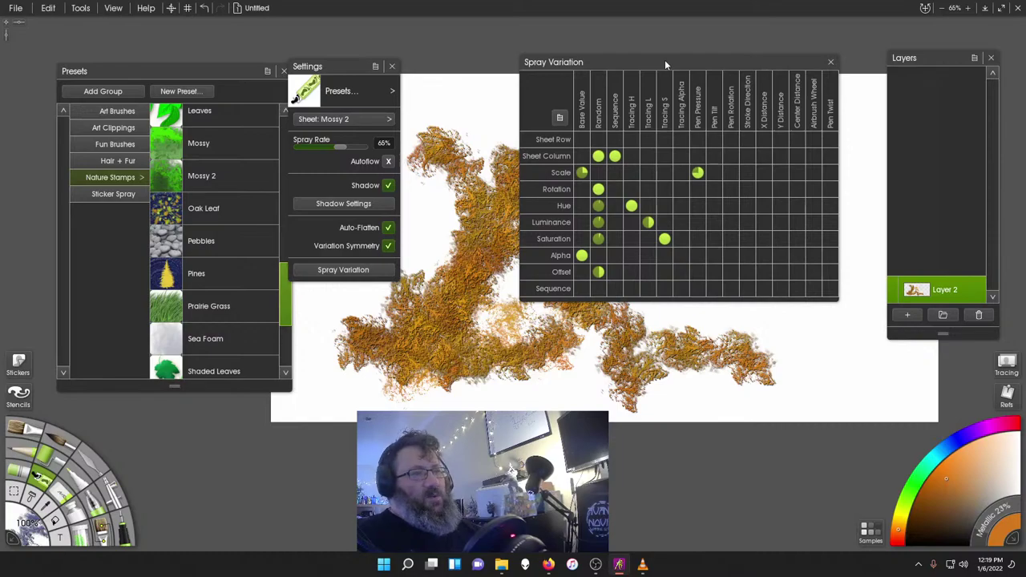
mouse_move(665, 63)
mouse_down()
mouse_move(707, 81)
mouse_move(679, 95)
mouse_up()
click(24, 429)
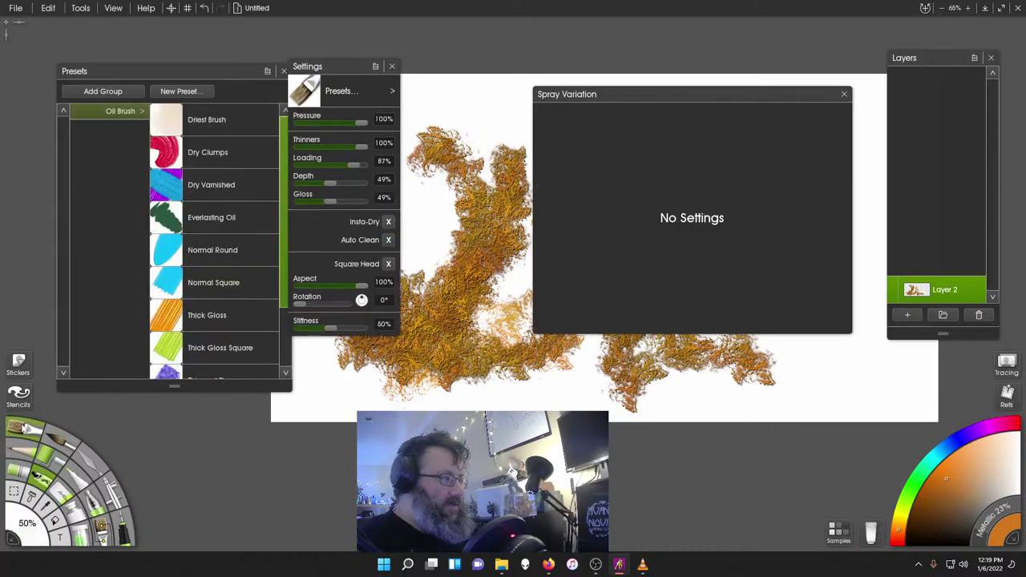
click(366, 85)
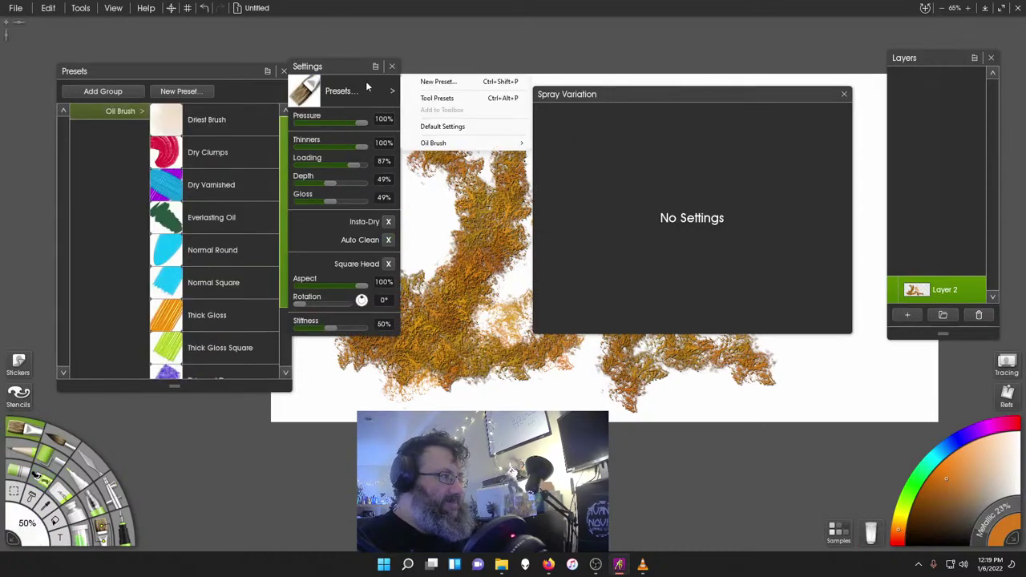
click(57, 441)
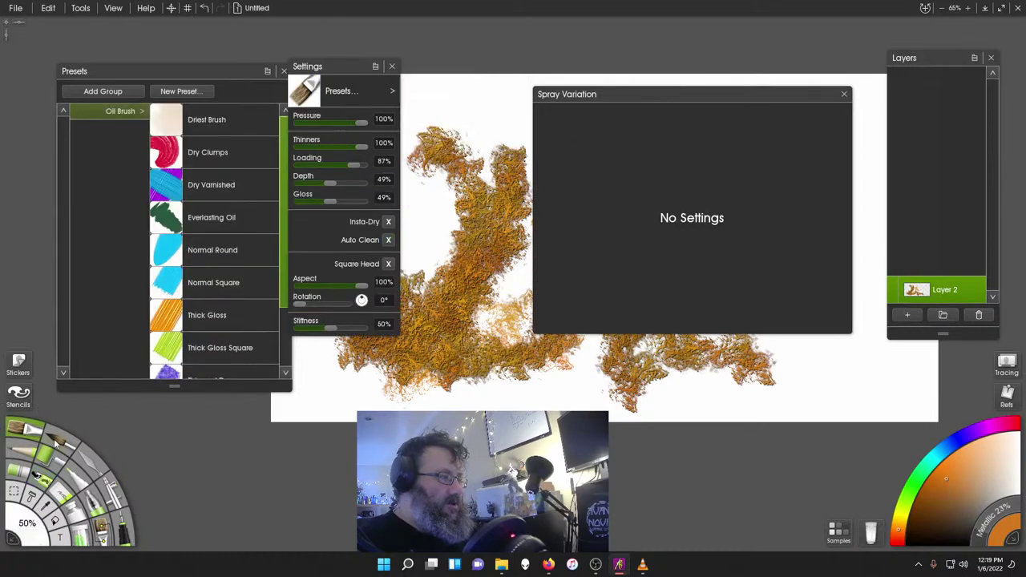
click(97, 466)
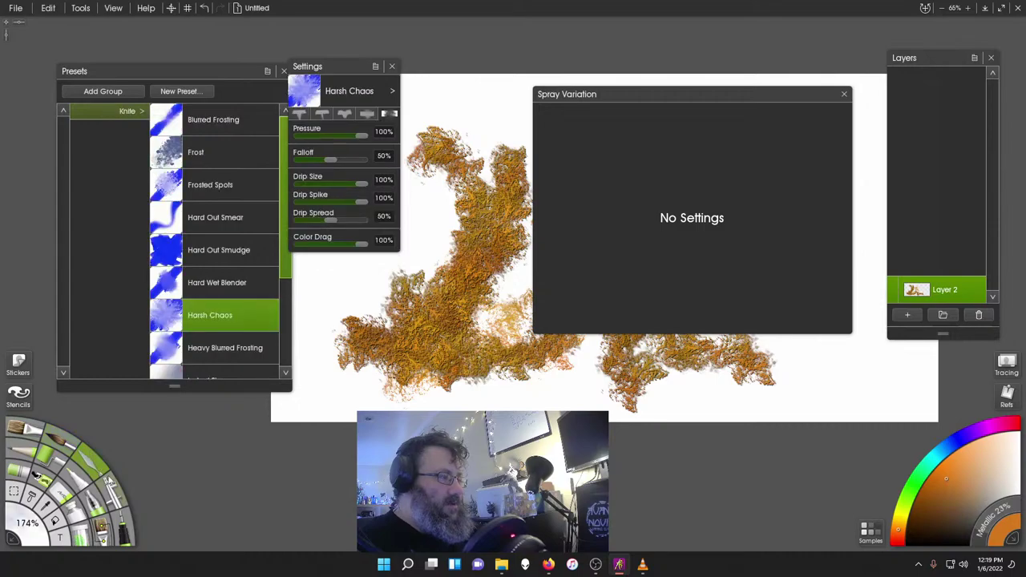
click(109, 502)
click(116, 525)
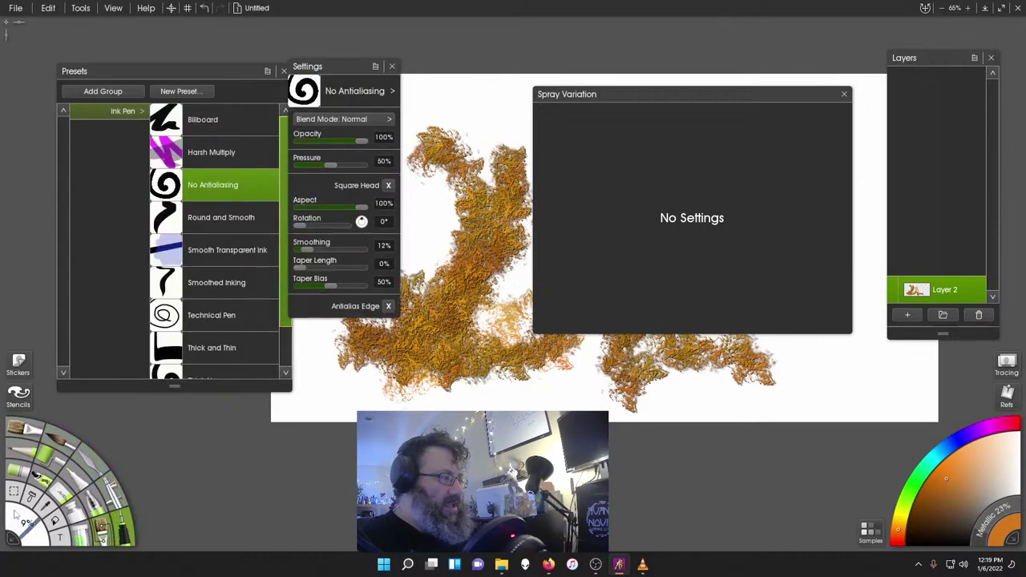
click(56, 442)
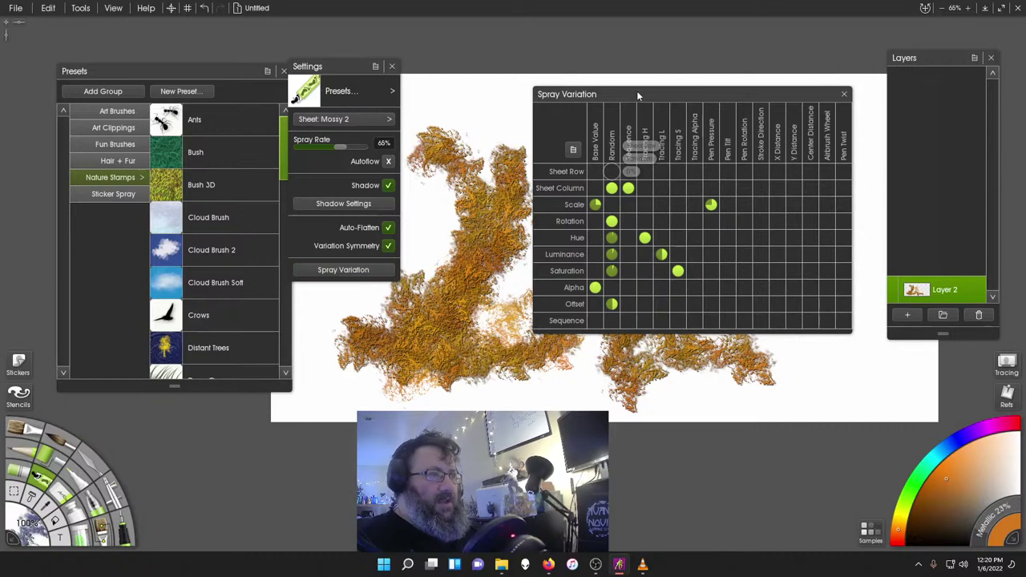
- Shift the Hue base value in the Spray Variation grid, spraying blue moss at 53% and teal moss beside it after adjusting the grid further
drag(638, 96, 765, 84)
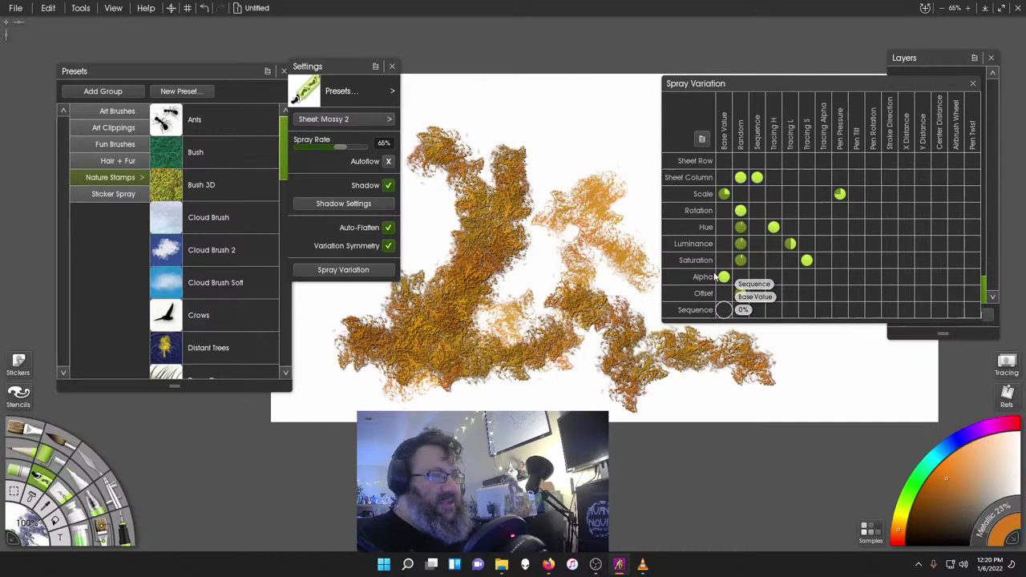
mouse_move(732, 229)
mouse_down()
mouse_move(754, 241)
mouse_move(719, 228)
mouse_up()
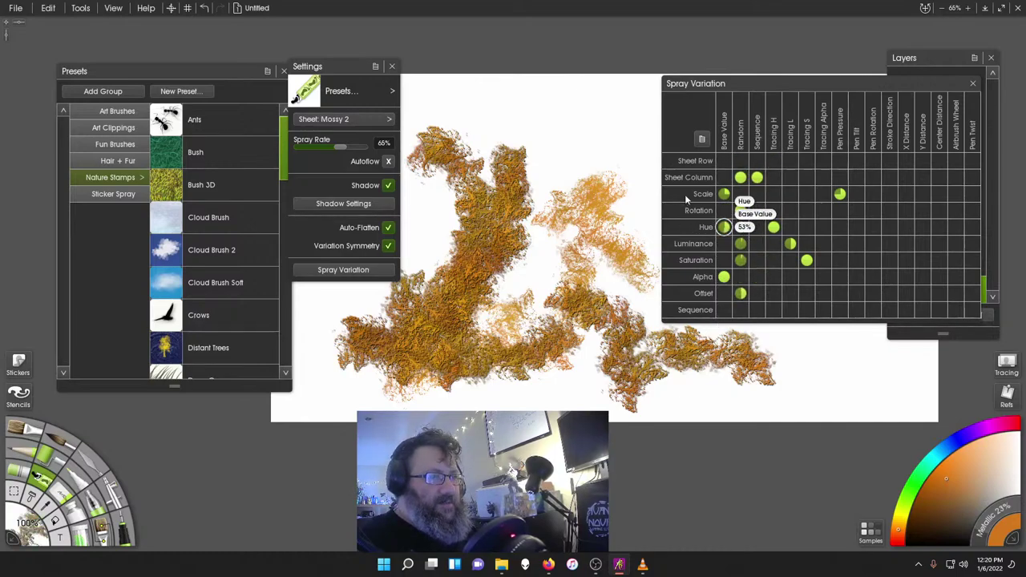
drag(686, 199, 687, 200)
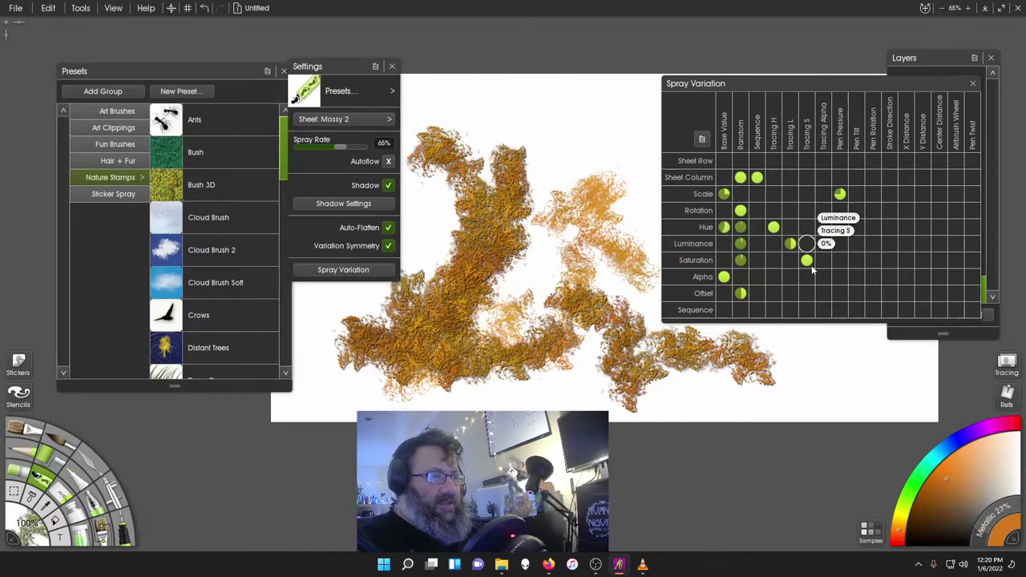
mouse_move(553, 120)
mouse_down()
mouse_move(579, 152)
mouse_move(519, 217)
mouse_move(557, 253)
mouse_up()
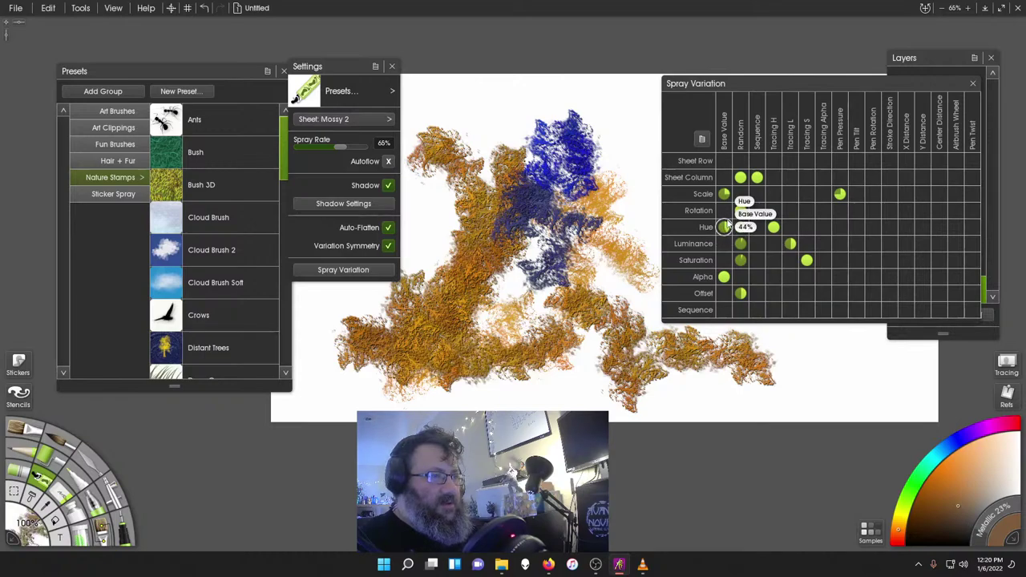
drag(726, 211, 722, 222)
mouse_move(624, 167)
mouse_down()
mouse_move(630, 117)
mouse_move(597, 121)
mouse_move(633, 189)
mouse_move(586, 200)
mouse_move(579, 160)
mouse_move(598, 223)
mouse_move(555, 277)
mouse_move(587, 231)
mouse_up()
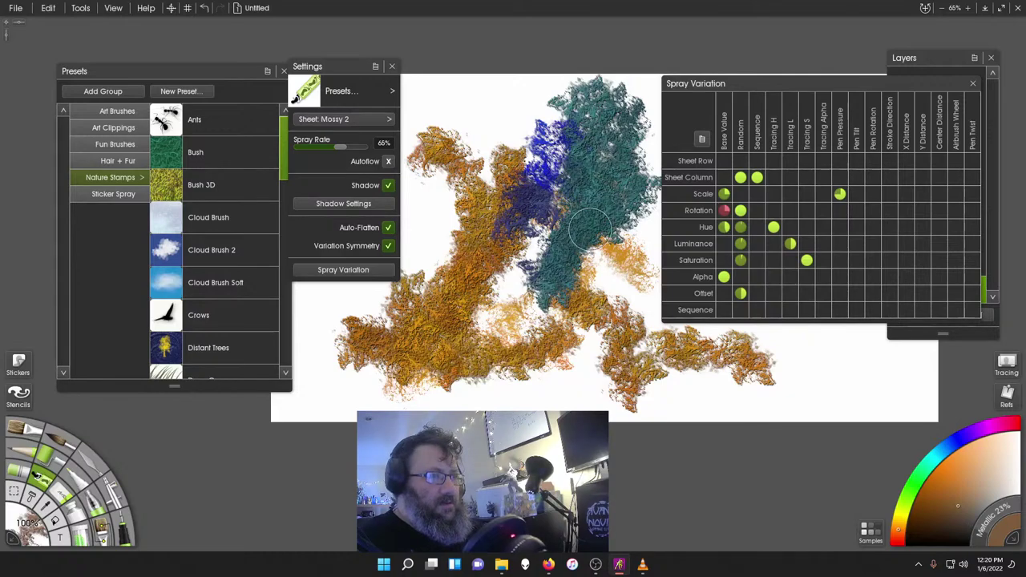
- Try the Object Spray setup in the Spray Variation grid, and reload the Mossy 2 preset from Nature Stamps
click(702, 139)
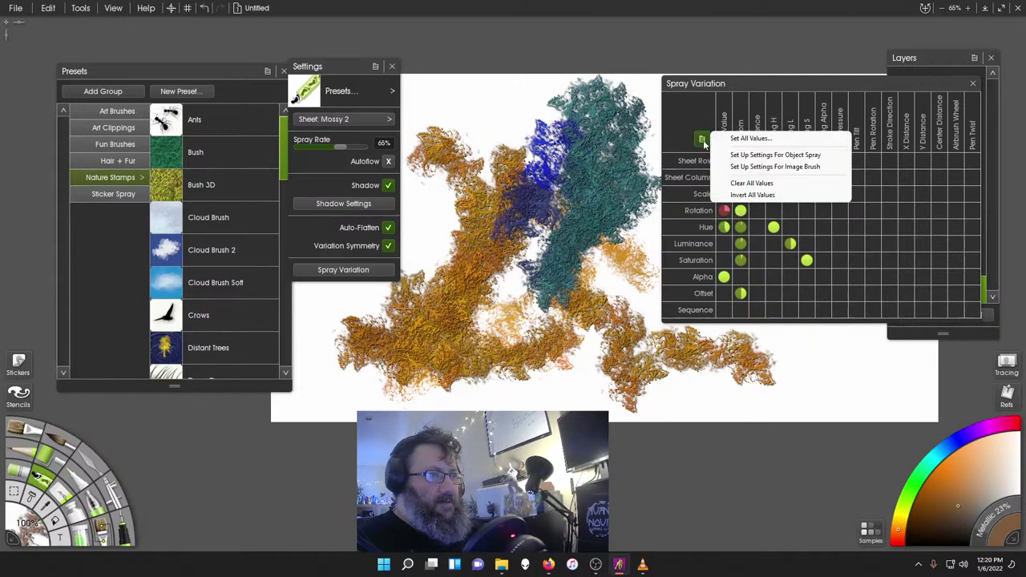
click(830, 157)
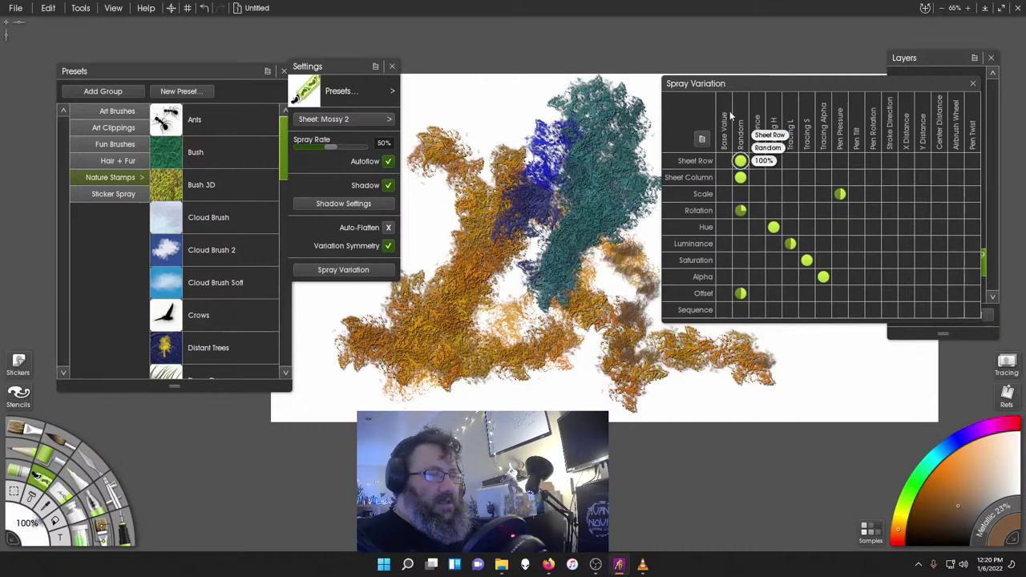
click(227, 165)
click(221, 210)
scroll(232, 329, down, 10)
scroll(204, 307, down, 1)
click(236, 274)
- Set the Random variation to 100% for sheet row and scale, and raise it for hue, luminance, saturation and alpha
click(740, 161)
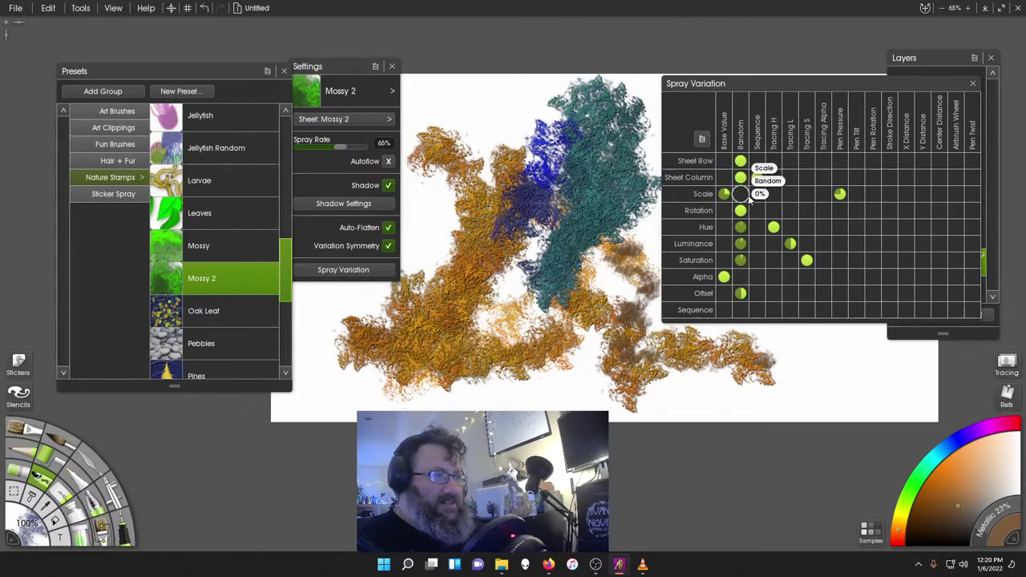
drag(742, 194, 745, 156)
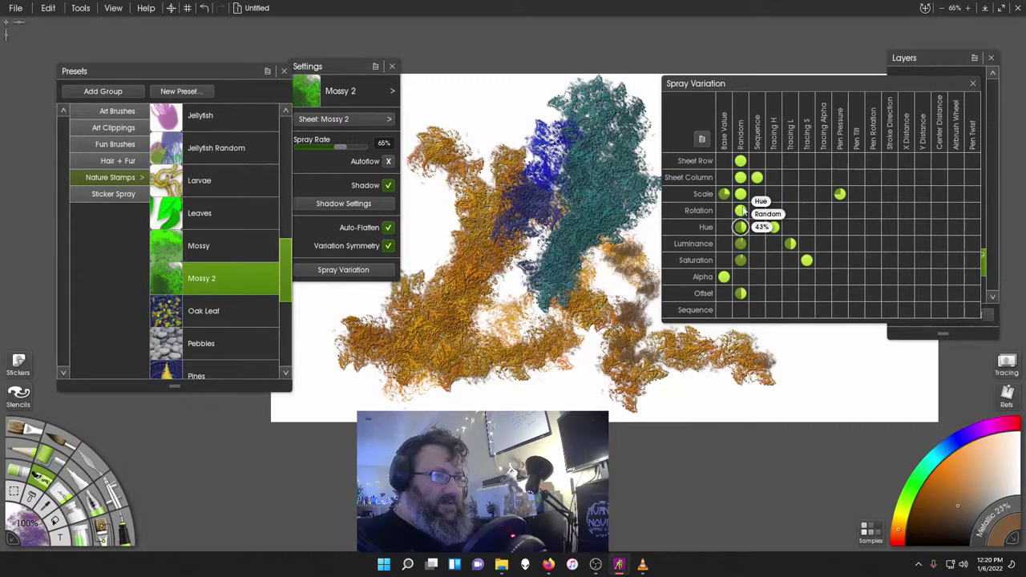
drag(742, 227, 742, 279)
- Spray overlapping strokes of randomly coloured moss over the orange, blue and teal areas and the blank canvas around them
mouse_move(493, 256)
mouse_down()
mouse_move(477, 104)
mouse_move(438, 215)
mouse_move(393, 265)
mouse_move(522, 345)
mouse_move(746, 401)
mouse_up()
drag(531, 178, 411, 214)
mouse_move(595, 274)
mouse_down()
mouse_move(622, 167)
mouse_move(654, 325)
mouse_move(670, 277)
mouse_move(597, 288)
mouse_move(518, 321)
mouse_move(481, 321)
mouse_move(457, 264)
mouse_move(473, 377)
mouse_move(505, 305)
mouse_move(577, 240)
mouse_move(593, 321)
mouse_move(449, 168)
mouse_move(565, 195)
mouse_move(712, 182)
mouse_up()
- Look over the Watercolor brush's settings and preset list, and compare them with the Sticker Spray's Spray Variation grid
click(97, 461)
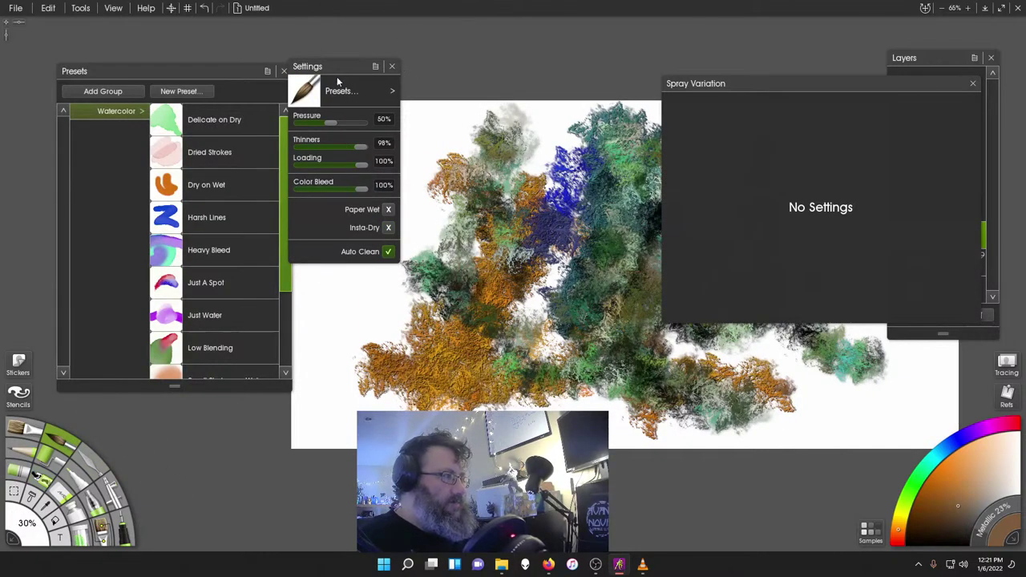
drag(337, 76, 364, 83)
click(416, 97)
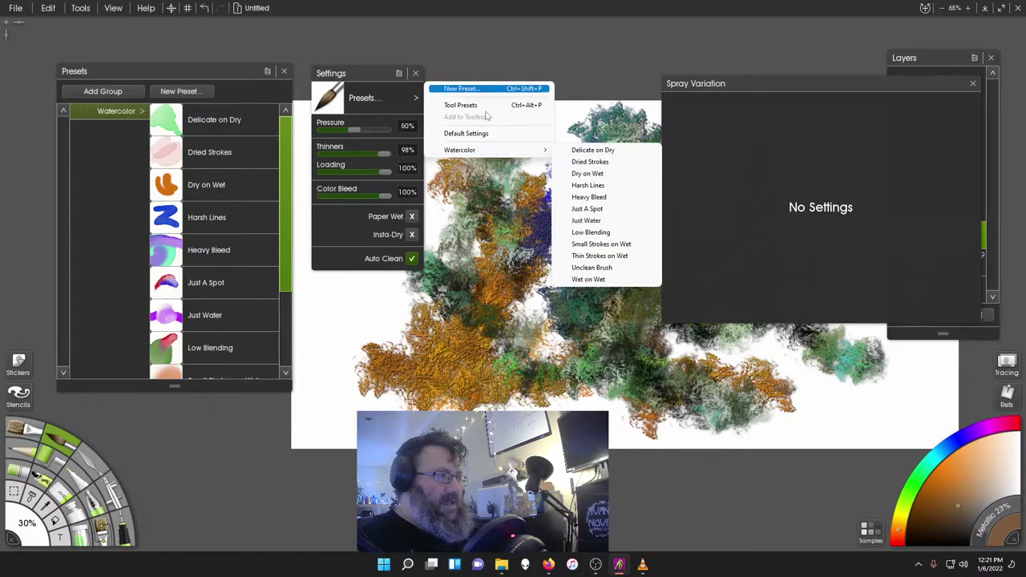
click(593, 23)
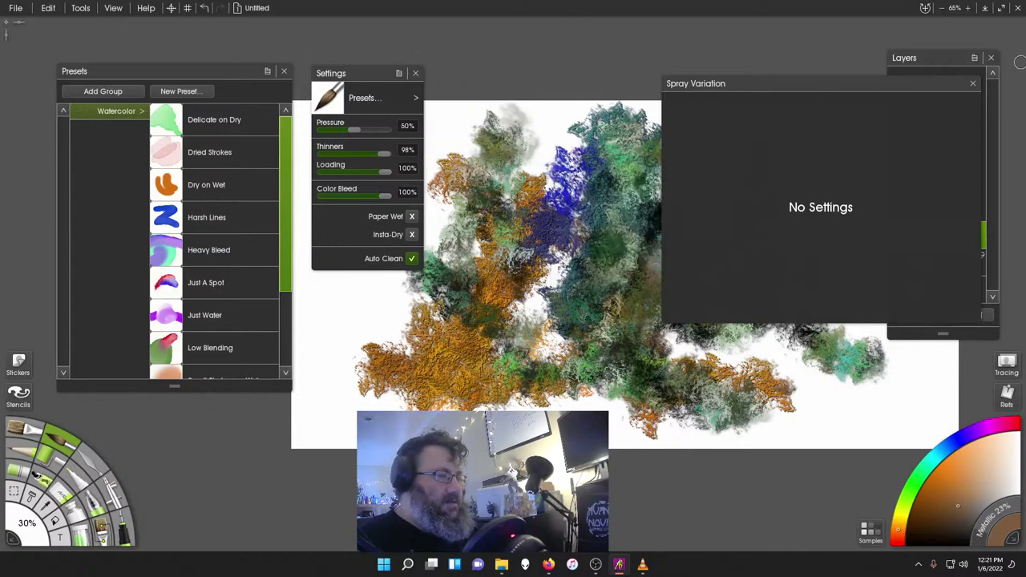
click(972, 84)
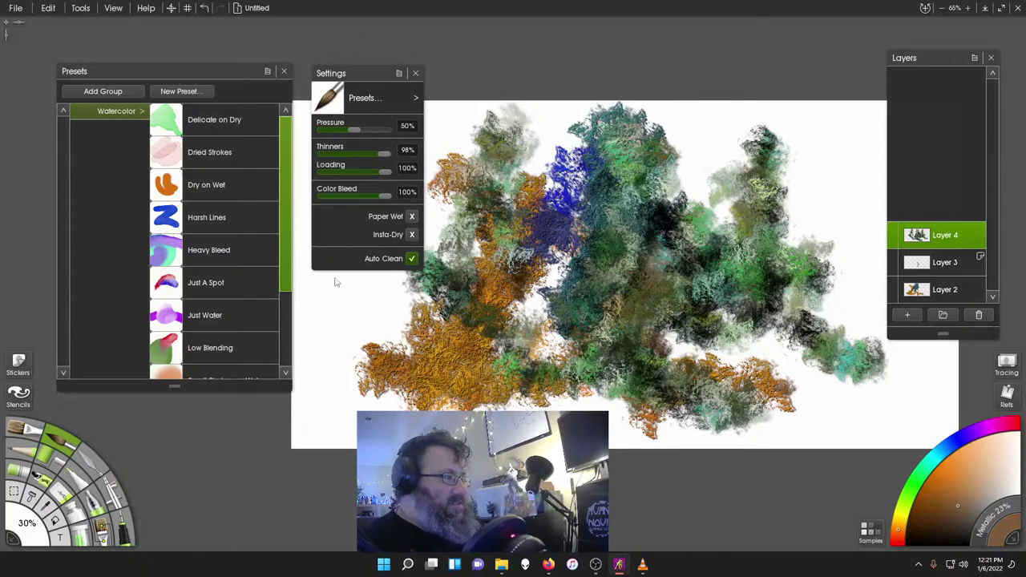
click(41, 477)
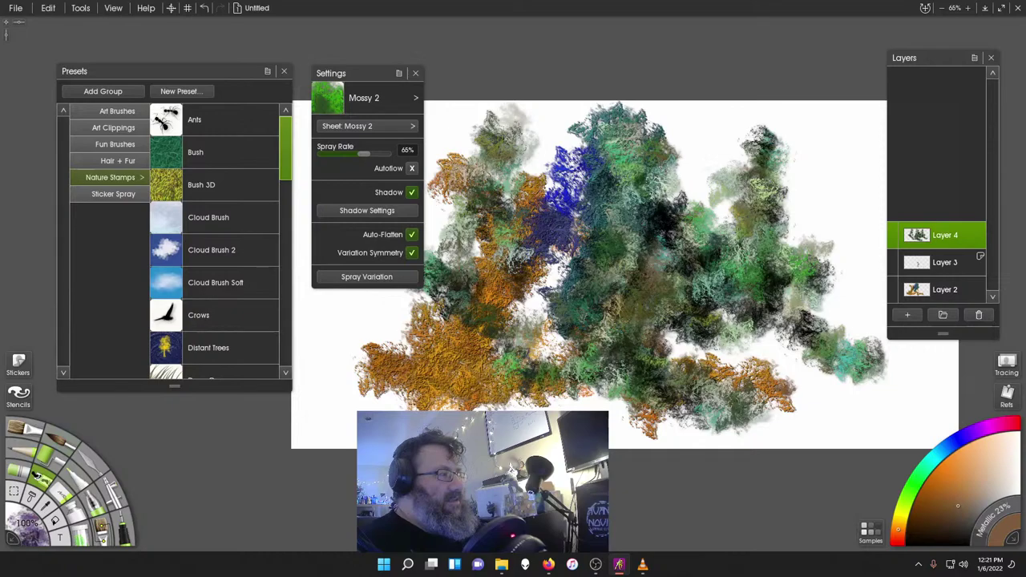
click(353, 277)
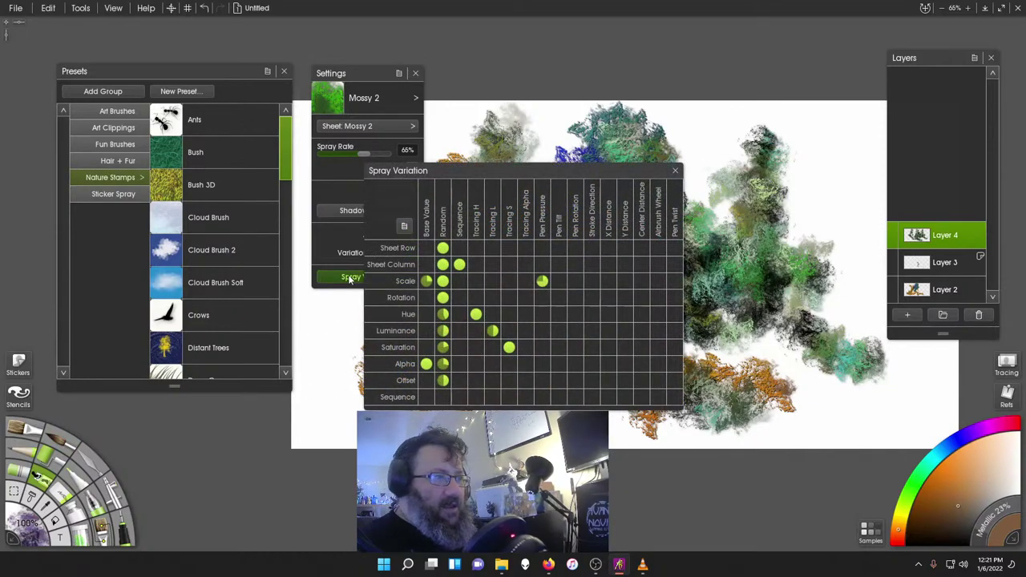
- Switch to the Custom Brush, look over its Brush Designer, and close the Spray Variation and Settings panels
click(103, 533)
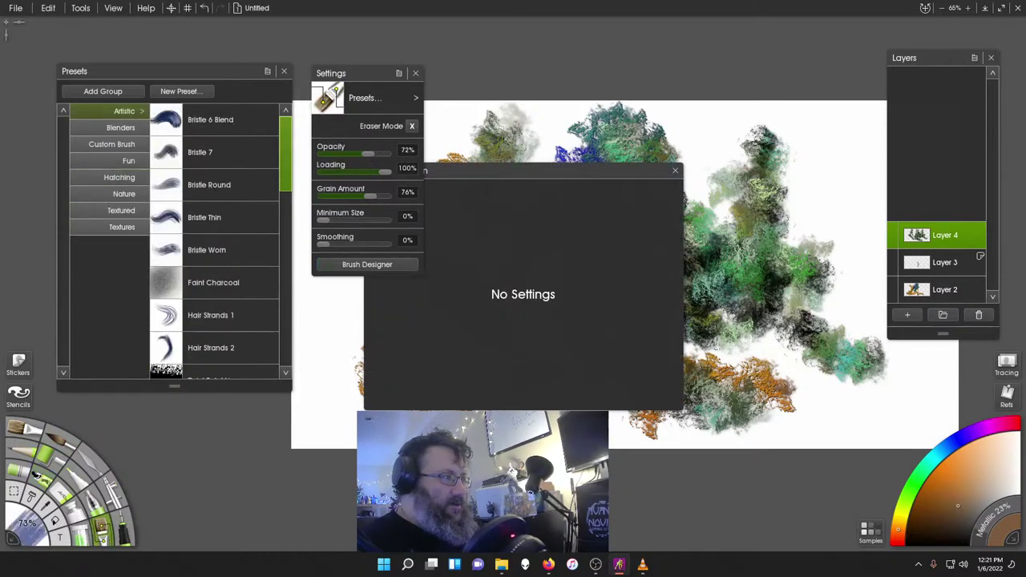
drag(361, 78, 579, 51)
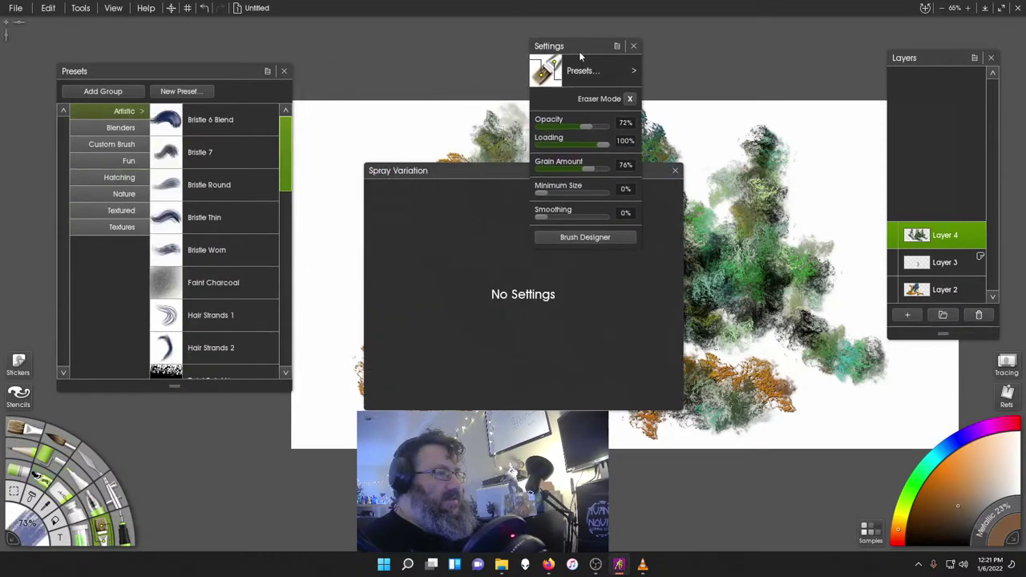
click(567, 234)
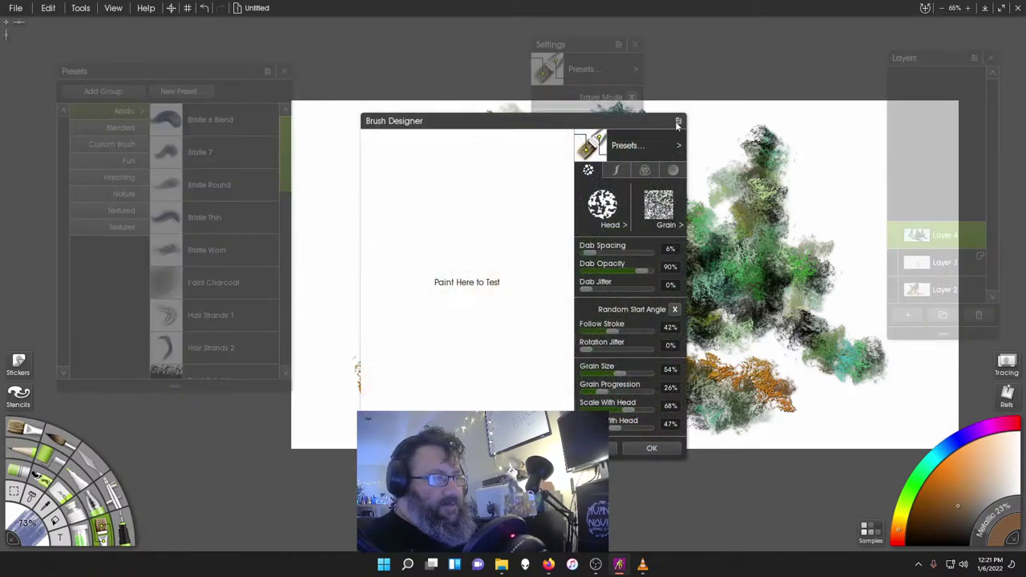
click(593, 449)
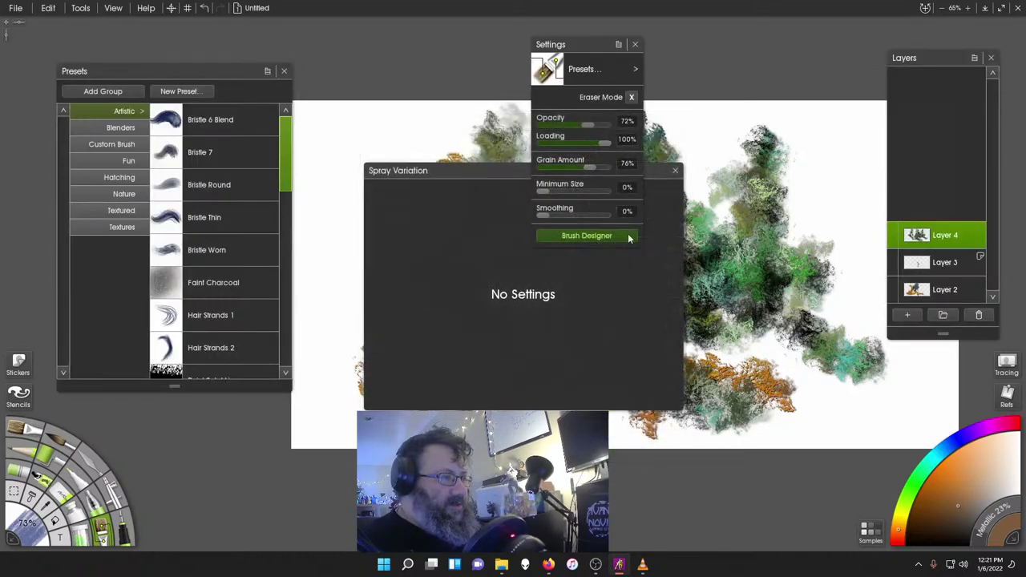
click(675, 170)
click(635, 45)
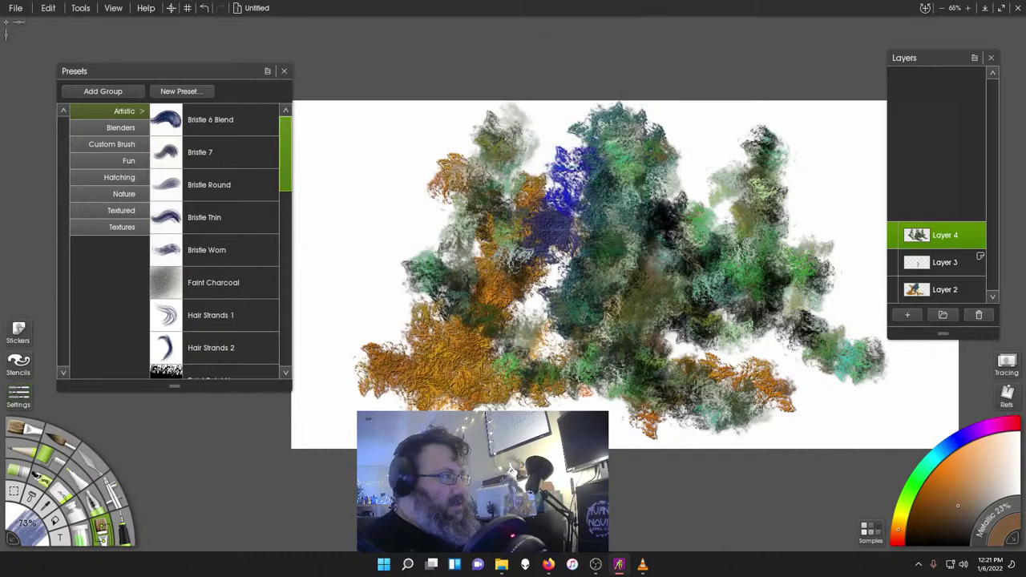
- Load the Paint Splatter Blending preset from the Artistic group and blend brown splatter strokes across most of the canvas
scroll(226, 281, down, 3)
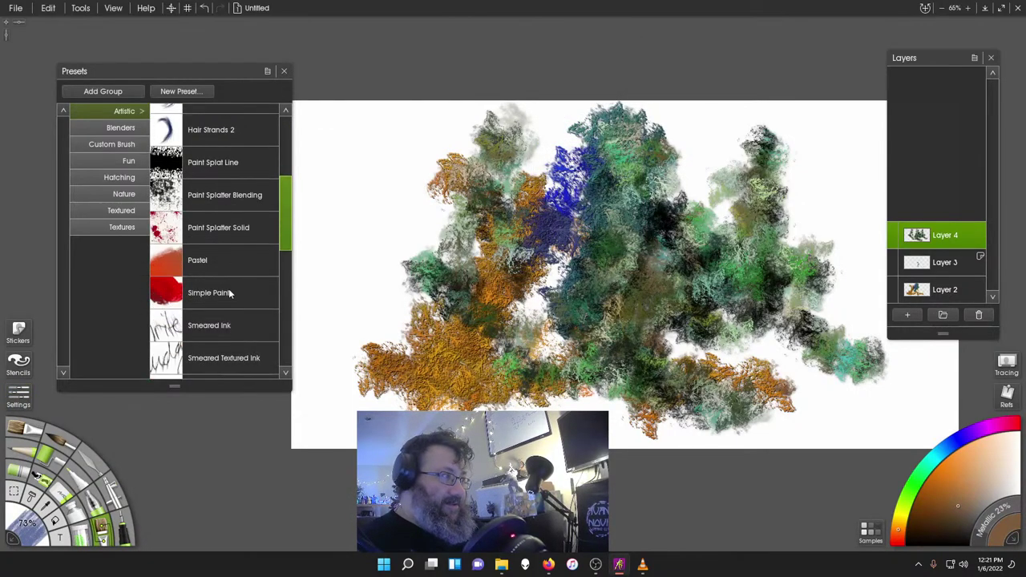
click(205, 196)
mouse_move(304, 200)
mouse_down()
mouse_move(399, 219)
mouse_move(505, 328)
mouse_move(409, 295)
mouse_move(303, 484)
mouse_up()
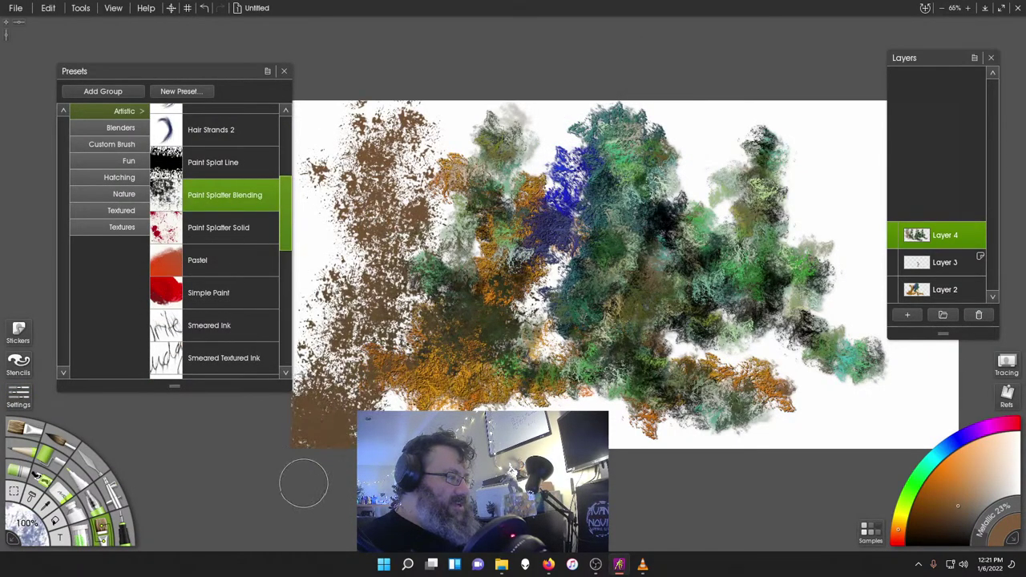
scroll(202, 292, down, 10)
mouse_move(606, 389)
mouse_down()
mouse_move(786, 446)
mouse_move(941, 379)
mouse_move(918, 443)
mouse_move(937, 420)
mouse_up()
drag(696, 499, 631, 552)
mouse_move(790, 287)
mouse_down()
mouse_move(832, 166)
mouse_move(877, 139)
mouse_move(728, 142)
mouse_move(786, 263)
mouse_move(577, 240)
mouse_move(433, 152)
mouse_move(337, 169)
mouse_move(618, 141)
mouse_move(553, 344)
mouse_move(489, 377)
mouse_move(408, 347)
mouse_up()
- Load the Watery 1 preset and blend soft brown and green strokes over the white gap in the painting's lower right area
click(263, 281)
right_click(232, 271)
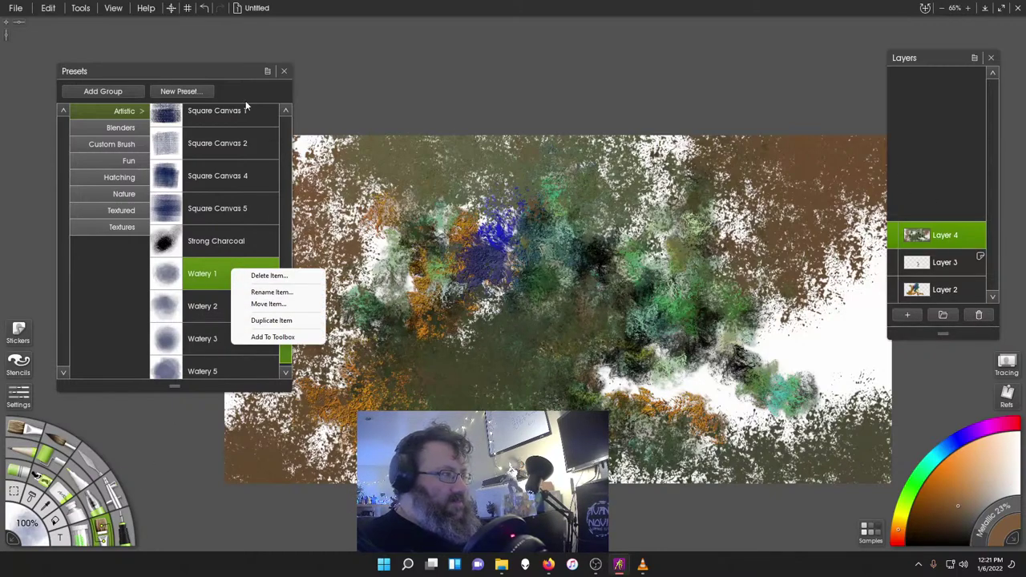
click(228, 70)
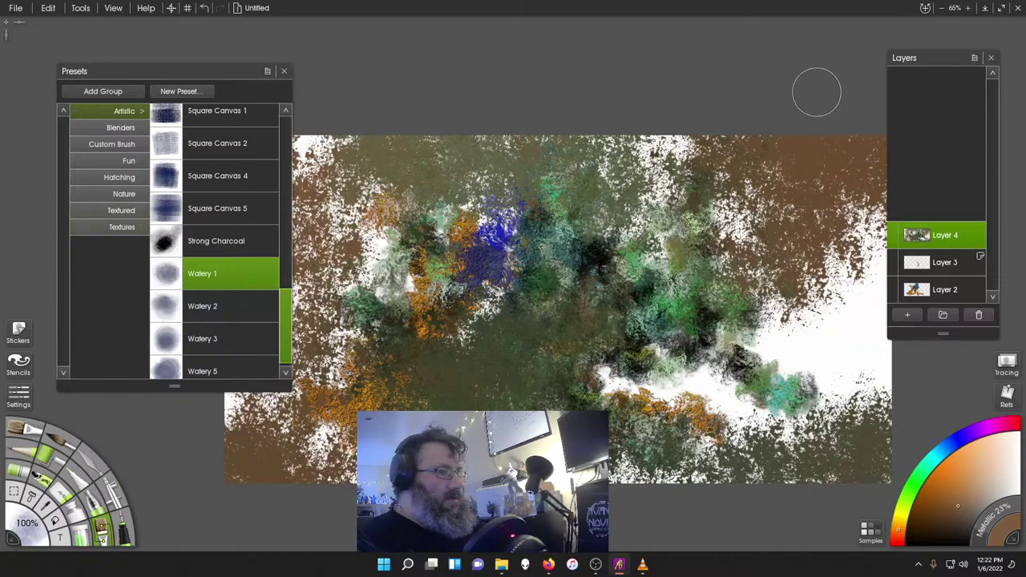
drag(764, 334, 797, 387)
mouse_move(572, 385)
mouse_down()
mouse_move(700, 383)
mouse_move(832, 340)
mouse_move(842, 321)
mouse_up()
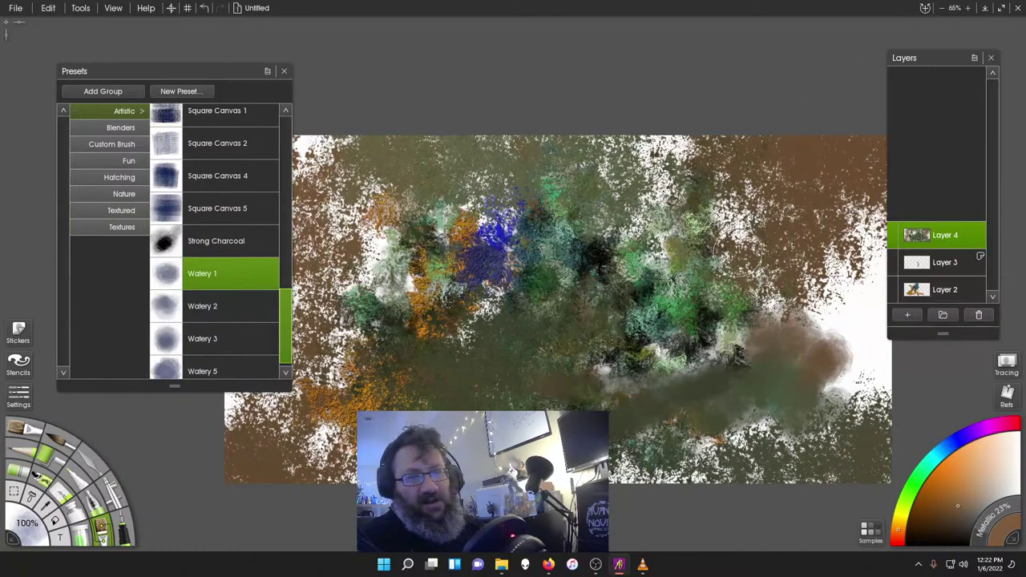
- Close the Presets panel, and hide and reopen the Layers panel
click(282, 71)
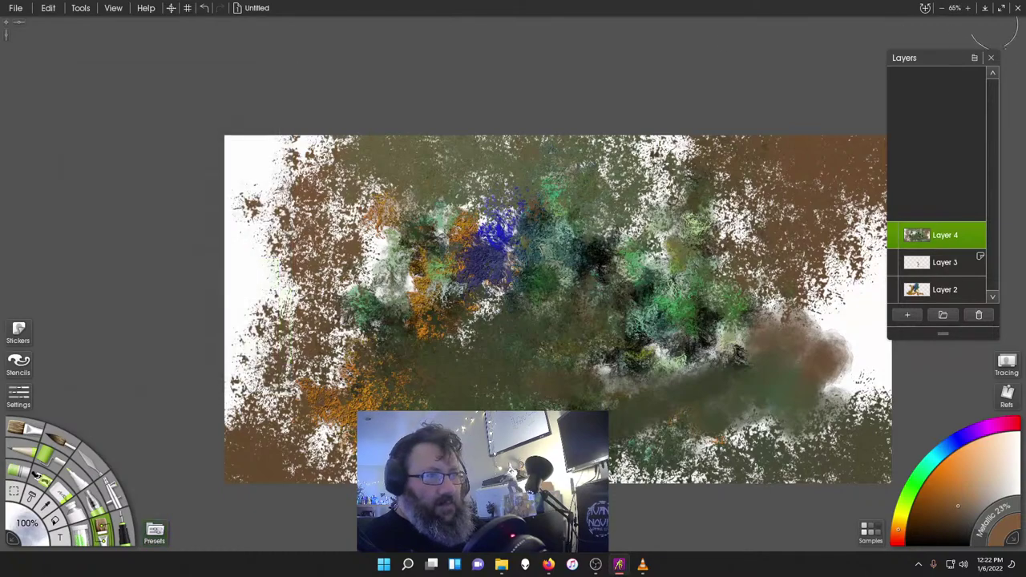
click(992, 59)
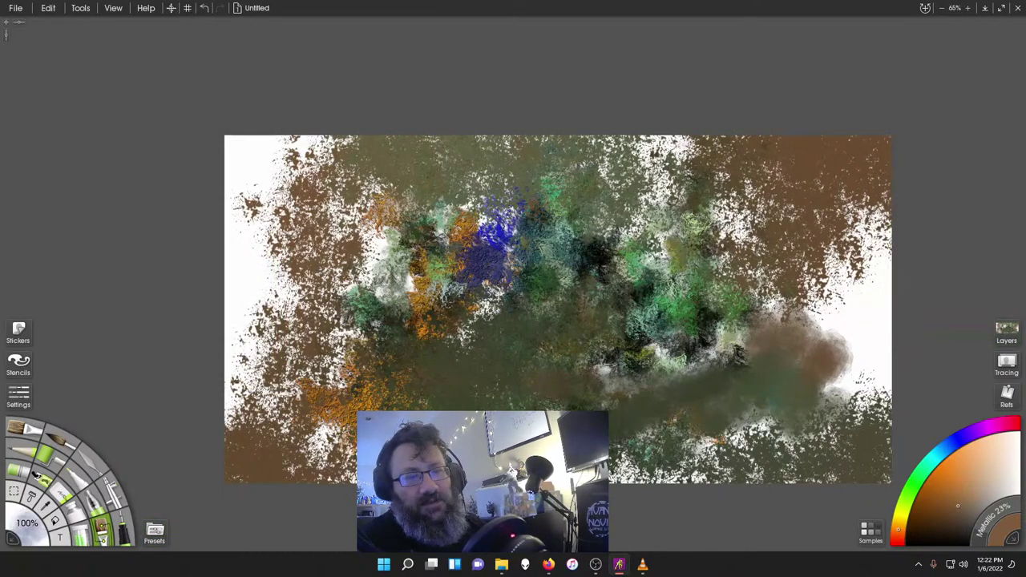
click(1006, 332)
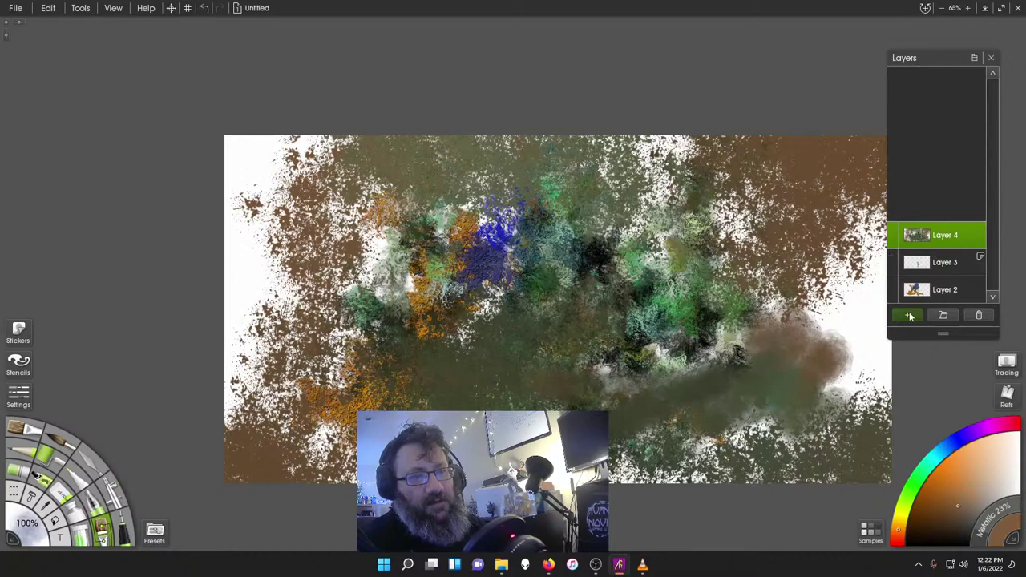
- Add a new empty layer and delete Layer 3, Layer 2 and Layer 4 with their paint
click(910, 317)
click(959, 290)
click(971, 261)
click(979, 316)
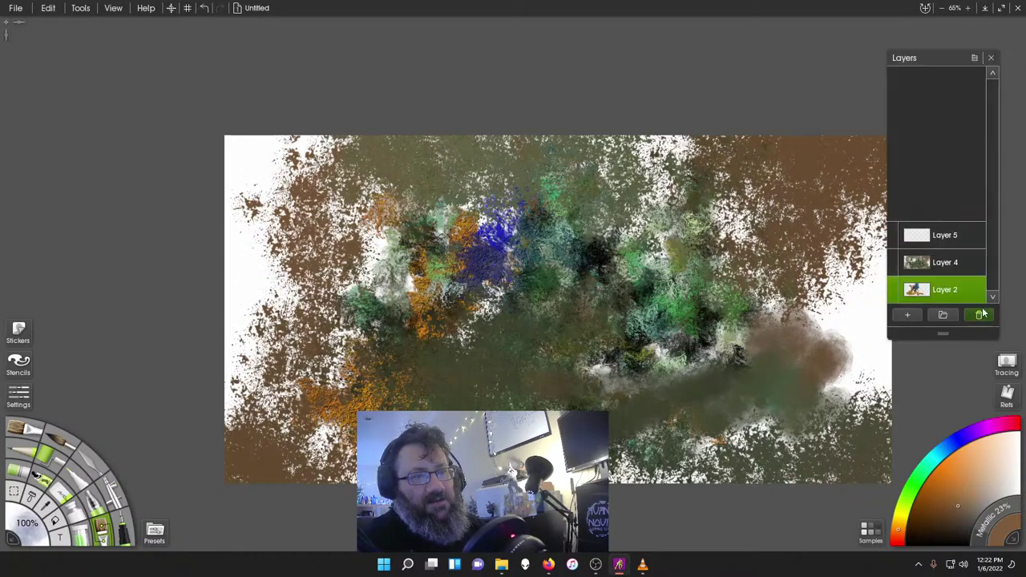
click(979, 315)
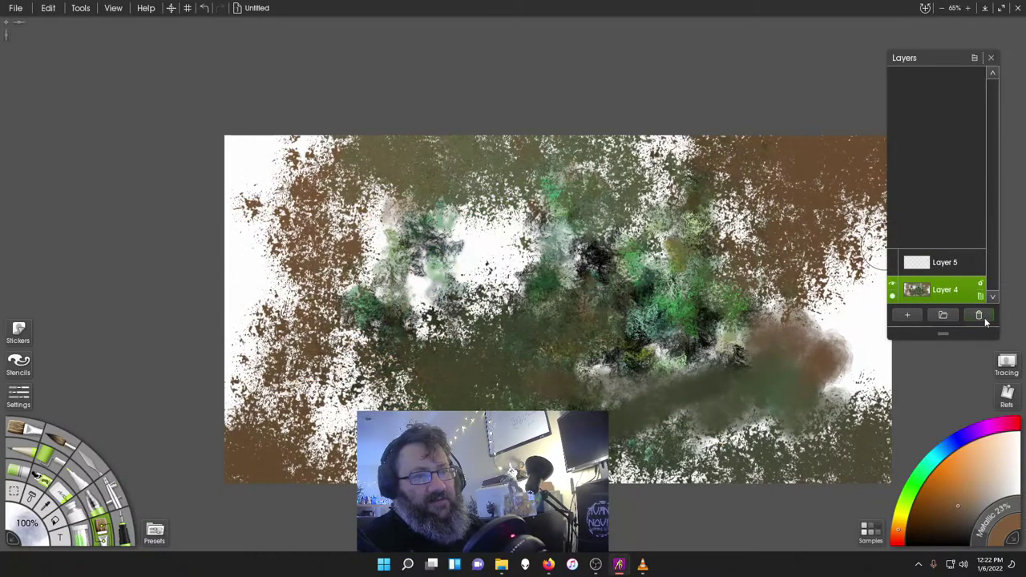
click(980, 316)
- Add the Turbulent stencil from the Textures group and move it over the right half of the canvas
mouse_move(654, 202)
mouse_down()
mouse_move(633, 118)
mouse_move(635, 155)
mouse_up()
mouse_move(602, 227)
mouse_down()
mouse_move(609, 259)
mouse_move(641, 235)
mouse_up()
drag(732, 208, 698, 174)
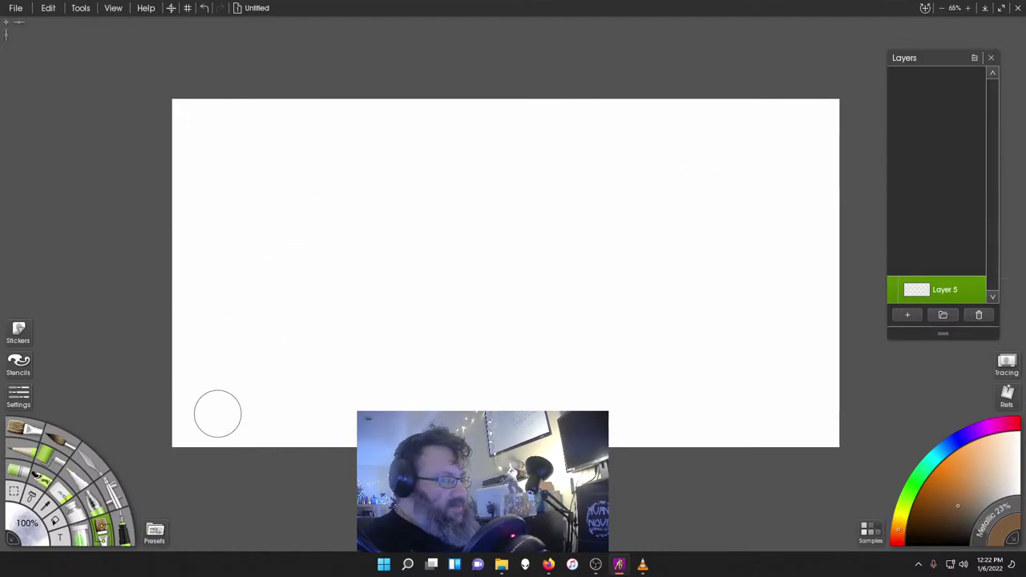
mouse_move(36, 526)
mouse_down()
mouse_move(21, 533)
mouse_move(82, 544)
mouse_up()
click(9, 365)
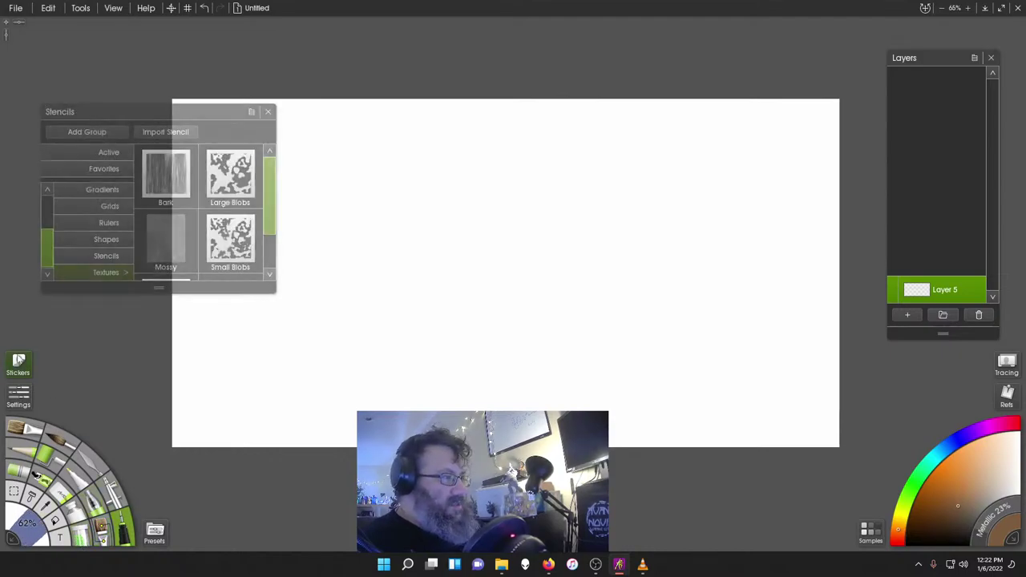
drag(177, 119, 209, 51)
scroll(236, 179, down, 2)
scroll(240, 145, up, 2)
scroll(166, 123, down, 6)
scroll(205, 125, down, 4)
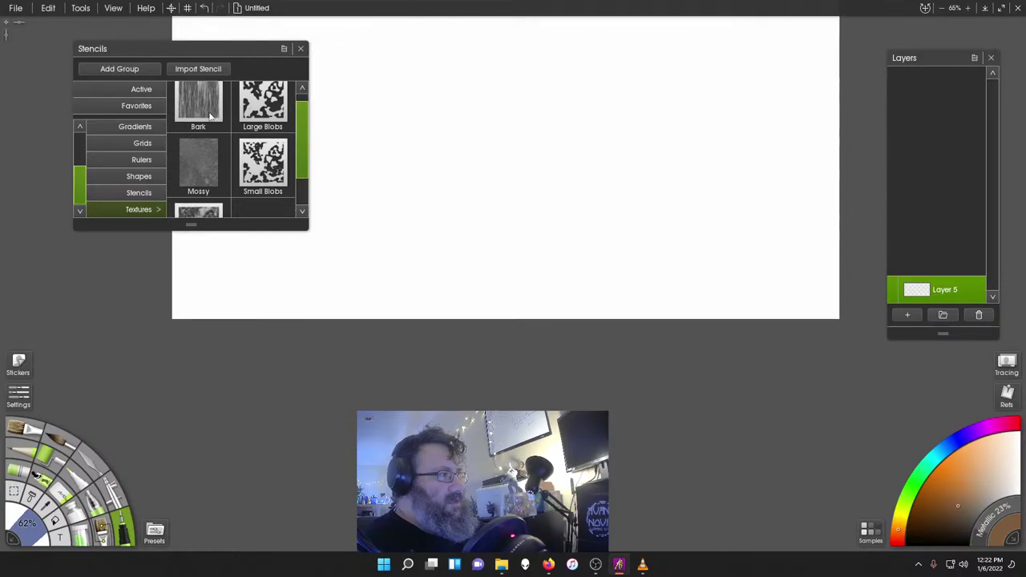
scroll(559, 298, up, 7)
scroll(482, 242, down, 1)
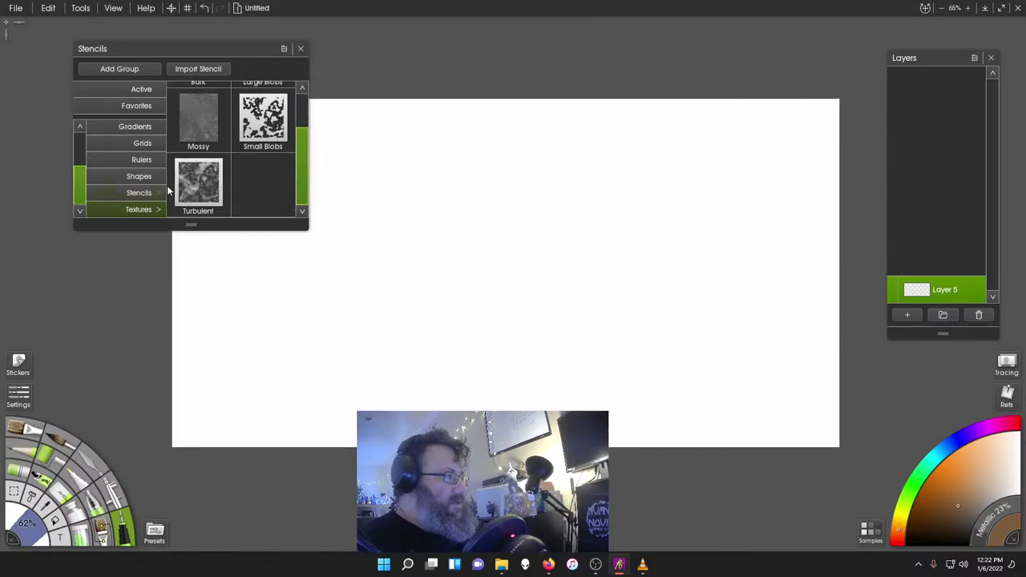
click(201, 186)
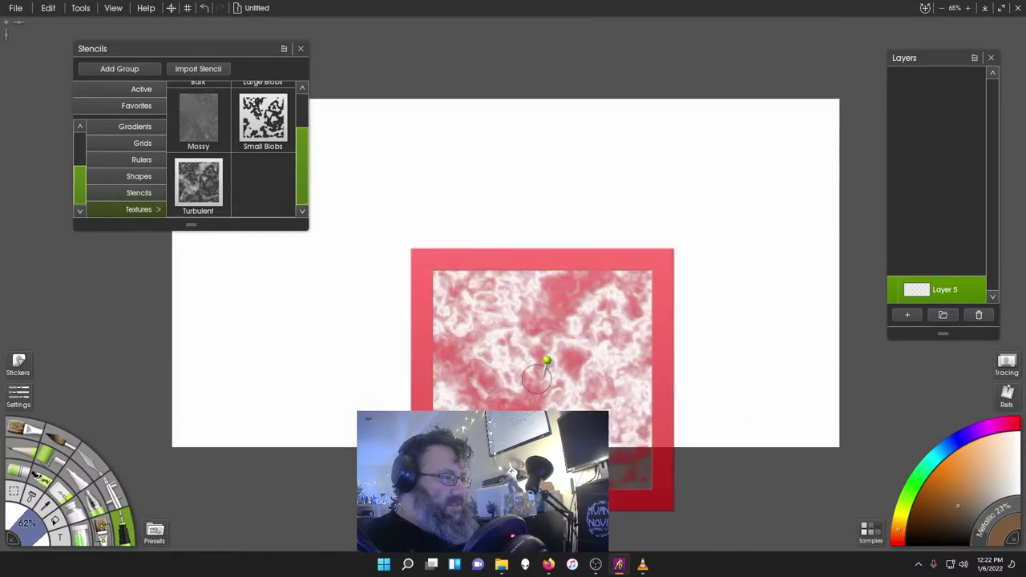
drag(534, 378, 635, 291)
- Set the Airbrush to 104% size, Opacity 92%, Pressure 100%, Tilt Angle 0%, Hardness 100% with Autoflow on, and spray a brown stroke through the stencil
click(107, 502)
drag(156, 545, 68, 529)
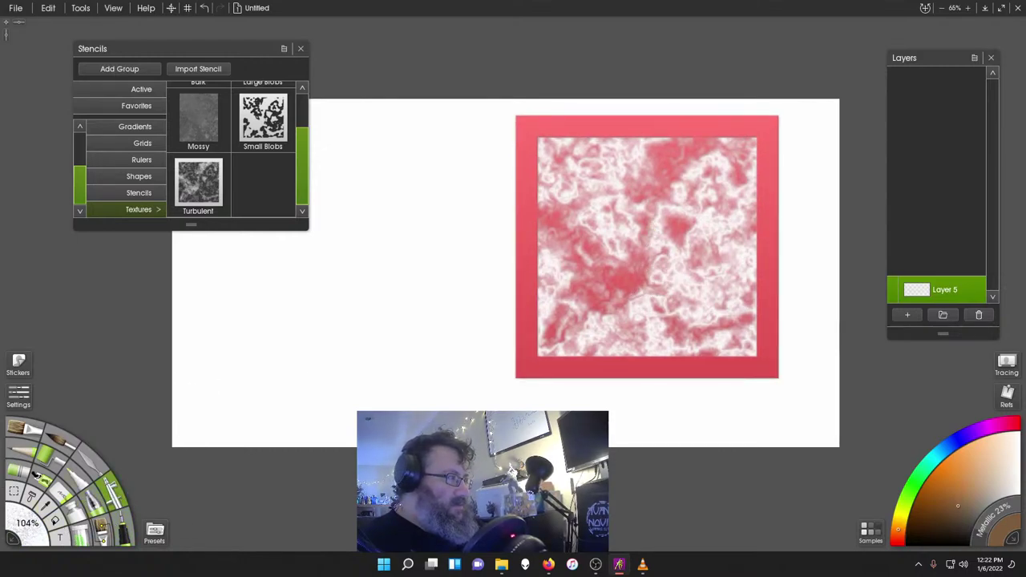
click(19, 397)
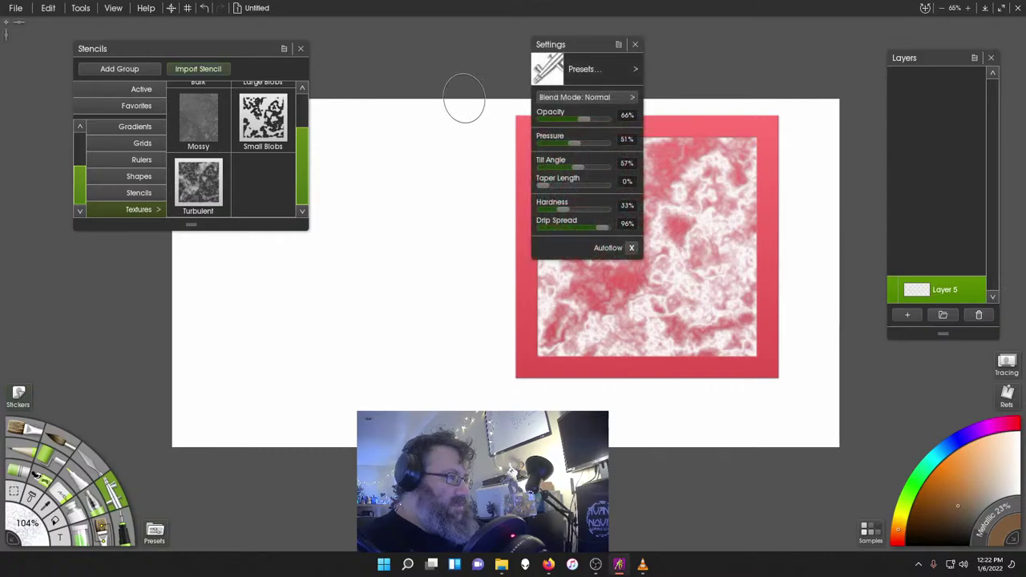
click(602, 143)
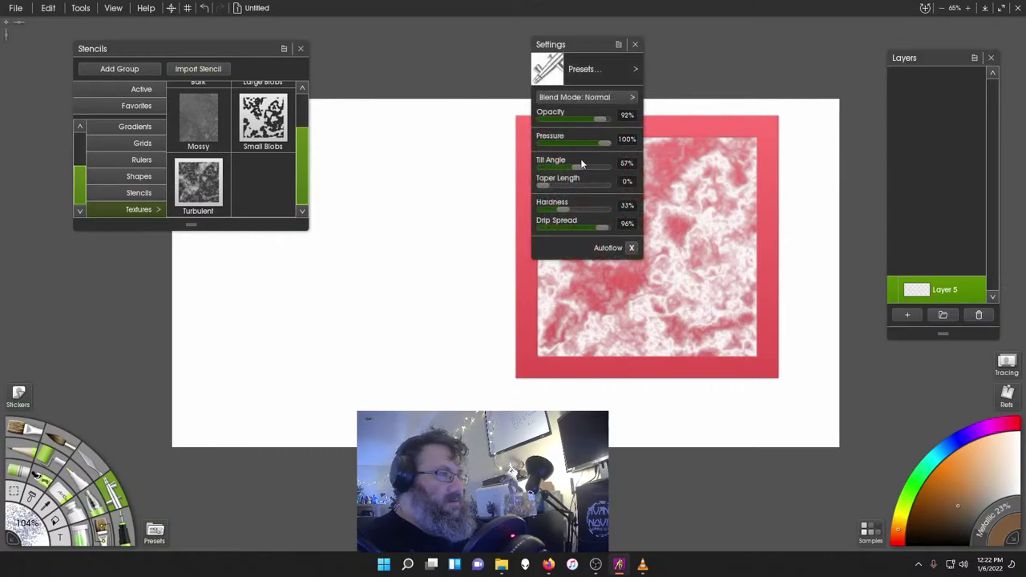
drag(582, 164, 543, 252)
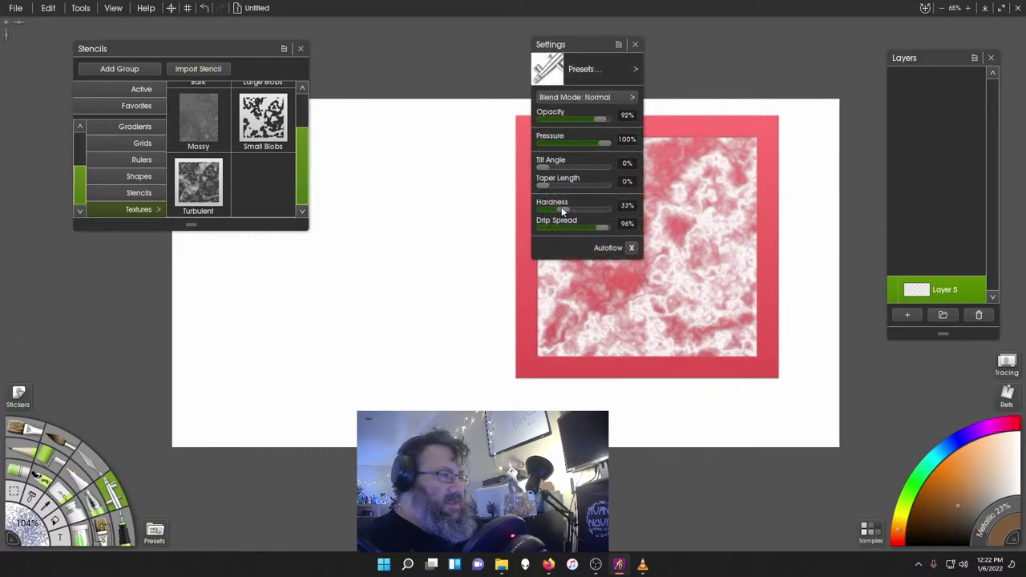
drag(568, 207, 603, 211)
drag(724, 215, 678, 344)
drag(602, 44, 398, 78)
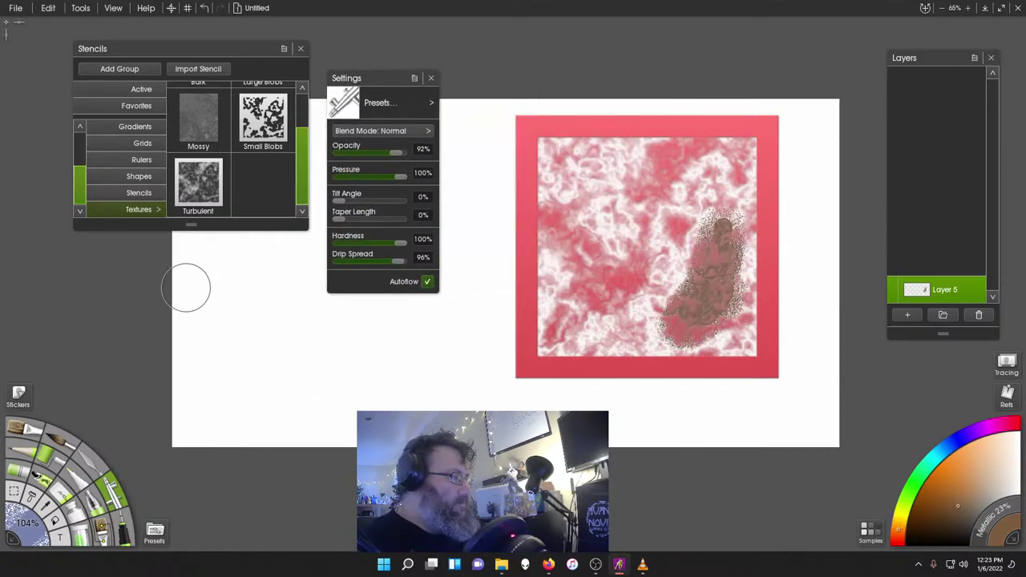
- Load the Big and Subtle airbrush preset and set its Opacity and Pressure to 100%
click(159, 534)
click(239, 123)
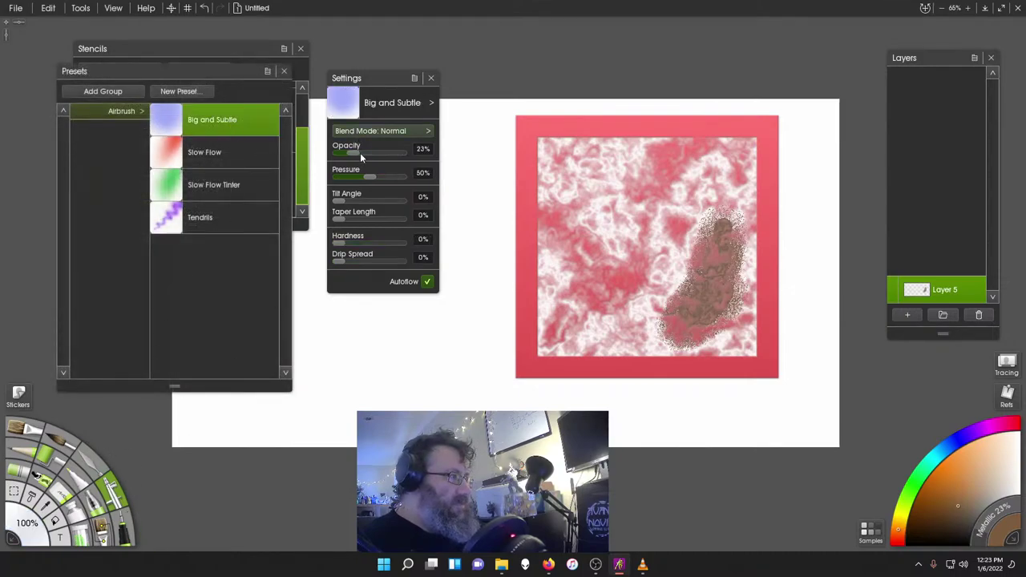
drag(359, 153, 408, 154)
drag(372, 177, 413, 178)
- Spray brown across the whole Turbulent stencil, move the stencil toward the canvas's lower left, and spray over it again
mouse_move(613, 322)
mouse_down()
mouse_move(607, 377)
mouse_move(622, 319)
mouse_move(794, 176)
mouse_move(505, 104)
mouse_move(802, 137)
mouse_move(805, 269)
mouse_move(770, 353)
mouse_move(794, 405)
mouse_move(810, 295)
mouse_move(729, 397)
mouse_move(833, 321)
mouse_move(844, 90)
mouse_move(814, 160)
mouse_move(770, 194)
mouse_up()
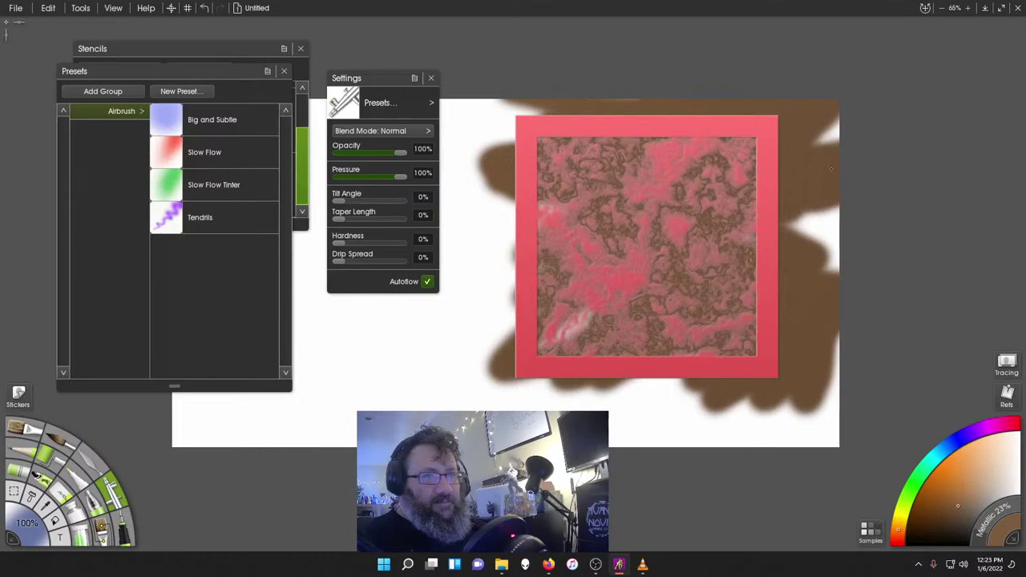
mouse_move(660, 249)
mouse_down()
mouse_move(557, 419)
mouse_move(338, 426)
mouse_move(442, 384)
mouse_move(539, 365)
mouse_move(626, 405)
mouse_move(518, 370)
mouse_move(513, 276)
mouse_move(344, 288)
mouse_move(481, 352)
mouse_move(331, 391)
mouse_move(449, 405)
mouse_up()
mouse_move(476, 363)
mouse_down()
mouse_move(731, 573)
mouse_move(615, 227)
mouse_move(500, 199)
mouse_move(507, 181)
mouse_up()
- Undo the airbrush strokes and the stencil move until the layer is empty
key(ctrl+z)
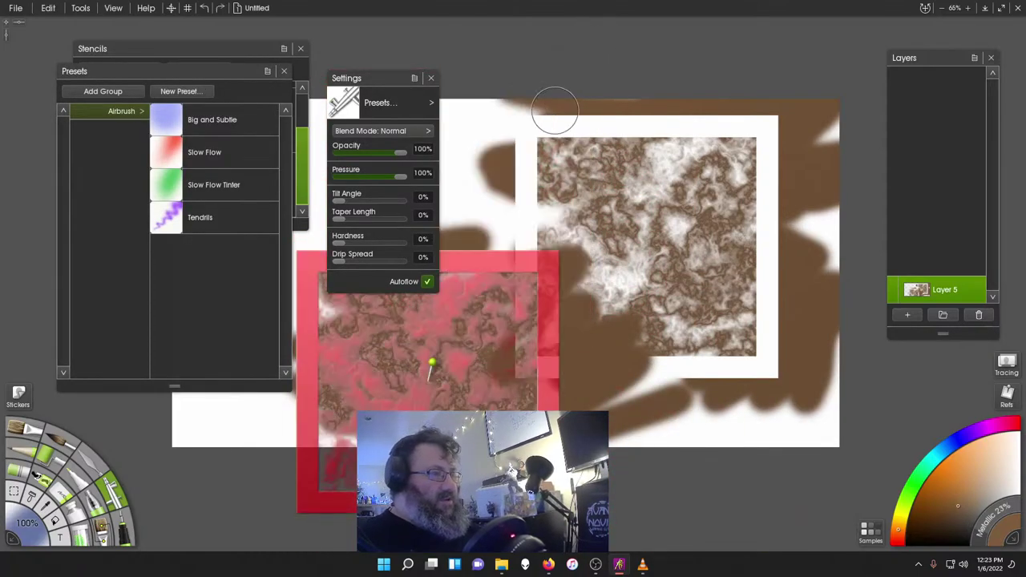
key(ctrl+z)
key(ctrl+z)
key(ctrl+z)
key(ctrl+z)
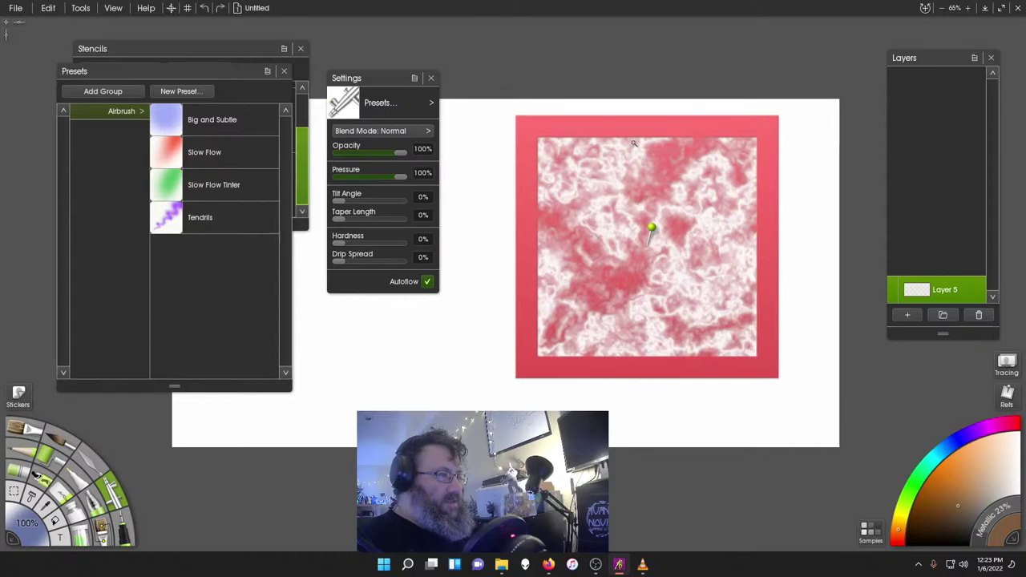
- Hide the Turbulent stencil from the canvas
right_click(691, 249)
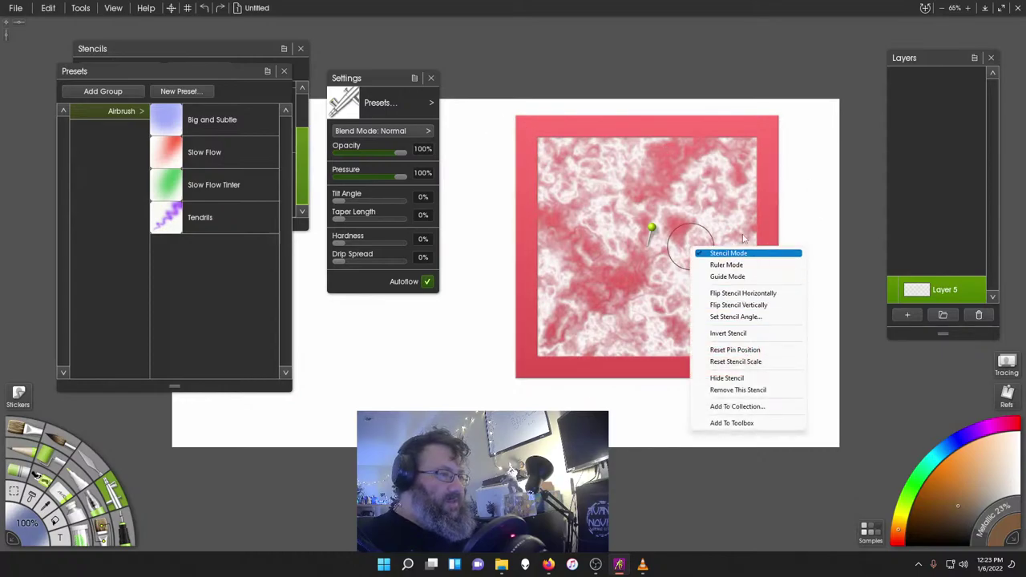
right_click(700, 195)
click(745, 327)
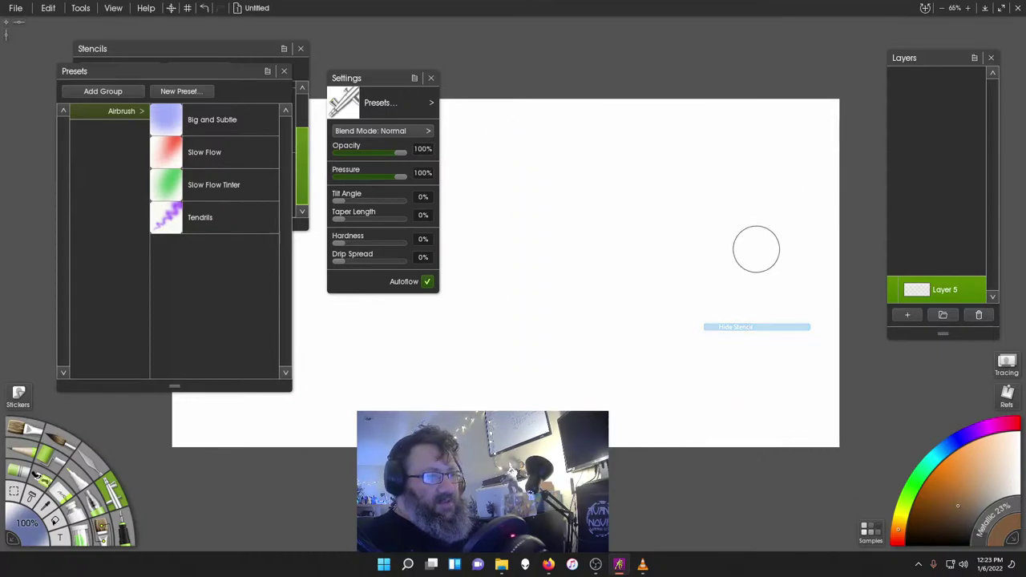
right_click(581, 201)
click(580, 202)
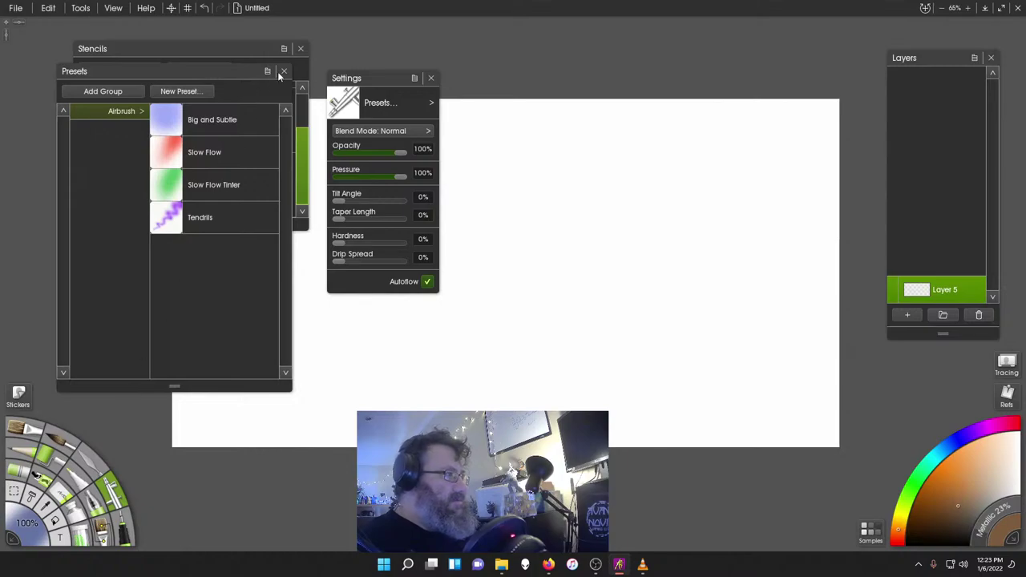
- Move the Presets and Settings panels aside and look through the Gradients, Grids, Shapes, Textures and Rulers stencil groups
drag(207, 73, 100, 108)
click(183, 62)
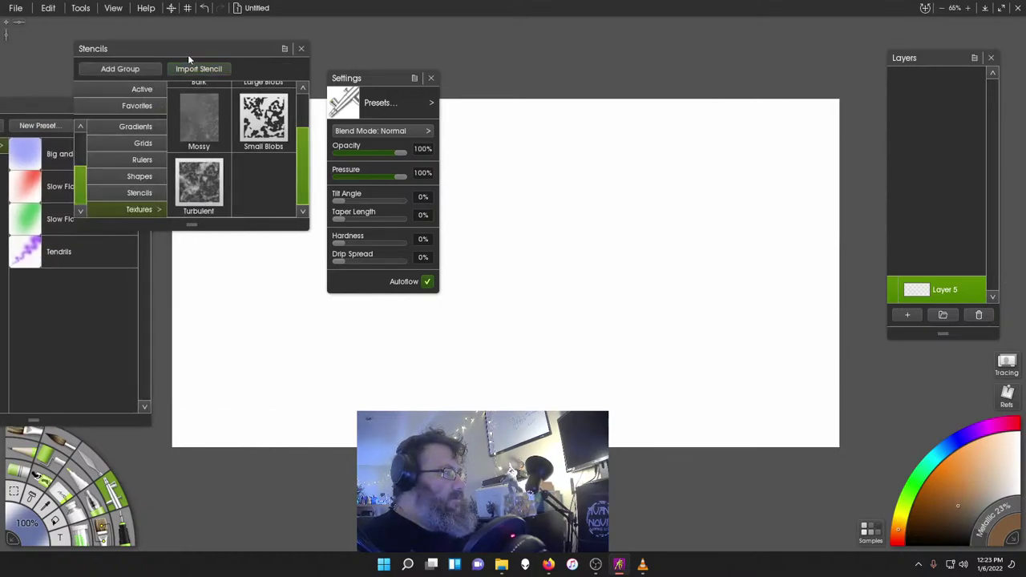
click(139, 127)
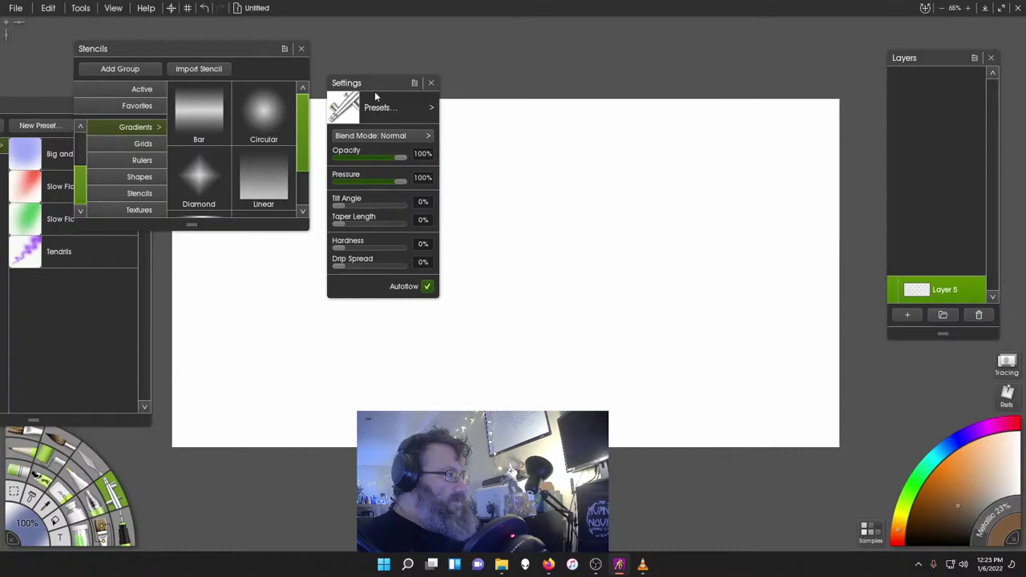
drag(369, 101, 228, 317)
scroll(249, 169, down, 2)
scroll(211, 142, up, 2)
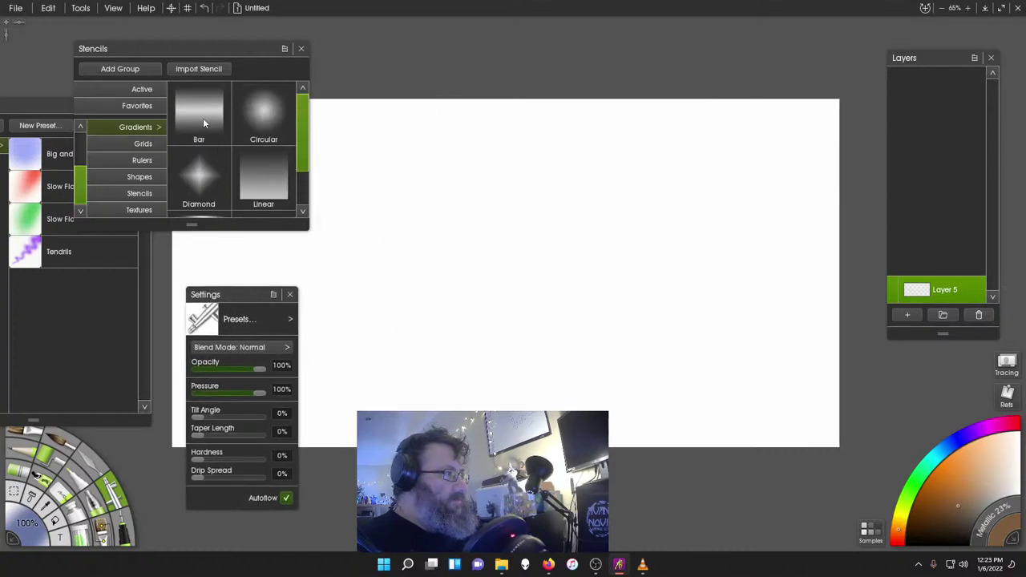
click(129, 145)
scroll(215, 143, down, 1)
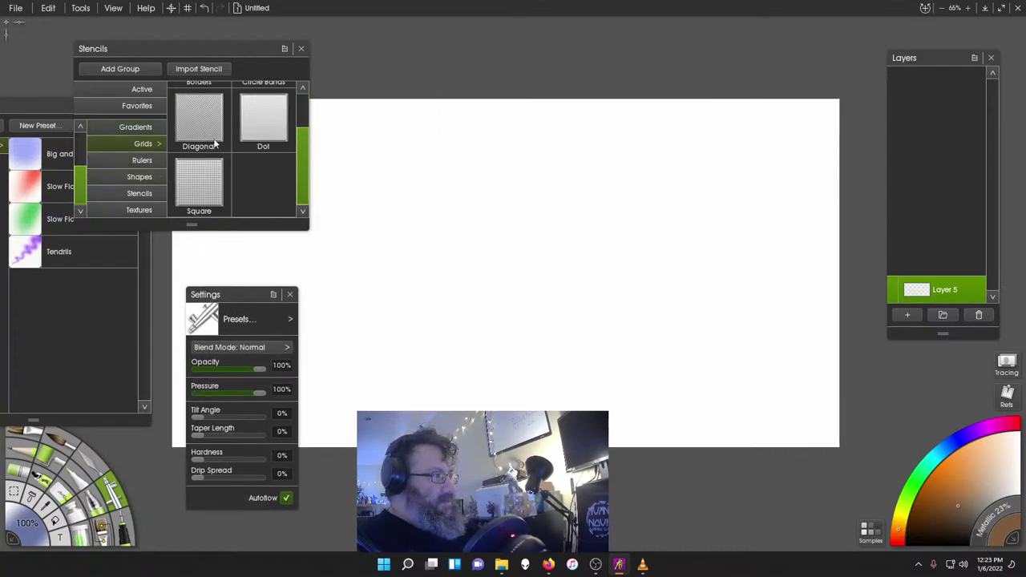
click(120, 165)
click(126, 181)
click(128, 212)
click(126, 164)
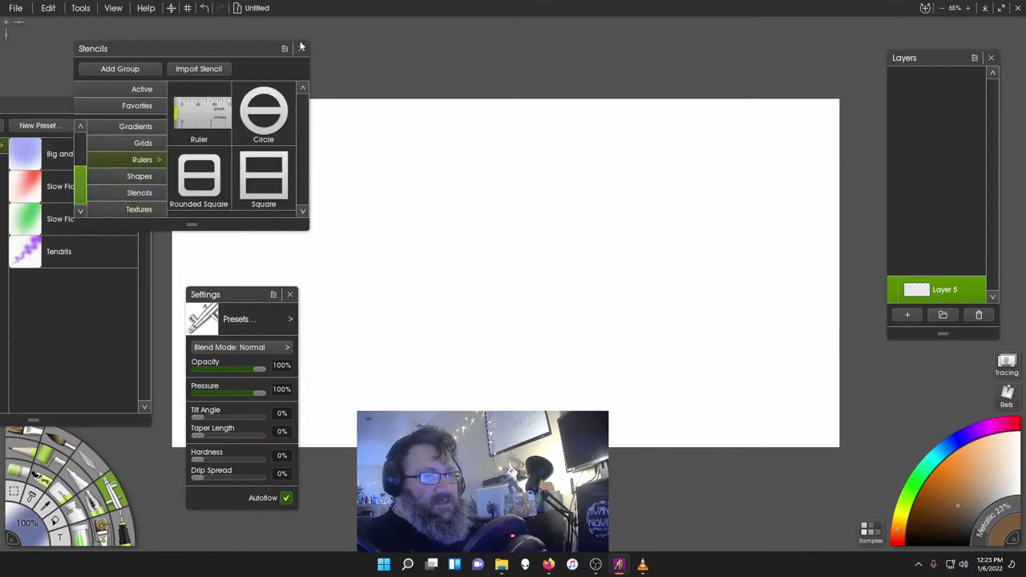
- Add the Ruler stencil, airbrush a freehand brown diagonal and a straight-edged stroke along the ruler, and move the ruler to the canvas's middle
click(199, 112)
mouse_move(399, 289)
mouse_down()
mouse_move(575, 243)
mouse_move(739, 179)
mouse_up()
drag(346, 110, 497, 157)
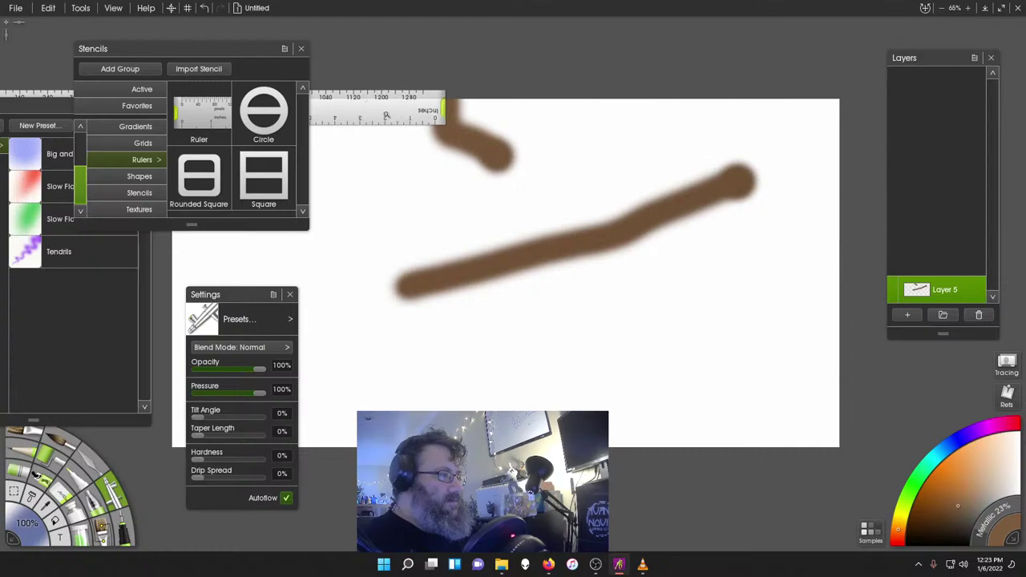
key(ctrl+z)
mouse_move(367, 106)
mouse_down()
mouse_move(462, 130)
mouse_move(674, 216)
mouse_move(715, 182)
mouse_move(642, 172)
mouse_move(697, 174)
mouse_move(582, 194)
mouse_move(542, 187)
mouse_move(529, 228)
mouse_up()
- Switch the ruler to Guide Mode and airbrush another long brown stroke across the upper part of the canvas
right_click(547, 246)
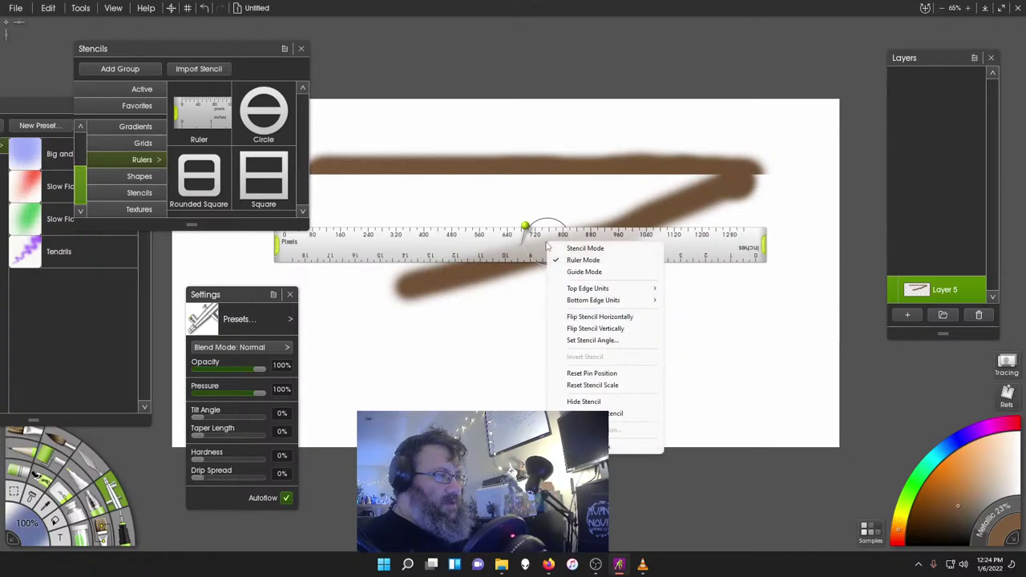
click(584, 271)
drag(642, 239, 652, 116)
drag(727, 140, 331, 161)
mouse_move(666, 101)
mouse_down()
mouse_move(707, 101)
mouse_move(729, 368)
mouse_move(745, 320)
mouse_move(731, 266)
mouse_up()
- Add the Circle ruler stencil and examine the unit options for the guide ruler's bottom edge
click(265, 141)
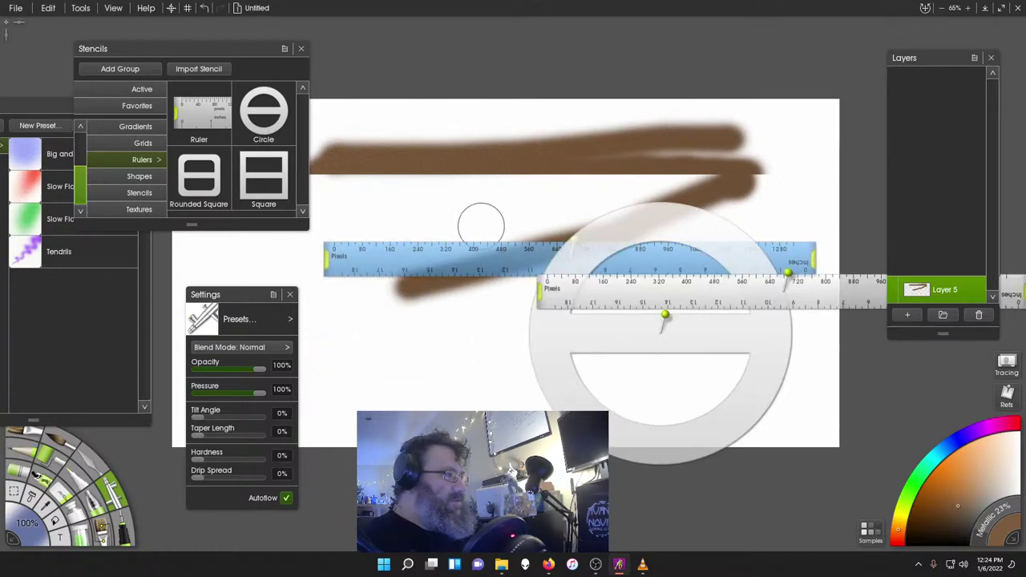
right_click(482, 255)
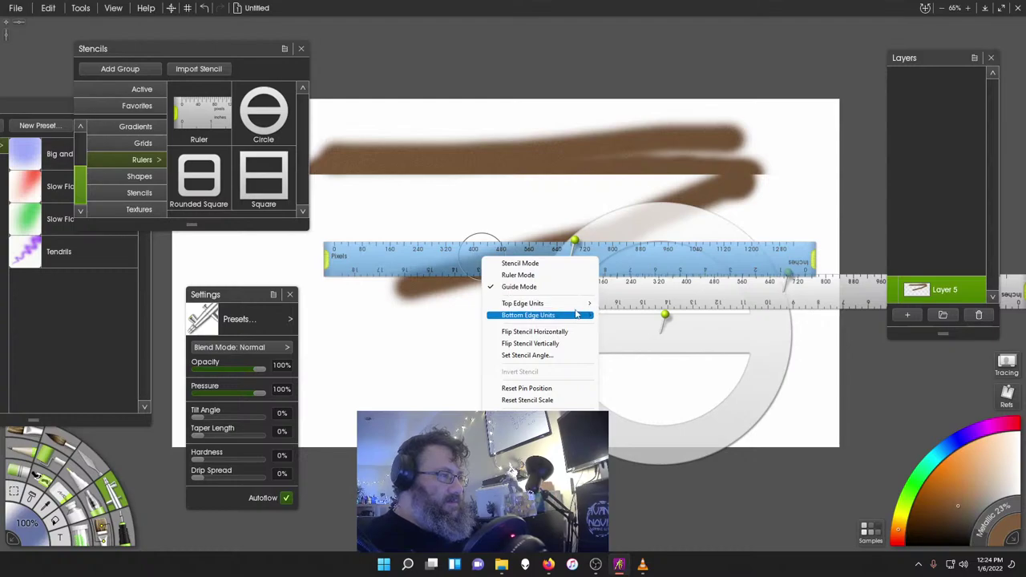
mouse_move(582, 316)
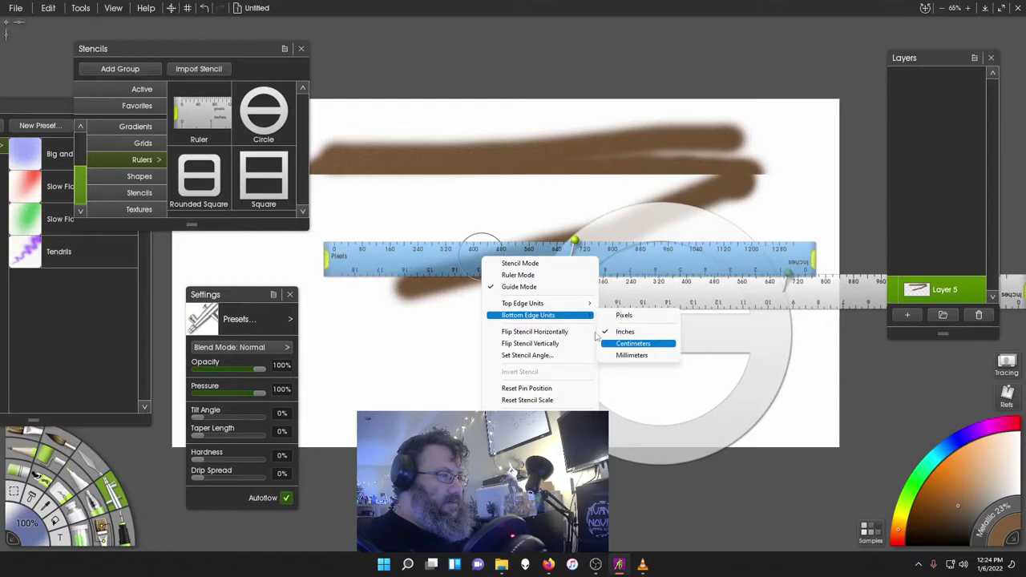
click(746, 264)
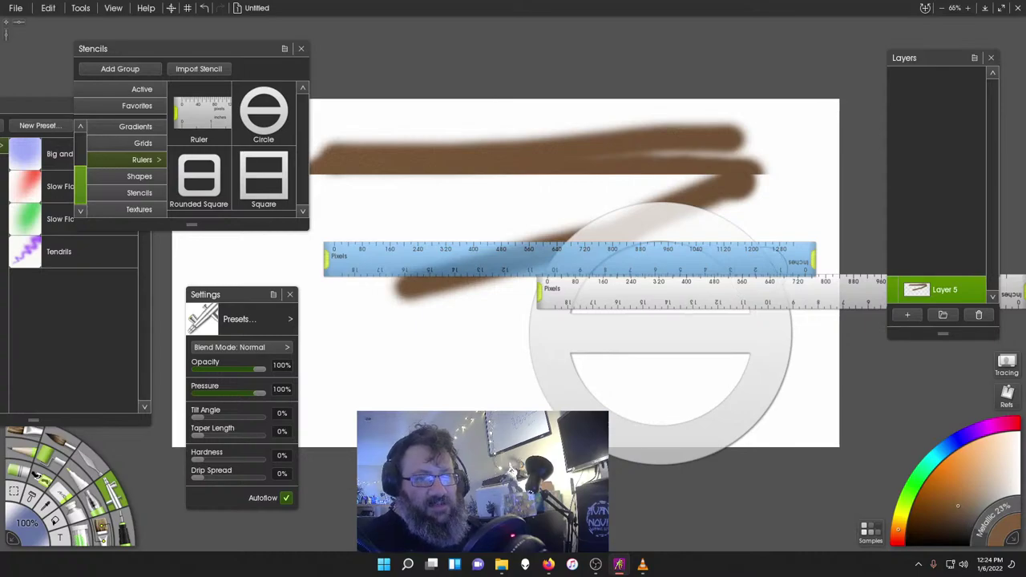
- Remove both straight rulers and the Circle stencil from the canvas
right_click(534, 253)
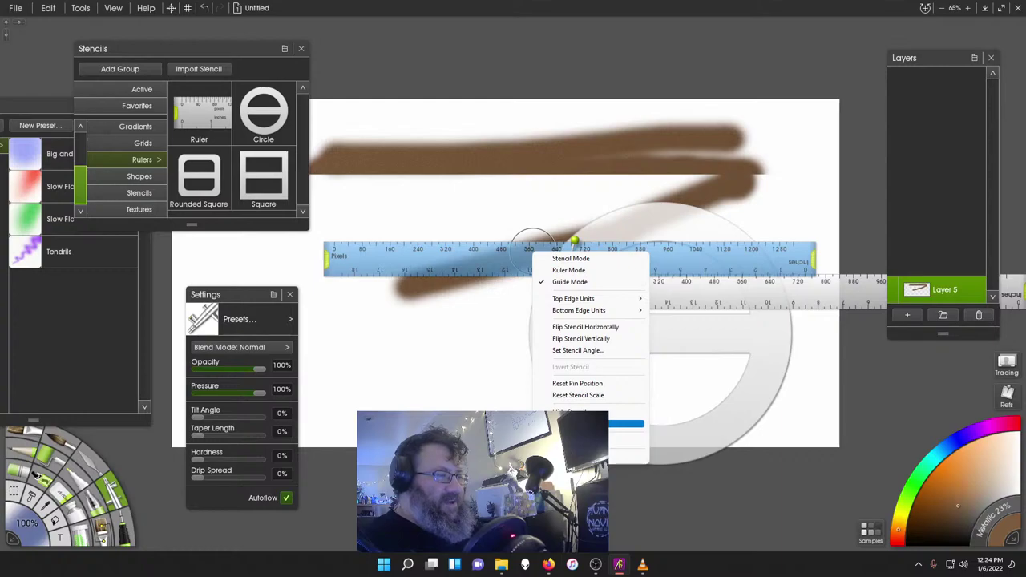
click(626, 424)
right_click(704, 287)
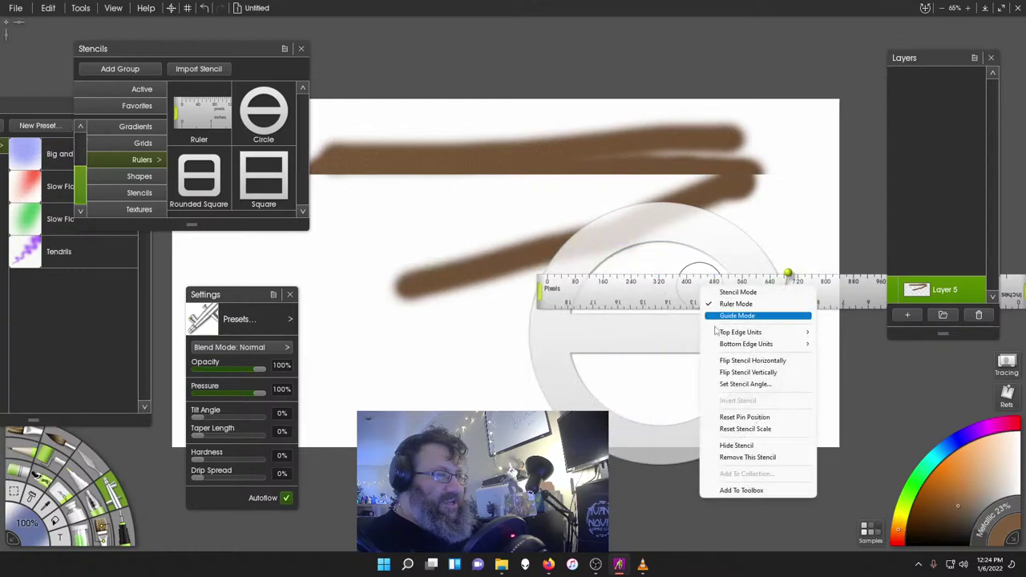
click(733, 458)
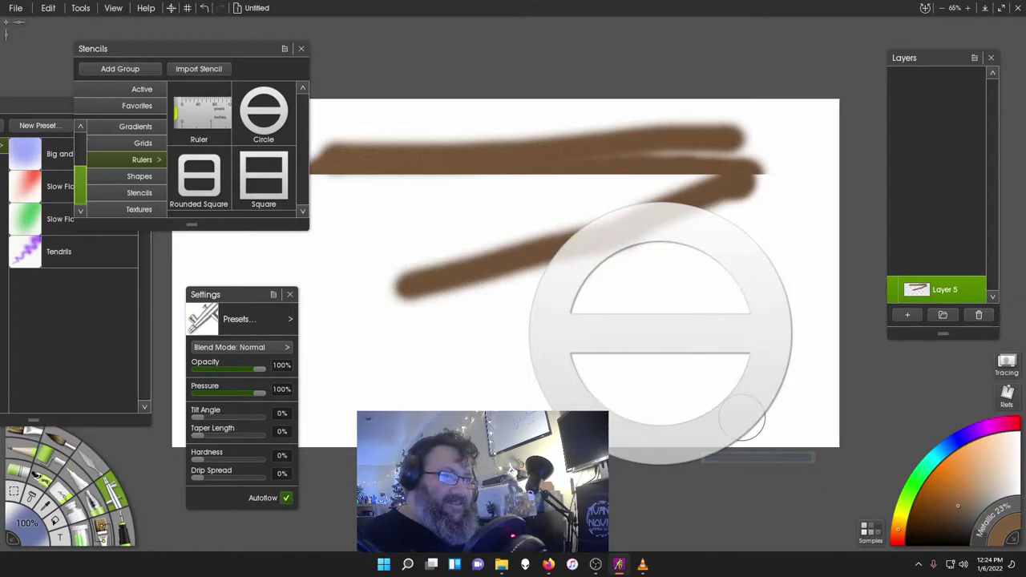
right_click(748, 328)
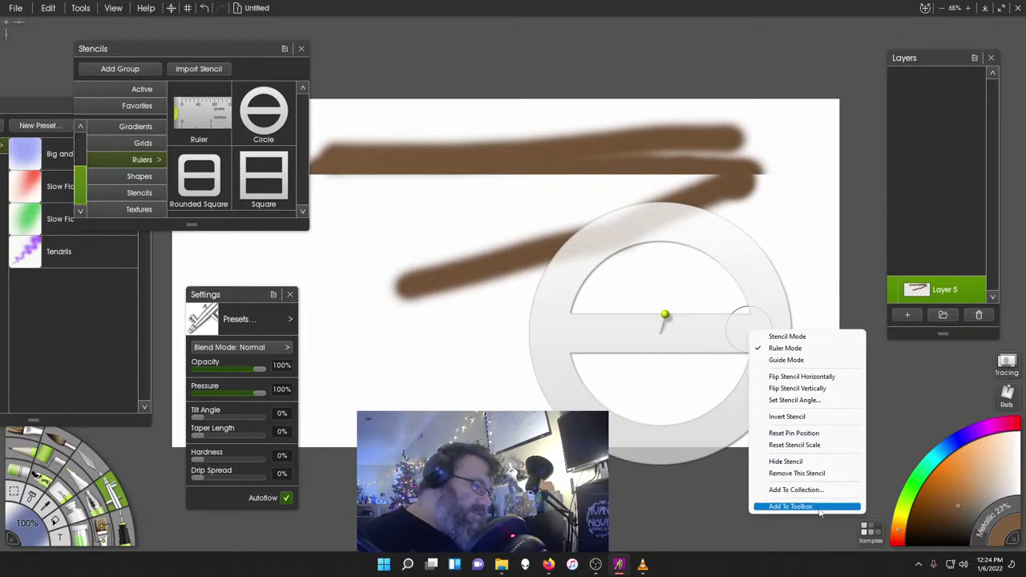
click(798, 473)
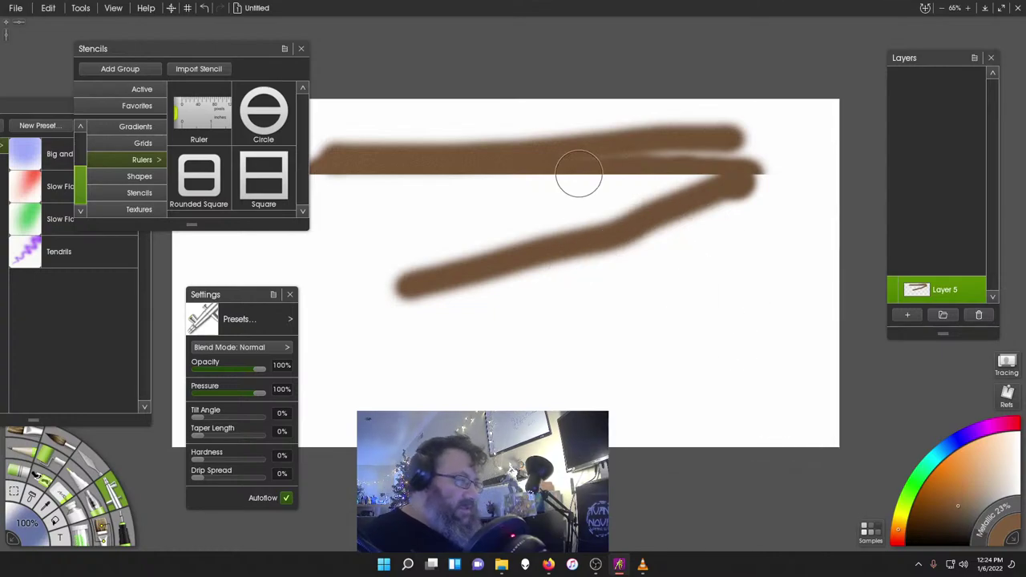
- Add a fresh blank layer and delete Layer 5 with the brown airbrush strokes
click(910, 318)
click(934, 295)
click(980, 316)
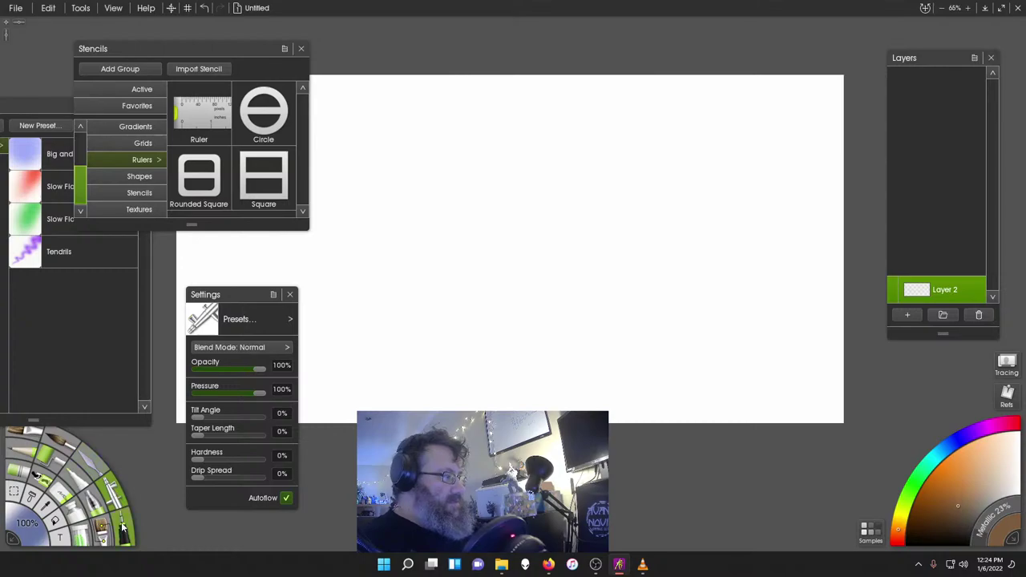
- Paint a large, irregular solid brown shape across the middle of the canvas with the No Antialiasing ink pen preset
click(115, 493)
mouse_move(516, 169)
mouse_down()
mouse_move(491, 265)
mouse_move(562, 361)
mouse_move(629, 277)
mouse_move(686, 160)
mouse_move(655, 119)
mouse_move(519, 160)
mouse_move(513, 313)
mouse_move(531, 209)
mouse_move(502, 241)
mouse_move(559, 186)
mouse_move(634, 269)
mouse_up()
mouse_move(506, 224)
mouse_down()
mouse_move(441, 202)
mouse_move(364, 149)
mouse_move(474, 155)
mouse_move(537, 111)
mouse_move(449, 168)
mouse_up()
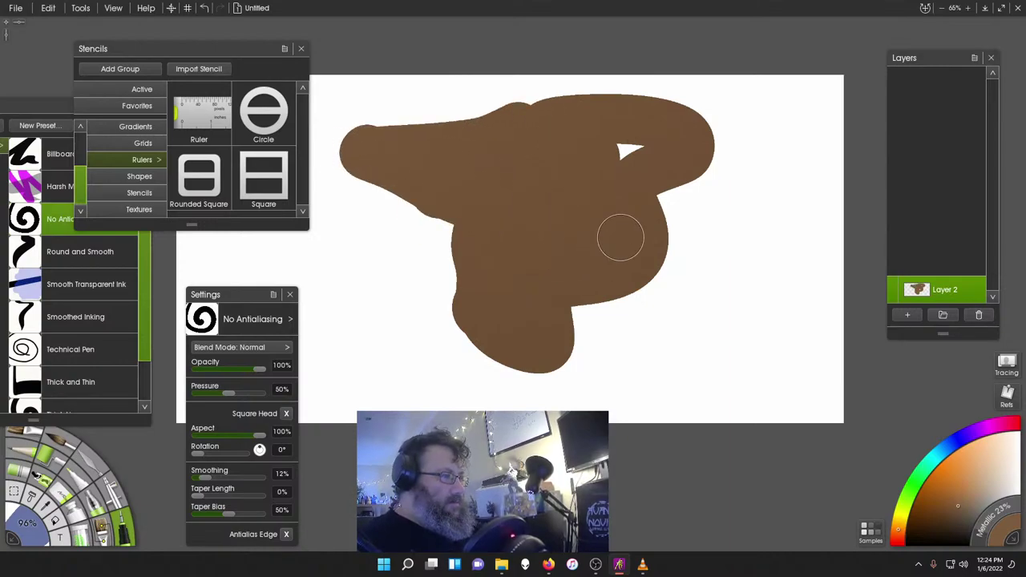
mouse_move(620, 232)
mouse_down()
mouse_move(630, 164)
mouse_move(671, 368)
mouse_move(607, 319)
mouse_move(566, 343)
mouse_move(570, 370)
mouse_up()
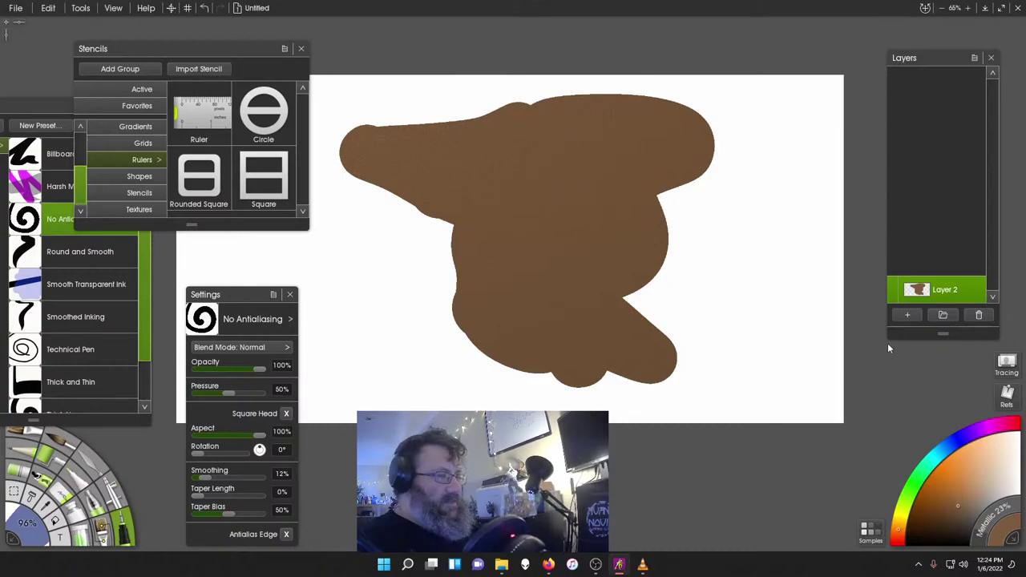
- Add a new layer above the brown shape's layer and make it active
click(909, 315)
click(952, 291)
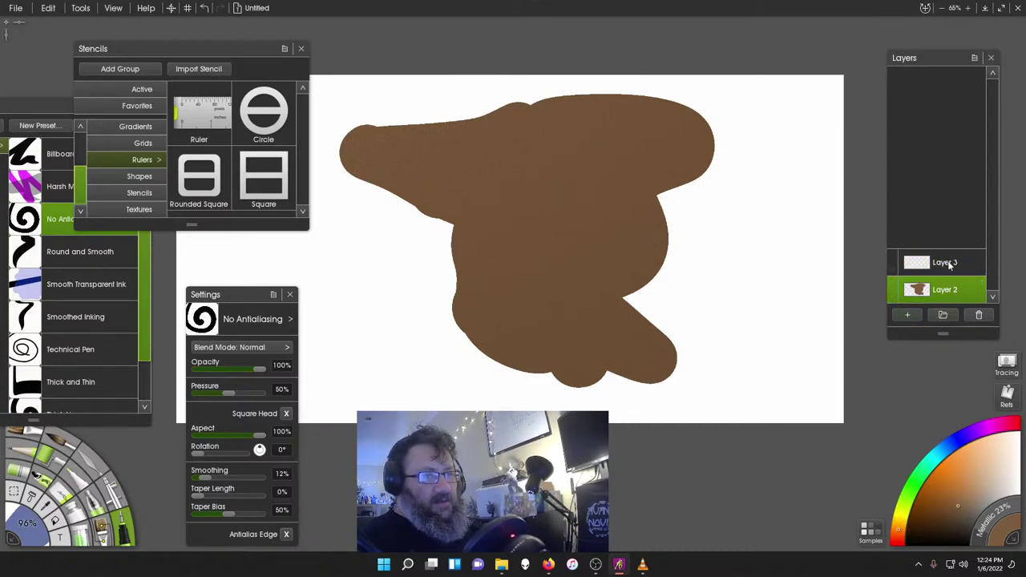
click(933, 261)
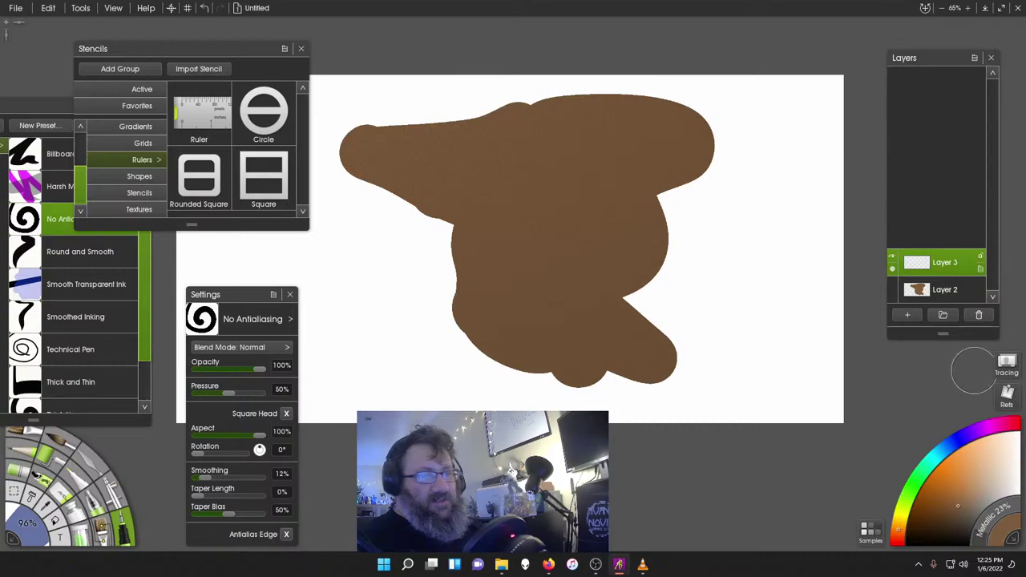
- Draw several thin, branching dark blue crack lines over the brown shape's edges with the ink pen at 10% size
click(960, 440)
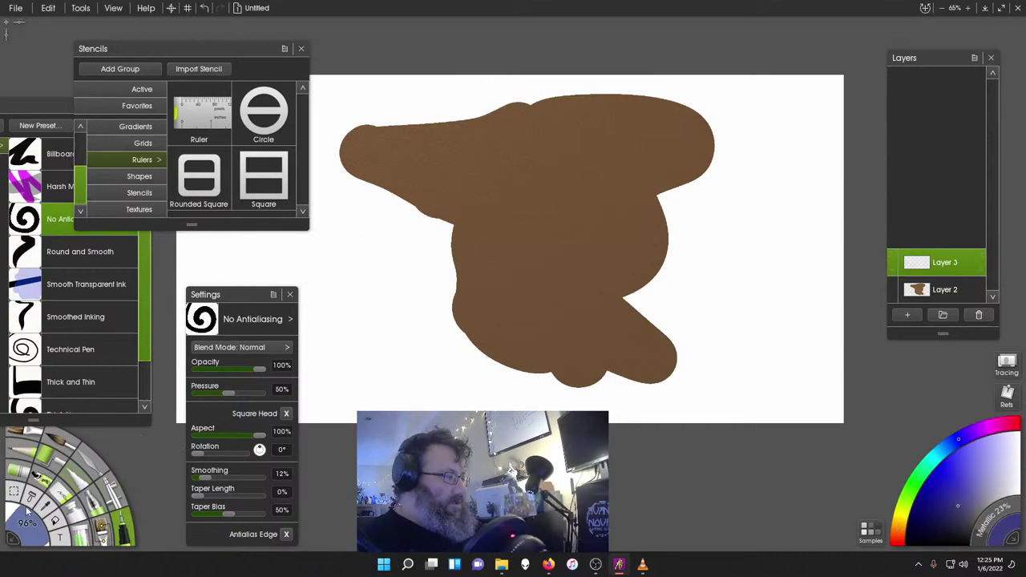
mouse_move(28, 523)
mouse_down()
mouse_move(42, 540)
mouse_move(22, 533)
mouse_up()
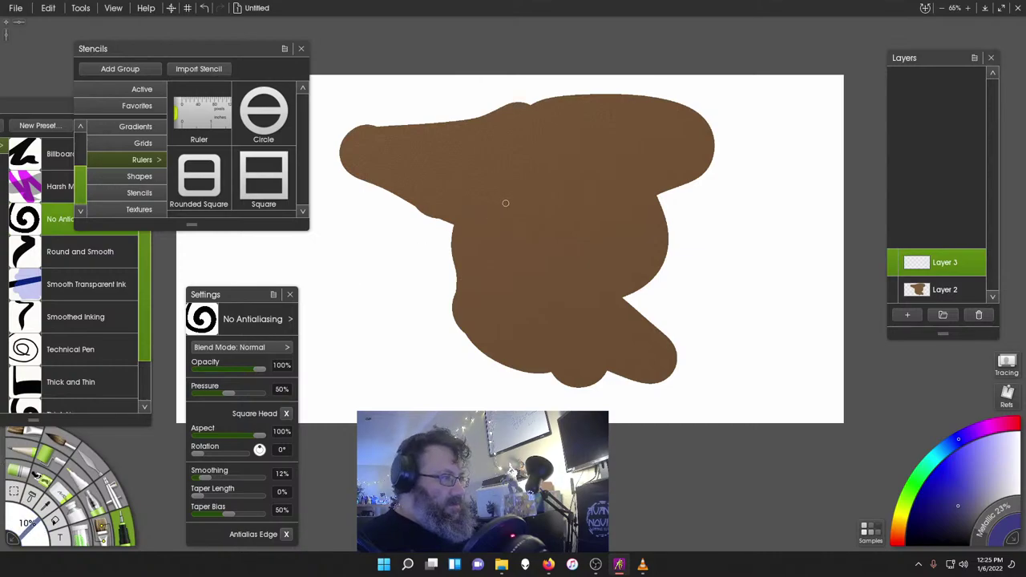
drag(505, 203, 395, 292)
mouse_move(637, 220)
mouse_down()
mouse_move(664, 251)
mouse_move(706, 267)
mouse_up()
mouse_move(567, 225)
mouse_down()
mouse_move(605, 255)
mouse_move(656, 240)
mouse_up()
drag(646, 144, 727, 197)
drag(624, 164, 663, 162)
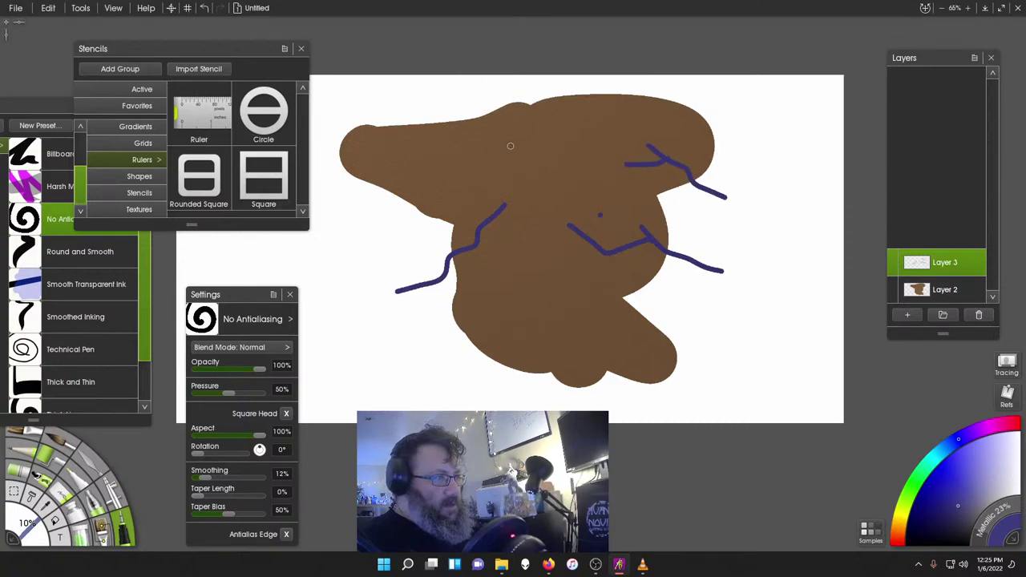
drag(511, 146, 483, 76)
drag(471, 164, 486, 97)
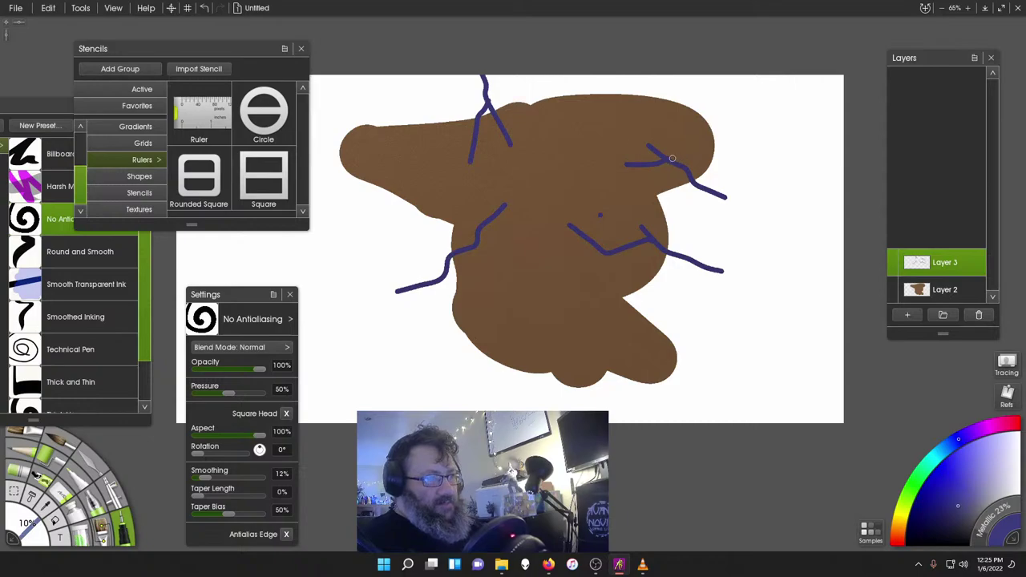
- Select the contents of Layer 3 and undo the selection
click(945, 291)
click(946, 258)
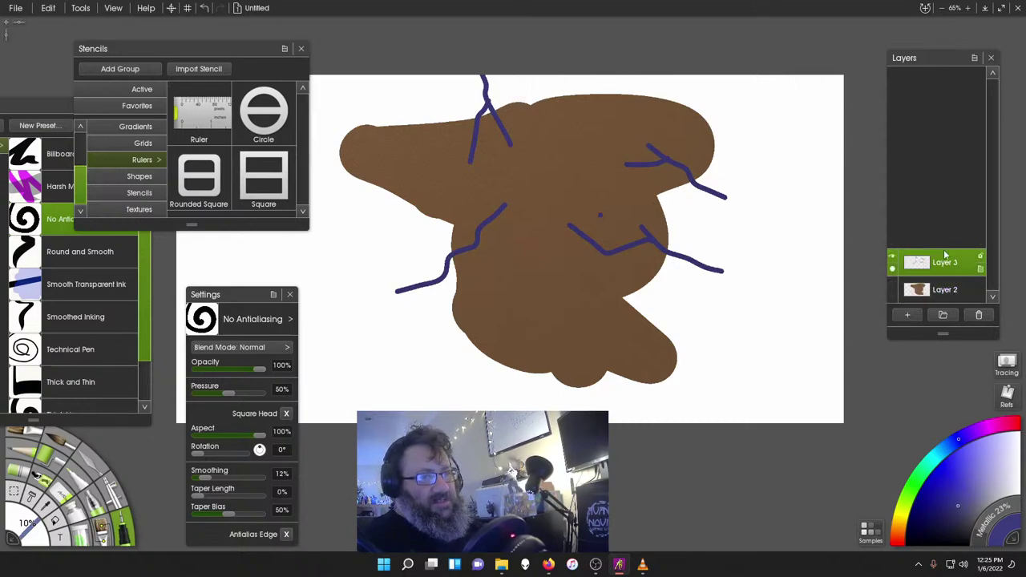
right_click(706, 188)
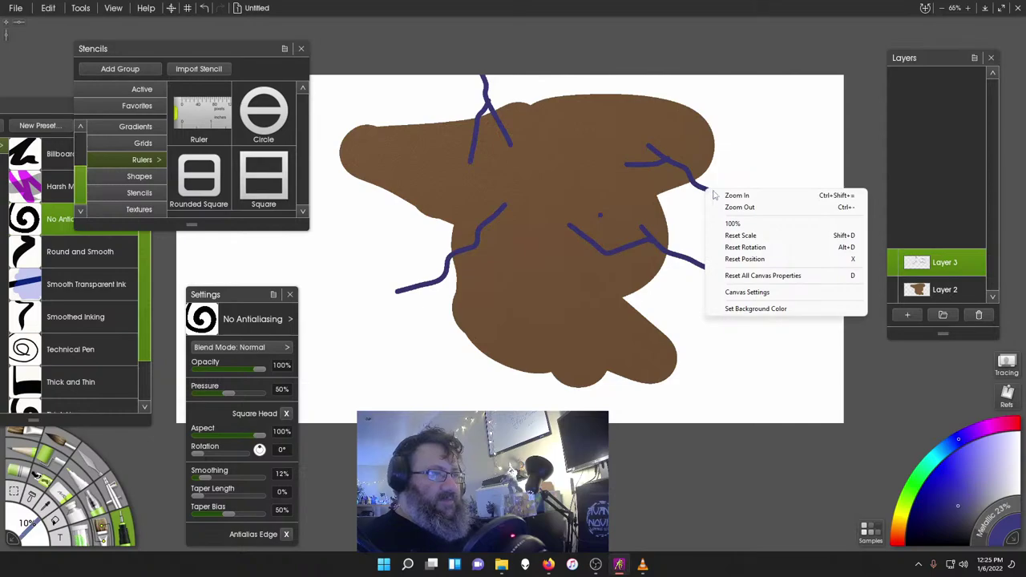
right_click(968, 263)
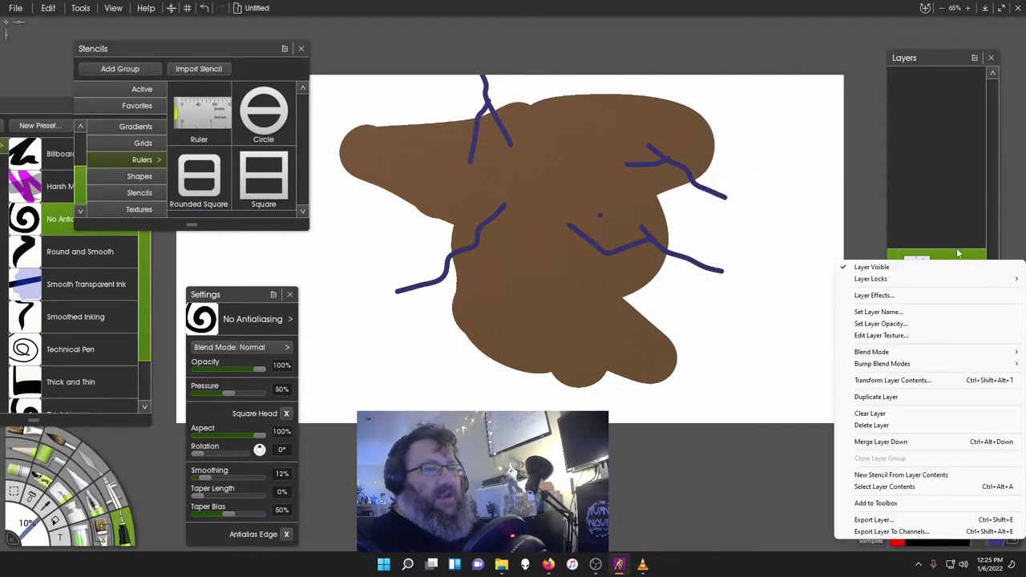
click(973, 57)
drag(948, 61, 646, 50)
right_click(640, 253)
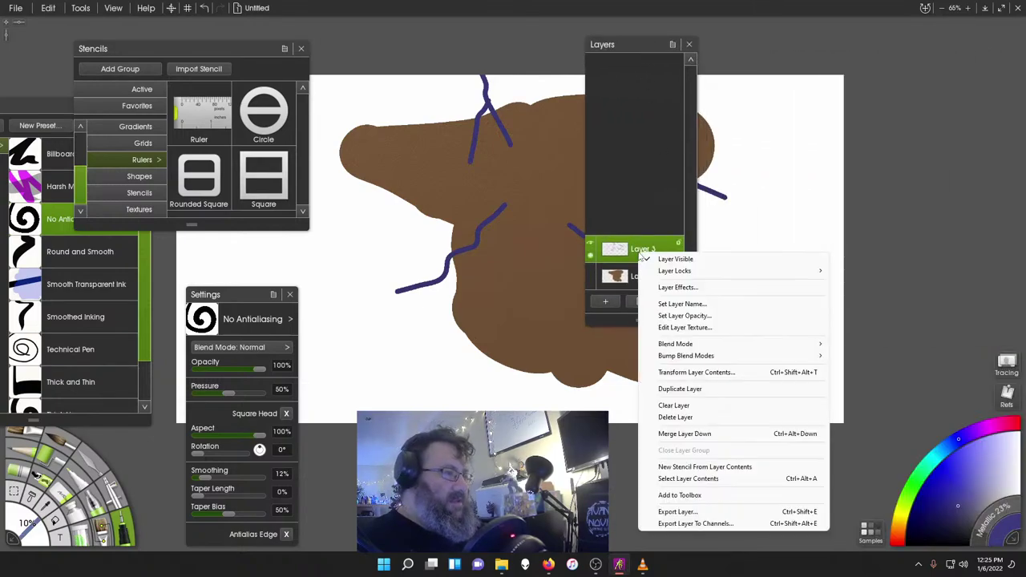
click(756, 481)
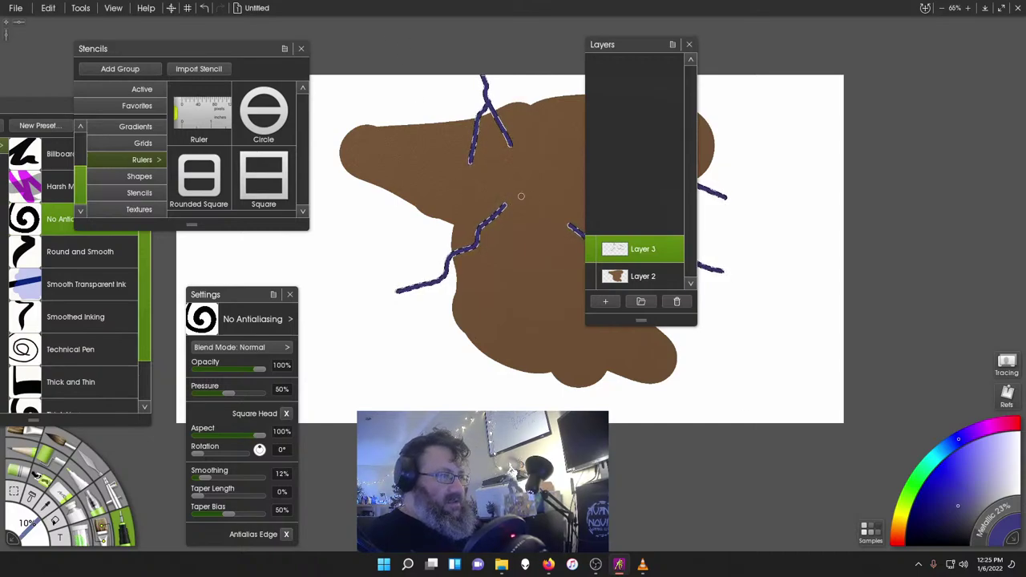
key(ctrl+z)
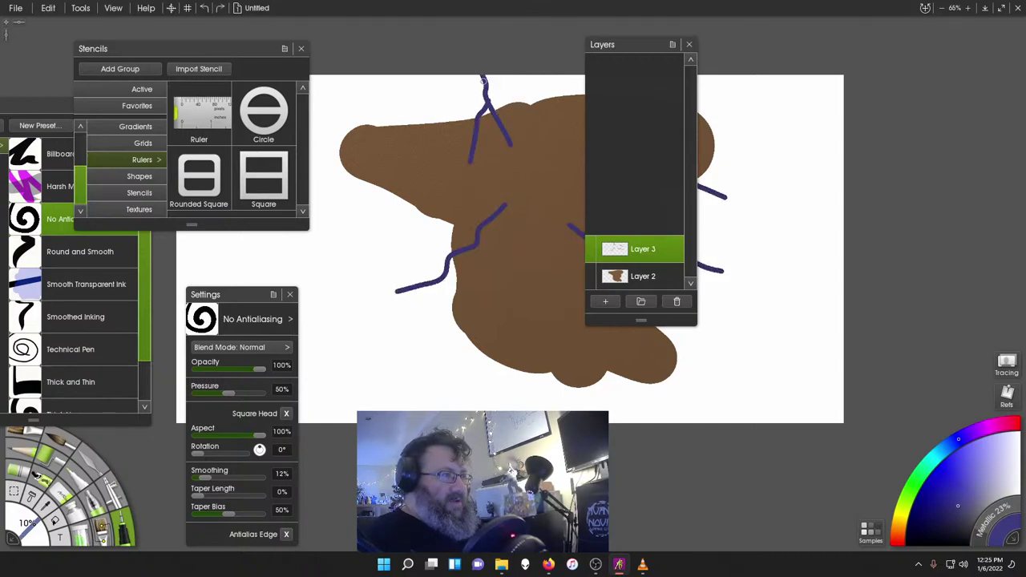
- Create a new stencil from the contents of Layer 3 and move the Layers panel clear of the canvas
right_click(483, 81)
right_click(634, 250)
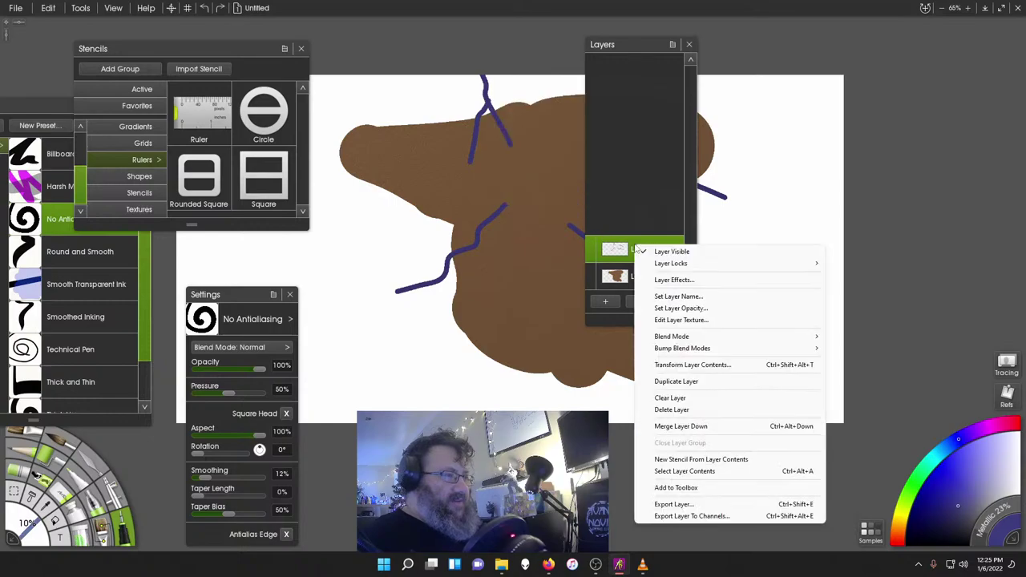
click(722, 462)
drag(630, 47, 963, 74)
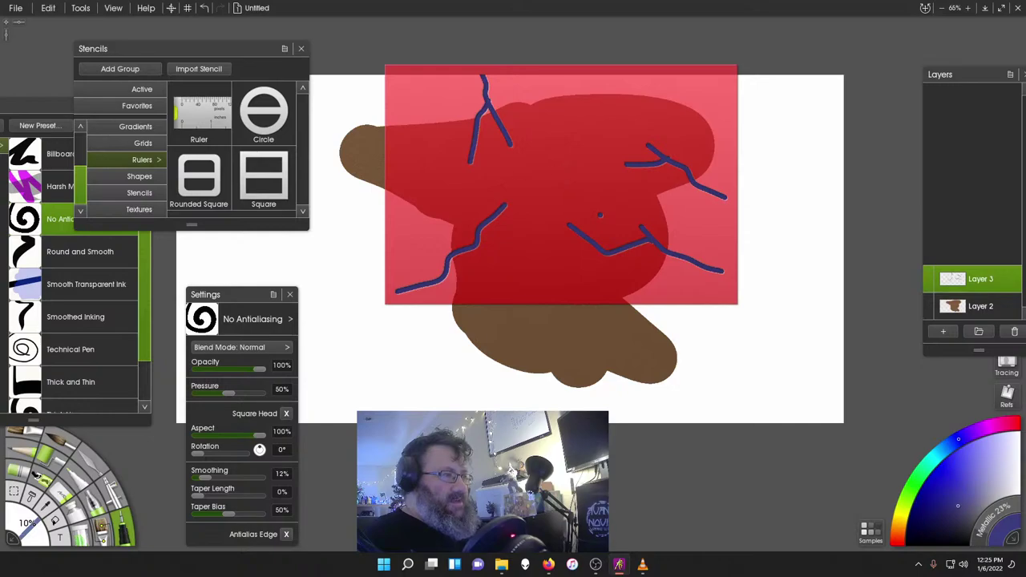
drag(600, 215, 638, 165)
drag(662, 210, 600, 214)
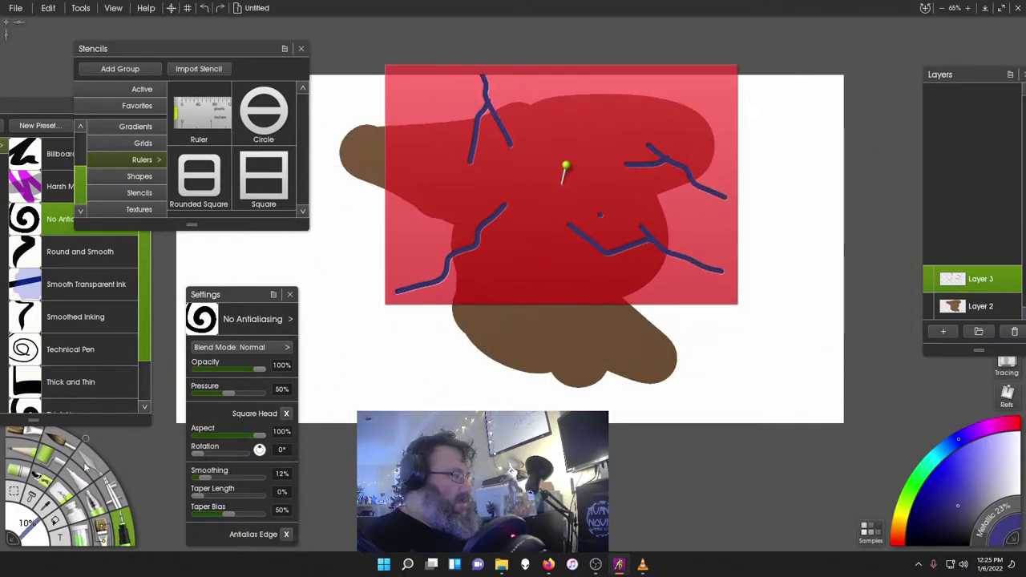
- Try erasing a dark blue line on Layer 3 through the stencil with the Hard Edged eraser, and undo the erasure
click(59, 492)
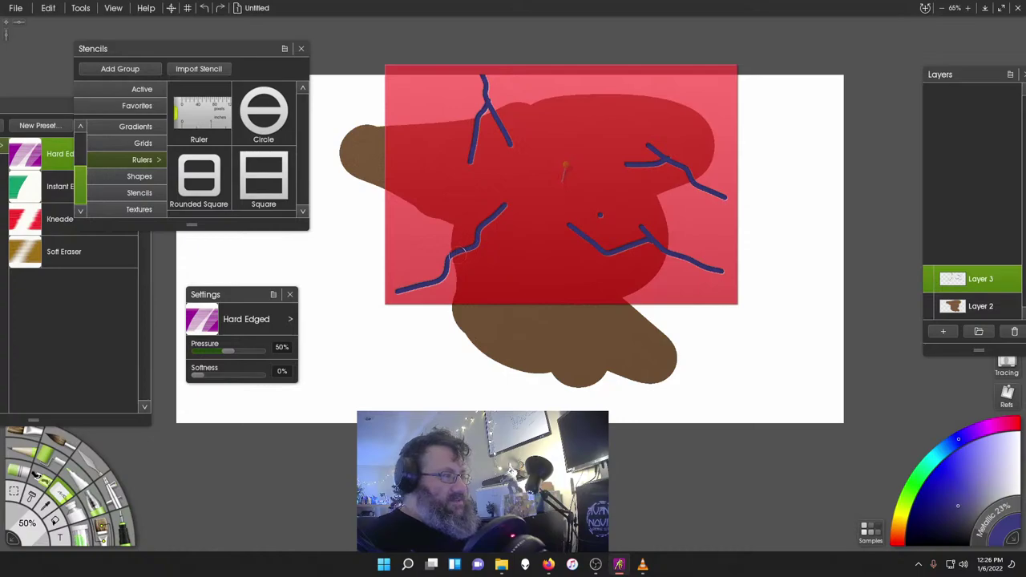
drag(459, 251, 486, 218)
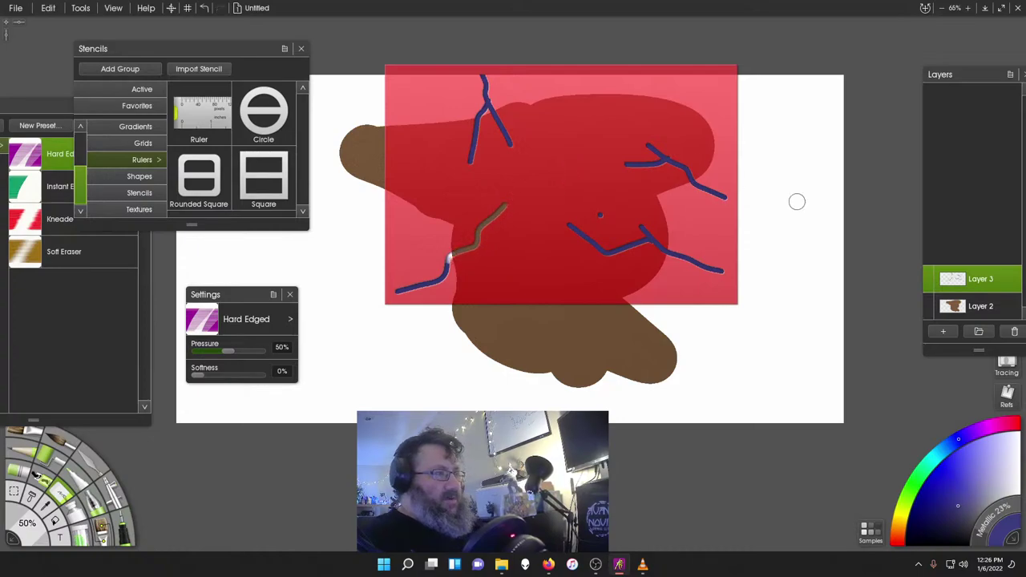
key(ctrl+z)
- Erase the crack lines out of the brown shape on Layer 2 through the stencil, and hide Layer 3
click(957, 308)
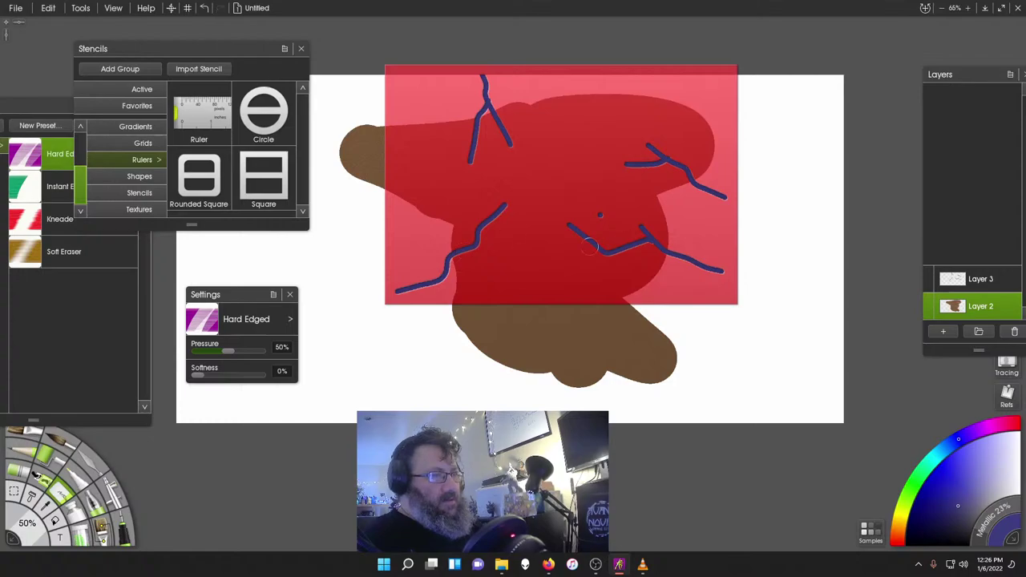
click(929, 274)
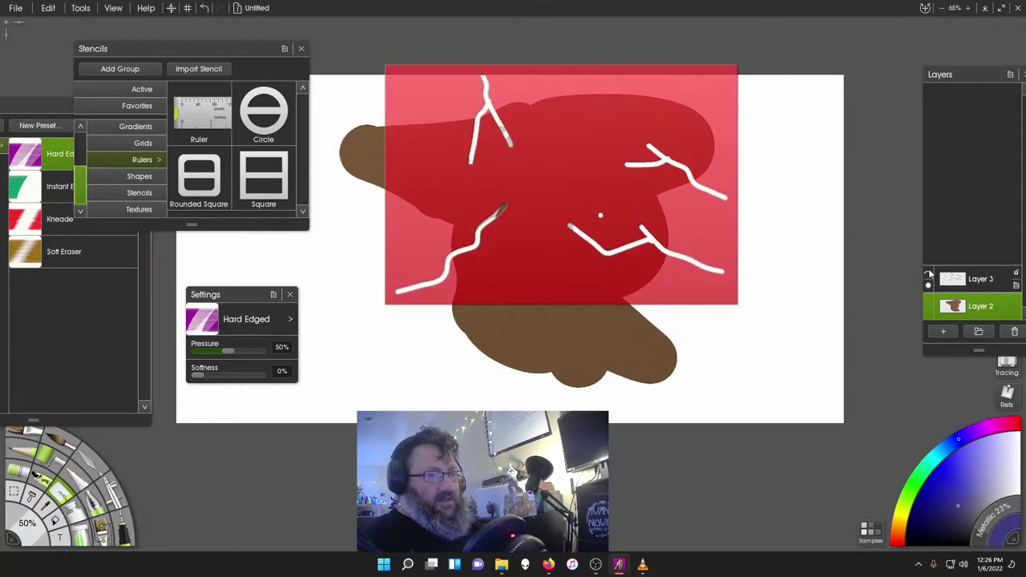
- Remove the crack-line stencil from the canvas and bring the Layers panel fully back into view
right_click(578, 144)
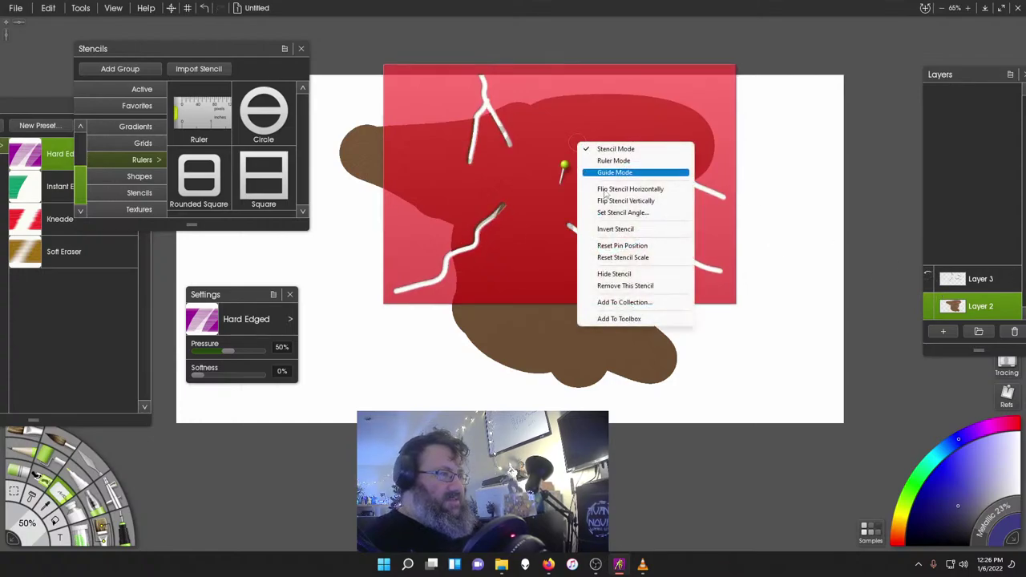
click(684, 287)
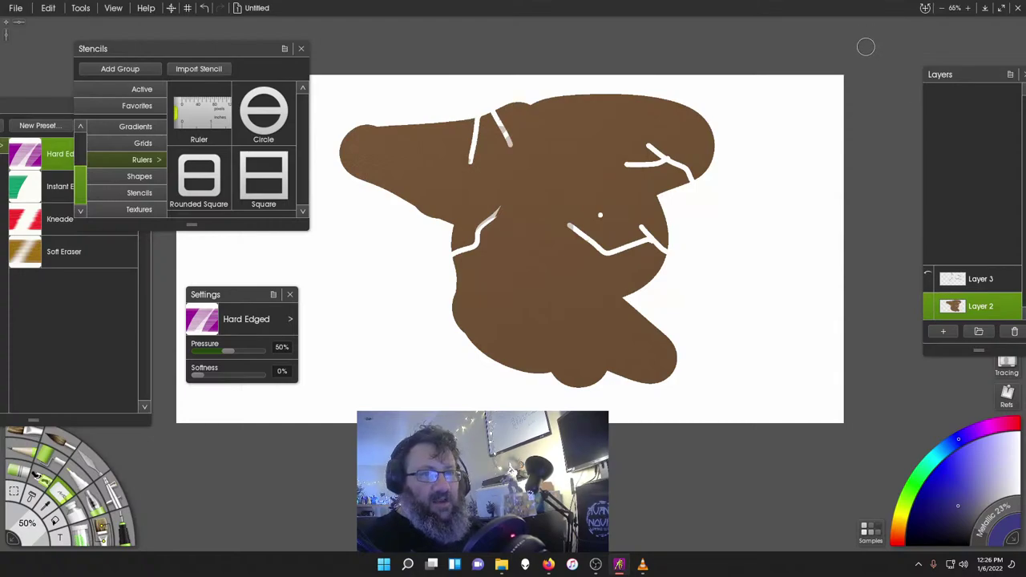
drag(953, 73, 875, 61)
- Create a new stencil from the contents of Layer 2 and invert it so that it masks the brown shape
right_click(523, 181)
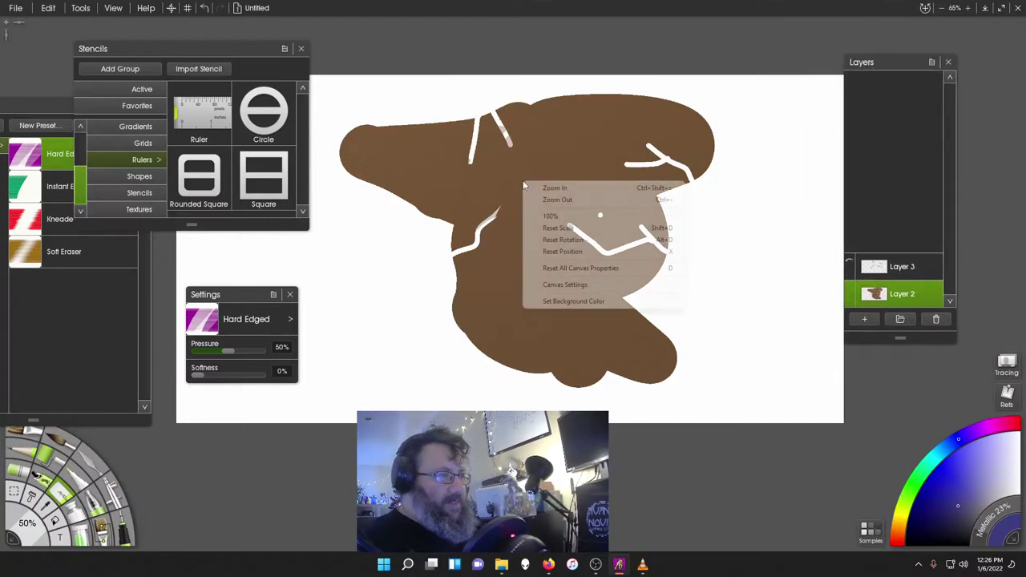
click(671, 69)
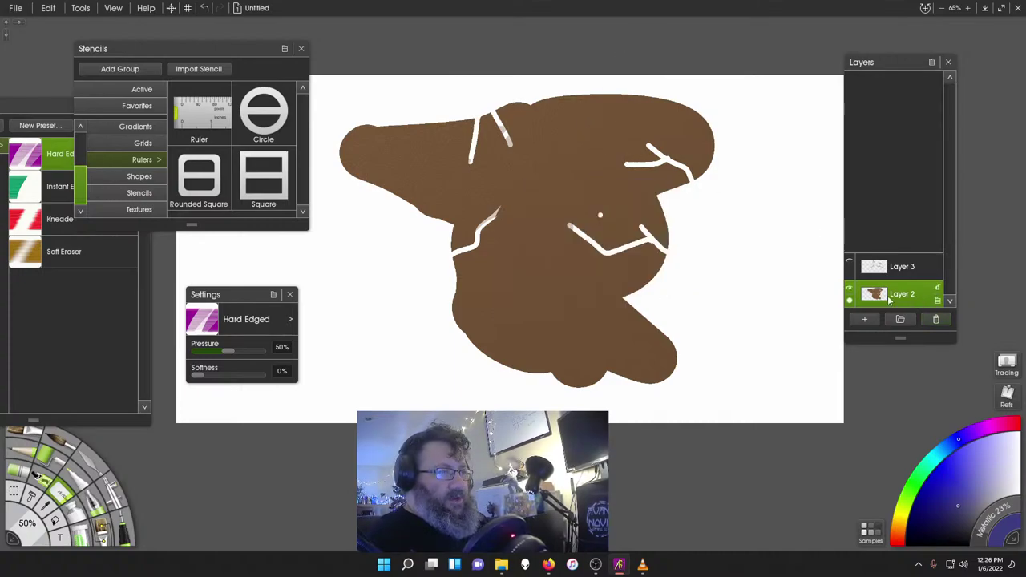
right_click(579, 205)
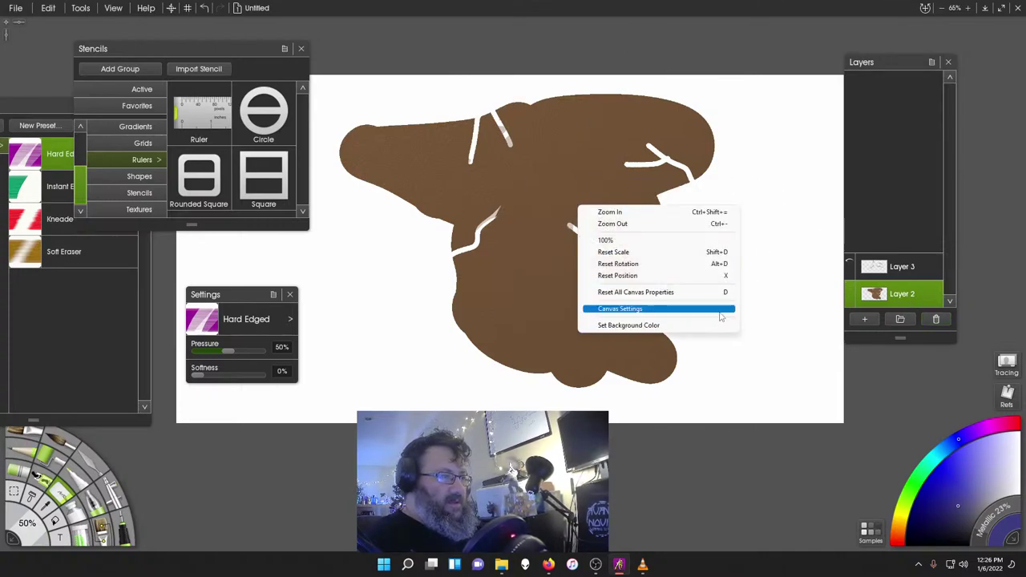
right_click(905, 293)
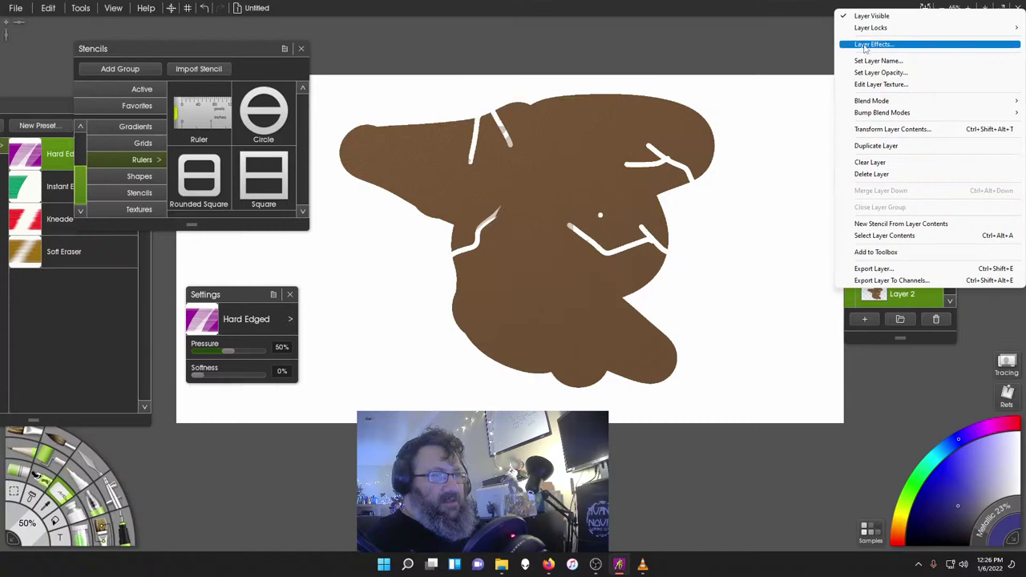
click(935, 235)
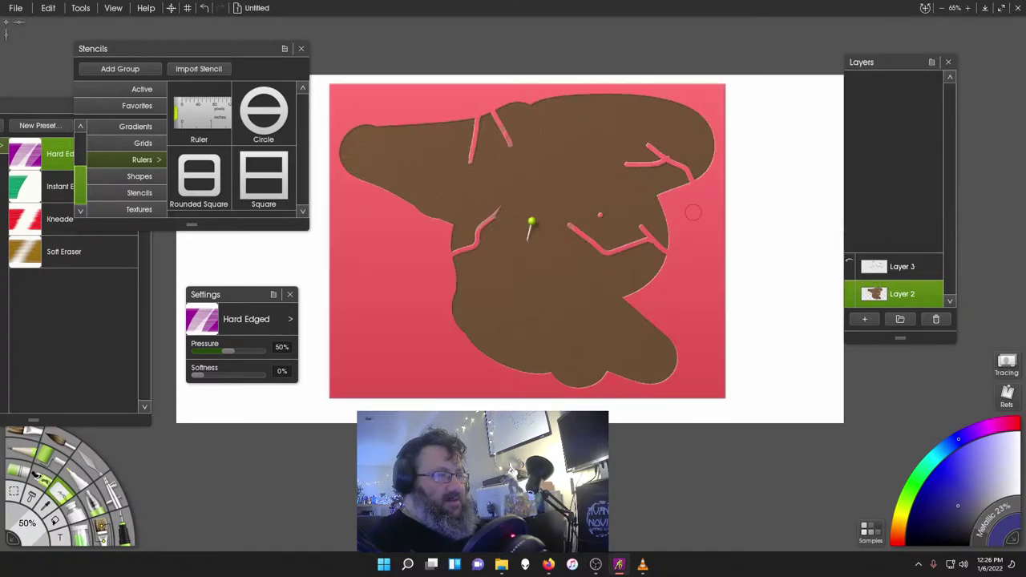
right_click(694, 212)
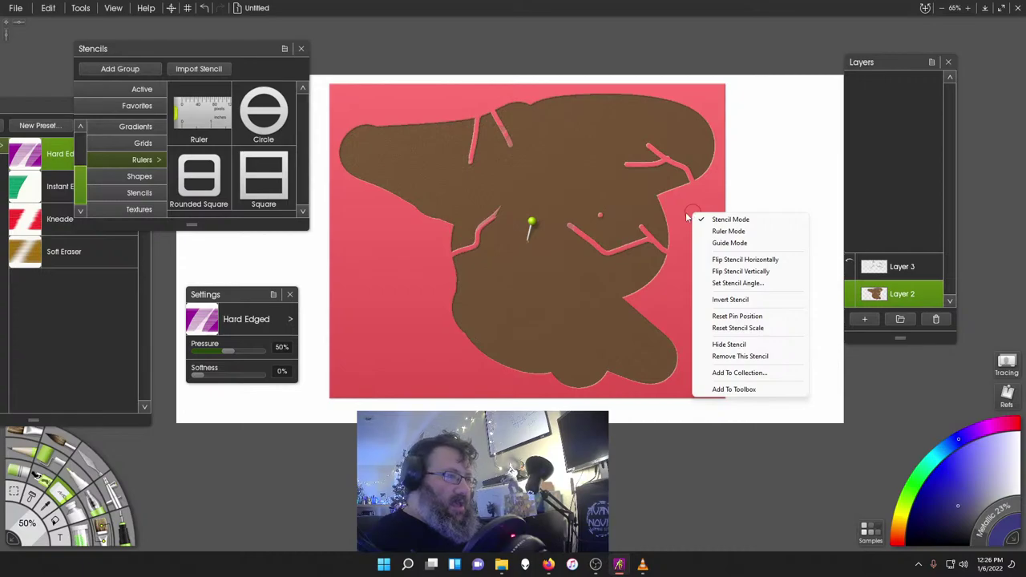
click(731, 299)
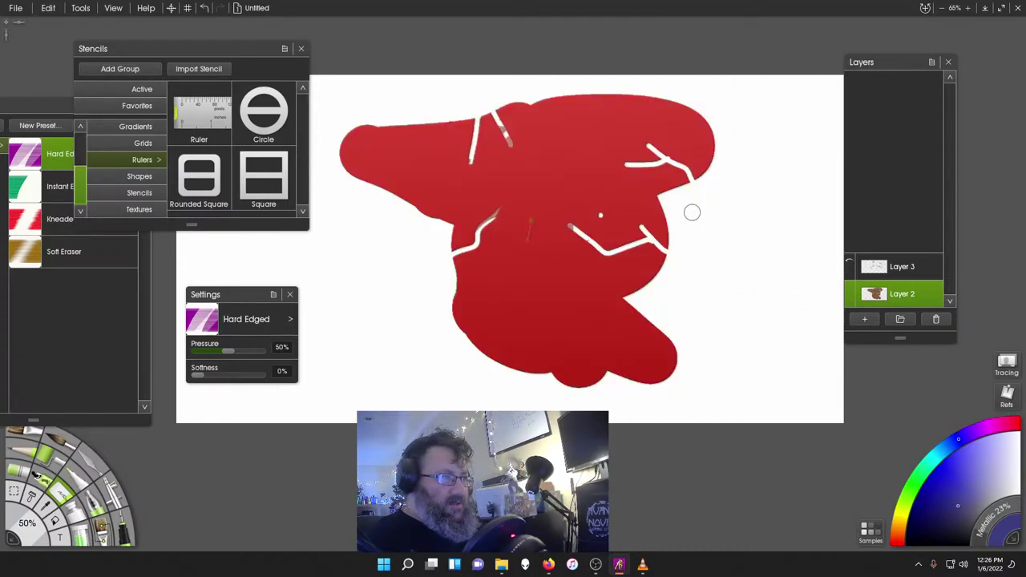
- Add a new layer above Layer 3 and scribble dark blue ink over the stencil's left part with the No Antialiasing pen
click(894, 267)
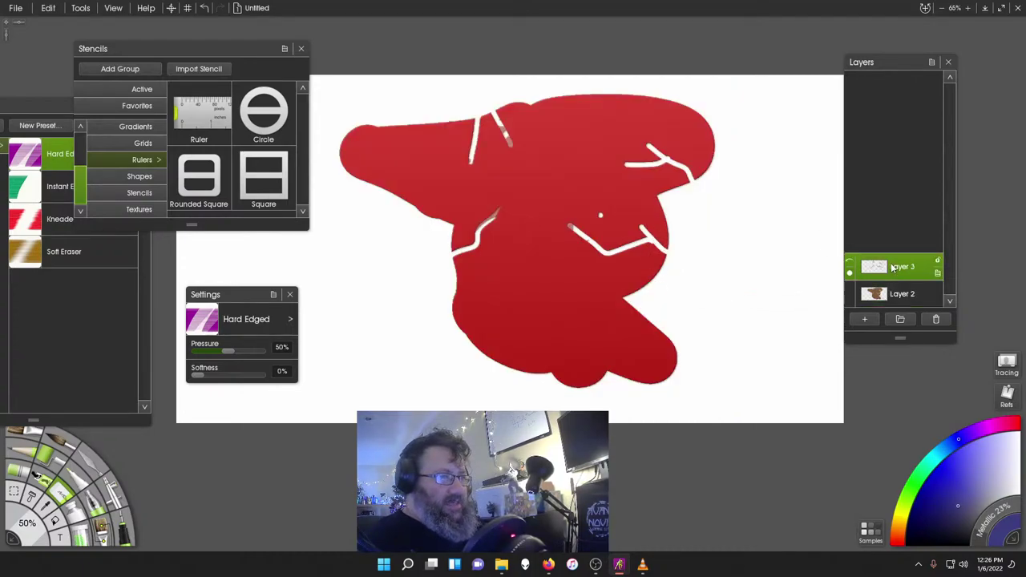
click(755, 210)
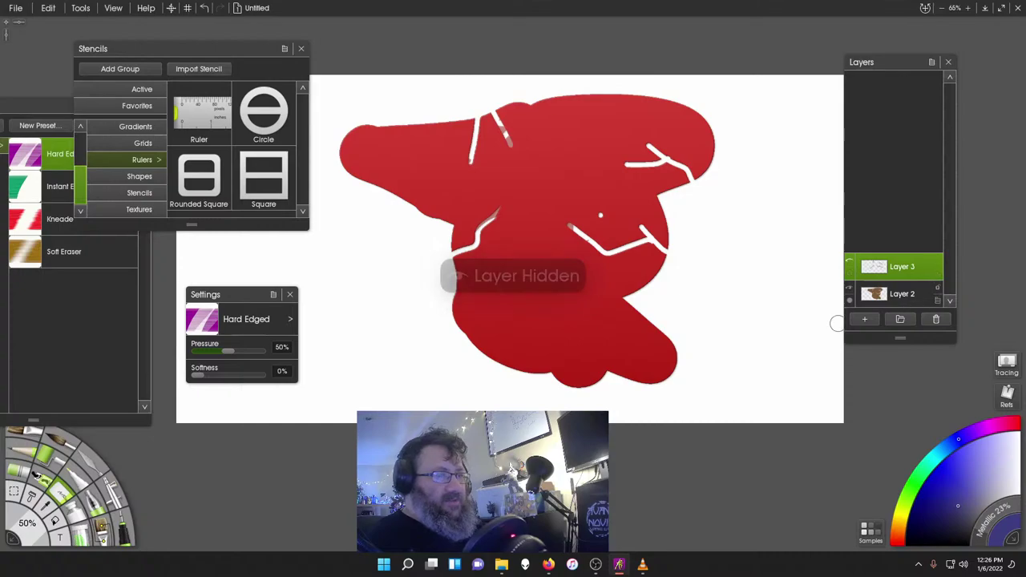
click(864, 319)
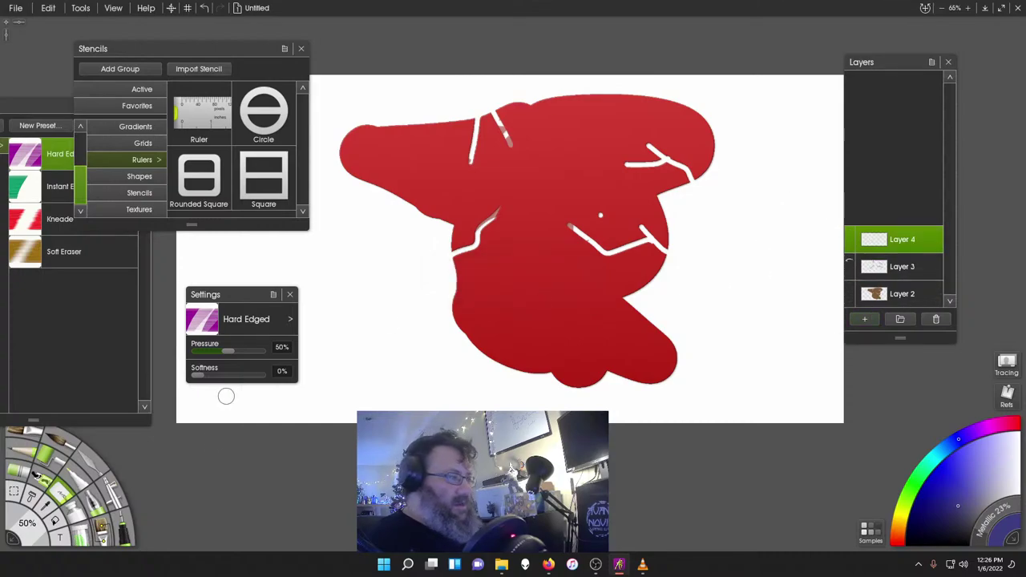
click(127, 527)
mouse_move(431, 307)
mouse_down()
mouse_move(458, 319)
mouse_move(507, 266)
mouse_move(478, 240)
mouse_move(489, 225)
mouse_move(413, 227)
mouse_move(467, 192)
mouse_move(475, 142)
mouse_up()
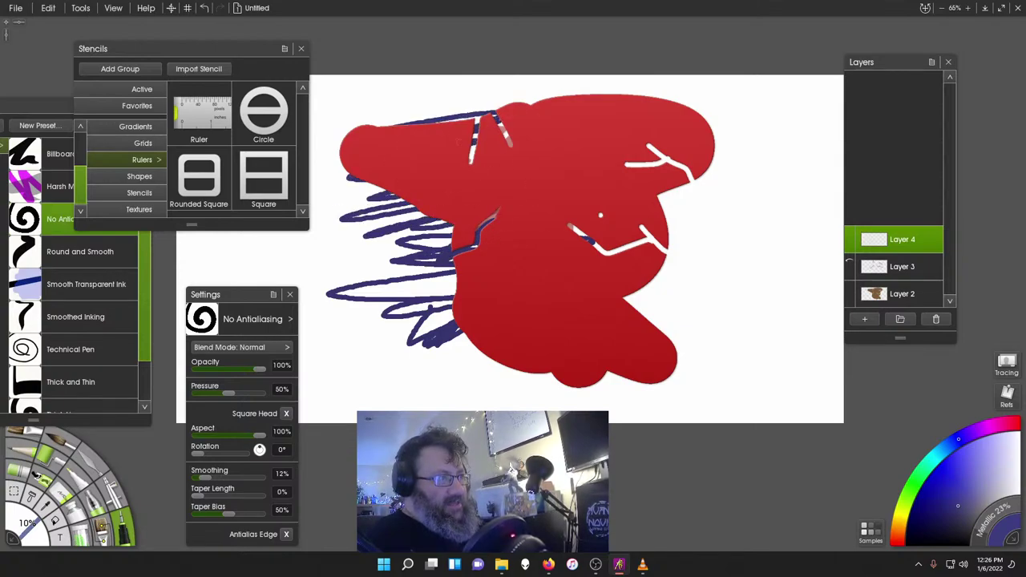
- Scribble dark blue ink over the stencil's right part, and enlarge the pen to 82% to fill in around the masked shape
mouse_move(592, 239)
mouse_down()
mouse_move(653, 146)
mouse_move(769, 298)
mouse_move(671, 243)
mouse_move(636, 387)
mouse_up()
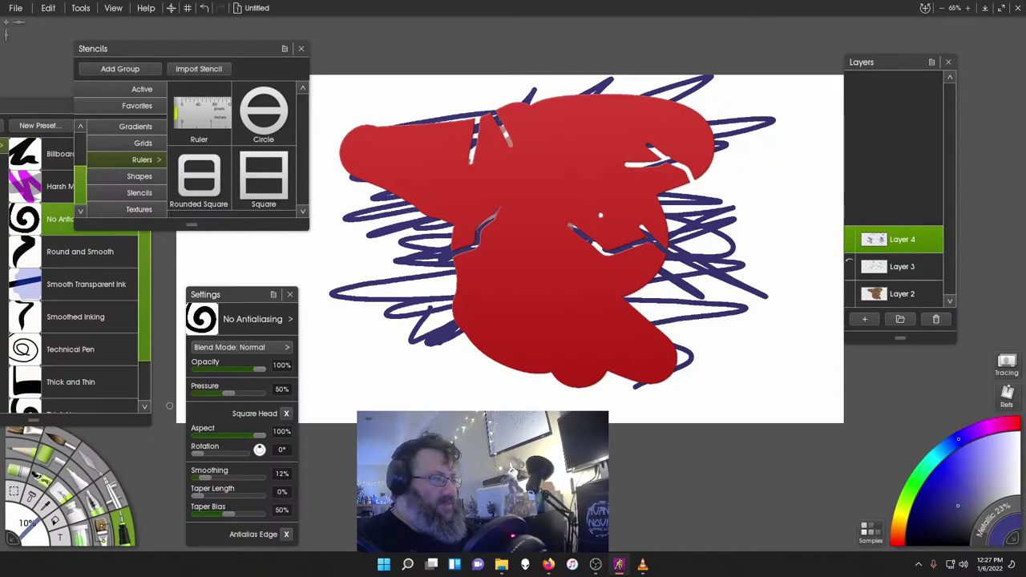
drag(28, 513, 107, 572)
mouse_move(465, 336)
mouse_down()
mouse_move(480, 365)
mouse_move(543, 355)
mouse_move(661, 363)
mouse_move(736, 277)
mouse_move(524, 202)
mouse_move(578, 233)
mouse_move(558, 232)
mouse_move(638, 232)
mouse_move(620, 277)
mouse_move(690, 303)
mouse_move(648, 314)
mouse_move(429, 212)
mouse_move(358, 265)
mouse_move(399, 293)
mouse_move(437, 158)
mouse_move(312, 150)
mouse_move(443, 125)
mouse_up()
- Remove the stencil from the canvas and hide the brown shape on Layer 2
right_click(534, 161)
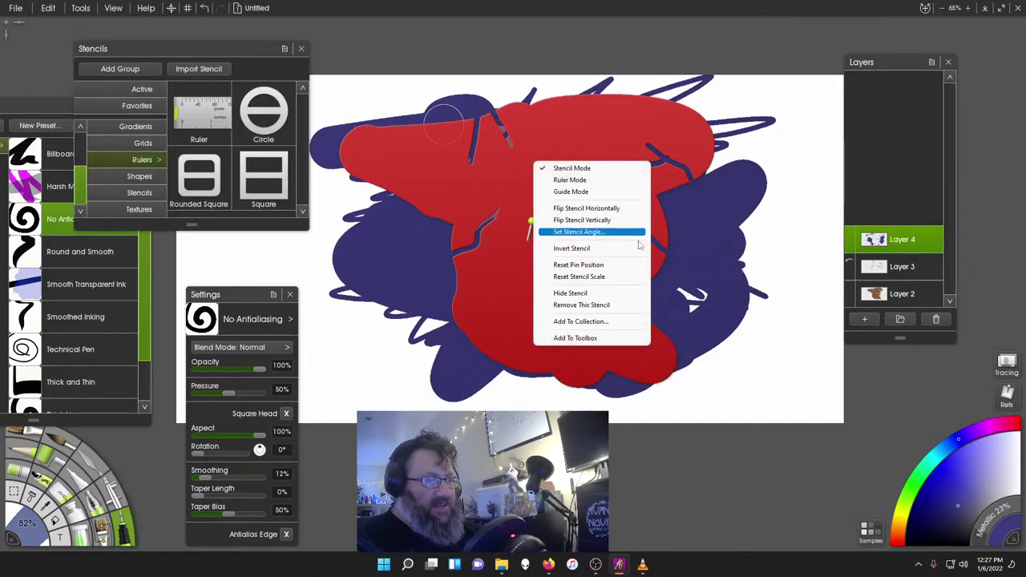
click(582, 305)
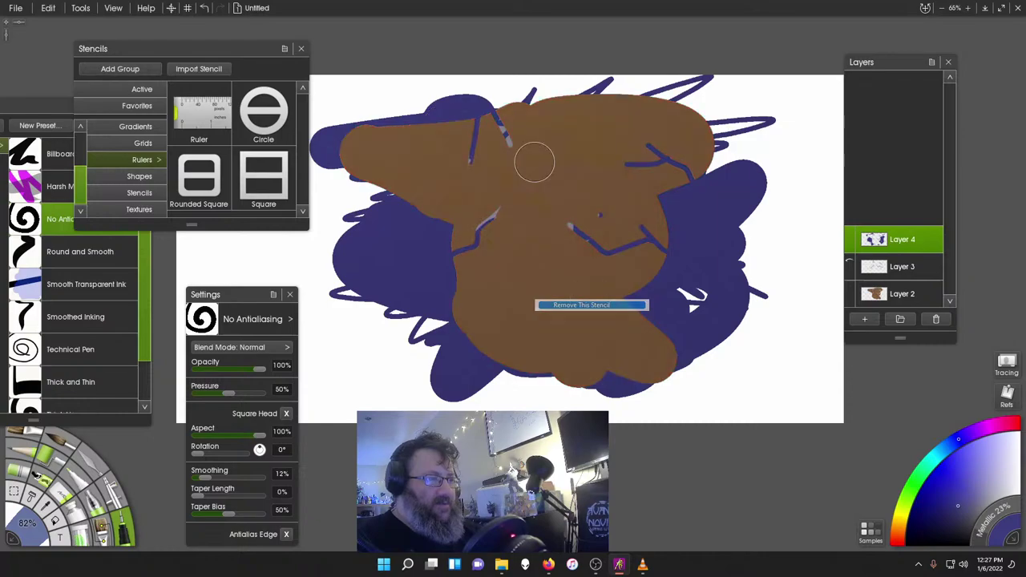
click(914, 296)
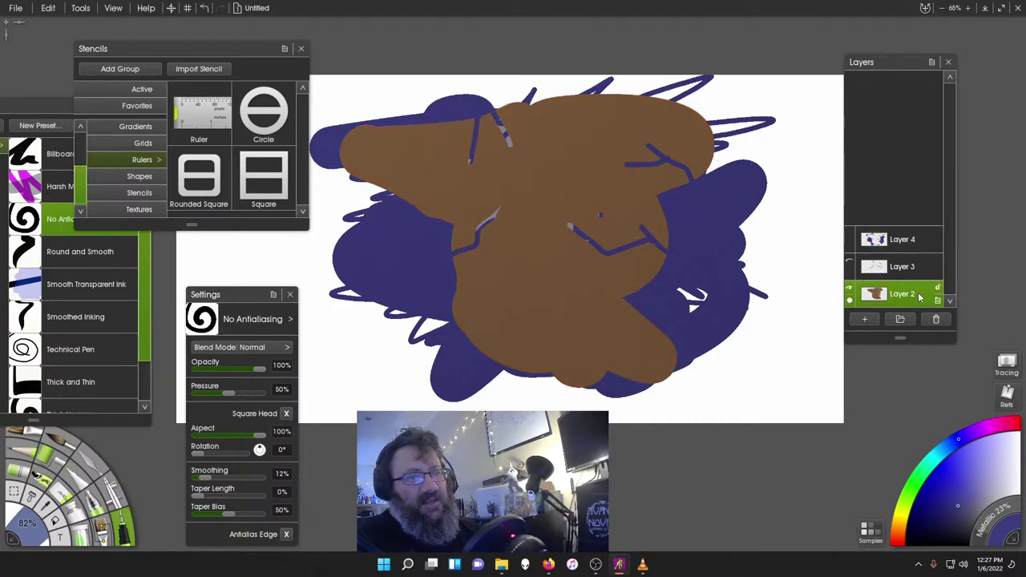
click(852, 295)
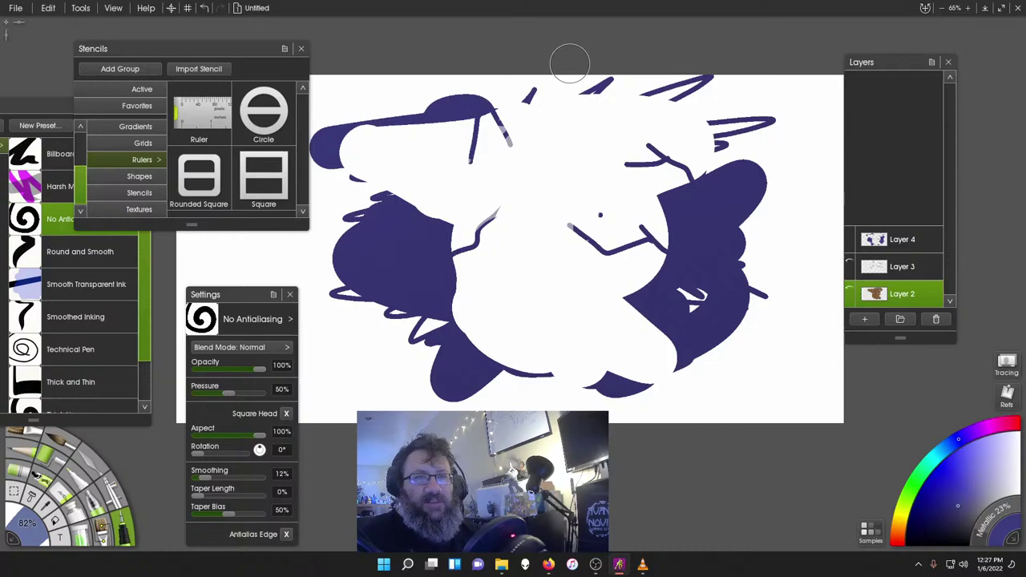
- Delete Layer 2, Layer 3 and Layer 4, and add one new empty layer in their place
mouse_move(355, 147)
mouse_down()
mouse_move(385, 138)
mouse_move(394, 157)
mouse_up()
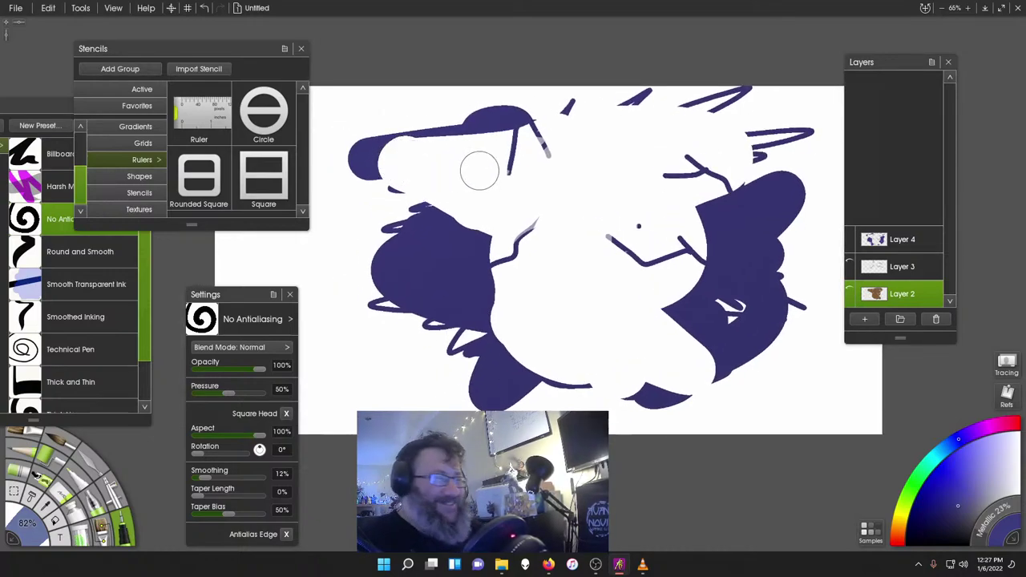
mouse_move(539, 209)
mouse_down()
mouse_move(515, 180)
mouse_move(492, 214)
mouse_up()
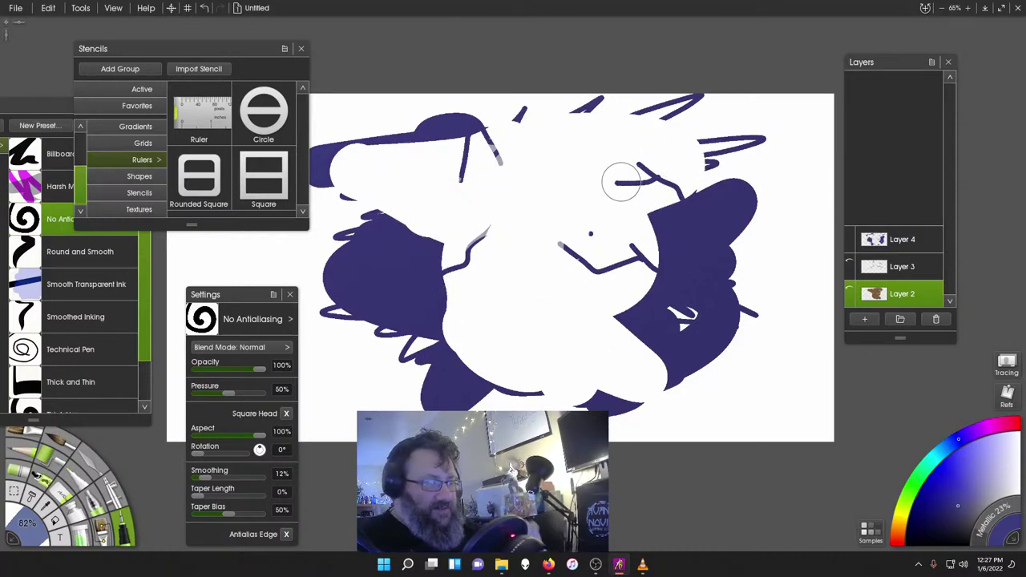
mouse_move(656, 107)
mouse_down()
mouse_move(665, 115)
mouse_move(651, 99)
mouse_move(621, 109)
mouse_move(632, 90)
mouse_move(629, 102)
mouse_up()
mouse_move(940, 298)
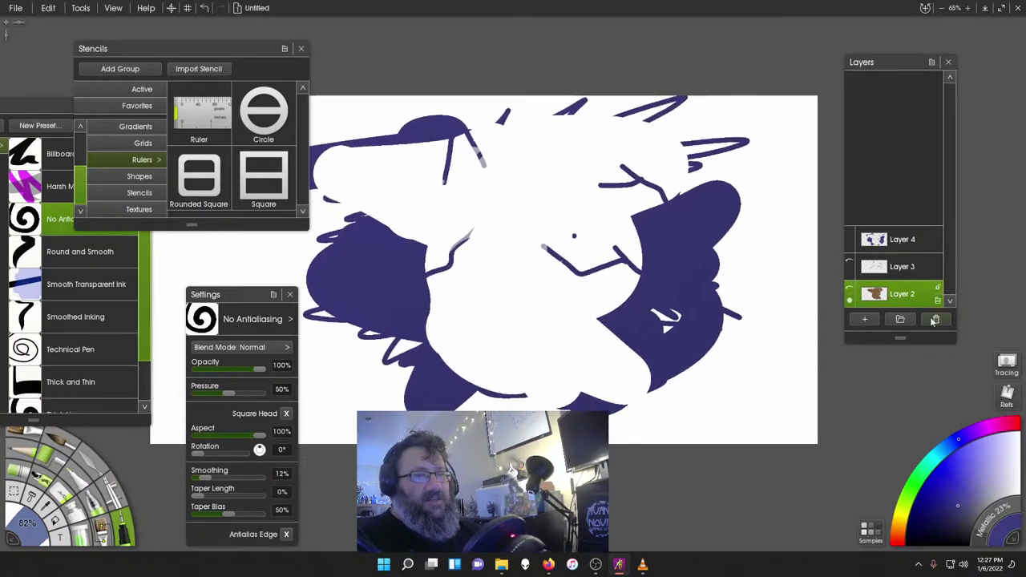
click(935, 320)
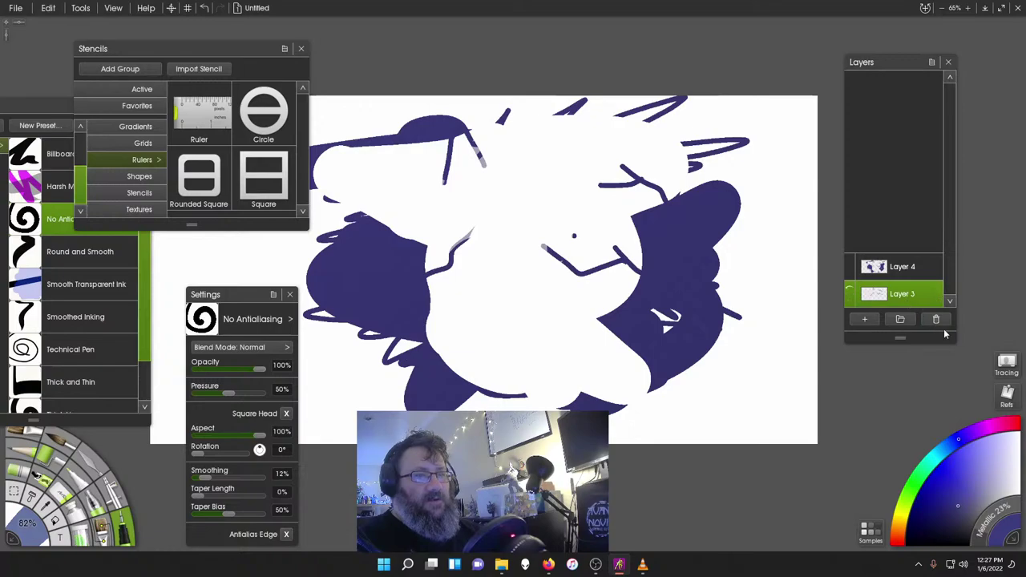
click(864, 319)
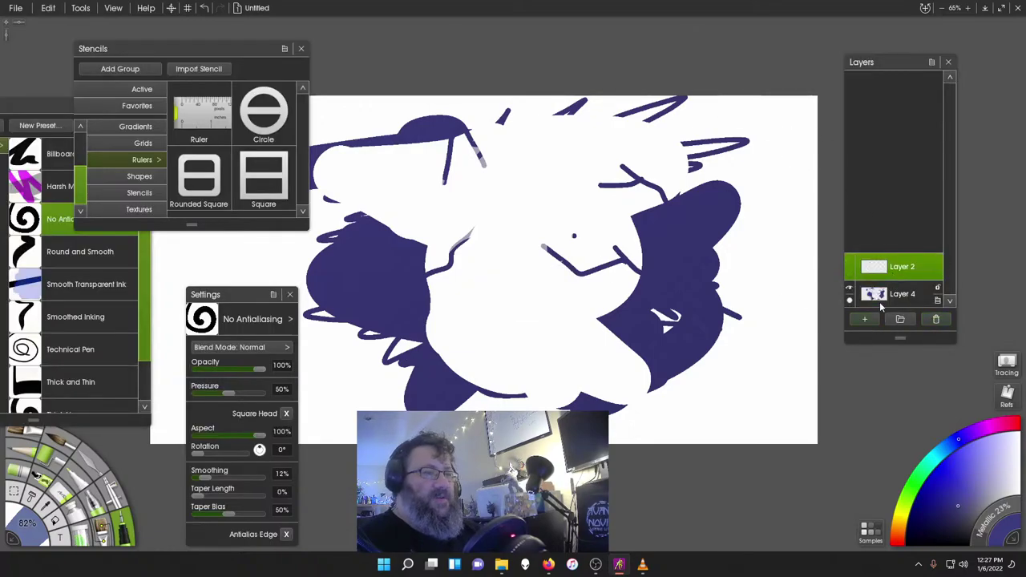
click(880, 300)
click(935, 320)
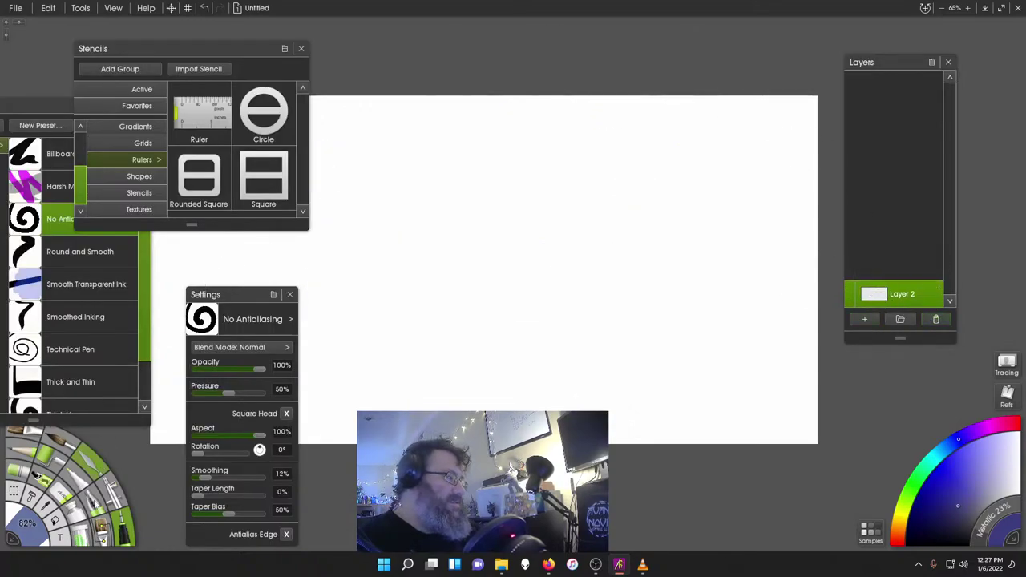
- Choose the Fine Sprinkles glitter preset and bring up the Canvas Settings over the canvas
click(86, 535)
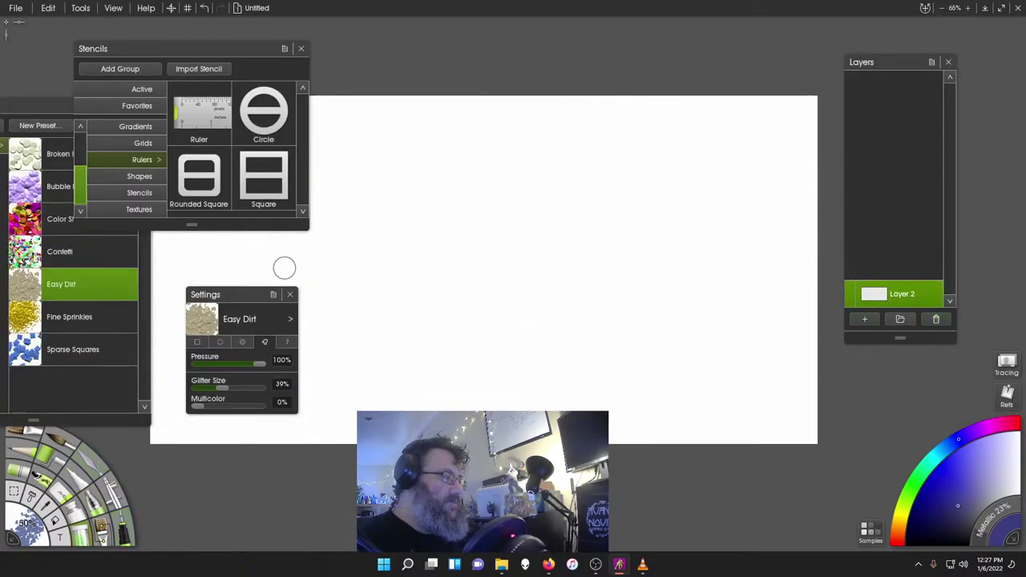
click(72, 318)
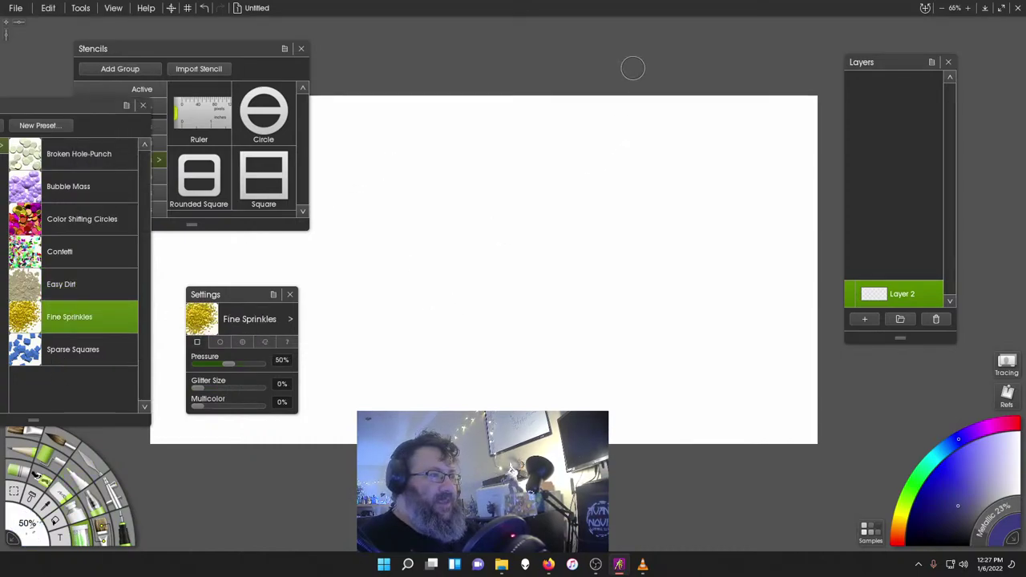
right_click(709, 104)
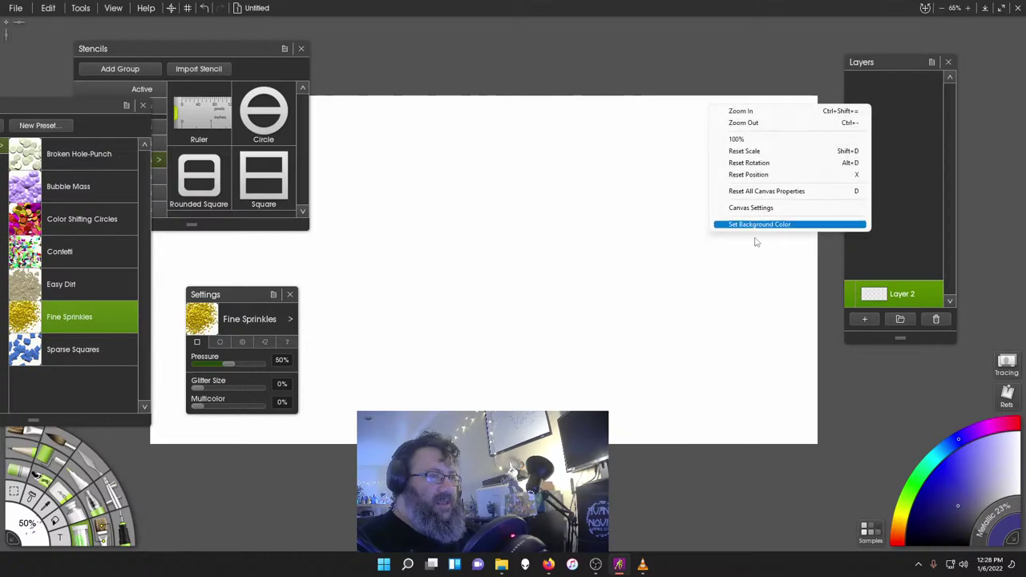
click(754, 207)
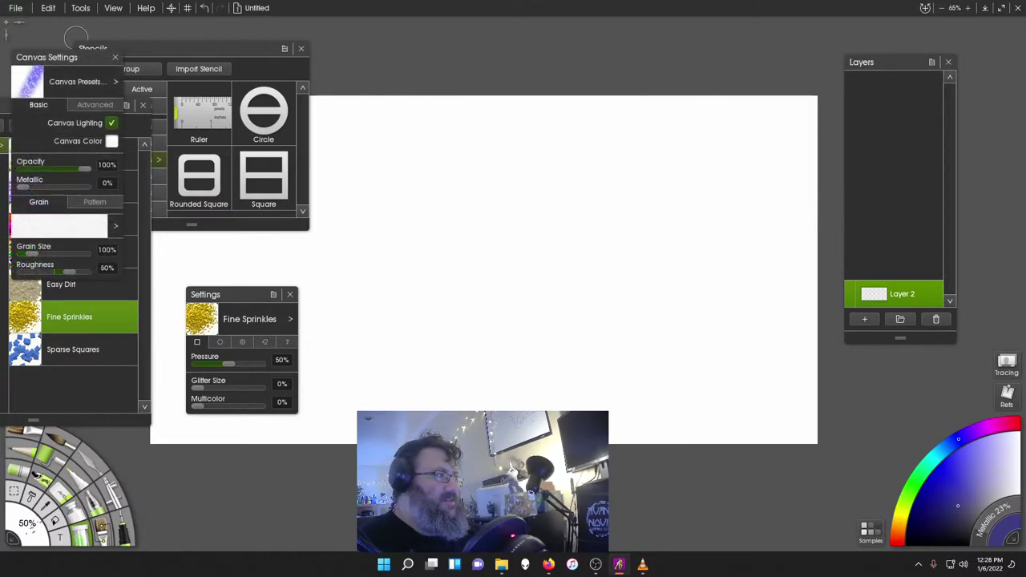
drag(75, 57, 635, 122)
- Paint dark blue airbrush and paint tube strokes across the middle of the canvas with canvas lighting turned off
mouse_move(459, 250)
mouse_down()
mouse_move(475, 232)
mouse_move(433, 335)
mouse_move(480, 218)
mouse_move(369, 257)
mouse_move(453, 290)
mouse_move(370, 309)
mouse_up()
click(111, 491)
click(78, 517)
drag(472, 330, 500, 335)
mouse_move(418, 380)
mouse_down()
mouse_move(469, 311)
mouse_move(571, 258)
mouse_move(586, 204)
mouse_move(510, 228)
mouse_move(518, 248)
mouse_move(458, 291)
mouse_up()
mouse_move(579, 206)
mouse_down()
mouse_move(572, 173)
mouse_move(550, 147)
mouse_move(514, 185)
mouse_move(494, 139)
mouse_move(544, 134)
mouse_up()
mouse_move(495, 184)
mouse_down()
mouse_move(529, 225)
mouse_move(578, 214)
mouse_move(587, 173)
mouse_move(539, 164)
mouse_move(515, 140)
mouse_up()
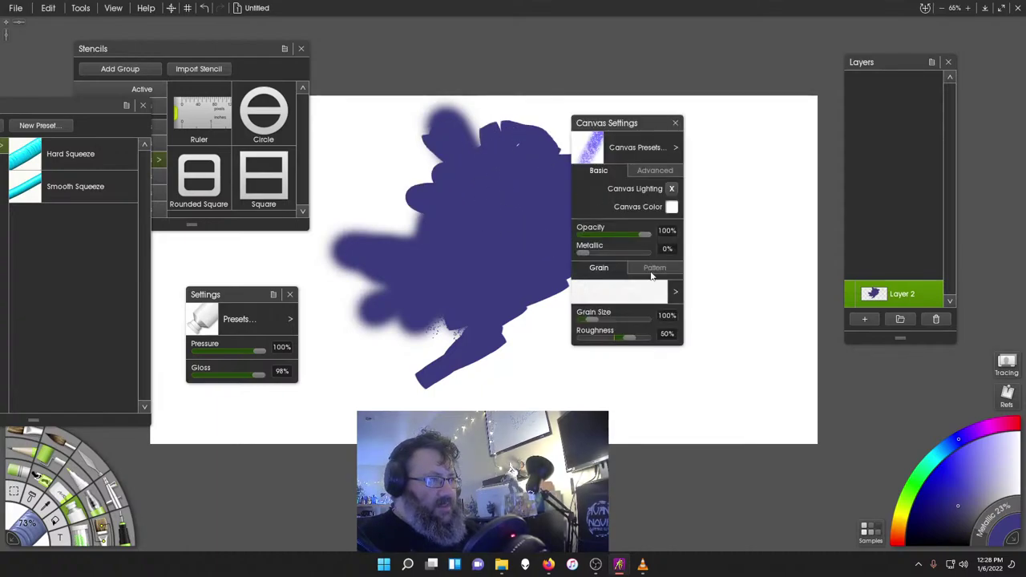
- Turn canvas lighting back on, move the Canvas Settings beside the Layers panel, and squeeze more paint tube strokes over the shape
click(672, 189)
drag(631, 124, 779, 71)
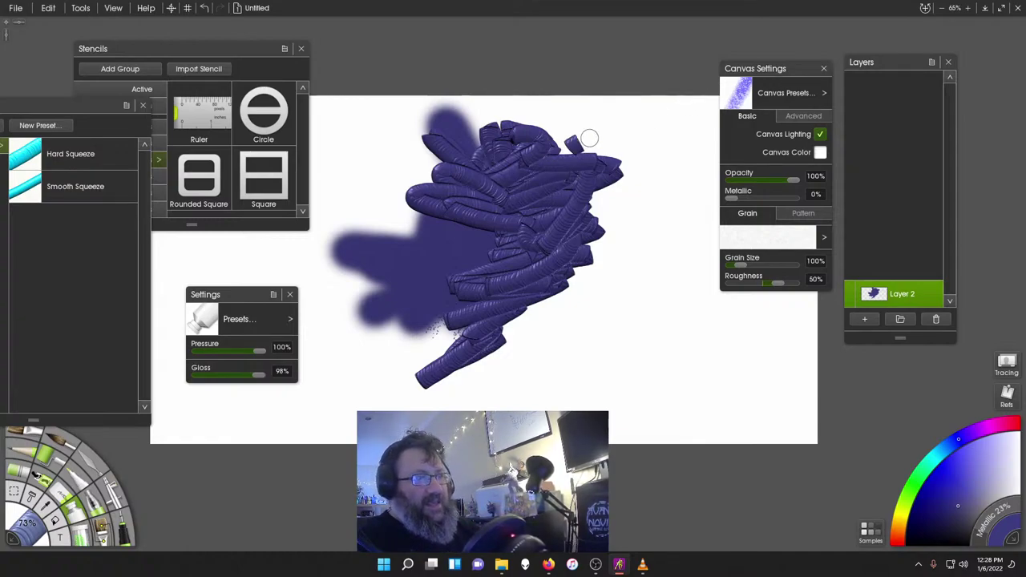
mouse_move(607, 131)
mouse_down()
mouse_move(571, 153)
mouse_move(554, 141)
mouse_move(534, 178)
mouse_move(465, 270)
mouse_up()
mouse_move(431, 203)
mouse_down()
mouse_move(439, 235)
mouse_move(472, 263)
mouse_move(441, 278)
mouse_move(512, 203)
mouse_move(528, 234)
mouse_move(536, 210)
mouse_up()
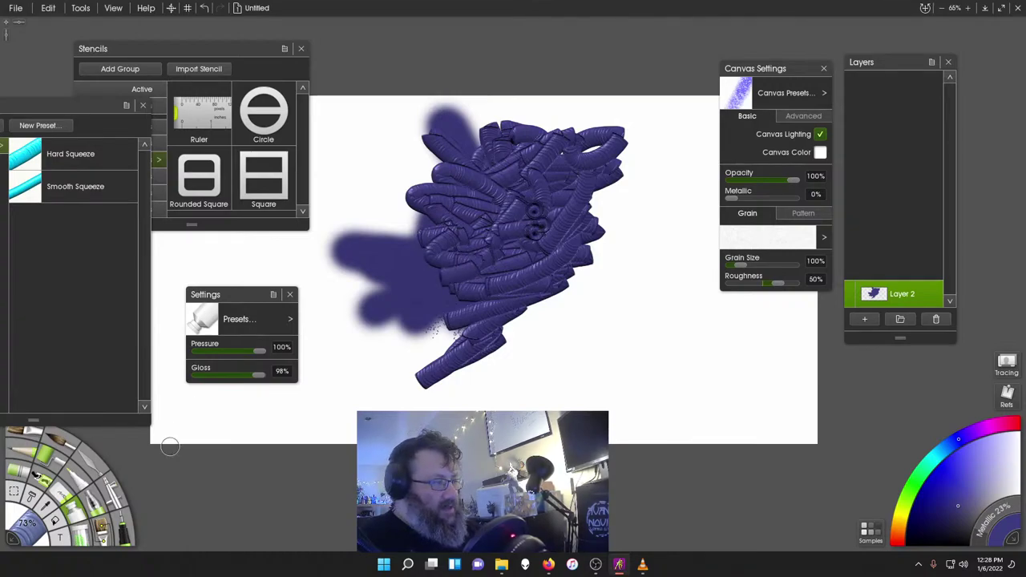
- Choose the Knife Edge Trail palette knife preset and smear the thick paint at the shape's right edge
click(93, 470)
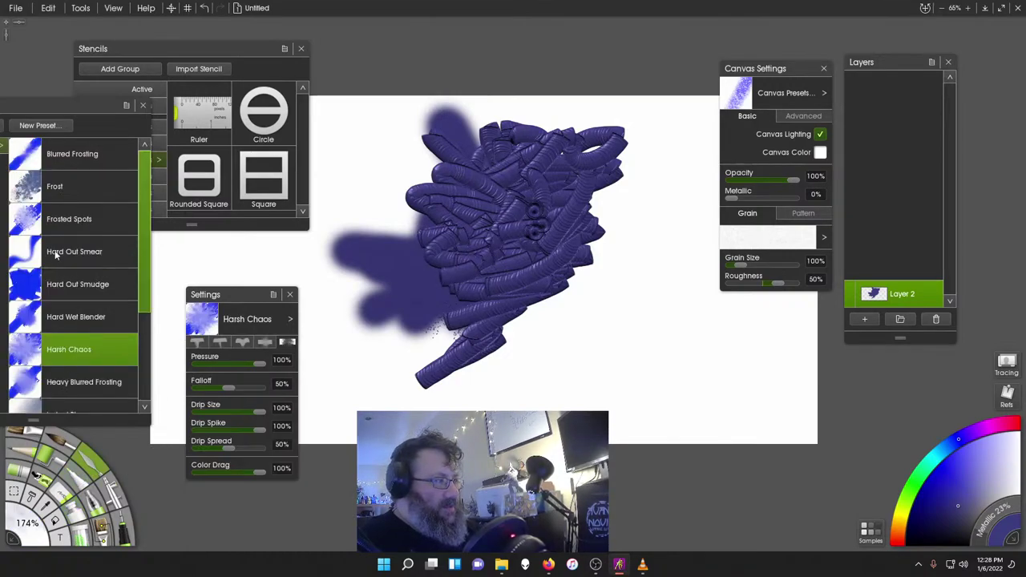
scroll(42, 251, down, 5)
click(36, 332)
drag(577, 223, 627, 214)
drag(573, 242, 637, 159)
- Enlarge the palette knife to 290%, set its pressure to 100%, and smear the dark blue paint flat across the shape
drag(90, 502, 158, 507)
drag(228, 364, 271, 363)
mouse_move(554, 301)
mouse_down()
mouse_move(583, 246)
mouse_move(647, 163)
mouse_up()
mouse_move(566, 270)
mouse_down()
mouse_move(596, 209)
mouse_move(634, 177)
mouse_move(588, 211)
mouse_move(550, 280)
mouse_move(563, 178)
mouse_move(594, 125)
mouse_move(612, 121)
mouse_move(512, 281)
mouse_move(553, 192)
mouse_move(608, 145)
mouse_move(636, 137)
mouse_move(518, 280)
mouse_move(597, 171)
mouse_move(706, 137)
mouse_move(476, 281)
mouse_move(632, 189)
mouse_move(530, 270)
mouse_move(422, 329)
mouse_move(495, 257)
mouse_move(374, 287)
mouse_move(497, 111)
mouse_move(489, 151)
mouse_move(426, 191)
mouse_move(451, 191)
mouse_move(405, 202)
mouse_move(413, 192)
mouse_move(451, 217)
mouse_up()
mouse_move(433, 265)
mouse_down()
mouse_move(377, 145)
mouse_move(481, 240)
mouse_move(497, 313)
mouse_move(542, 277)
mouse_up()
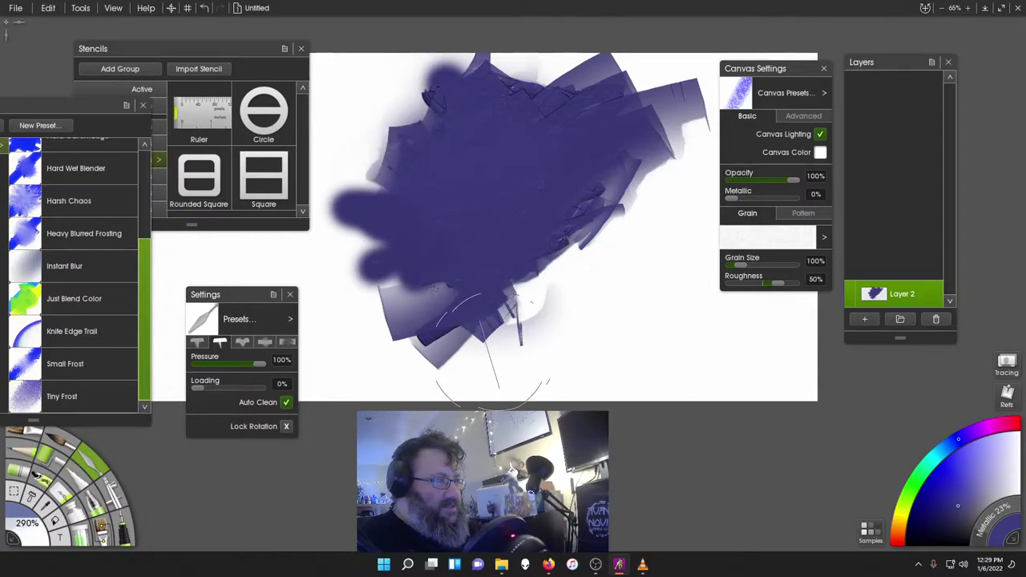
- Hide the Canvas Settings and show them again beside the Layers panel
right_click(618, 322)
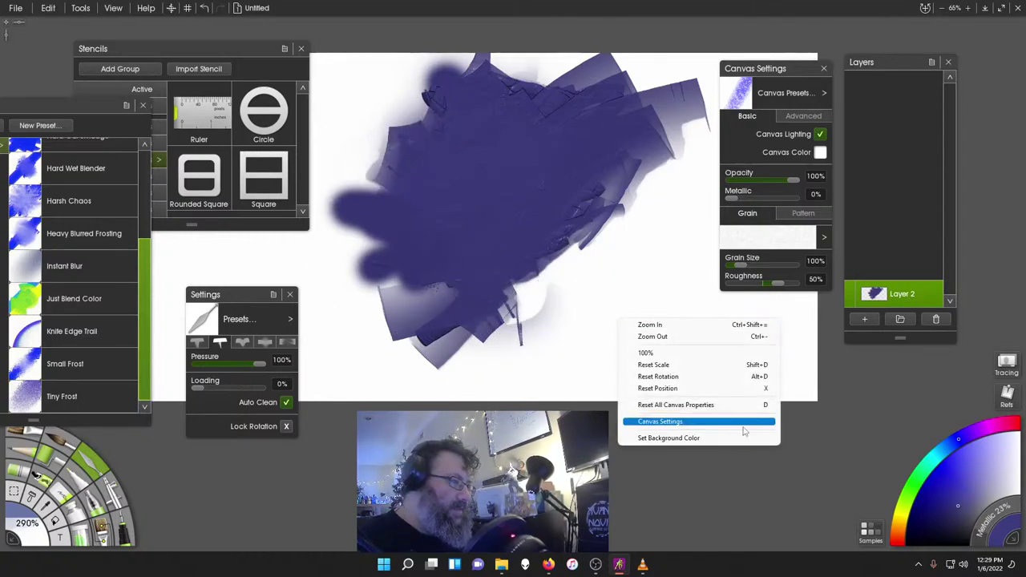
click(674, 421)
right_click(651, 278)
click(688, 380)
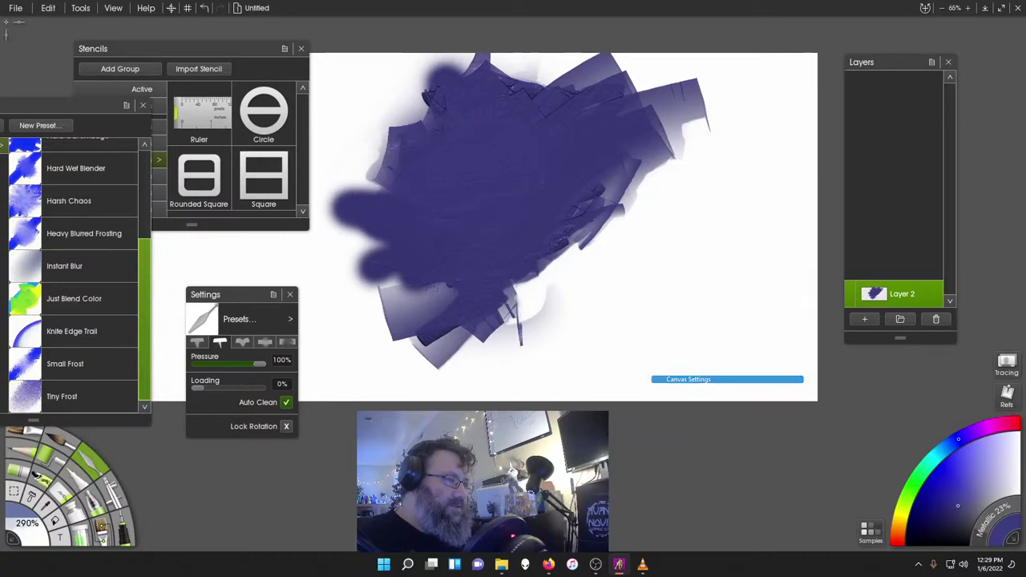
drag(780, 68, 785, 63)
- View the canvas pattern and grain options, try a higher Metallic value, and return it to 0%
click(799, 212)
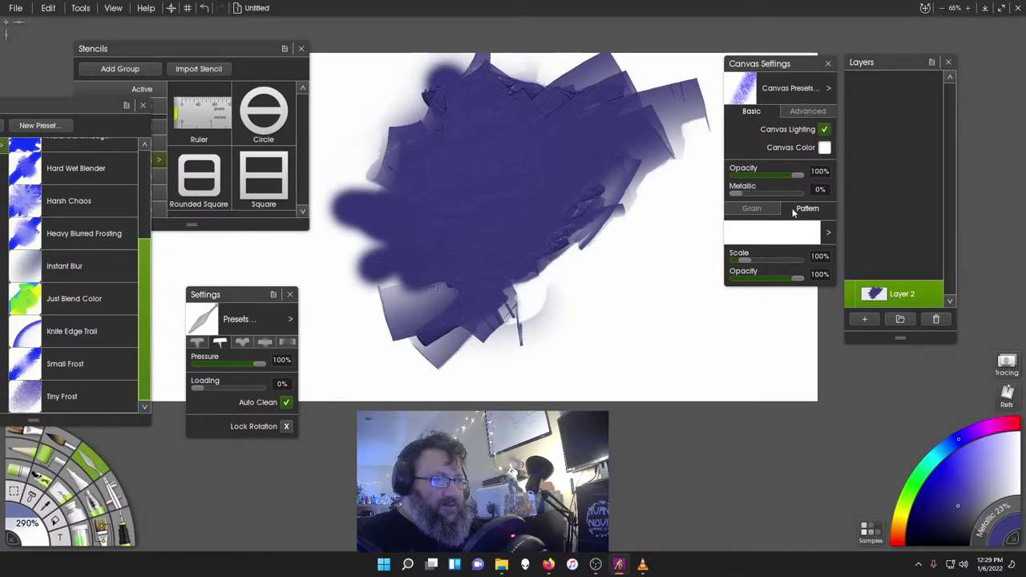
click(768, 215)
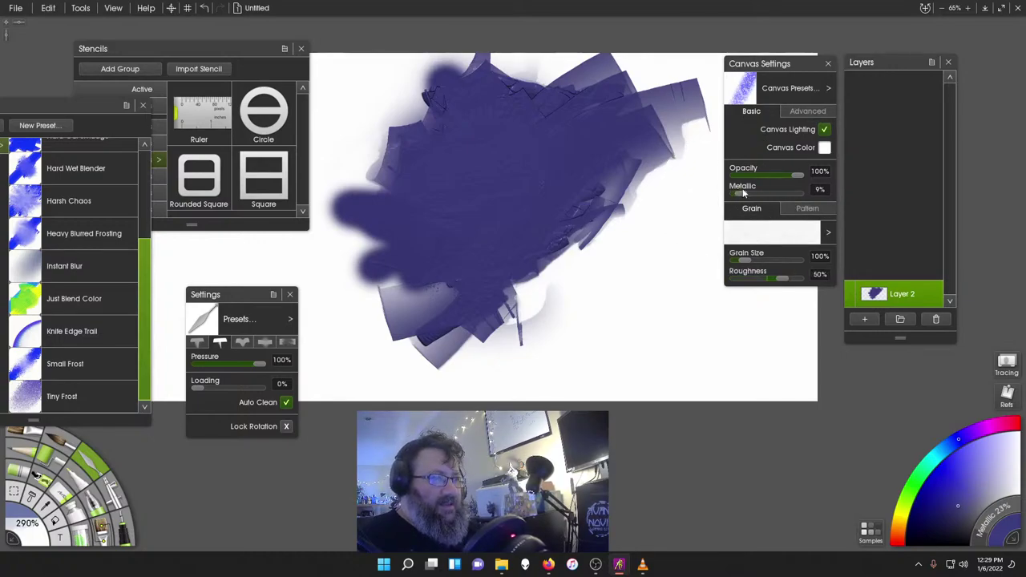
drag(798, 191, 722, 197)
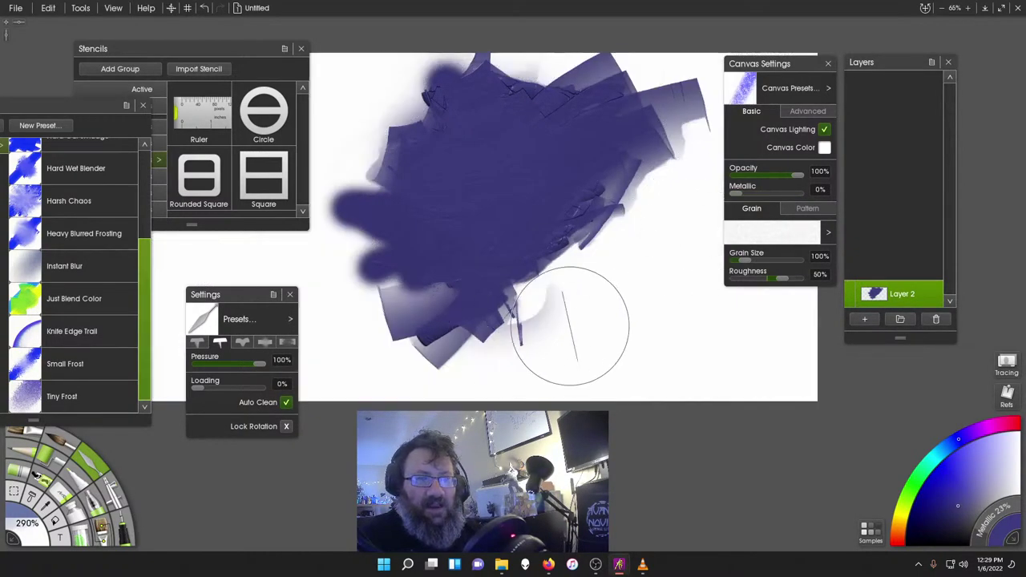
drag(793, 64, 701, 102)
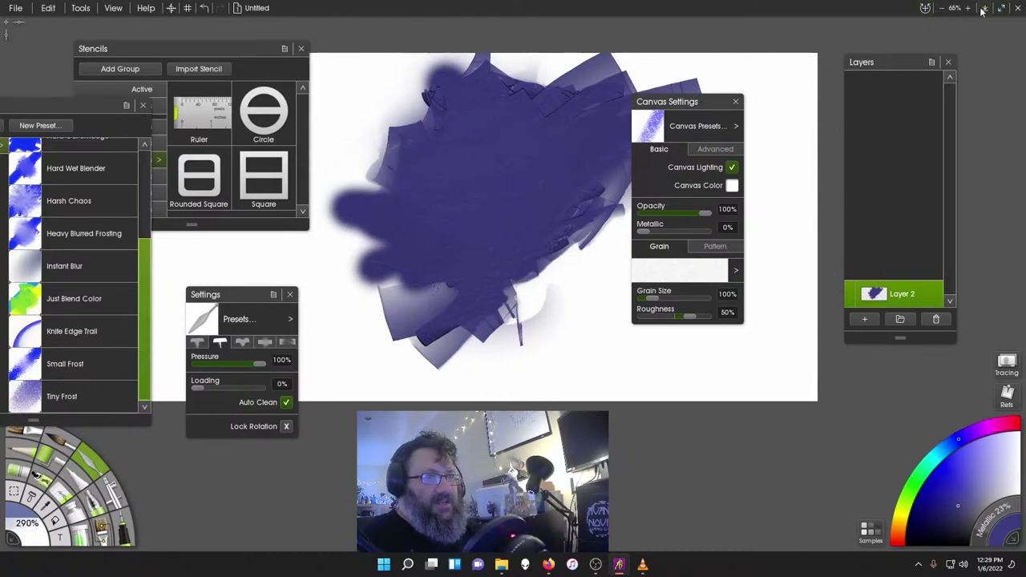
click(115, 9)
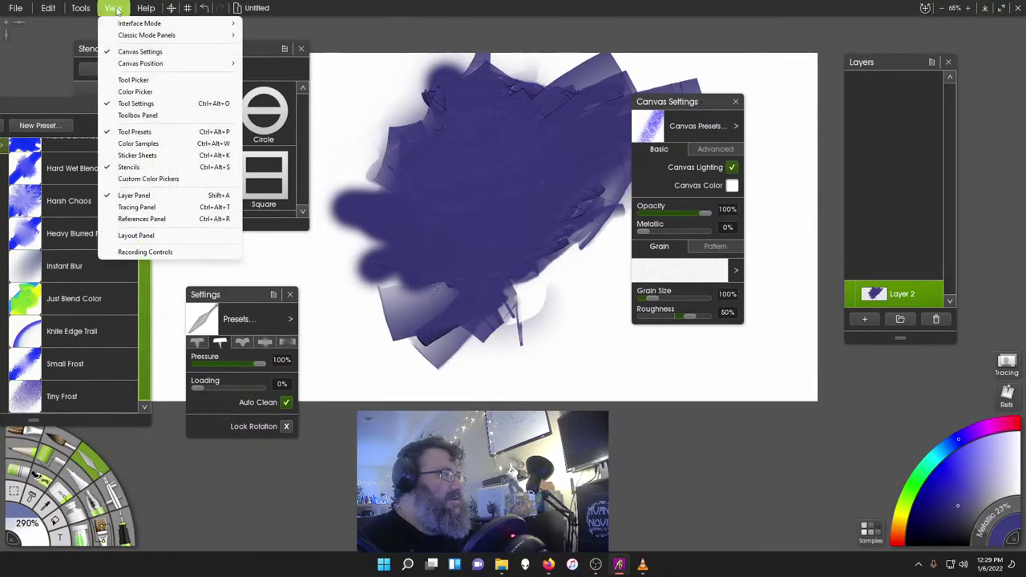
click(76, 7)
click(425, 5)
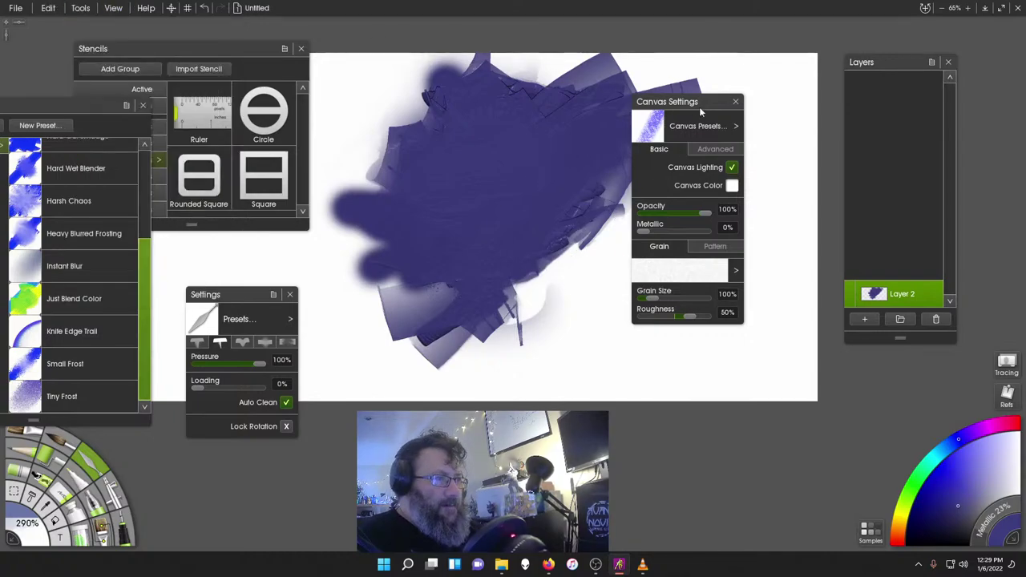
drag(702, 108, 685, 139)
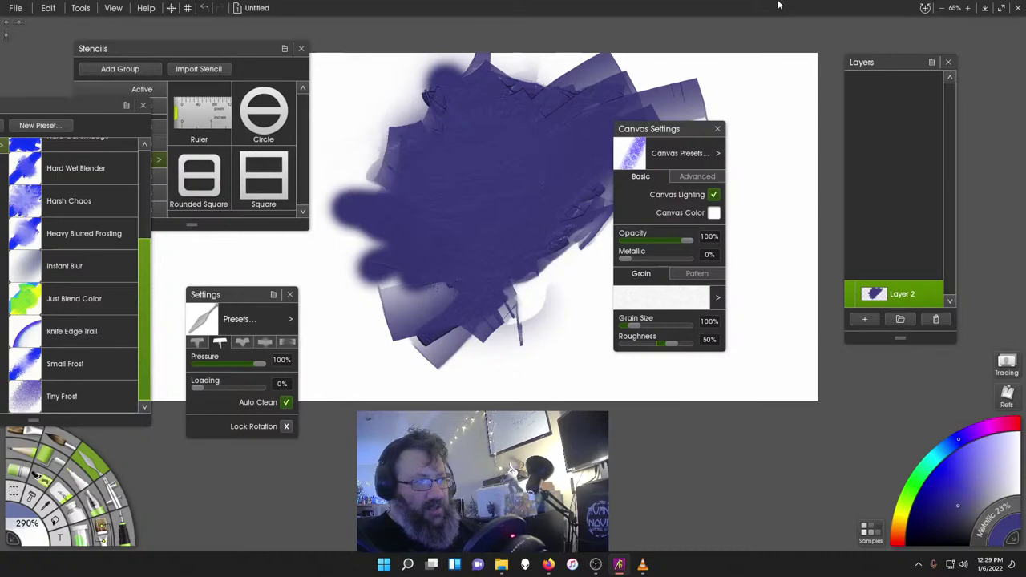
- Switch the interface to Docking Mode and dock the Presets, Stencils, Settings, Layers and Canvas Settings panels along the workspace edges
click(113, 8)
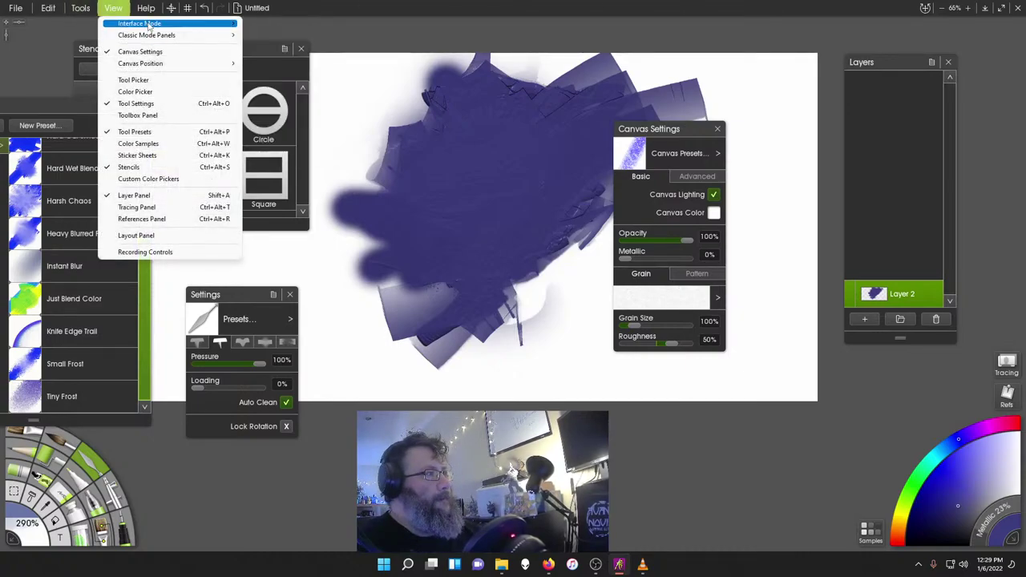
click(301, 38)
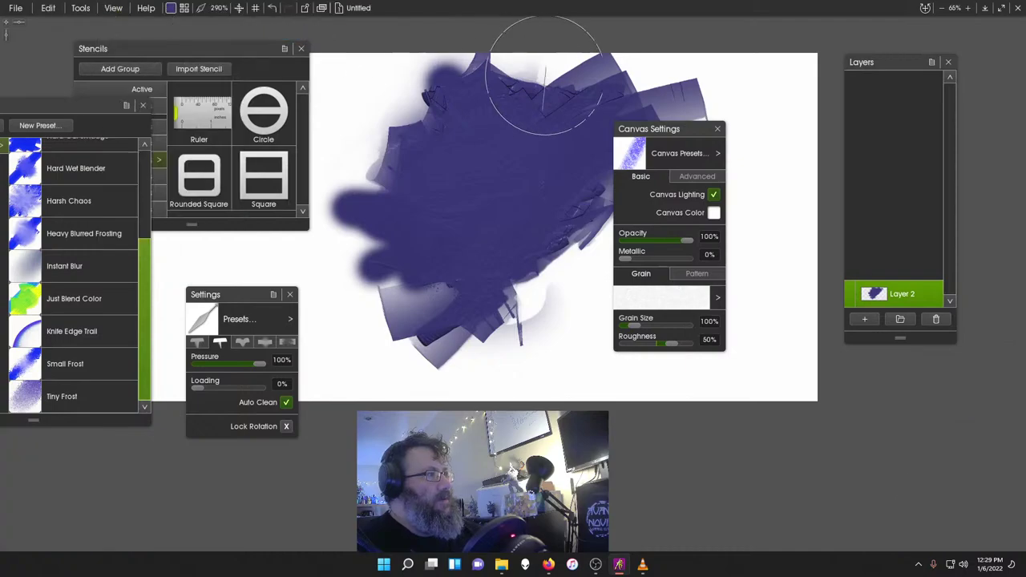
mouse_move(80, 111)
mouse_down()
mouse_move(39, 111)
mouse_move(2, 160)
mouse_move(138, 282)
mouse_move(8, 276)
mouse_up()
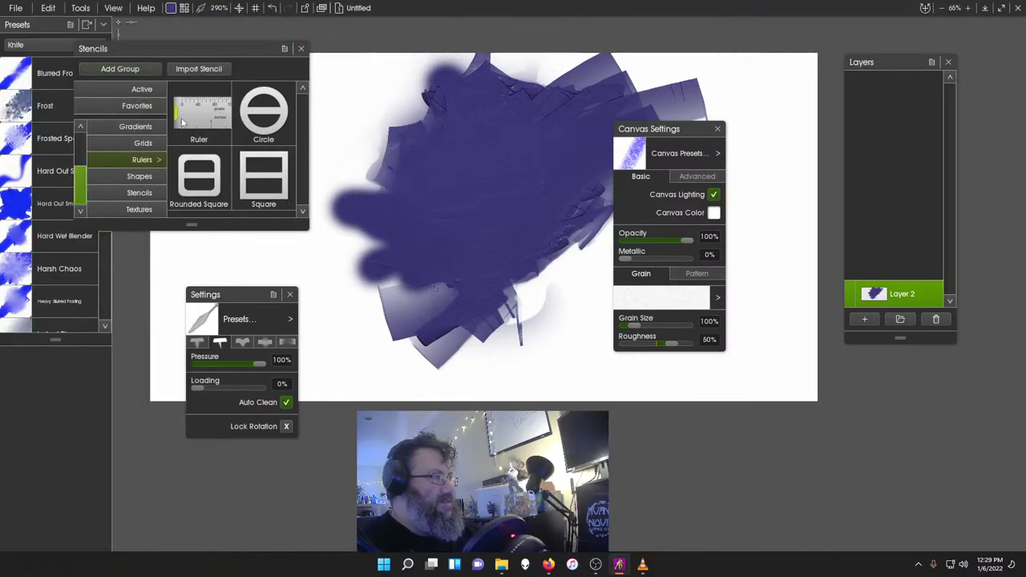
drag(190, 53, 43, 361)
drag(245, 299, 887, 72)
drag(686, 136, 998, 486)
- Open the Layout panel and add a pair of guides at the canvas's top-left corner
click(80, 8)
mouse_move(113, 7)
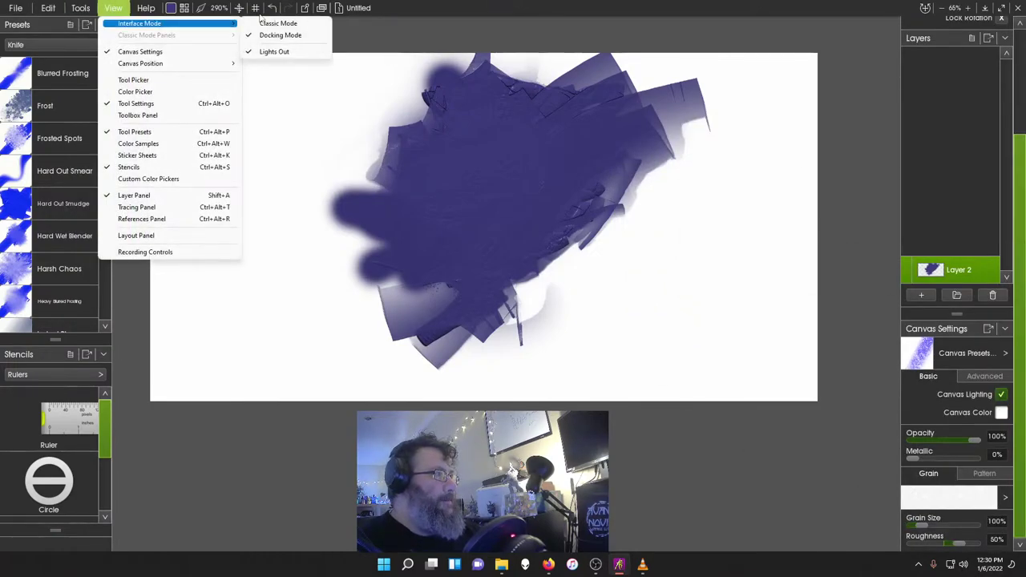
click(174, 238)
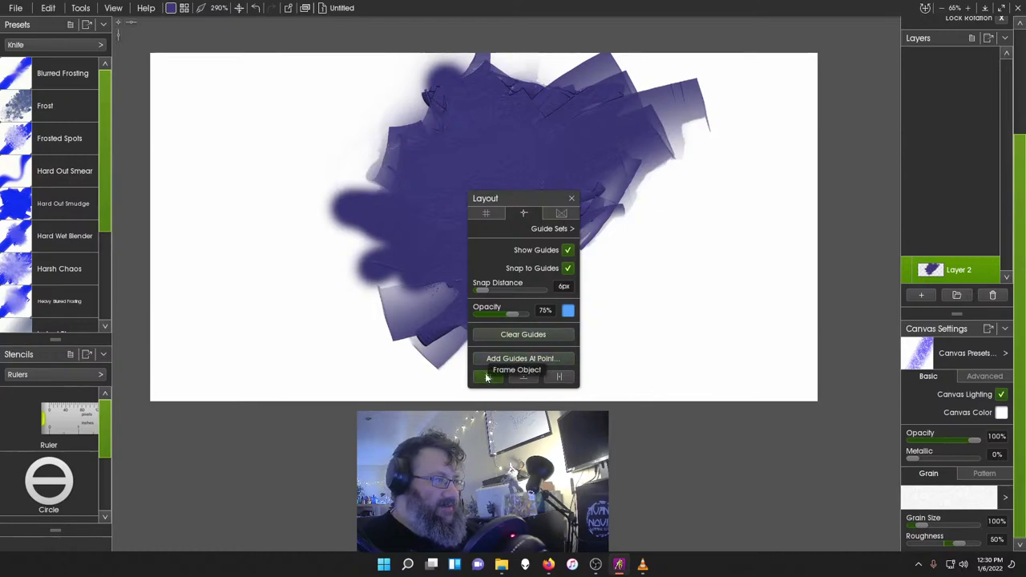
click(491, 359)
click(596, 335)
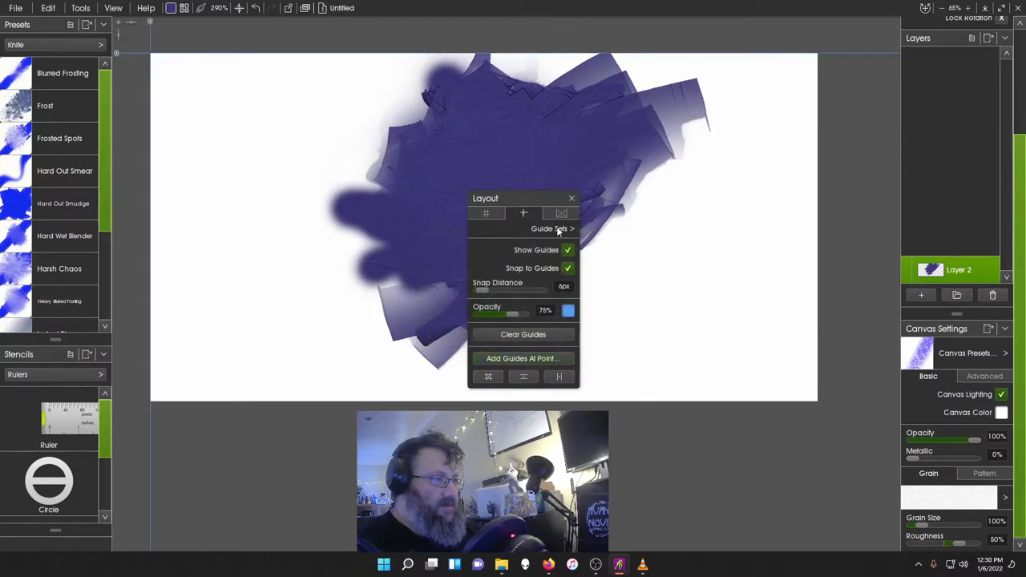
- Show the perspective guides and the 10 px grid, and turn on snapping to both
click(559, 214)
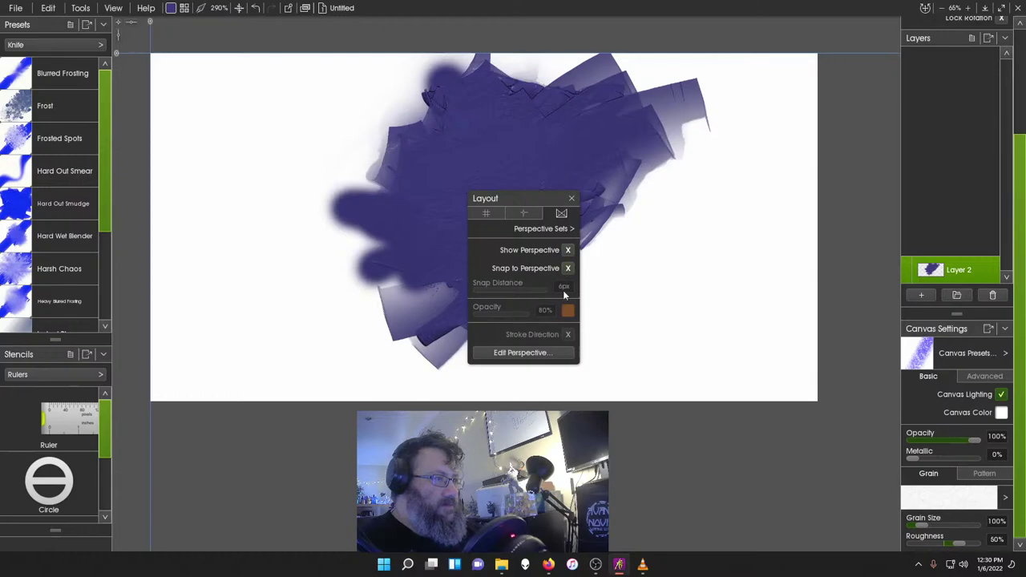
click(567, 251)
click(568, 268)
click(526, 215)
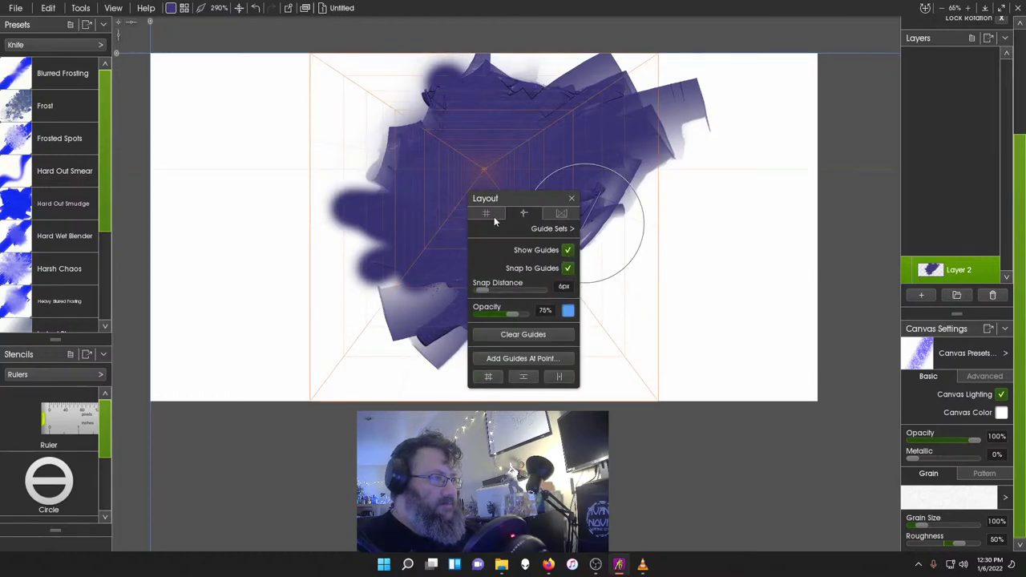
click(495, 216)
click(568, 250)
click(567, 268)
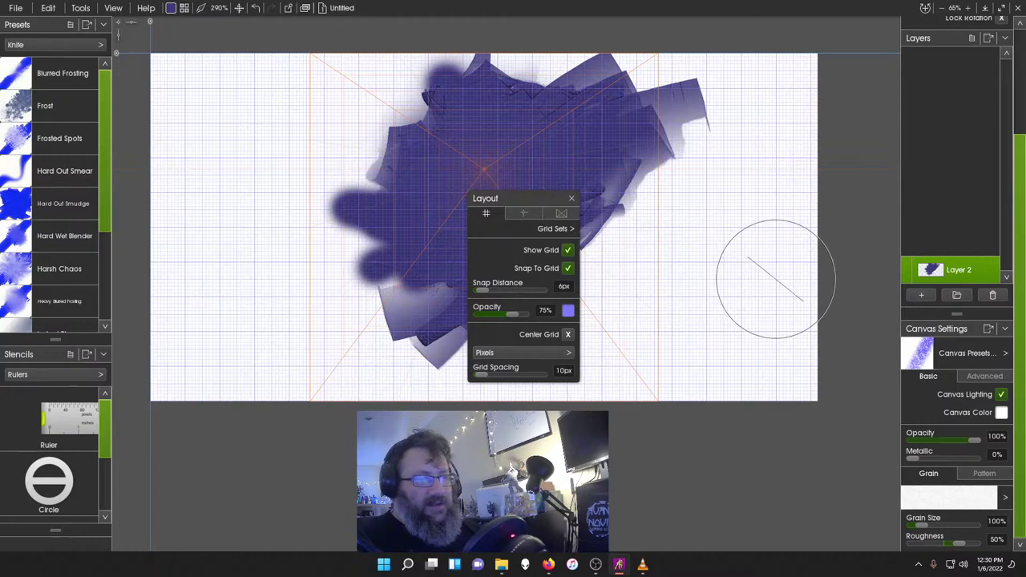
- Smear paint with grid-snapped palette knife strokes across the right part of the dark blue shape
mouse_move(644, 174)
mouse_down()
mouse_move(666, 170)
mouse_move(644, 169)
mouse_move(624, 152)
mouse_move(624, 197)
mouse_move(625, 86)
mouse_up()
drag(659, 155, 659, 158)
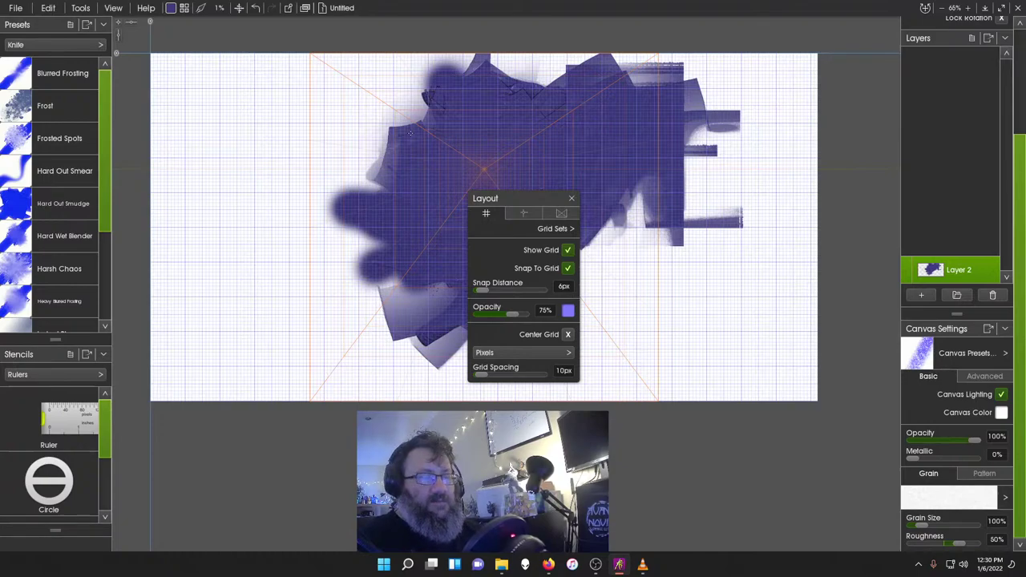
drag(489, 61, 482, 100)
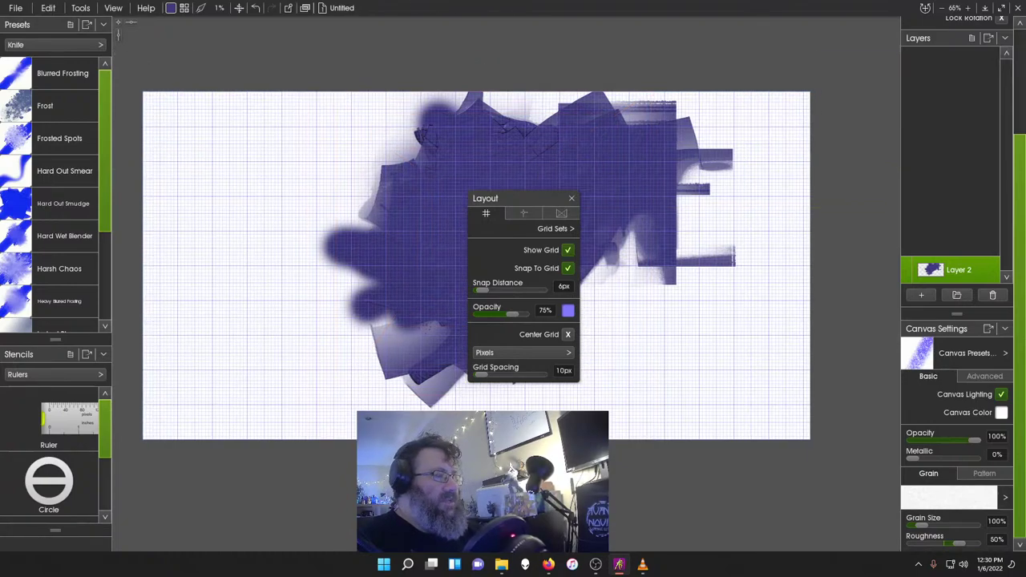